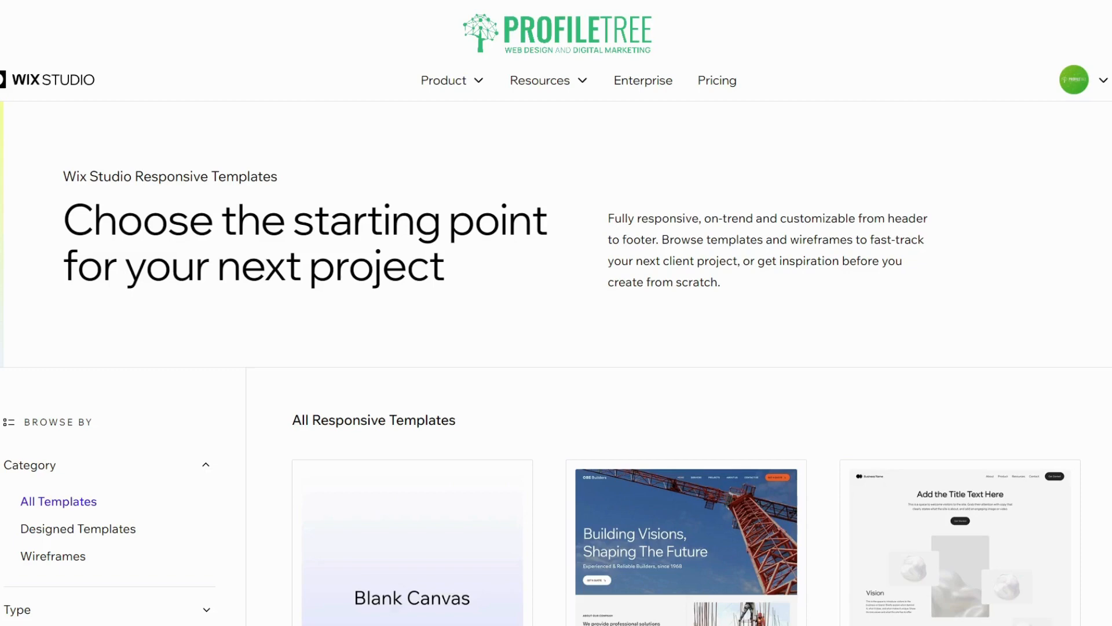
Browse the All Templates category and examine the Blank Canvas, designed and wireframe templates on offer
{"action": "scroll", "coordinate": [412, 579], "scroll_direction": "down", "scroll_amount": 5}
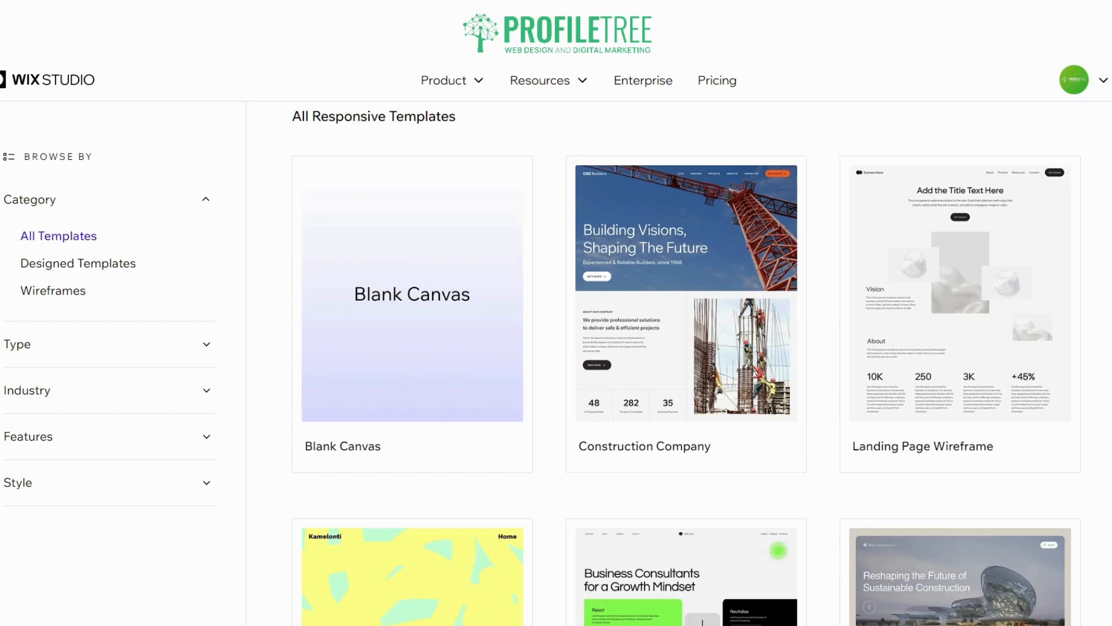
{"action": "mouse_move", "coordinate": [412, 293]}
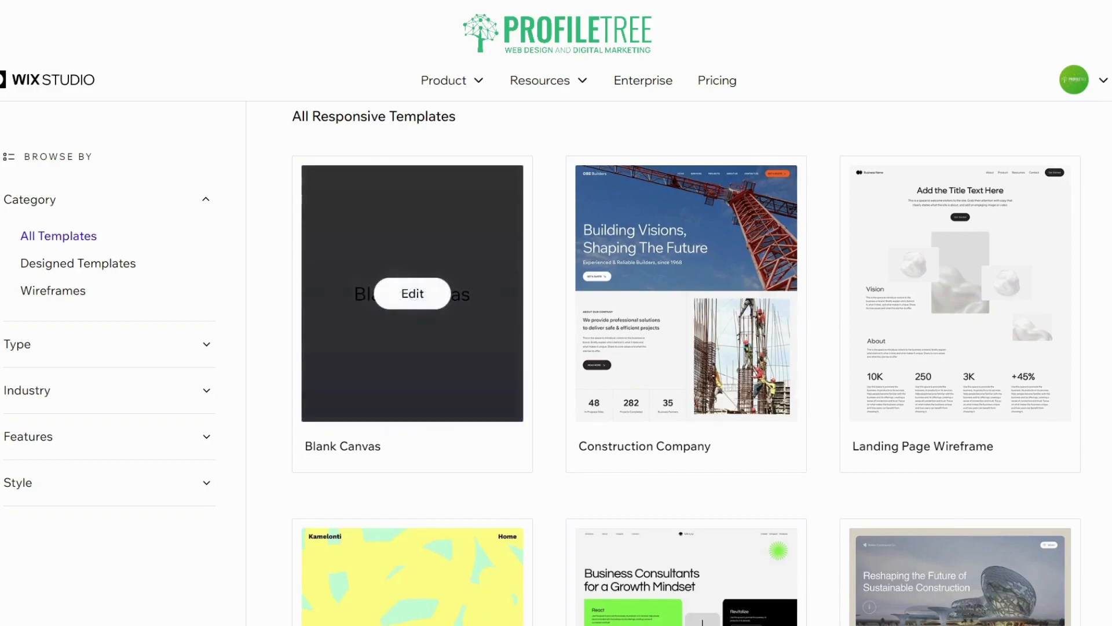
{"action": "scroll", "coordinate": [687, 359], "scroll_direction": "down", "scroll_amount": 4}
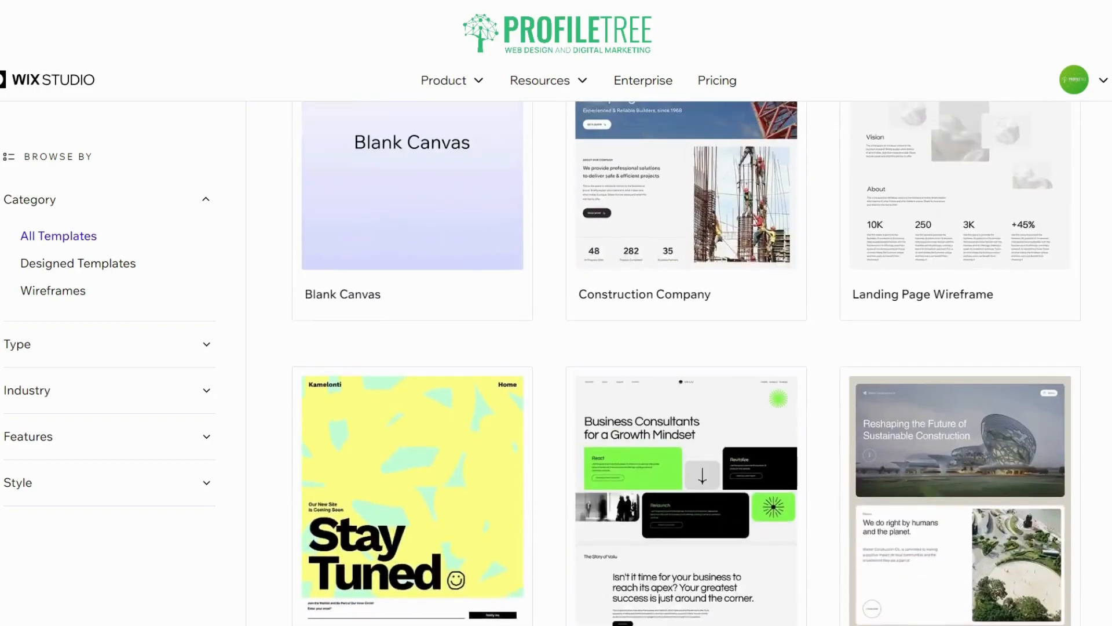
{"action": "scroll", "coordinate": [687, 363], "scroll_direction": "down", "scroll_amount": 13}
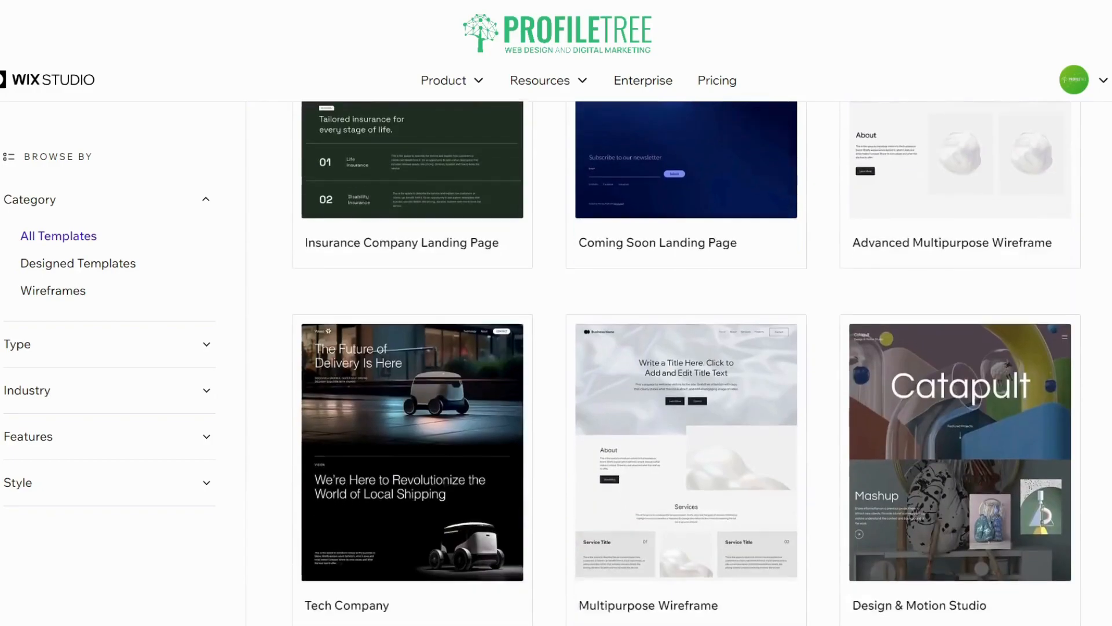
{"action": "scroll", "coordinate": [687, 363], "scroll_direction": "up", "scroll_amount": 17}
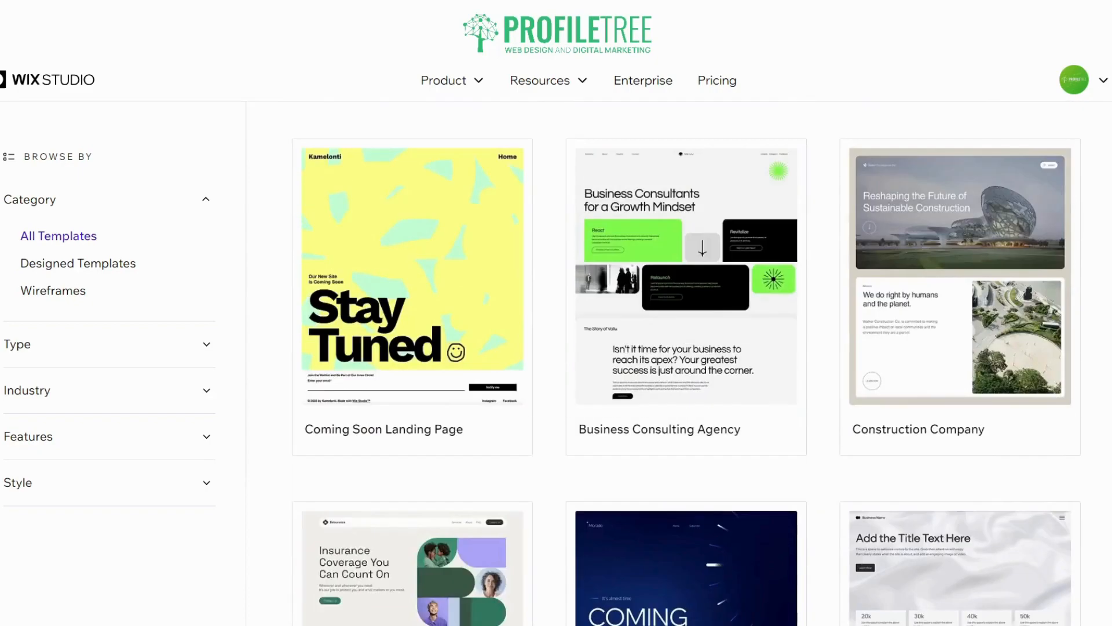
{"action": "scroll", "coordinate": [413, 464], "scroll_direction": "up", "scroll_amount": 4}
{"action": "scroll", "coordinate": [412, 260], "scroll_direction": "down", "scroll_amount": 5}
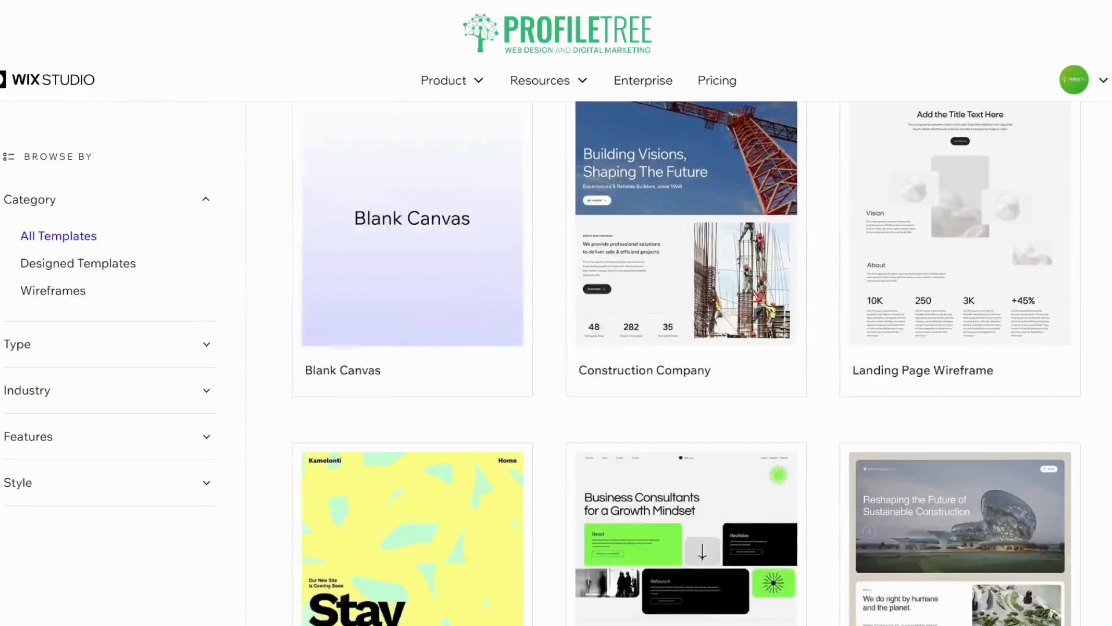
{"action": "scroll", "coordinate": [412, 290], "scroll_direction": "up", "scroll_amount": 4}
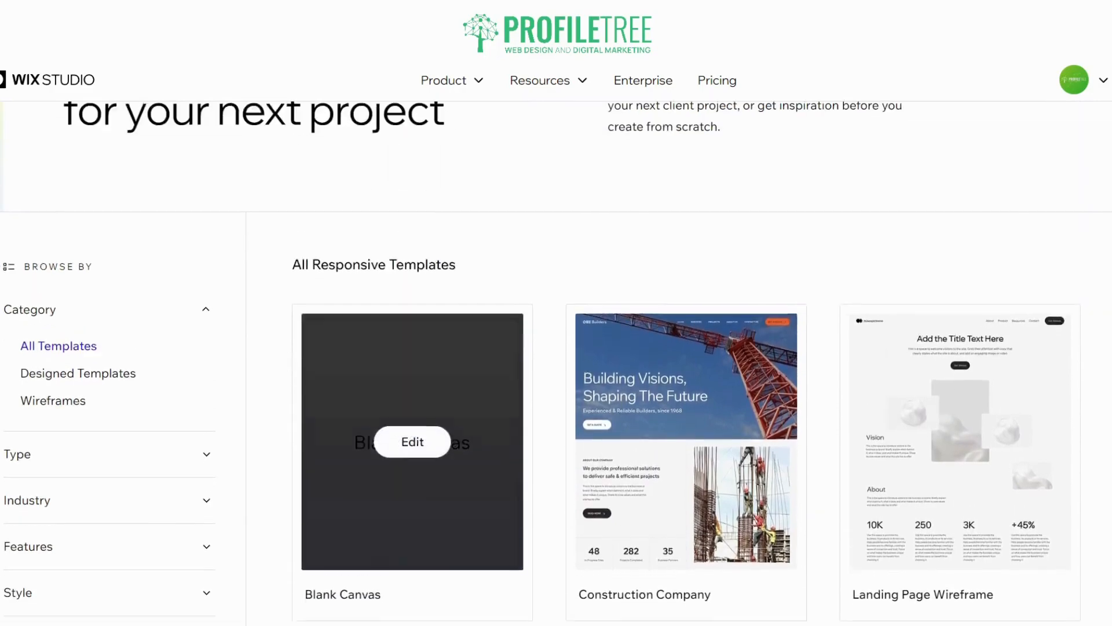
Filter the template gallery to the Wireframes category
{"action": "scroll", "coordinate": [413, 445], "scroll_direction": "down", "scroll_amount": 14}
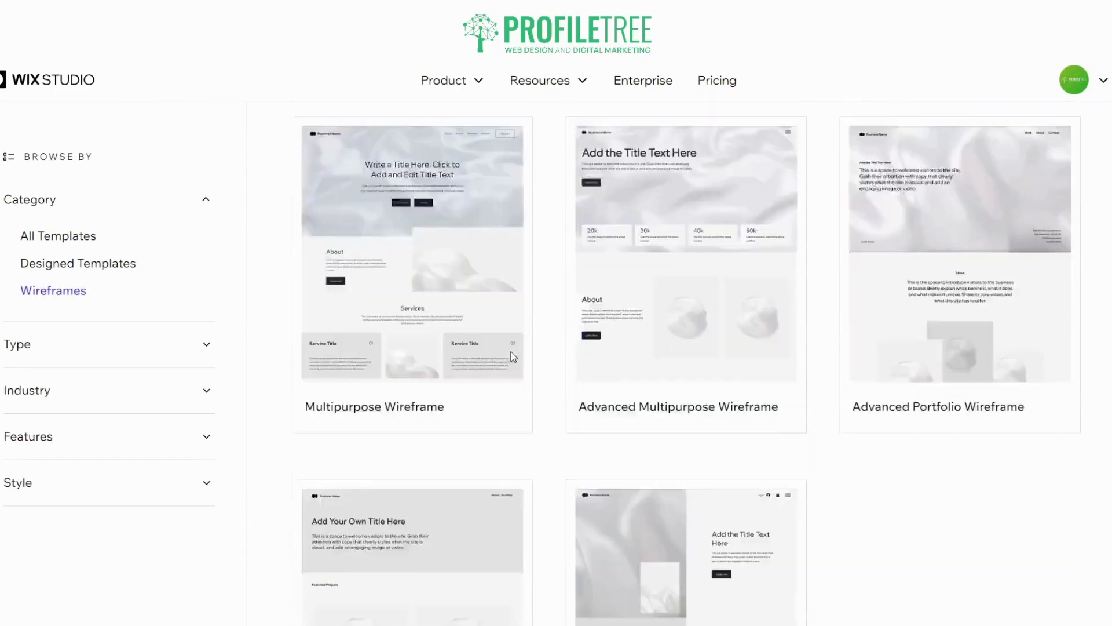
{"action": "scroll", "coordinate": [510, 350], "scroll_direction": "up", "scroll_amount": 5}
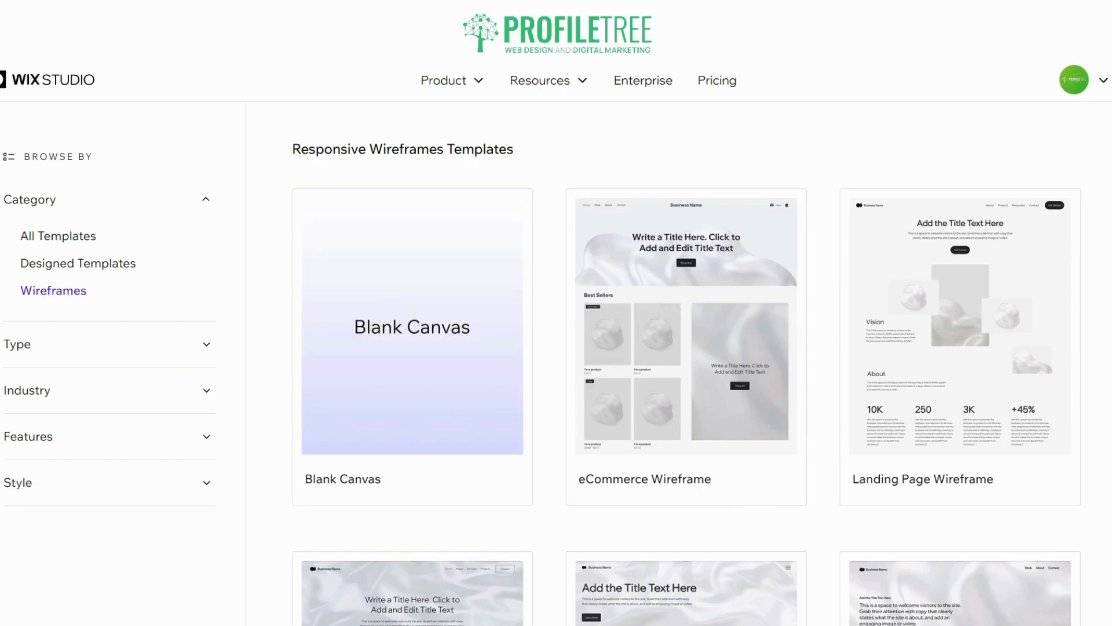
Compare the responsive wireframe templates, including the Multipurpose, Advanced Multipurpose, Advanced Portfolio, Portfolio and Services wireframes
{"action": "mouse_move", "coordinate": [413, 326]}
{"action": "scroll", "coordinate": [687, 363], "scroll_direction": "down", "scroll_amount": 10}
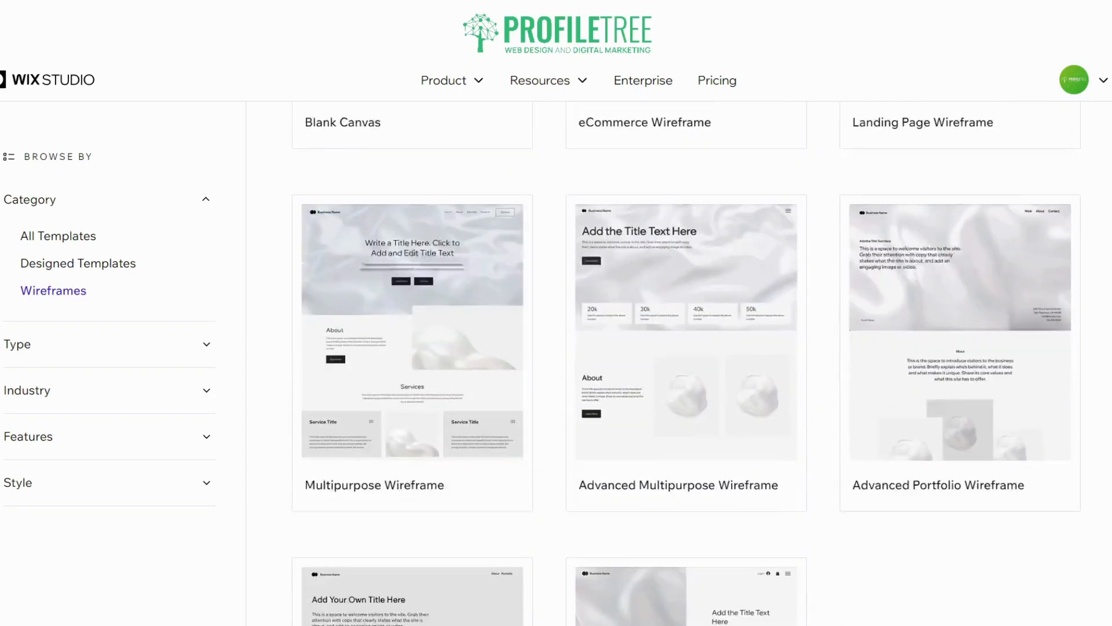
{"action": "scroll", "coordinate": [686, 363], "scroll_direction": "up", "scroll_amount": 8}
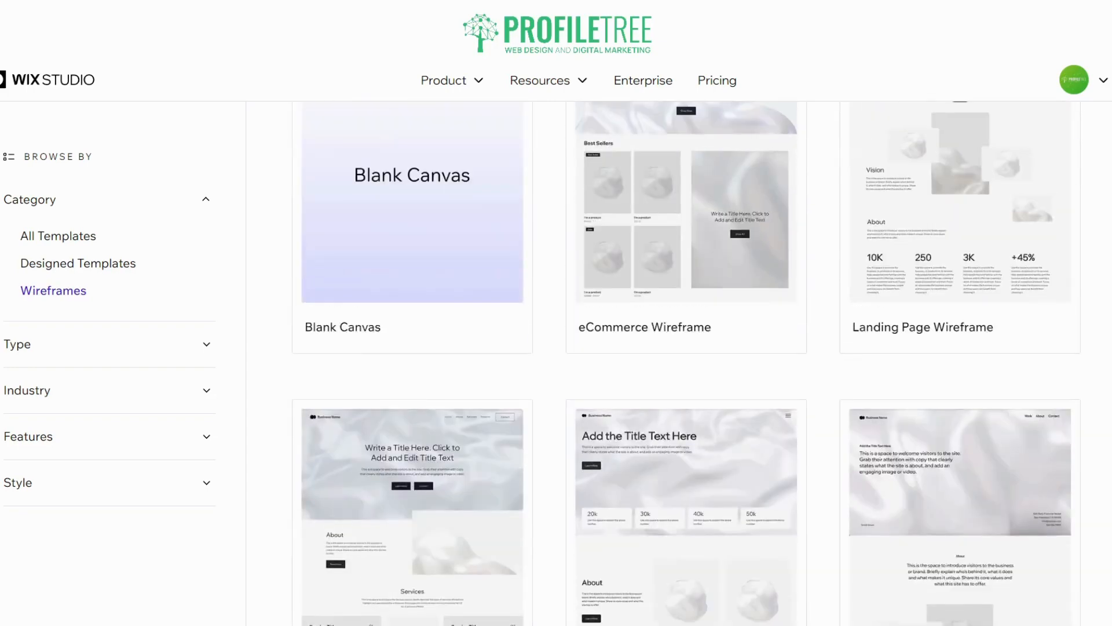
{"action": "scroll", "coordinate": [687, 363], "scroll_direction": "down", "scroll_amount": 5}
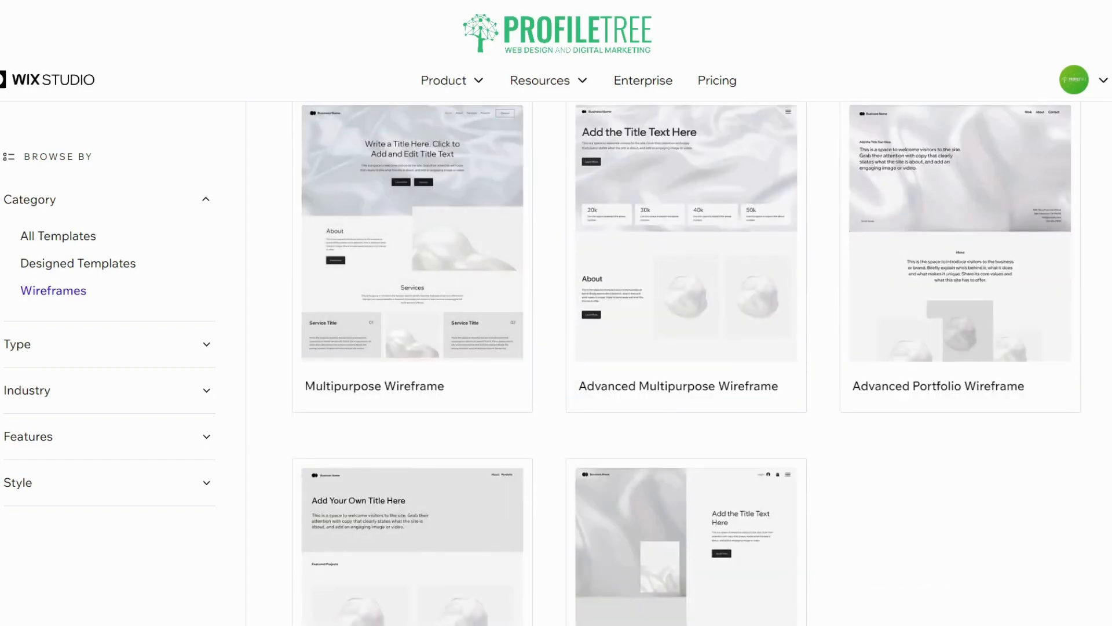
{"action": "mouse_move", "coordinate": [412, 232]}
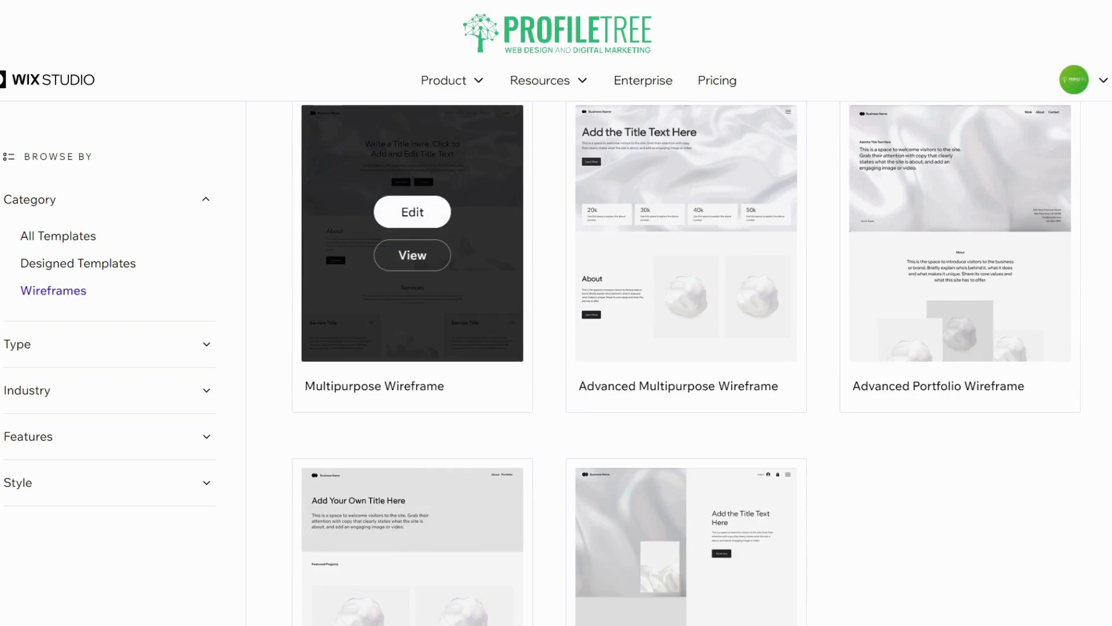
{"action": "scroll", "coordinate": [412, 231], "scroll_direction": "up", "scroll_amount": 1}
{"action": "mouse_move", "coordinate": [687, 308]}
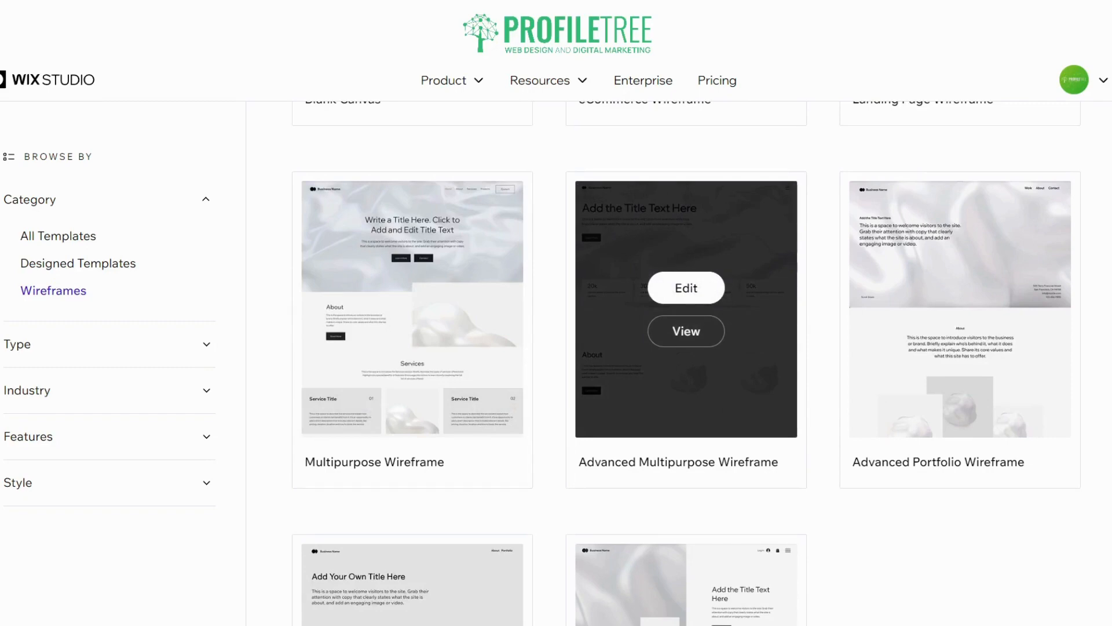
{"action": "mouse_move", "coordinate": [960, 308]}
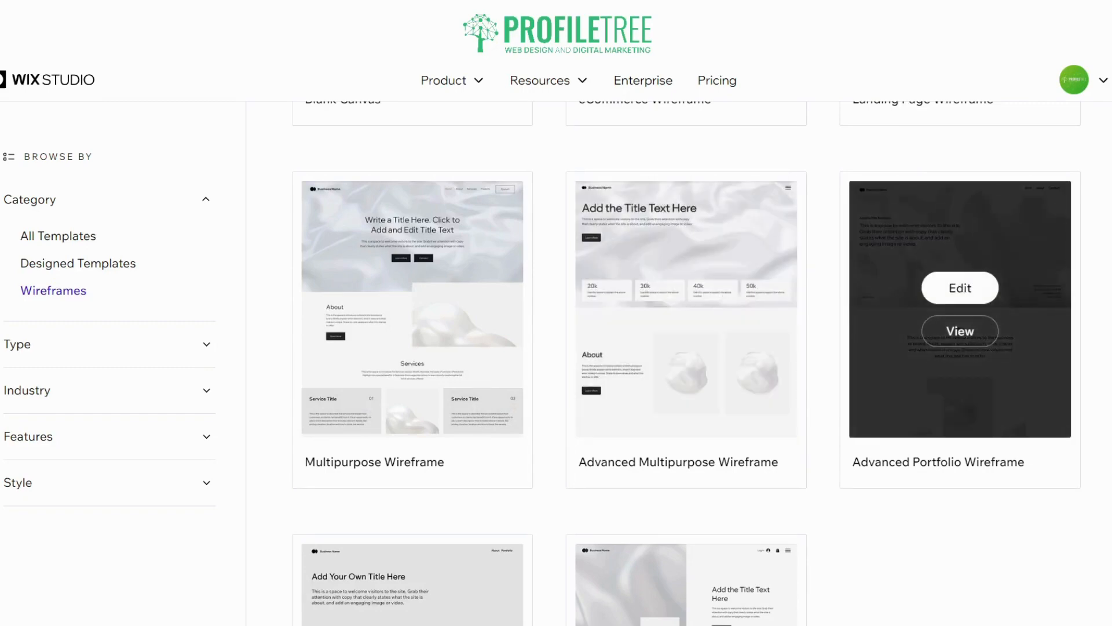
{"action": "scroll", "coordinate": [412, 290], "scroll_direction": "down", "scroll_amount": 5}
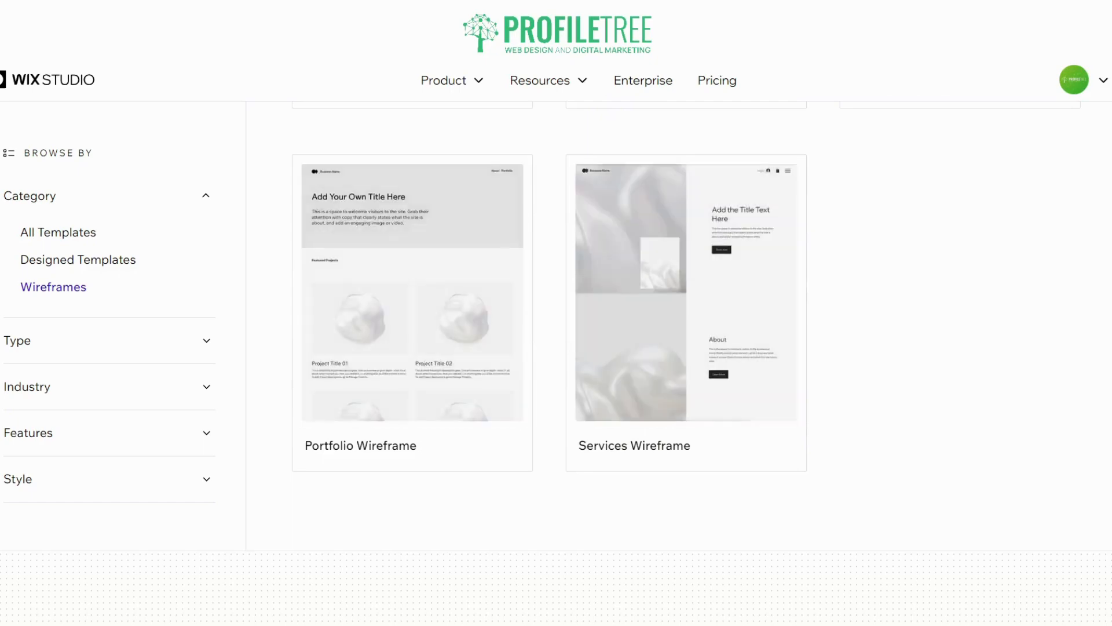
{"action": "scroll", "coordinate": [960, 464], "scroll_direction": "up", "scroll_amount": 9}
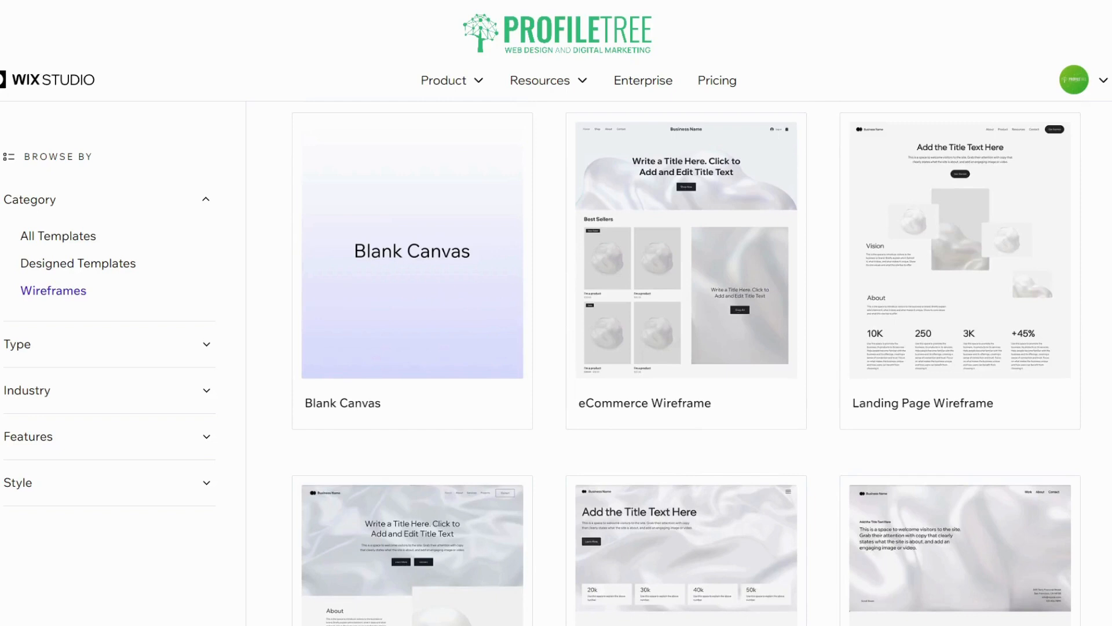
Choose the Landing Page Wireframe template and open it for editing
{"action": "mouse_move", "coordinate": [960, 272]}
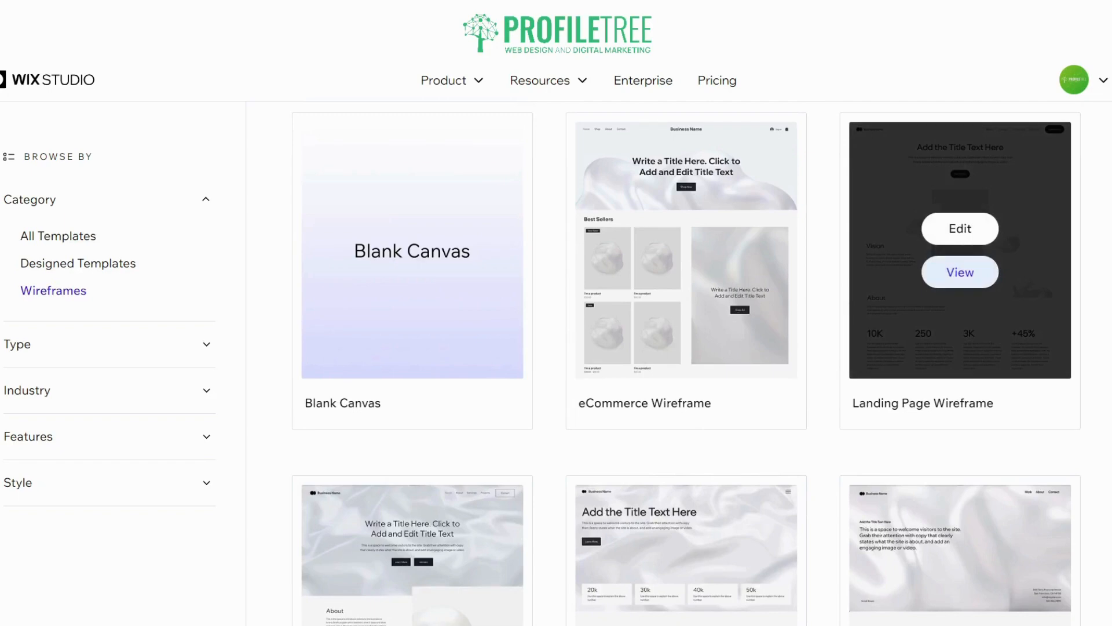
{"action": "scroll", "coordinate": [960, 271], "scroll_direction": "down", "scroll_amount": 4}
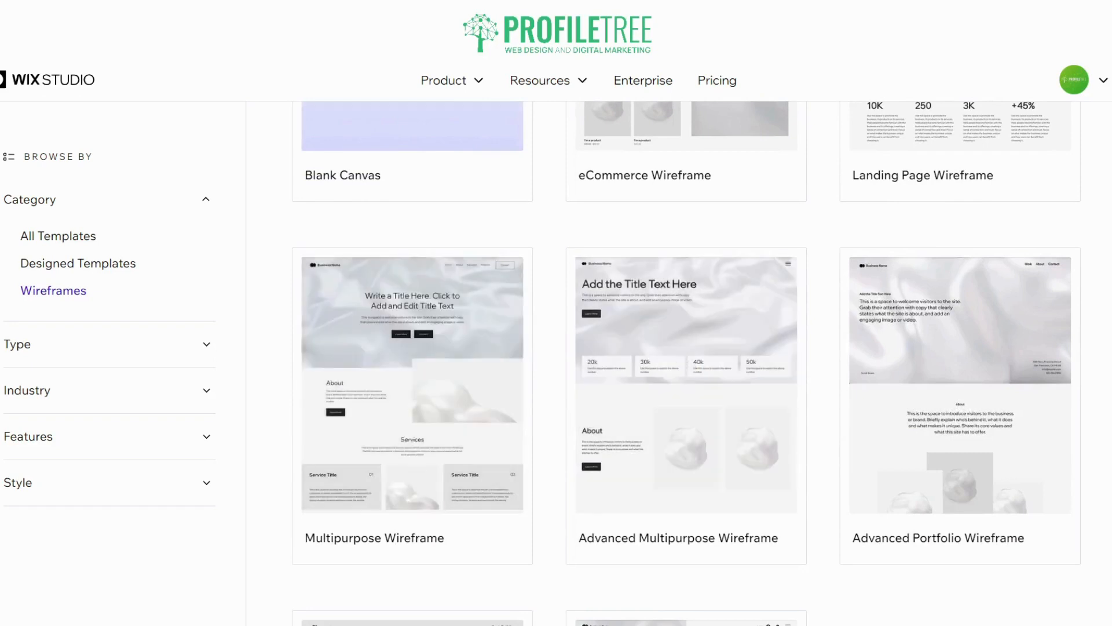
{"action": "mouse_move", "coordinate": [687, 382]}
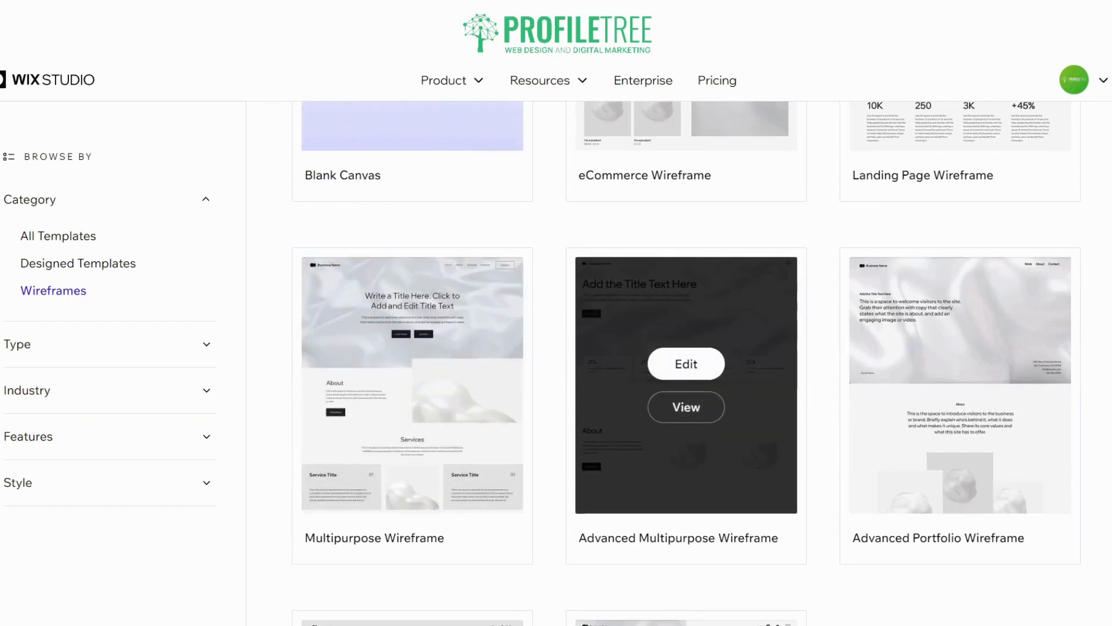
{"action": "mouse_move", "coordinate": [961, 383]}
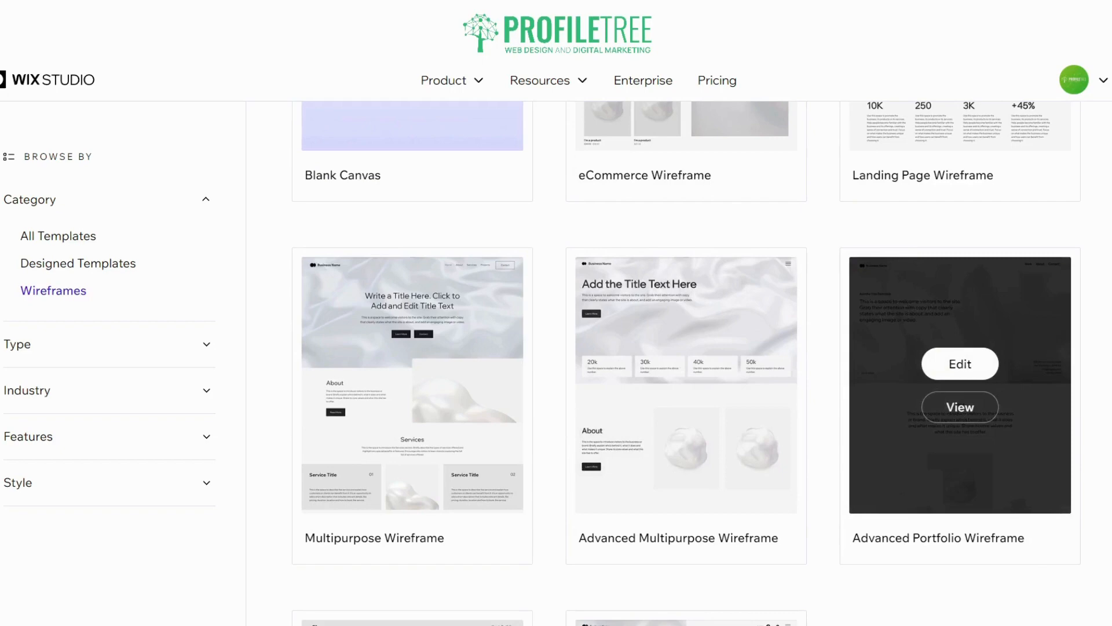
{"action": "scroll", "coordinate": [961, 406], "scroll_direction": "up", "scroll_amount": 5}
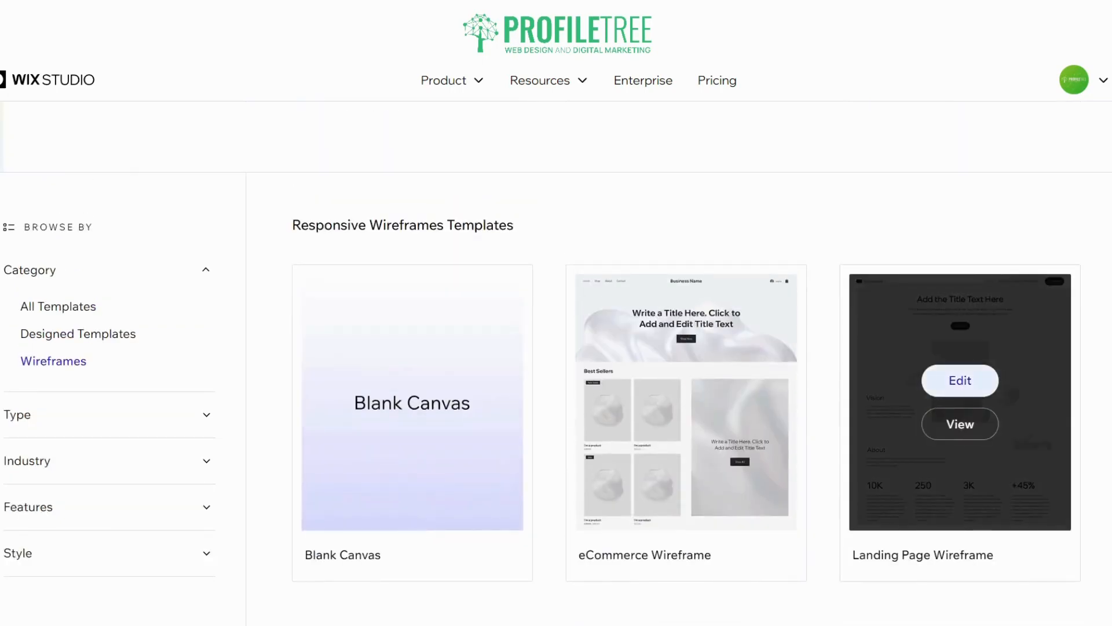
{"action": "left_click", "coordinate": [953, 378]}
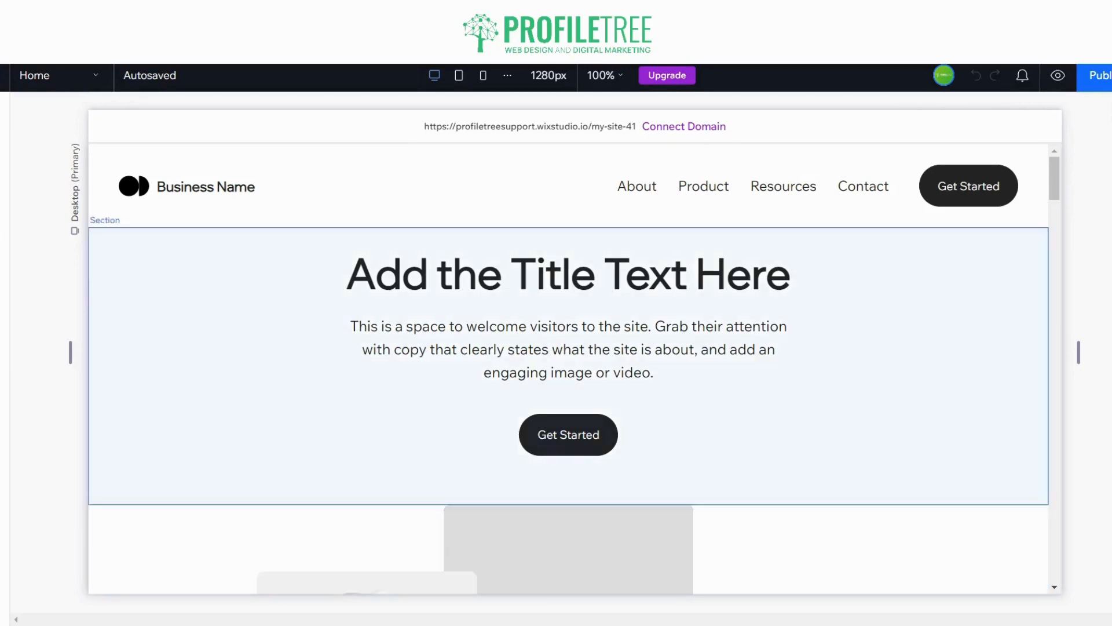
Preview the site at desktop size and review the whole landing page from header to footer
{"action": "left_click", "coordinate": [1054, 76]}
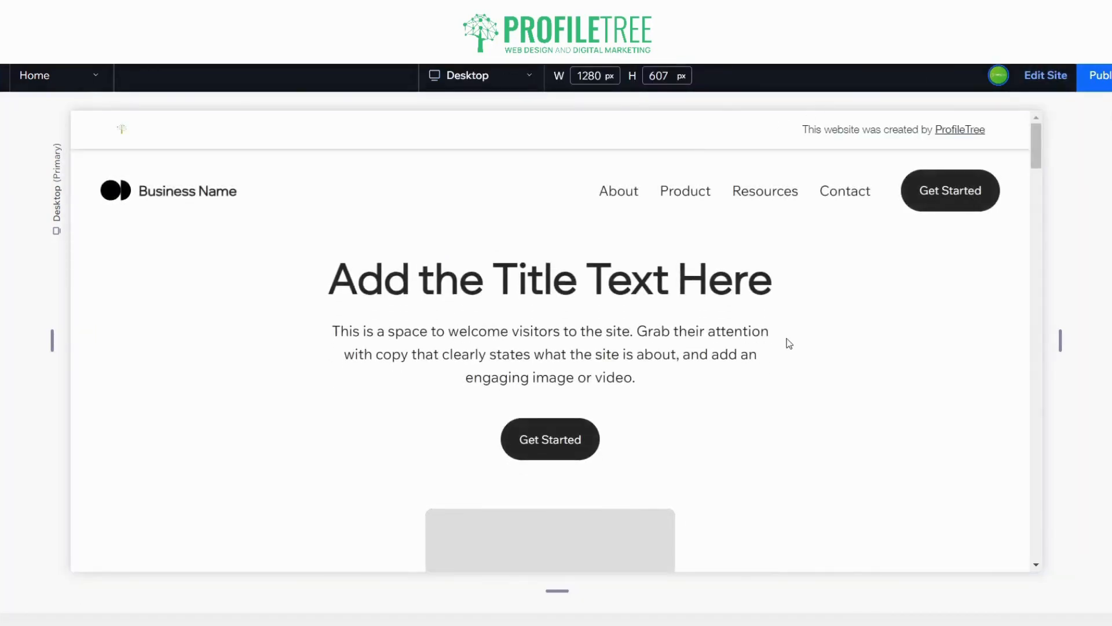
{"action": "scroll", "coordinate": [731, 312], "scroll_direction": "down", "scroll_amount": 5}
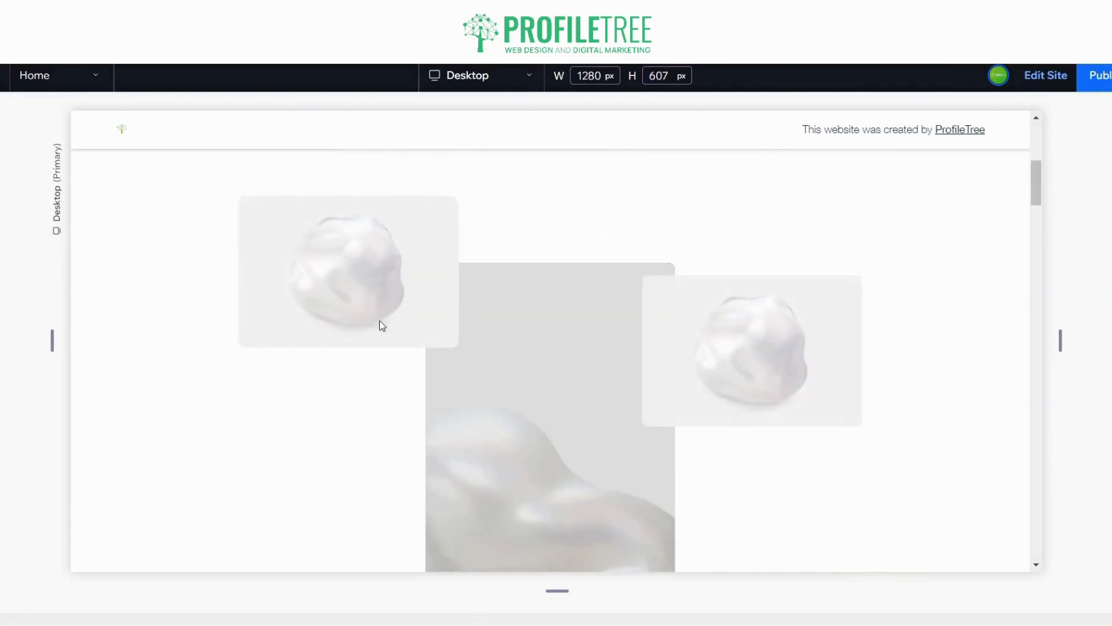
{"action": "scroll", "coordinate": [403, 272], "scroll_direction": "down", "scroll_amount": 3}
{"action": "scroll", "coordinate": [401, 273], "scroll_direction": "down", "scroll_amount": 12}
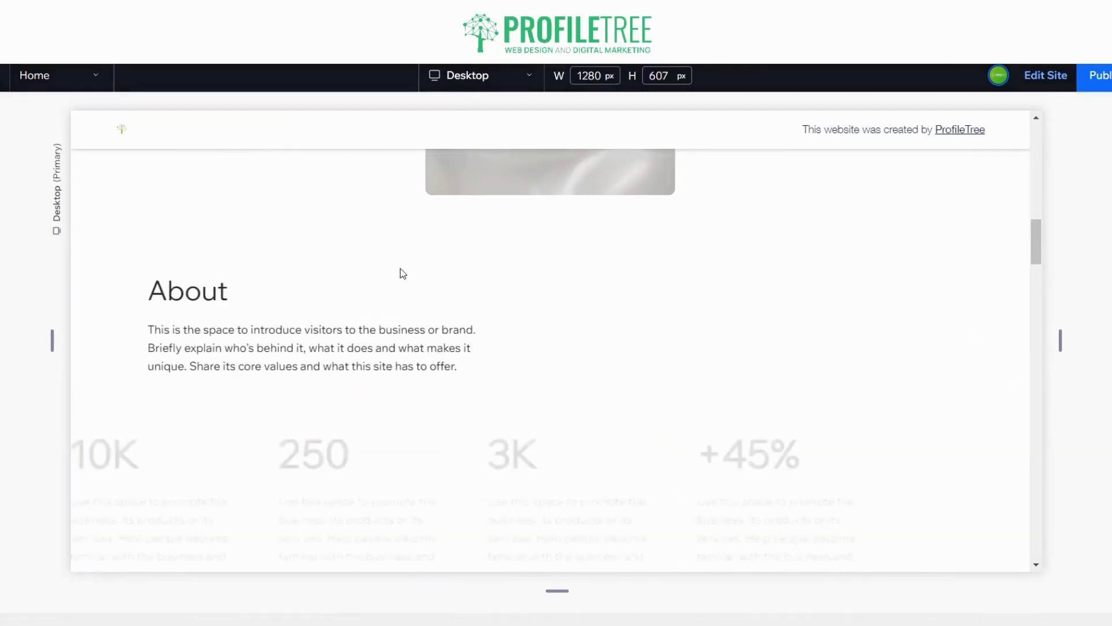
{"action": "scroll", "coordinate": [412, 273], "scroll_direction": "down", "scroll_amount": 12}
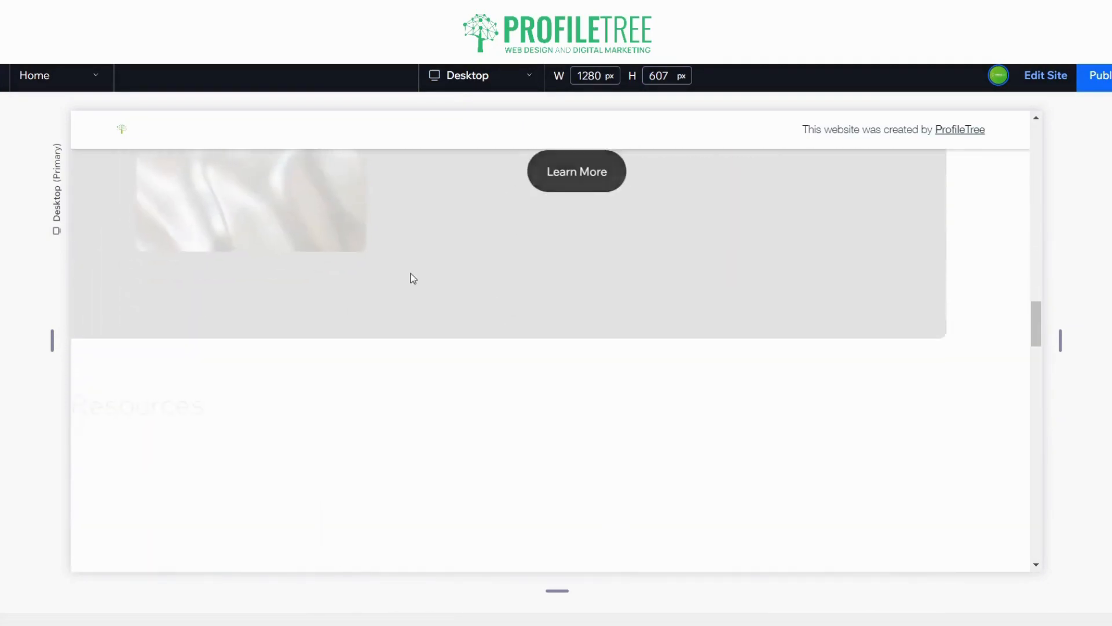
{"action": "scroll", "coordinate": [414, 276], "scroll_direction": "down", "scroll_amount": 12}
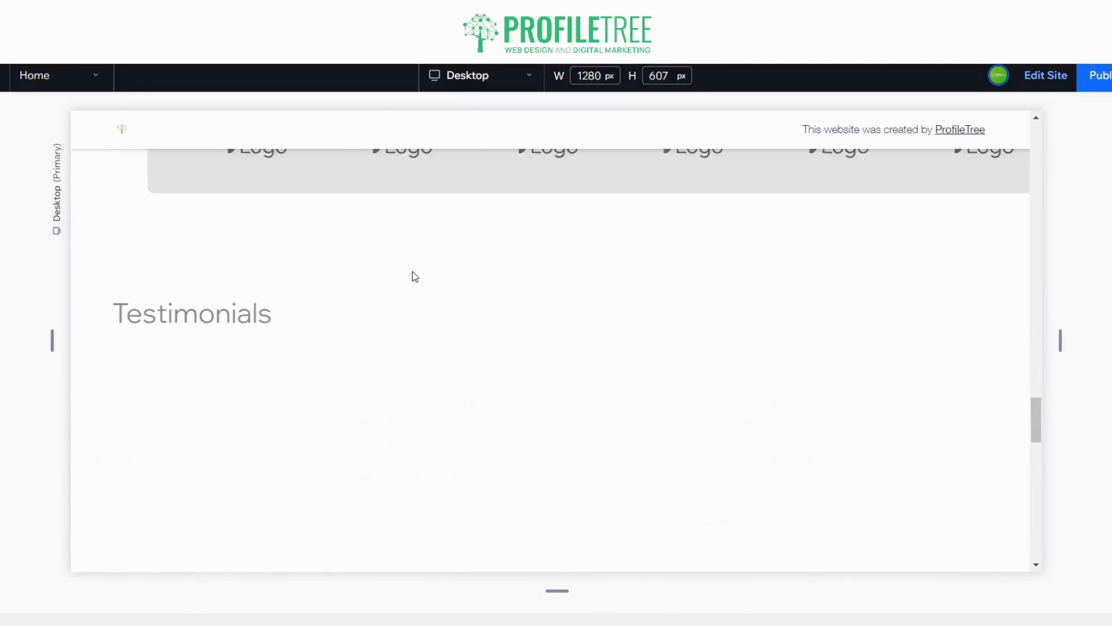
{"action": "scroll", "coordinate": [415, 275], "scroll_direction": "down", "scroll_amount": 12}
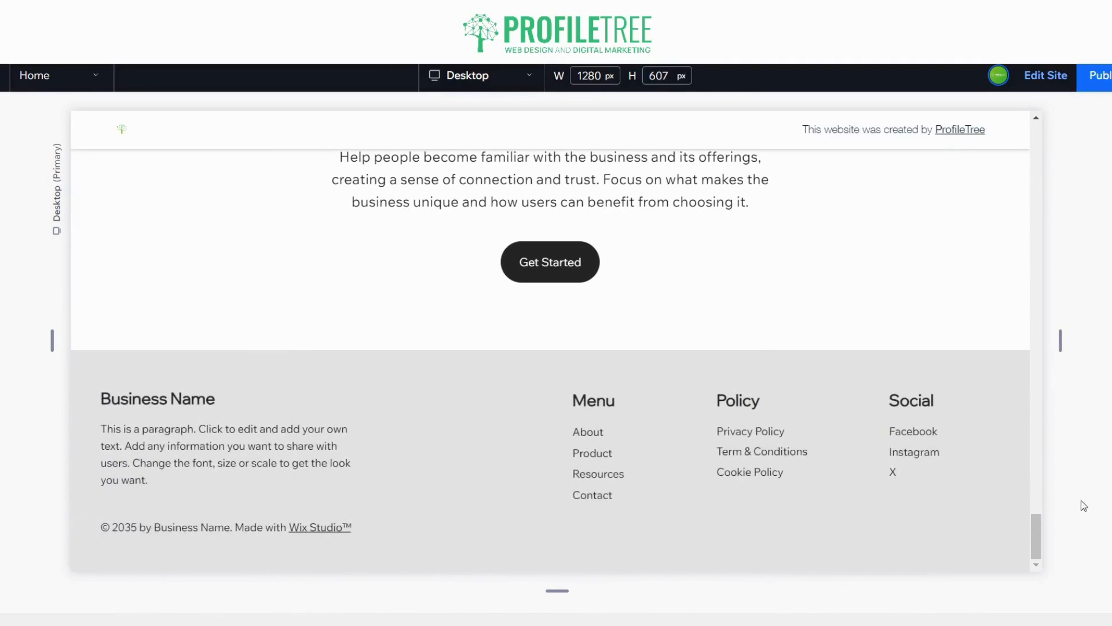
{"action": "left_click_drag", "start_coordinate": [1037, 533], "coordinate": [996, 116]}
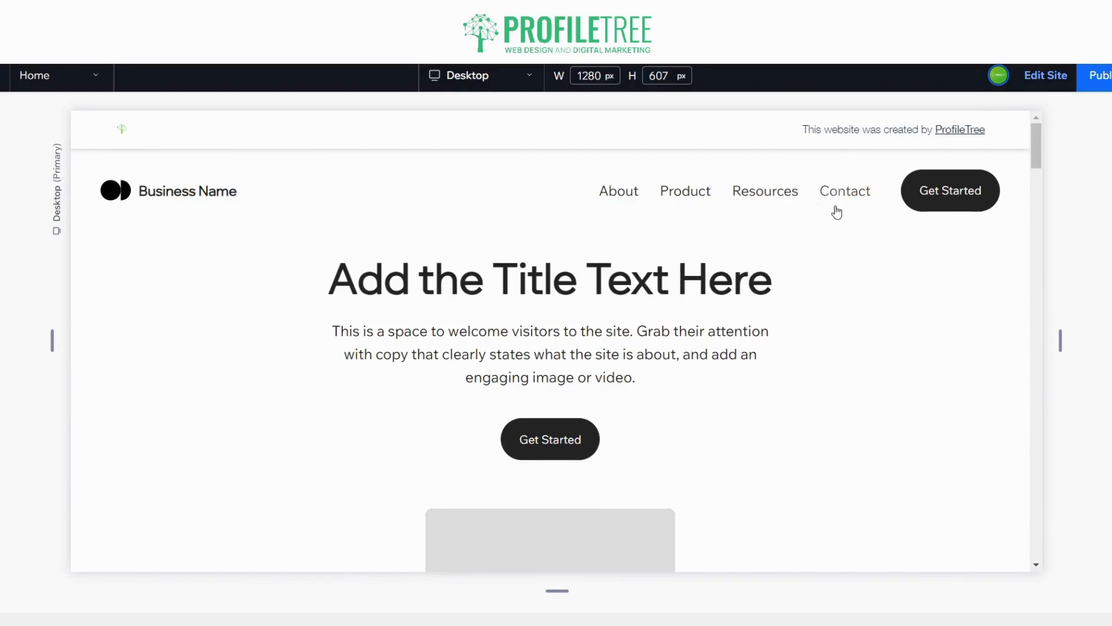
Test the header's Get Started button in the preview, then return to the start of the page
{"action": "left_click", "coordinate": [988, 195]}
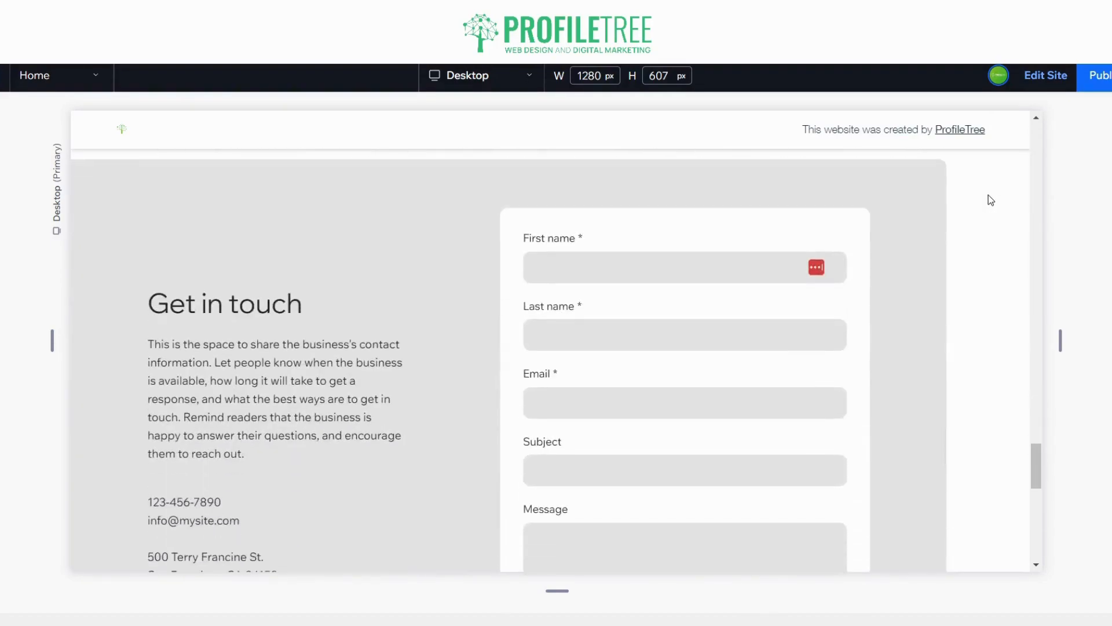
{"action": "left_click_drag", "start_coordinate": [1035, 465], "coordinate": [1035, 152]}
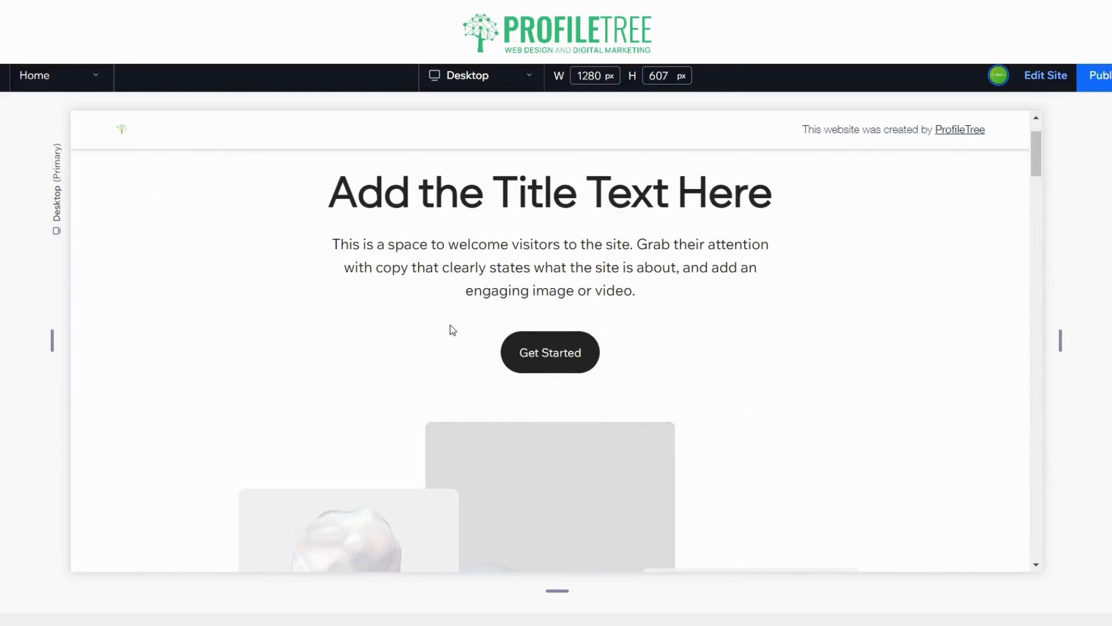
{"action": "scroll", "coordinate": [449, 328], "scroll_direction": "up", "scroll_amount": 2}
{"action": "scroll", "coordinate": [541, 355], "scroll_direction": "down", "scroll_amount": 6}
{"action": "scroll", "coordinate": [461, 298], "scroll_direction": "up", "scroll_amount": 6}
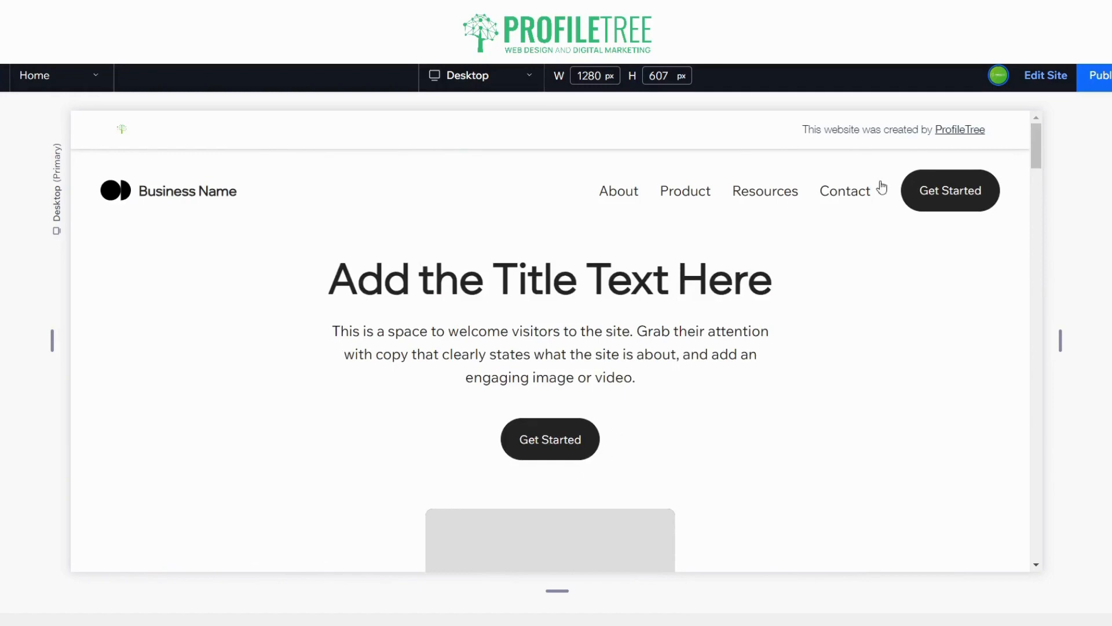
Leave the preview to resume editing the site and dismiss the Publish this site prompt
{"action": "left_click", "coordinate": [1046, 76]}
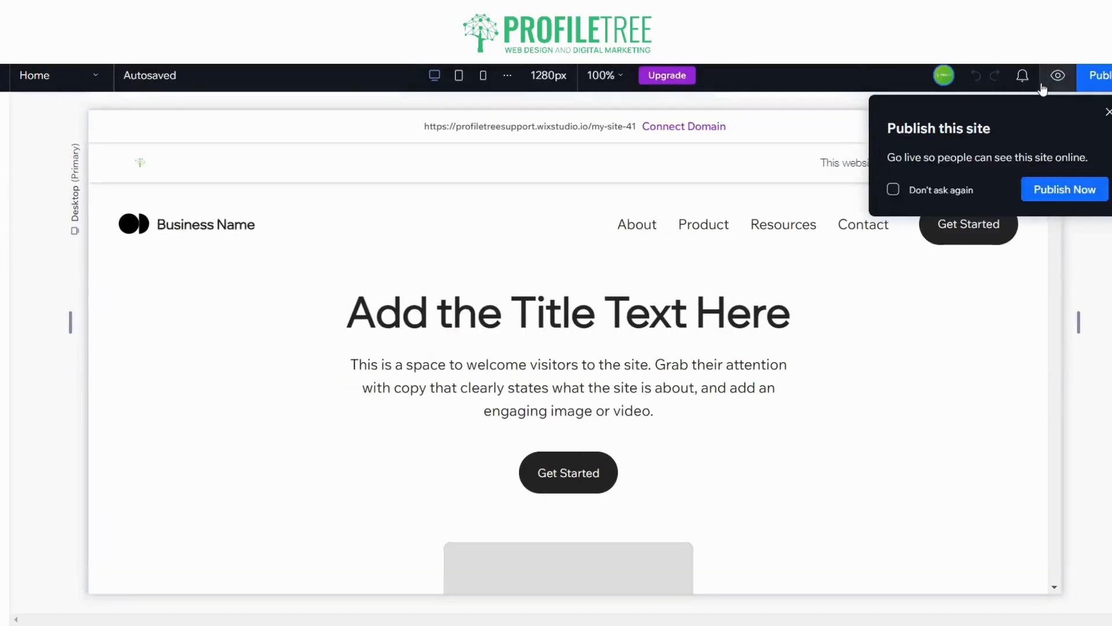
{"action": "left_click", "coordinate": [1106, 113]}
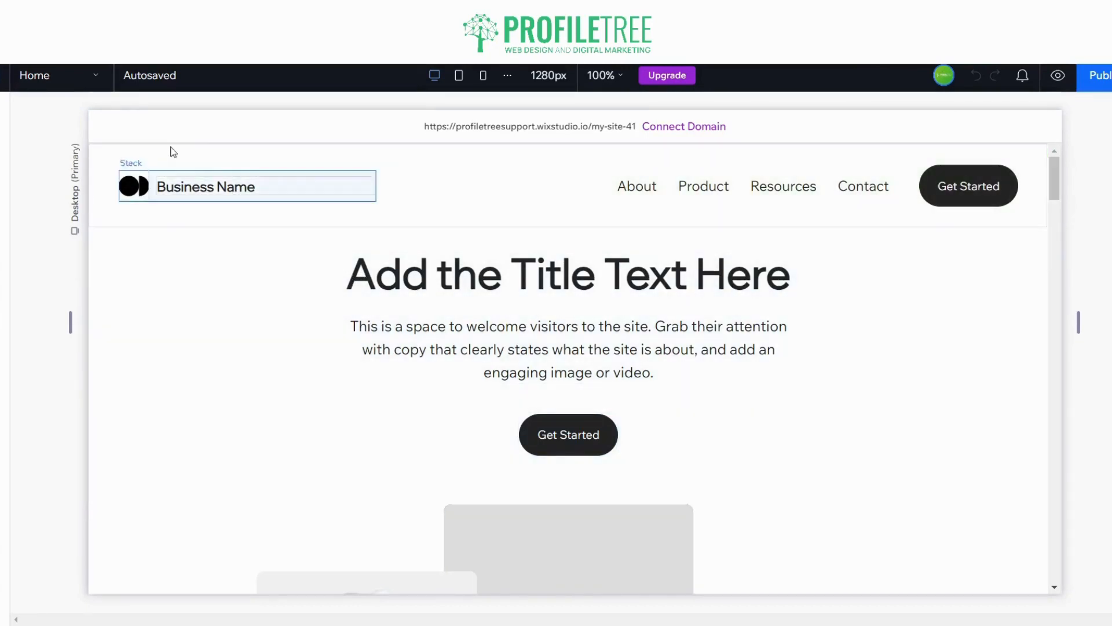
Replace the Business Name text in the site header with PROFILETREE
{"action": "left_click", "coordinate": [199, 190]}
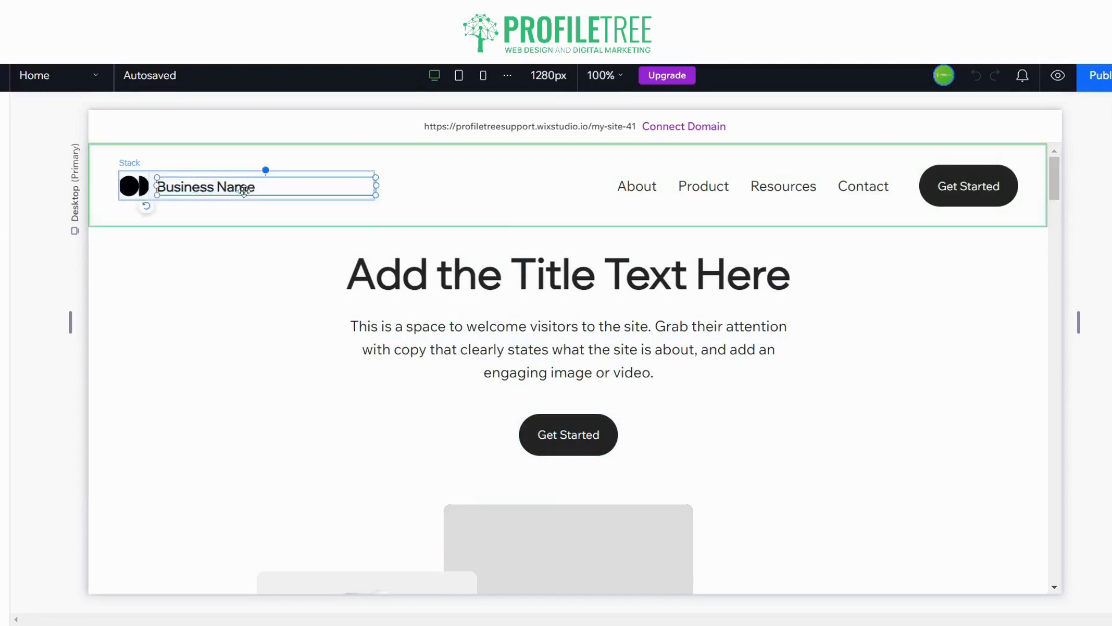
{"action": "double_click", "coordinate": [214, 180]}
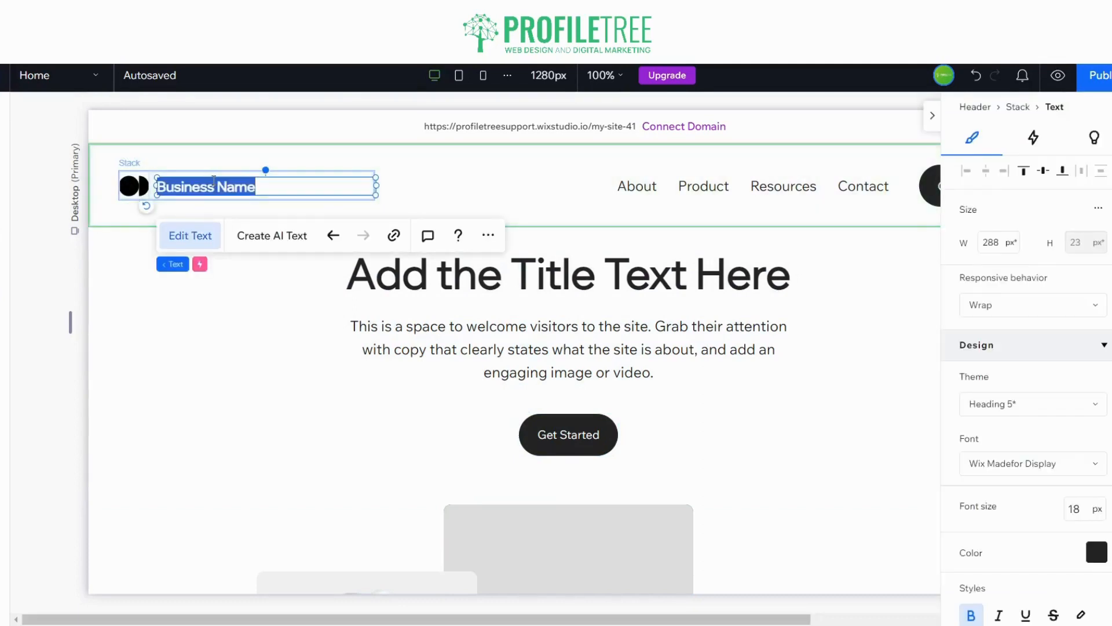
{"action": "type", "text": "P"}
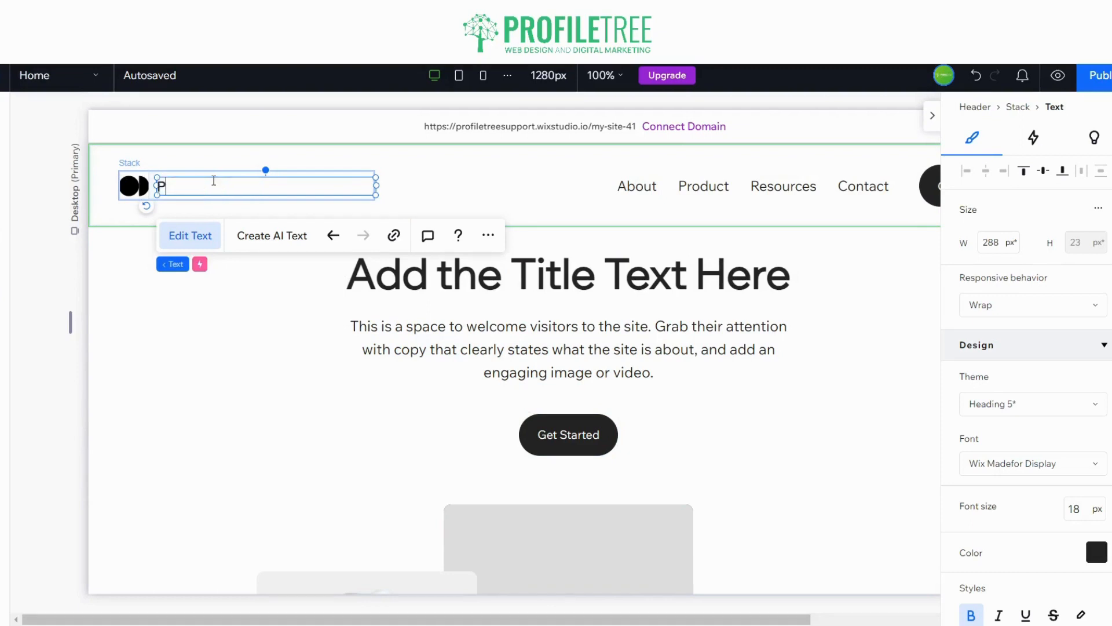
{"action": "type", "text": "ROF"}
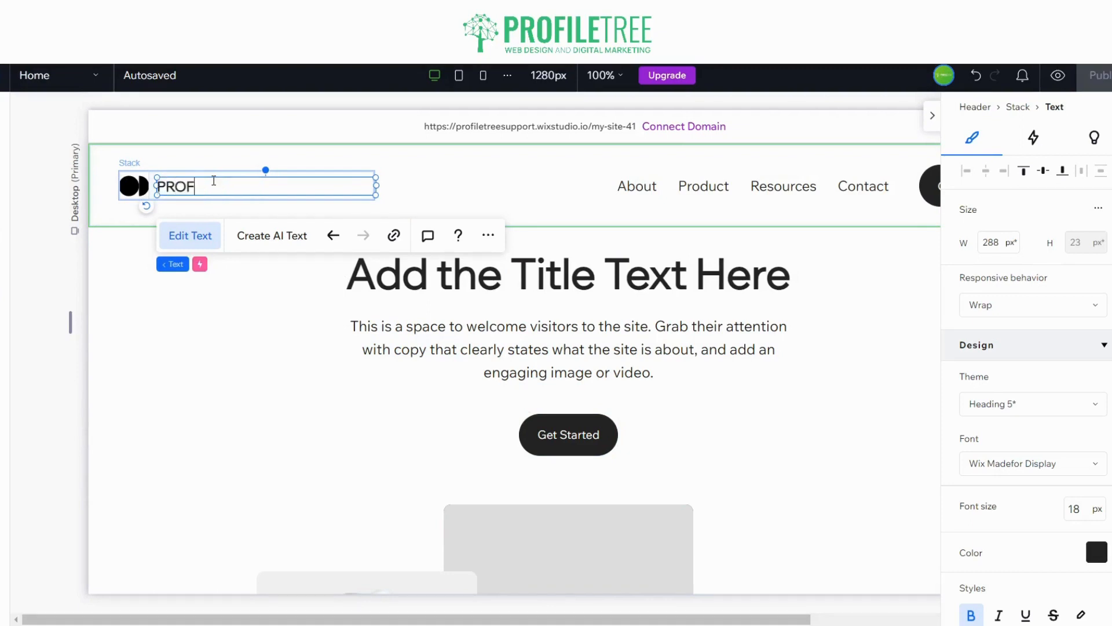
{"action": "type", "text": "ILETREE"}
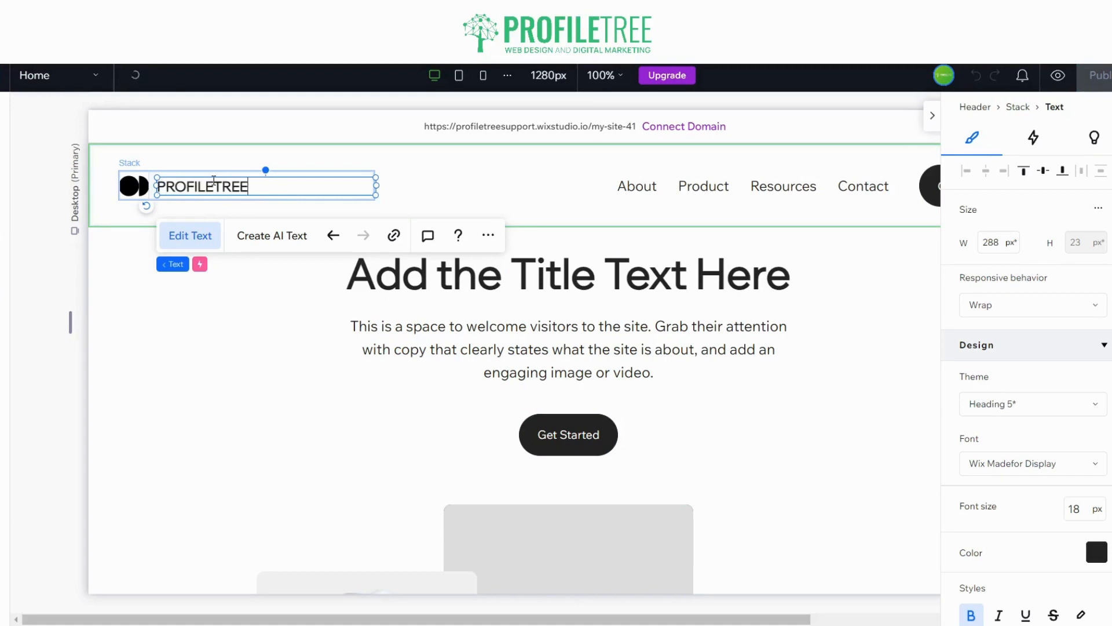
Delete the stack holding the placeholder logo and business name from the header
{"action": "left_click", "coordinate": [140, 188]}
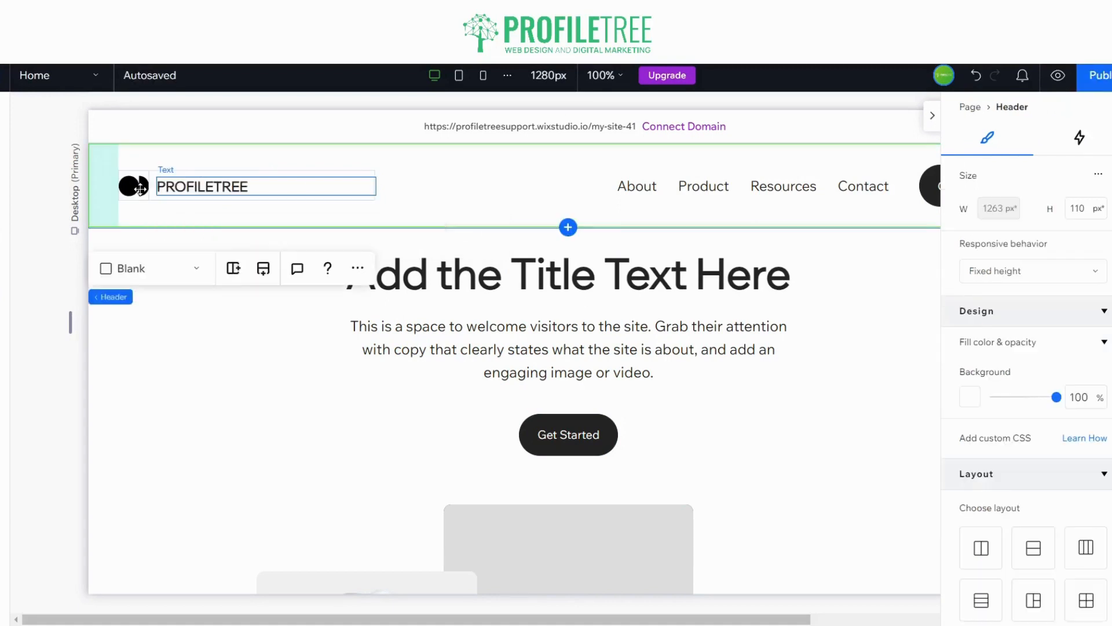
{"action": "left_click", "coordinate": [140, 188]}
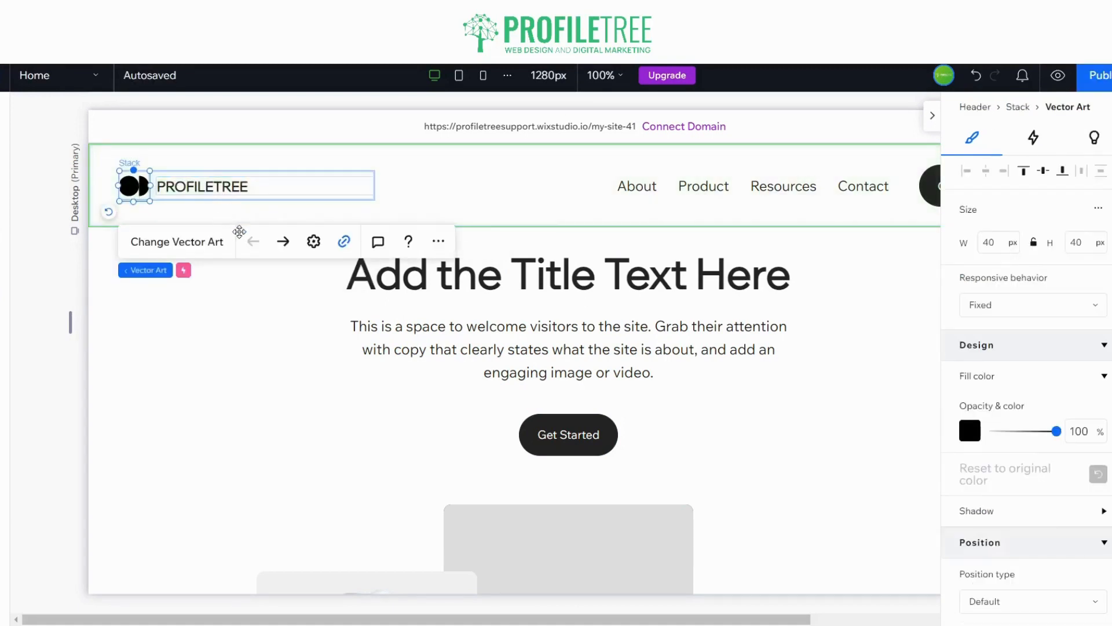
{"action": "left_click", "coordinate": [348, 174]}
{"action": "key", "text": "Escape"}
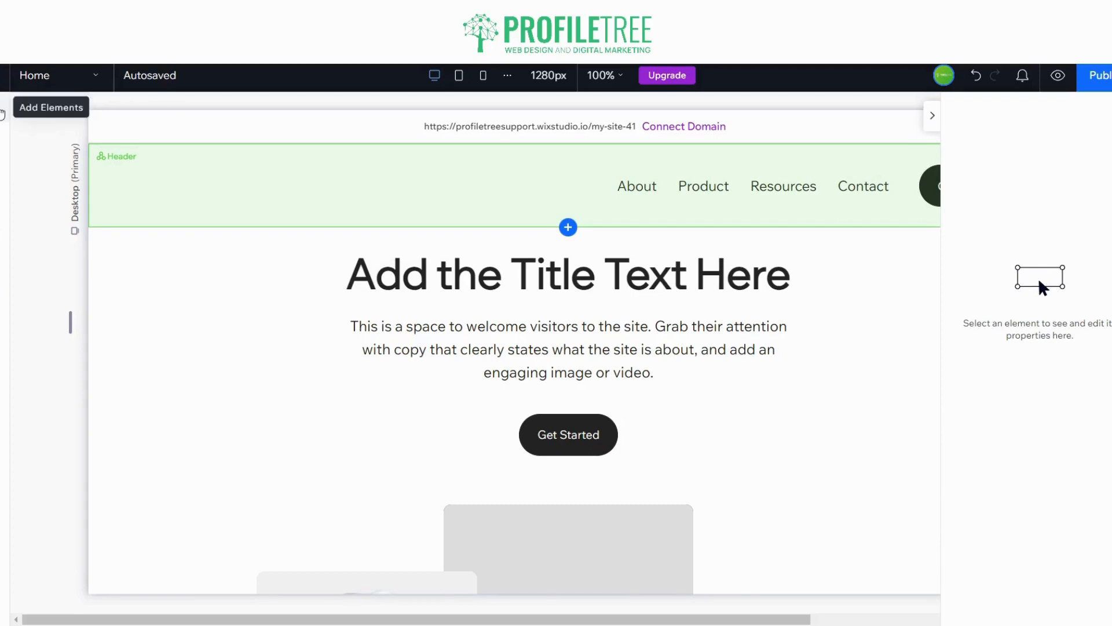
Add an image element to the header and replace its picture with the uploaded Profiletree Logo (1).png
{"action": "left_click", "coordinate": [3, 114]}
{"action": "left_click_drag", "start_coordinate": [214, 186], "coordinate": [470, 181]}
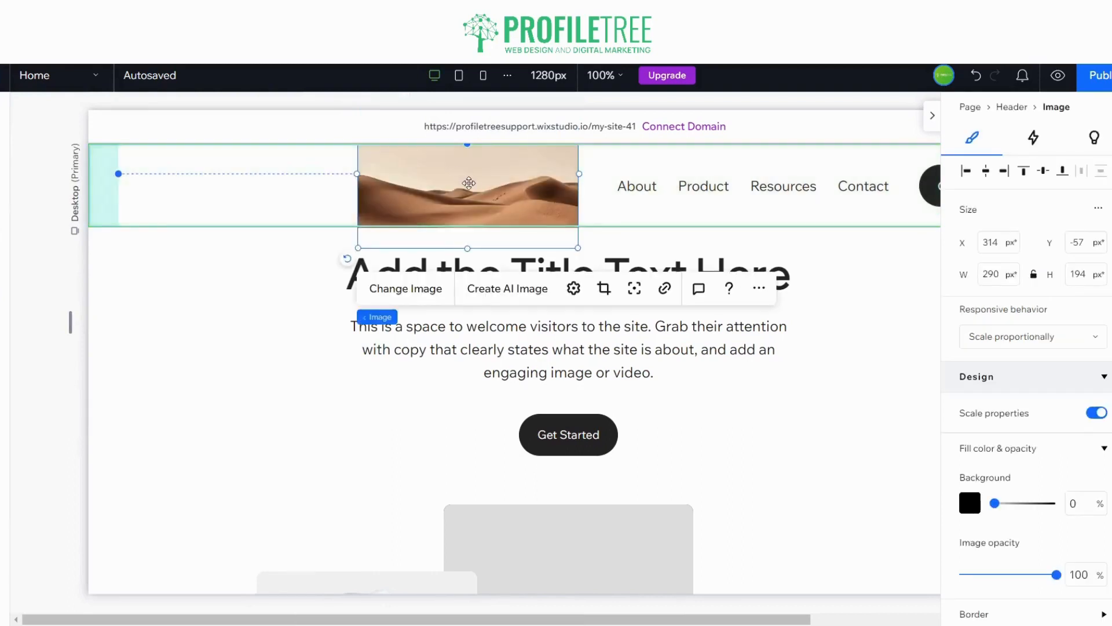
{"action": "left_click", "coordinate": [403, 293]}
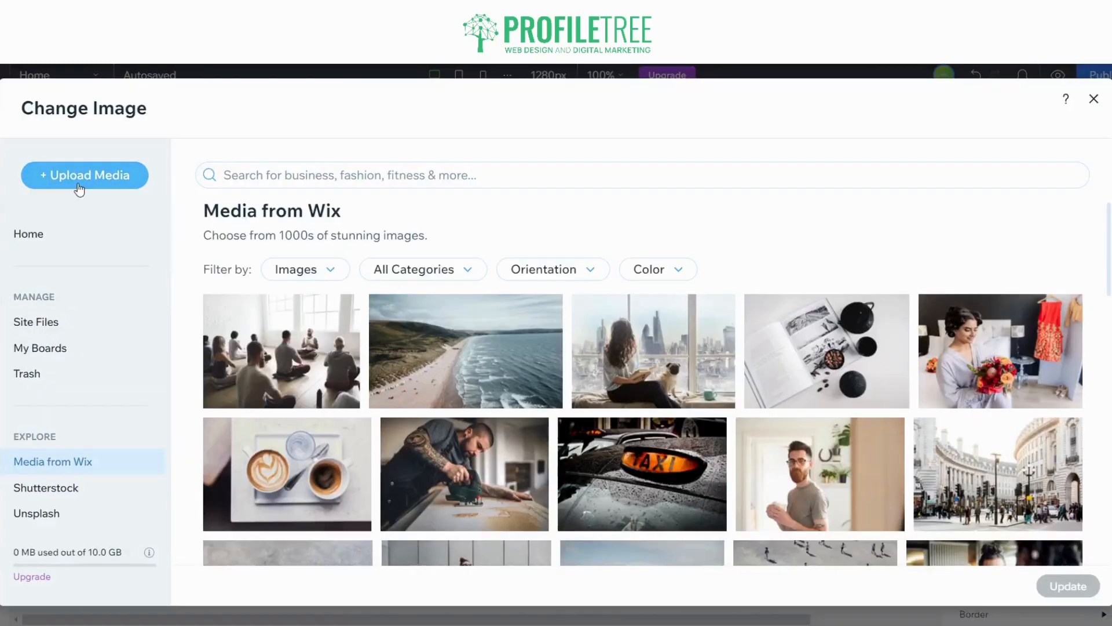
{"action": "left_click", "coordinate": [126, 182]}
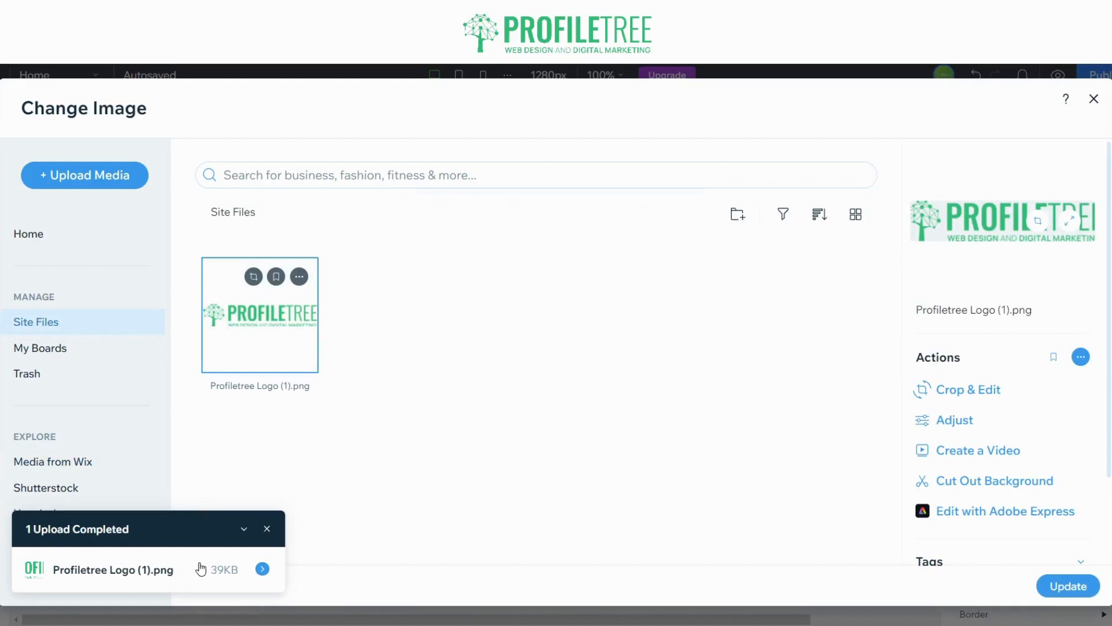
{"action": "left_click", "coordinate": [1068, 586]}
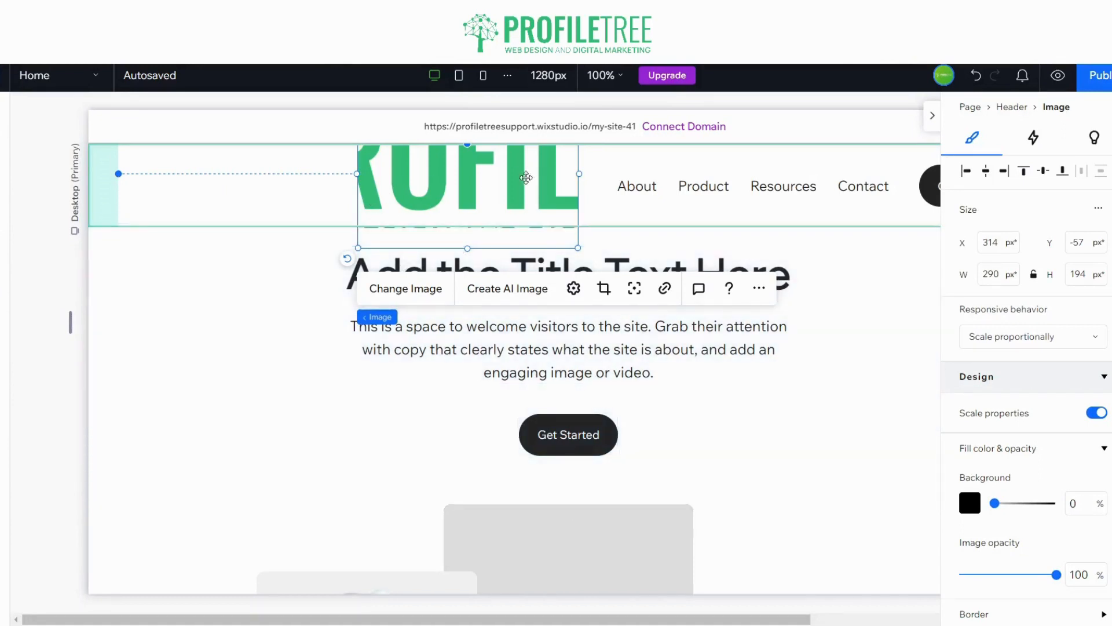
{"action": "left_click_drag", "start_coordinate": [523, 182], "coordinate": [553, 197]}
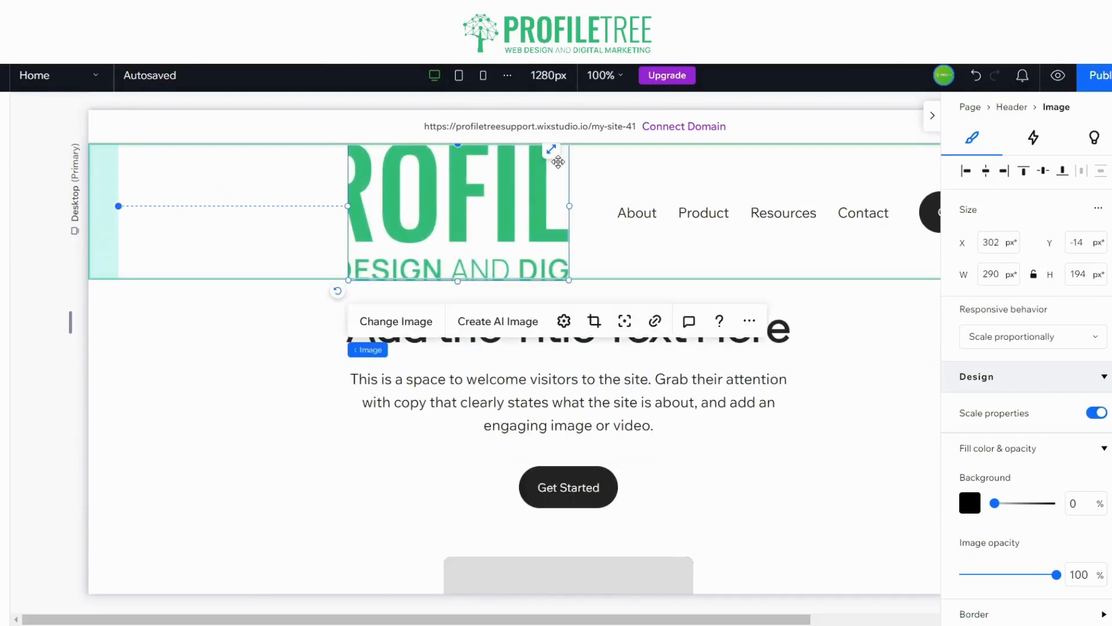
Try to resize the logo image to 272 px wide and 15 px high, and undo the change
{"action": "left_click", "coordinate": [990, 276]}
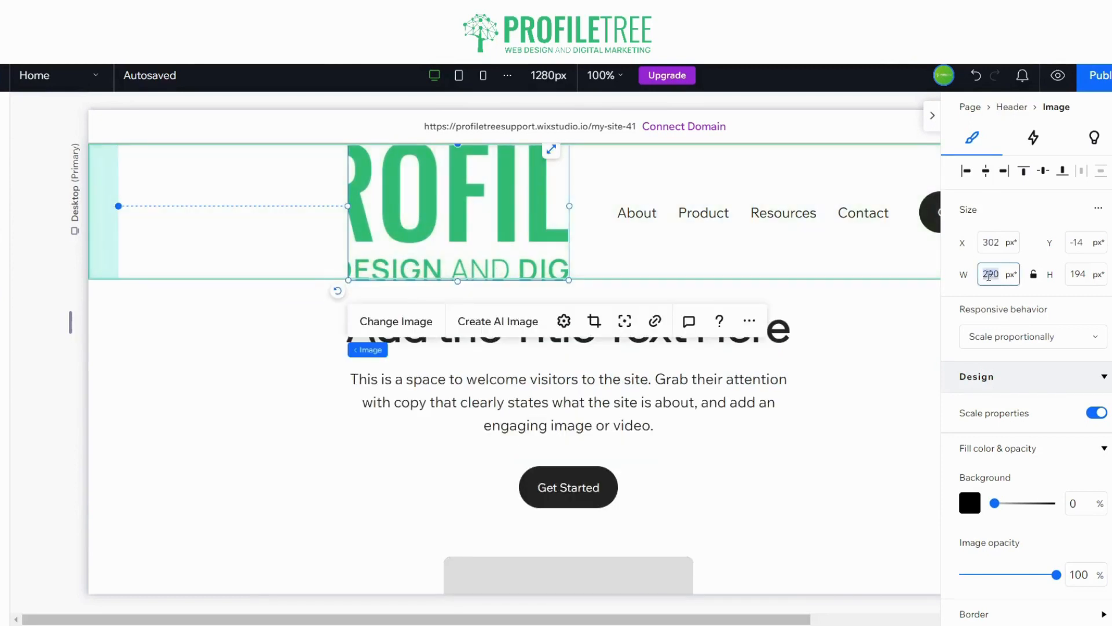
{"action": "left_click", "coordinate": [1095, 283]}
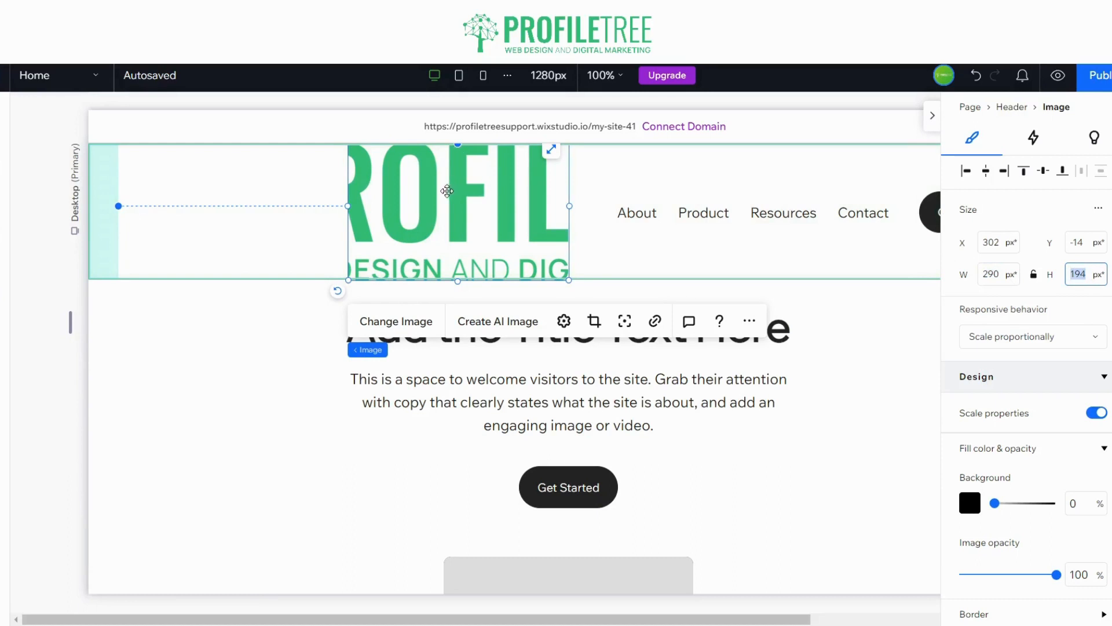
{"action": "type", "text": "15"}
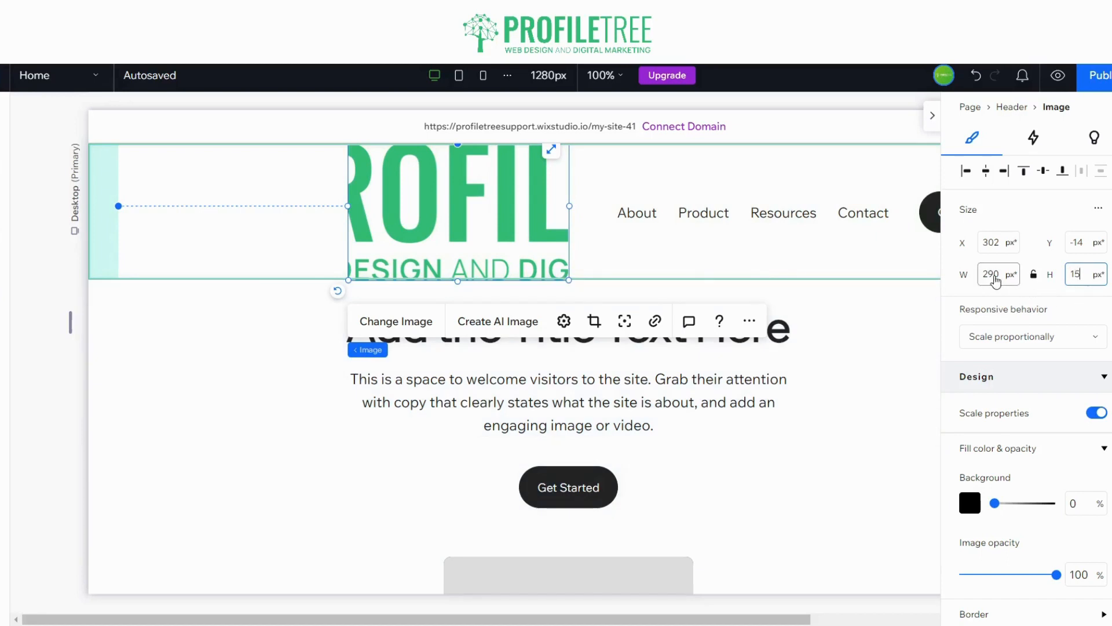
{"action": "left_click", "coordinate": [995, 277]}
{"action": "type", "text": "272"}
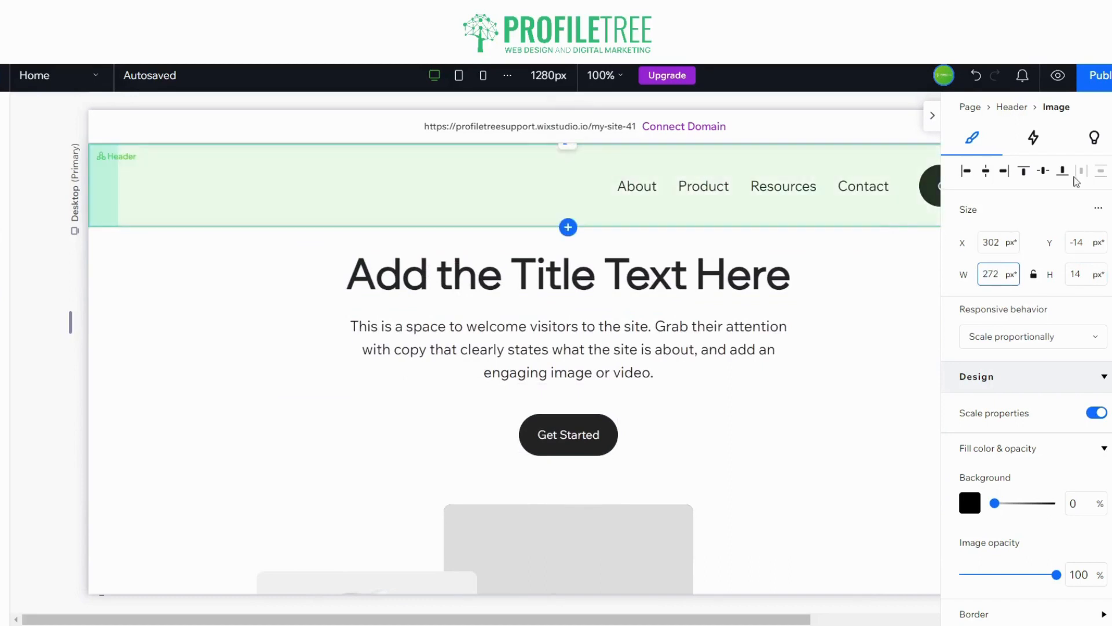
{"action": "left_click", "coordinate": [976, 76]}
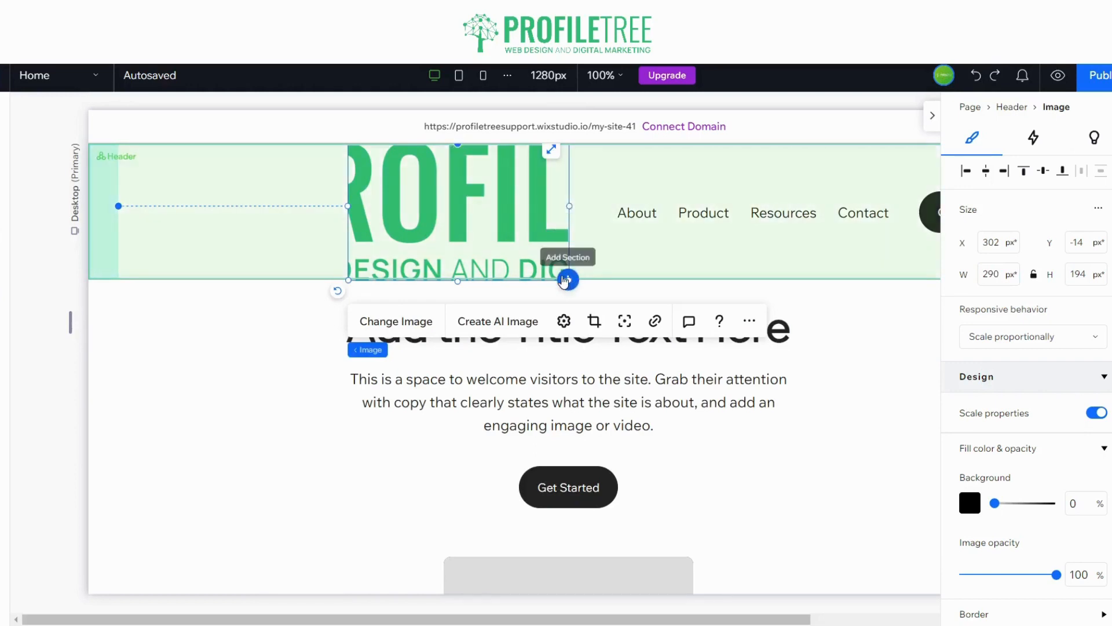
Shrink the logo image to about 234 × 43 px and move it next to the About menu item
{"action": "left_click_drag", "start_coordinate": [570, 280], "coordinate": [427, 199]}
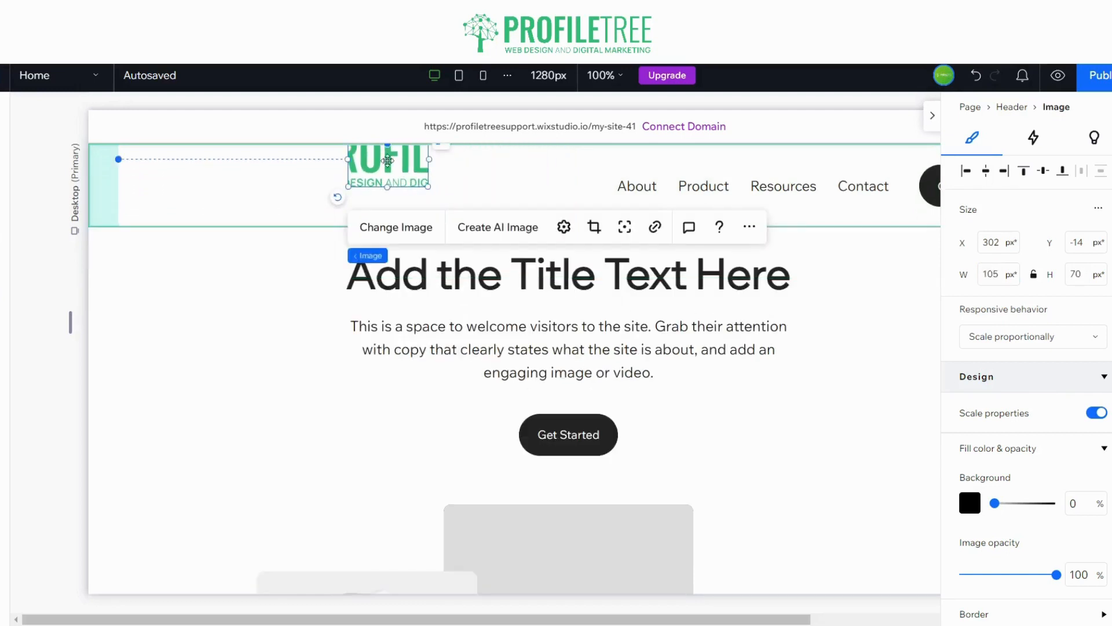
{"action": "left_click_drag", "start_coordinate": [387, 167], "coordinate": [608, 189]}
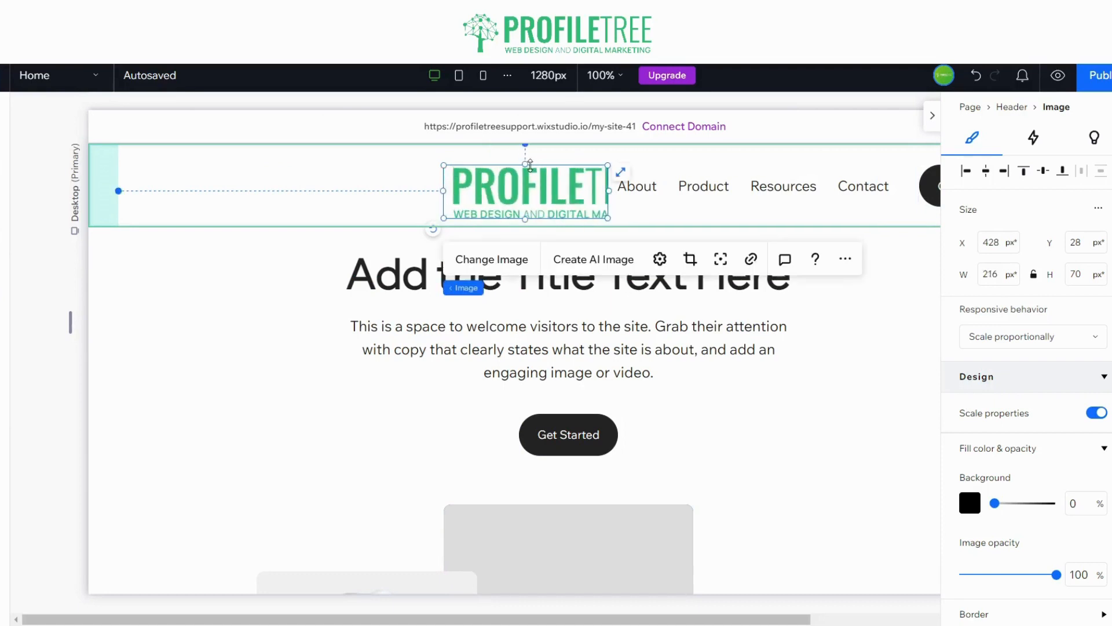
{"action": "left_click_drag", "start_coordinate": [528, 165], "coordinate": [526, 186]}
{"action": "left_click_drag", "start_coordinate": [445, 202], "coordinate": [430, 202]}
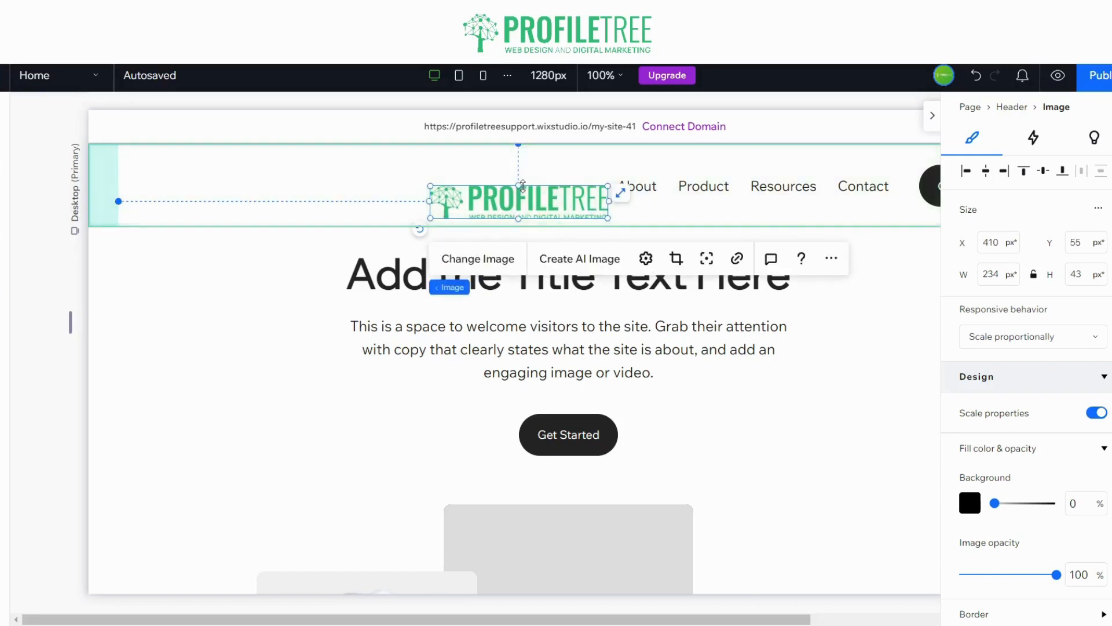
Enlarge the logo image's frame to about 328 × 69 px to fit the tree symbol, name and tagline
{"action": "left_click_drag", "start_coordinate": [519, 186], "coordinate": [518, 180]}
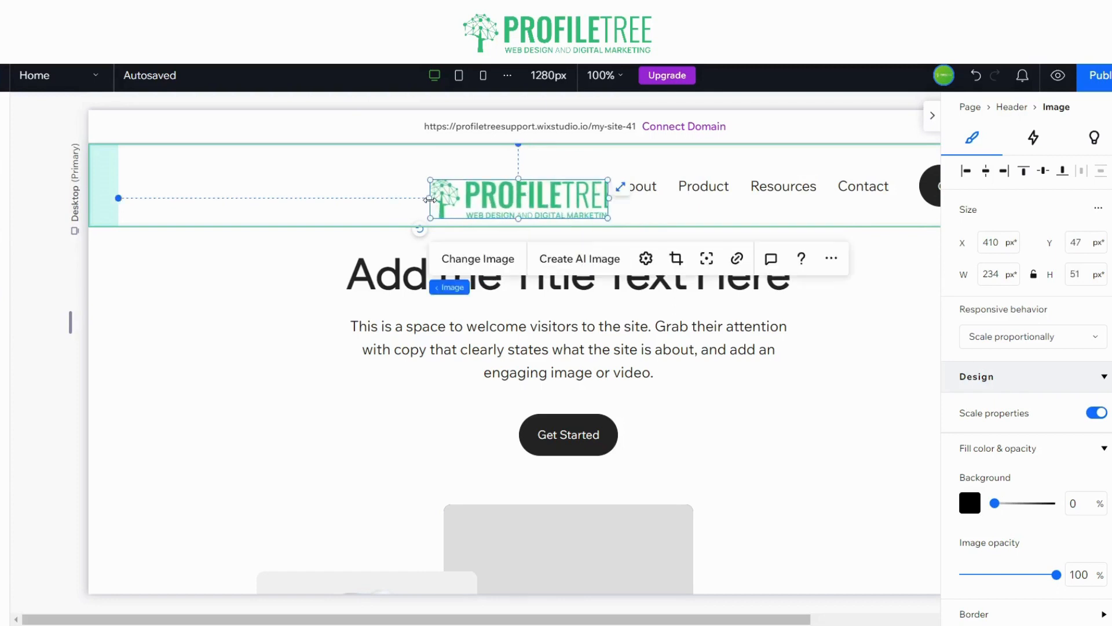
{"action": "left_click_drag", "start_coordinate": [432, 200], "coordinate": [409, 199]}
{"action": "left_click_drag", "start_coordinate": [508, 181], "coordinate": [507, 176]}
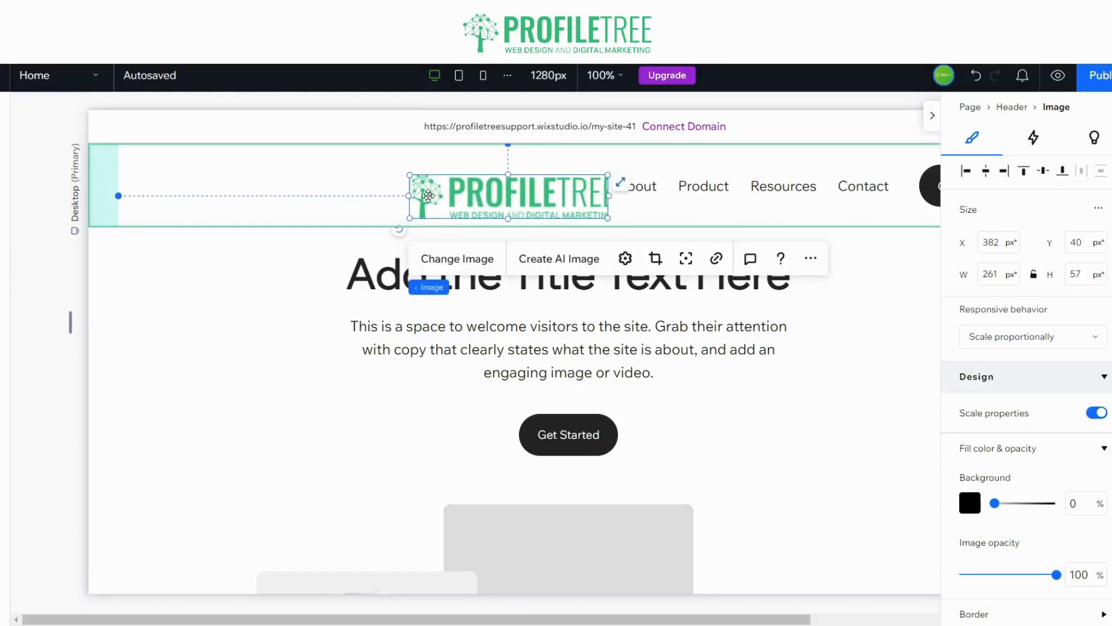
{"action": "left_click_drag", "start_coordinate": [410, 175], "coordinate": [359, 194]}
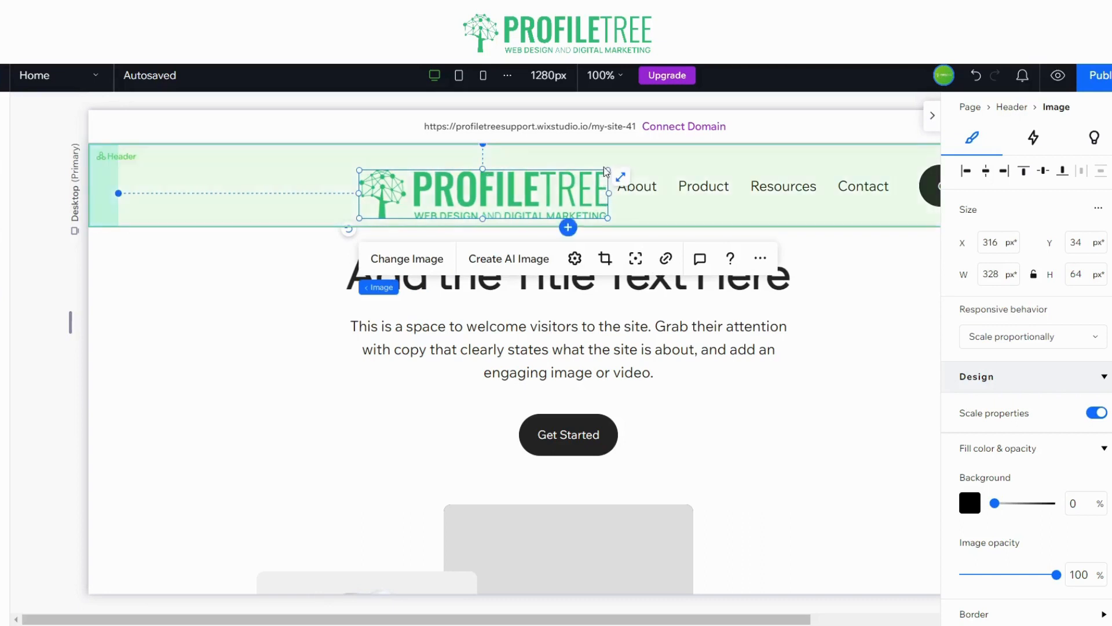
{"action": "left_click", "coordinate": [558, 157]}
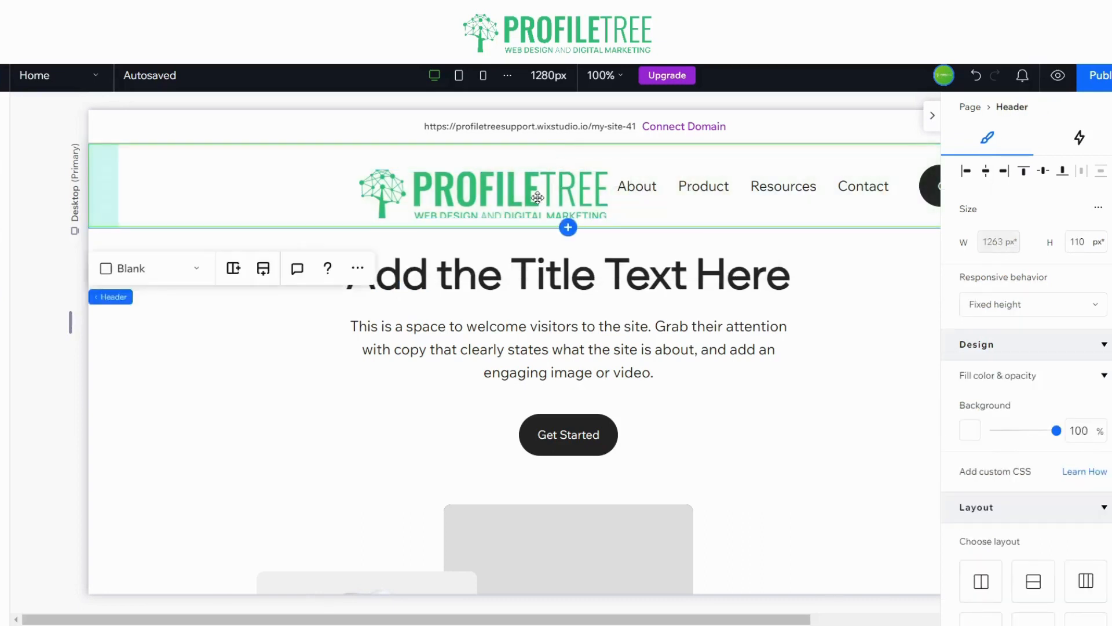
{"action": "left_click", "coordinate": [592, 204]}
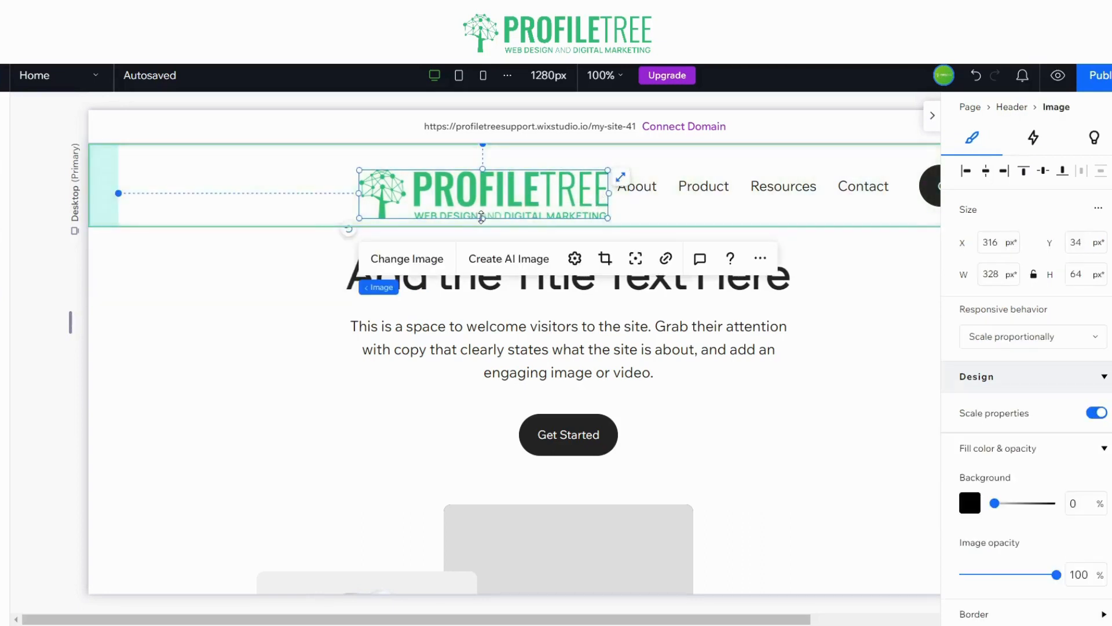
{"action": "left_click_drag", "start_coordinate": [482, 218], "coordinate": [479, 225]}
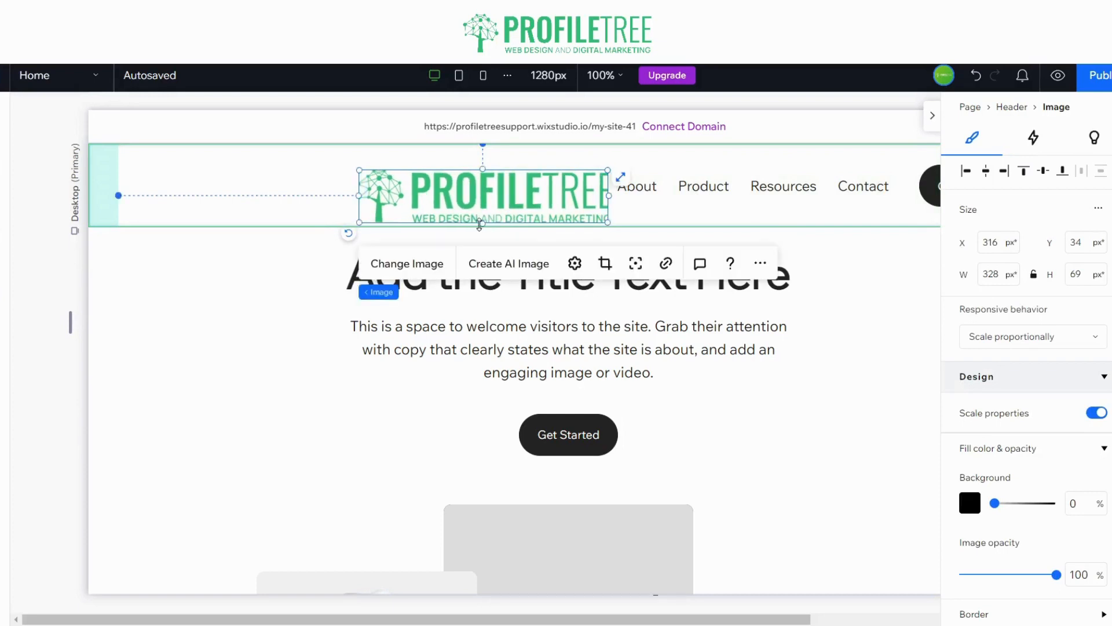
Move the logo image to the left margin of the header, at X 0 and Y 20 px
{"action": "left_click", "coordinate": [776, 206]}
{"action": "left_click", "coordinate": [492, 194]}
{"action": "left_click_drag", "start_coordinate": [480, 193], "coordinate": [242, 180]}
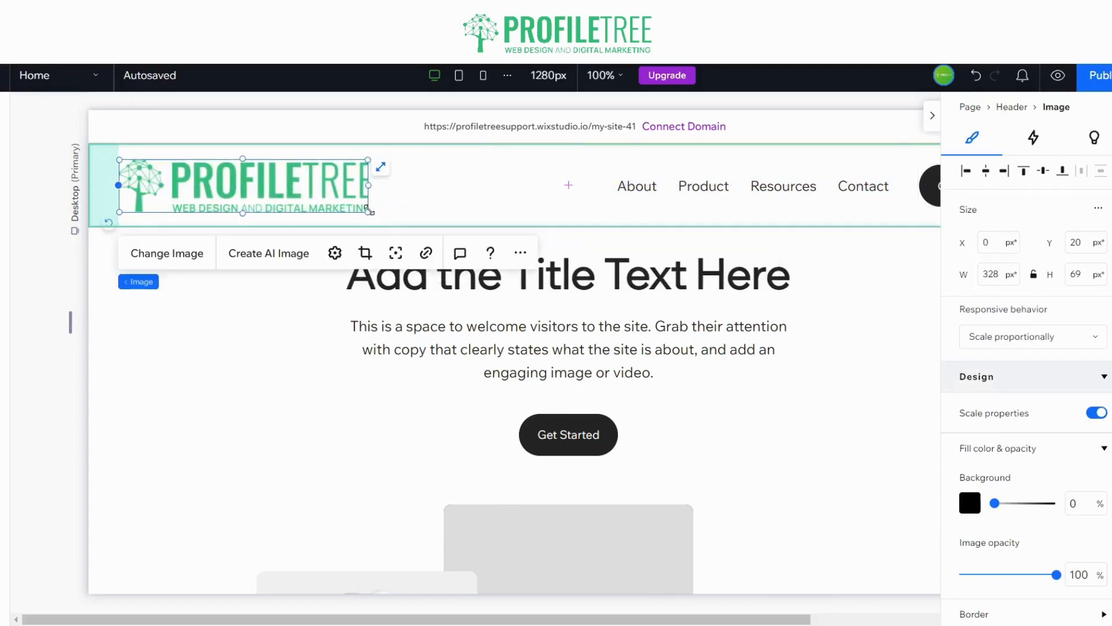
Resize the header logo to about 309 × 58 px, keeping it against the left margin
{"action": "left_click_drag", "start_coordinate": [368, 212], "coordinate": [397, 261]}
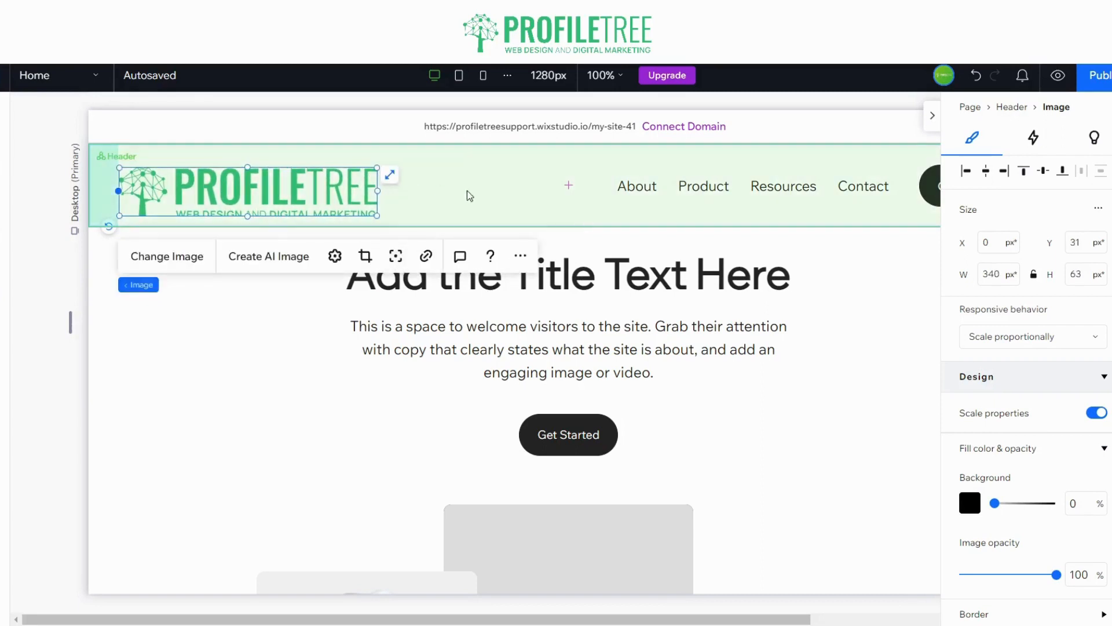
{"action": "left_click", "coordinate": [369, 184]}
{"action": "left_click", "coordinate": [371, 174]}
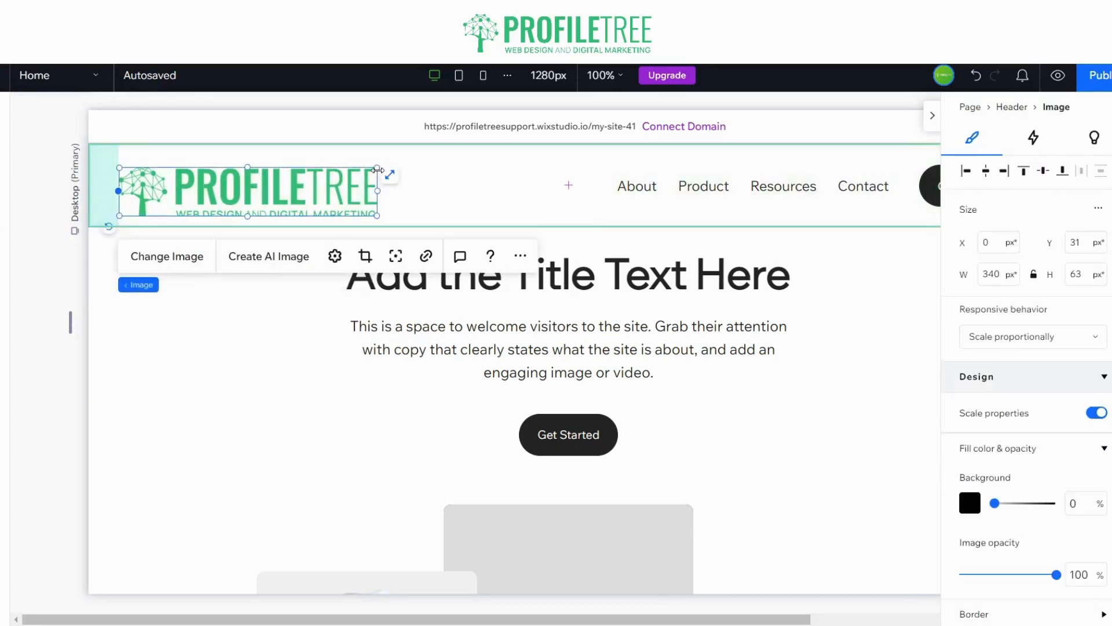
{"action": "left_click_drag", "start_coordinate": [370, 174], "coordinate": [354, 172]}
{"action": "left_click", "coordinate": [438, 188]}
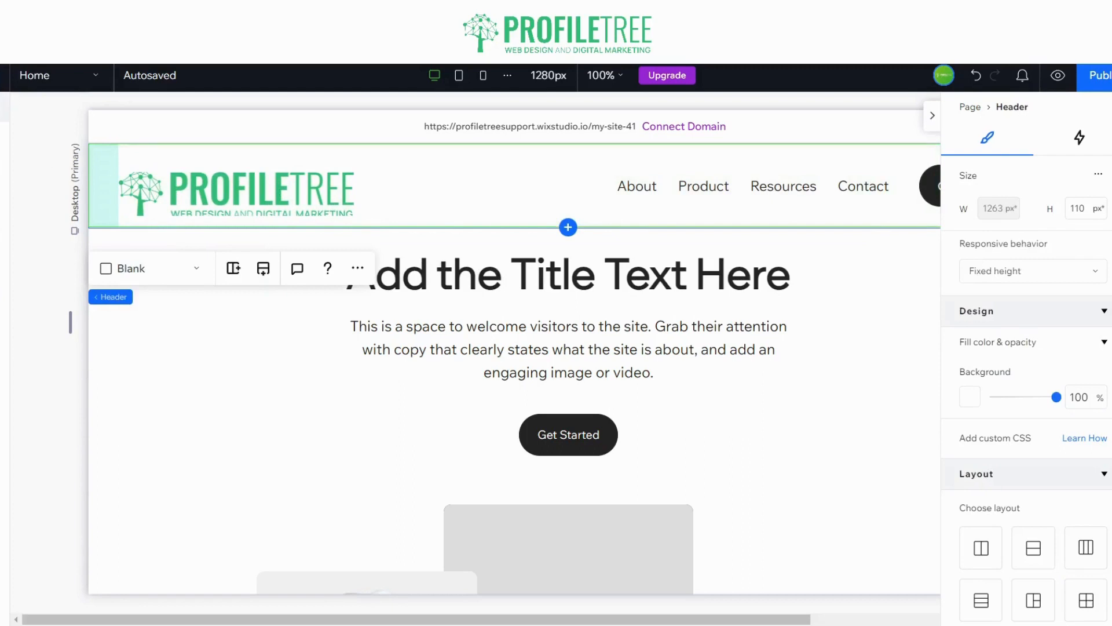
{"action": "left_click", "coordinate": [3, 108]}
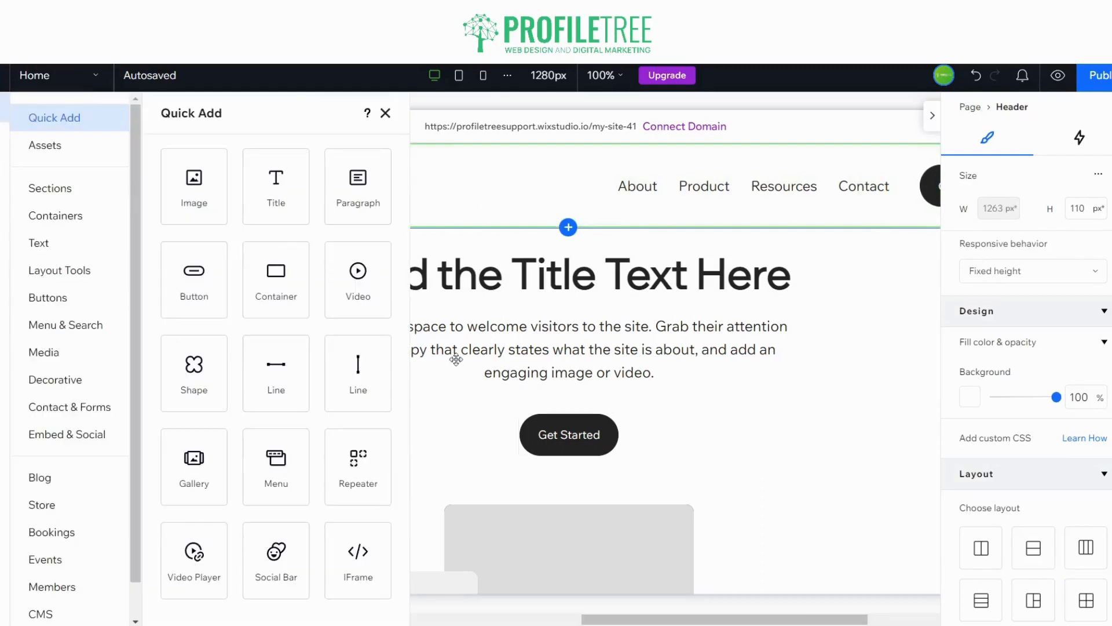
{"action": "left_click", "coordinate": [475, 178]}
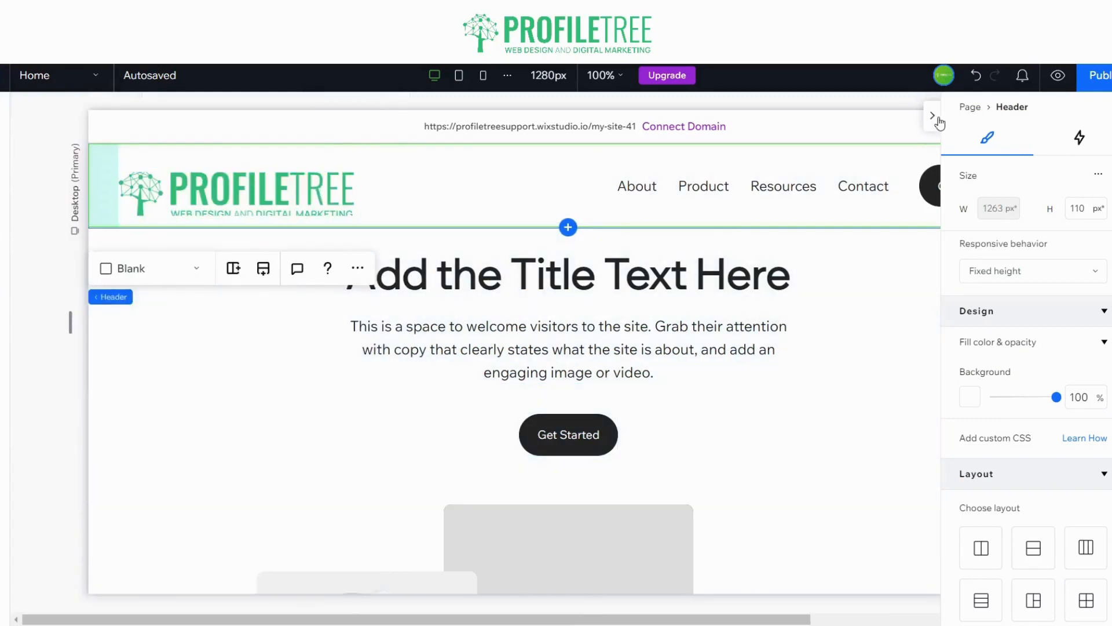
Move the logo up to Y 26 px to centre it vertically in the header, in line with the menu
{"action": "left_click", "coordinate": [218, 206]}
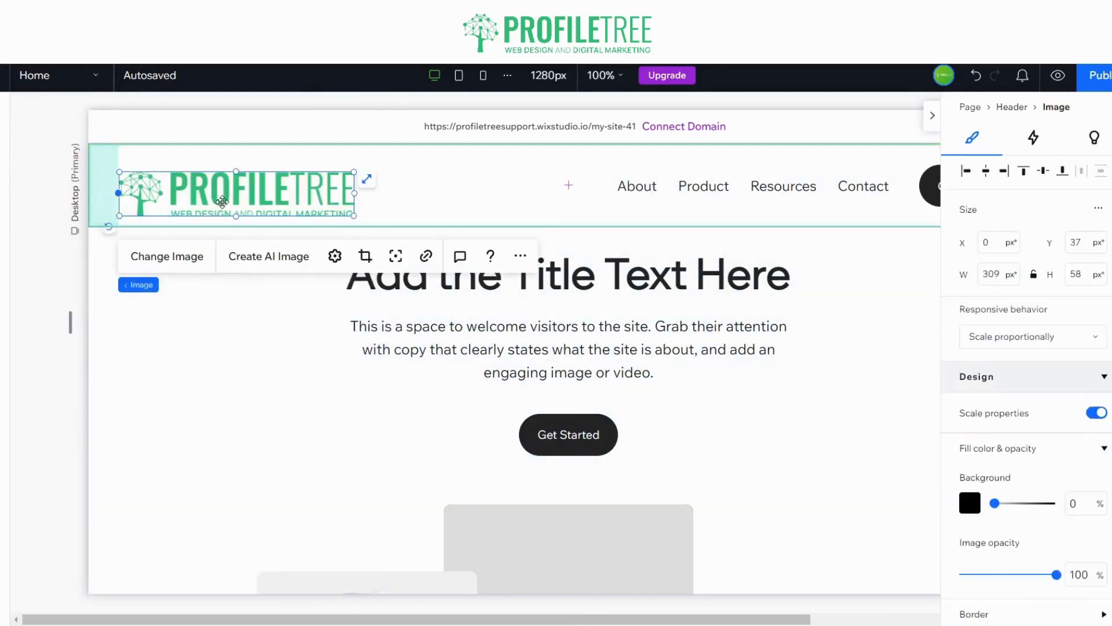
{"action": "left_click_drag", "start_coordinate": [222, 202], "coordinate": [222, 195]}
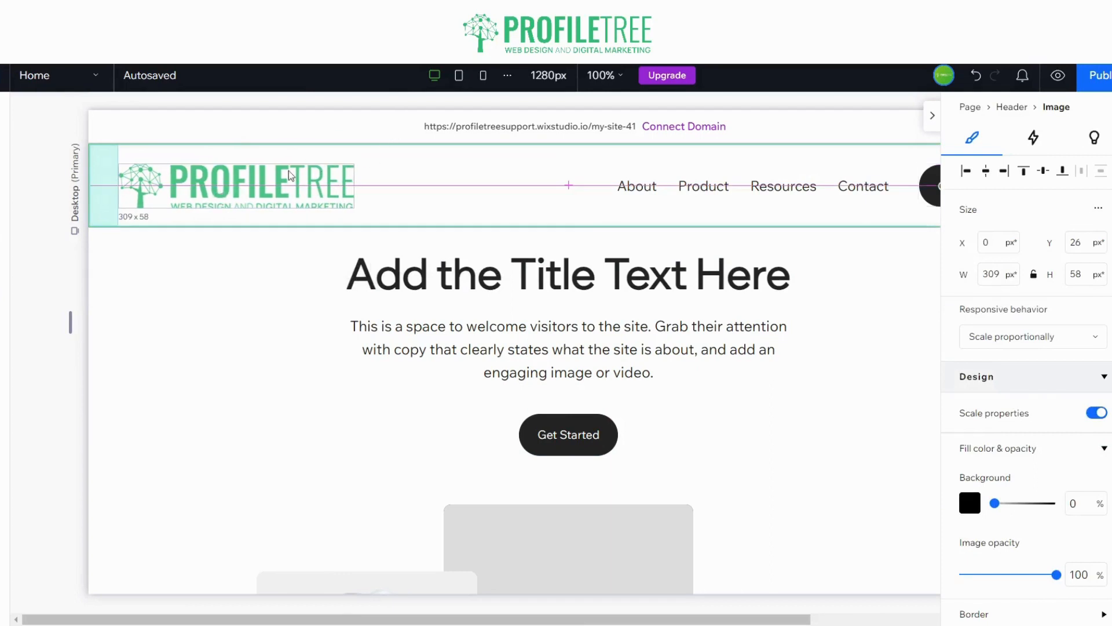
Open the text design settings for the menu items of the header's horizontal menu
{"action": "left_click", "coordinate": [932, 116]}
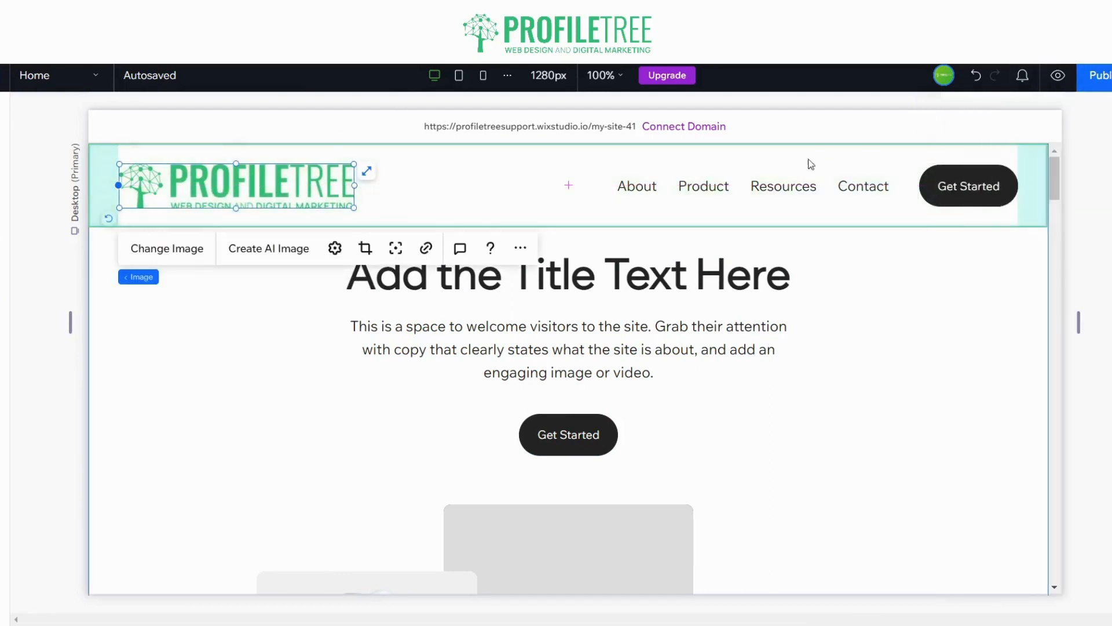
{"action": "left_click", "coordinate": [802, 185]}
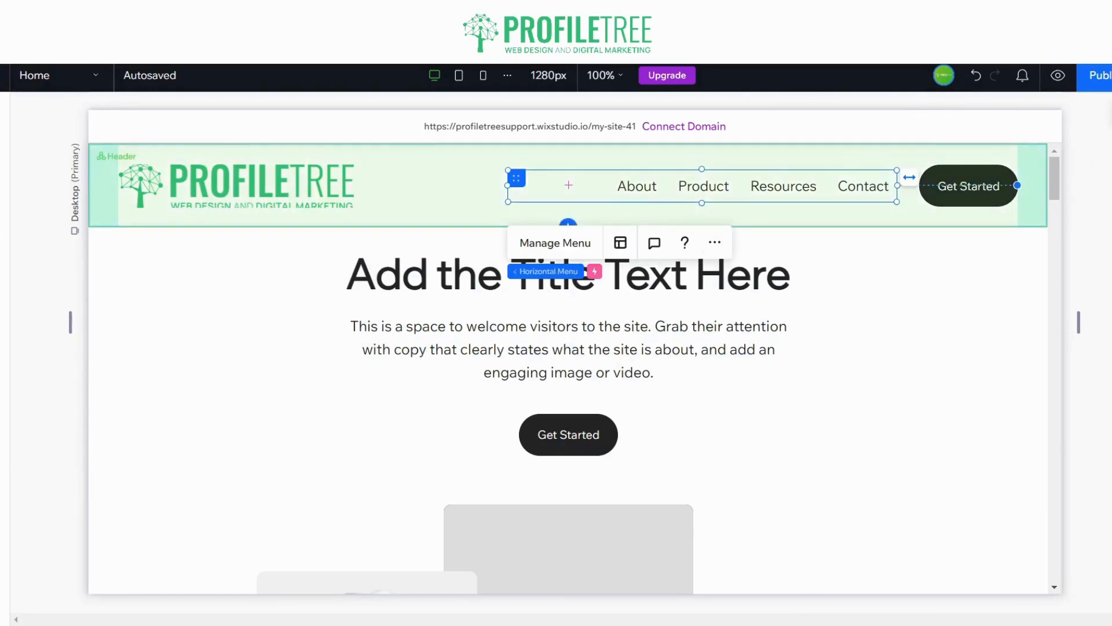
{"action": "left_click", "coordinate": [1111, 116]}
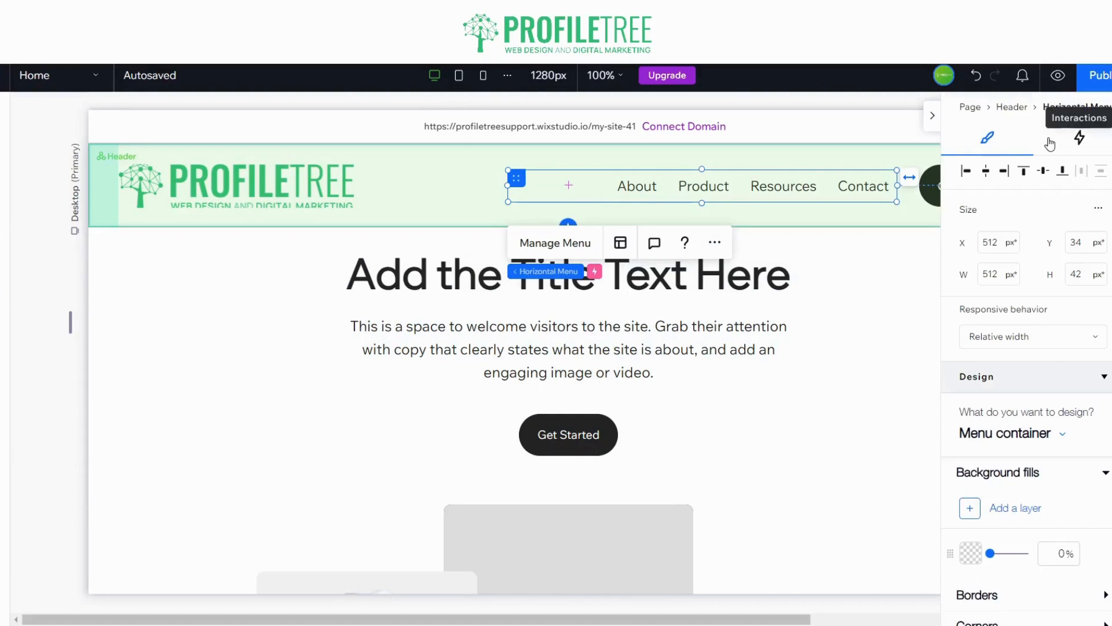
{"action": "scroll", "coordinate": [1052, 290], "scroll_direction": "down", "scroll_amount": 3}
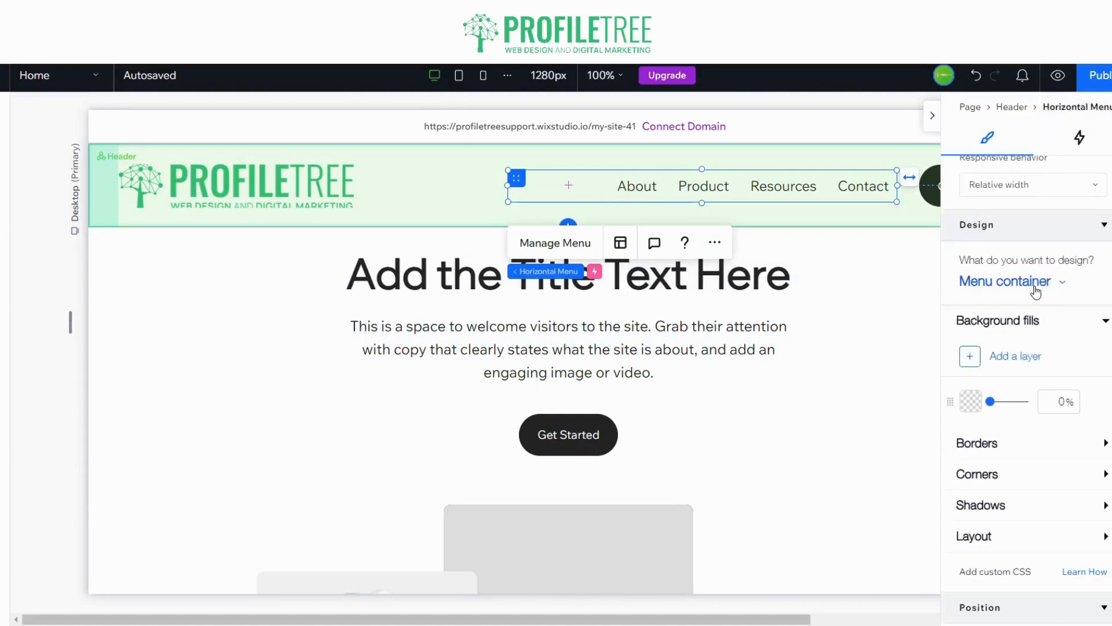
{"action": "left_click", "coordinate": [1036, 292]}
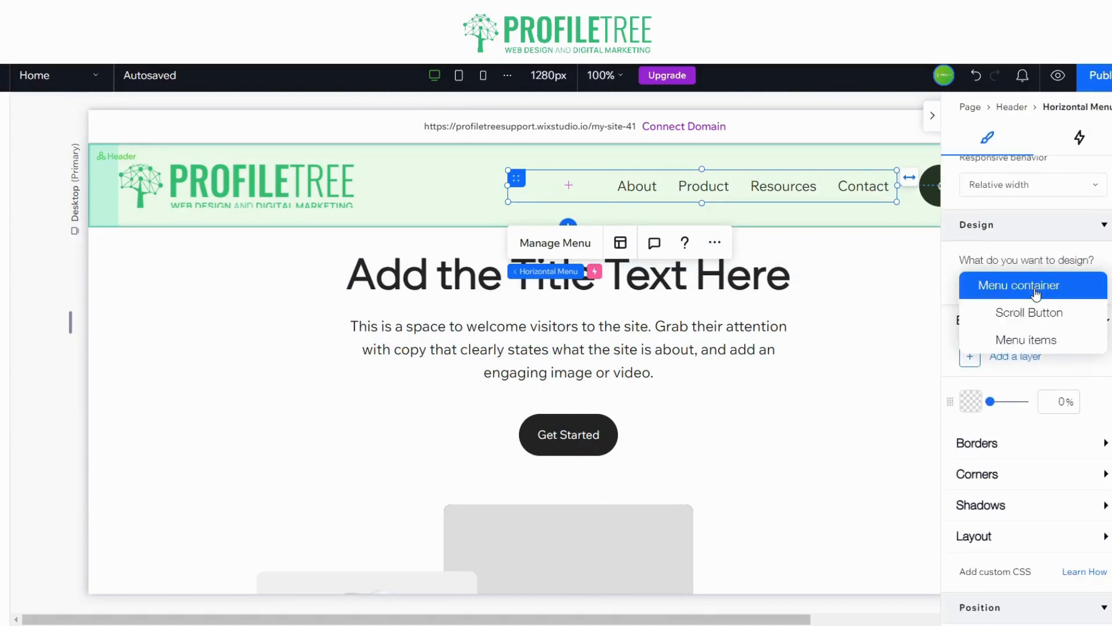
{"action": "left_click", "coordinate": [1037, 292]}
{"action": "left_click", "coordinate": [1033, 294]}
{"action": "left_click", "coordinate": [980, 342]}
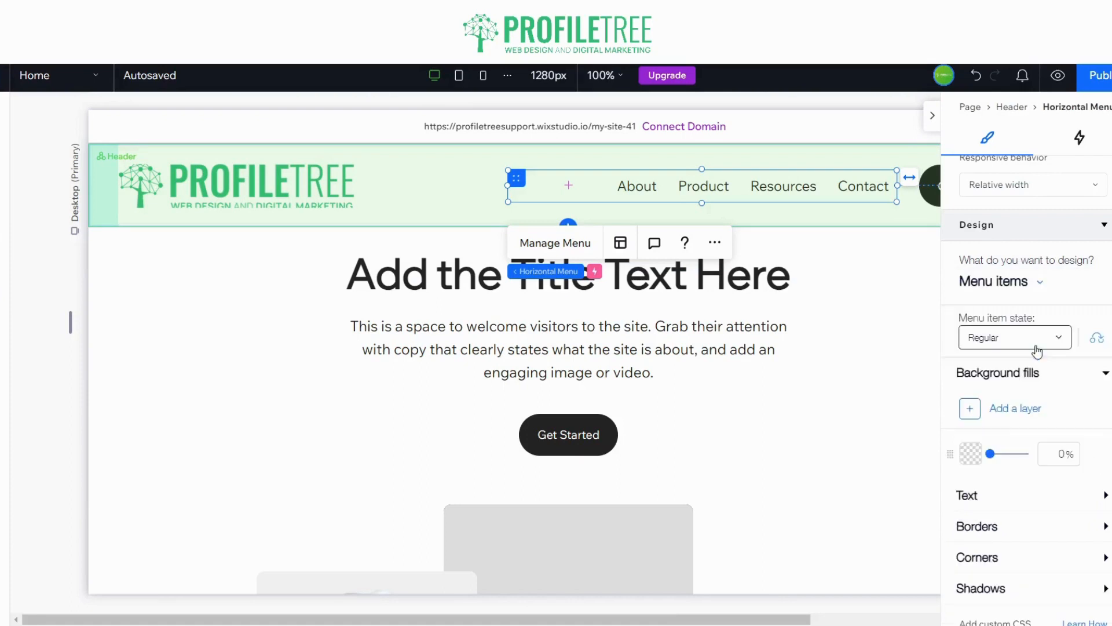
{"action": "left_click", "coordinate": [981, 494]}
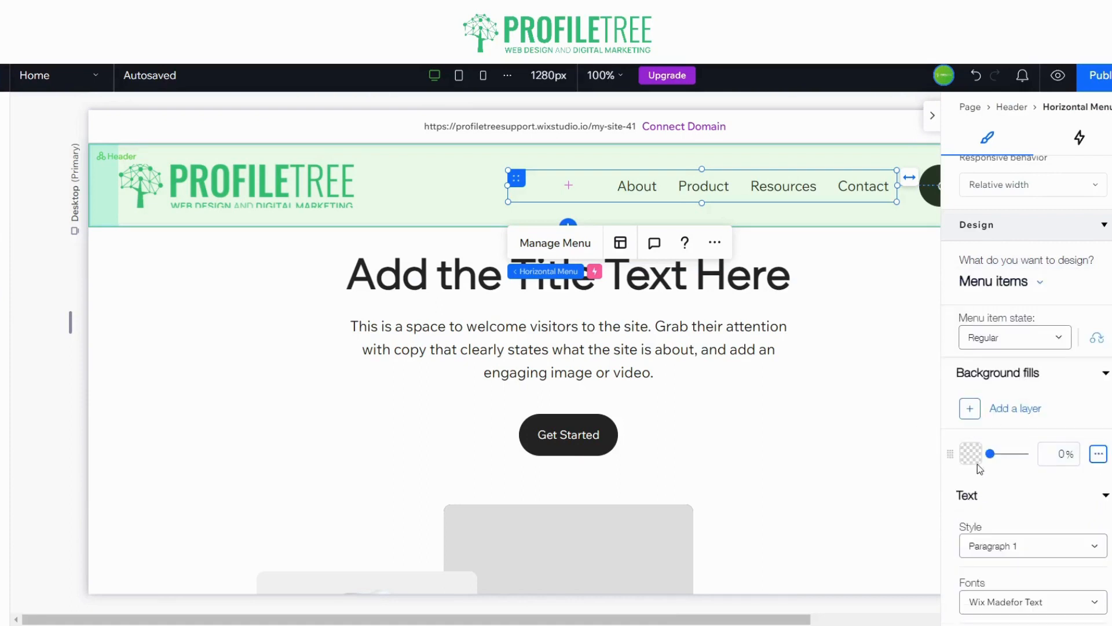
{"action": "scroll", "coordinate": [1024, 393], "scroll_direction": "down", "scroll_amount": 5}
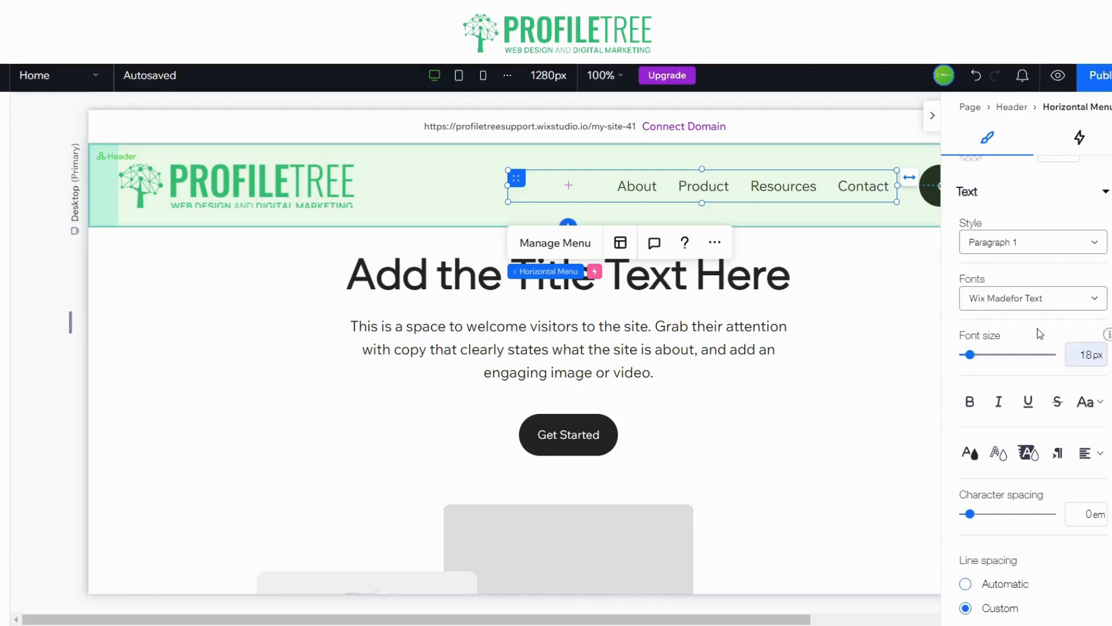
Try Verdana as the font of the header's menu items
{"action": "left_click", "coordinate": [1034, 300]}
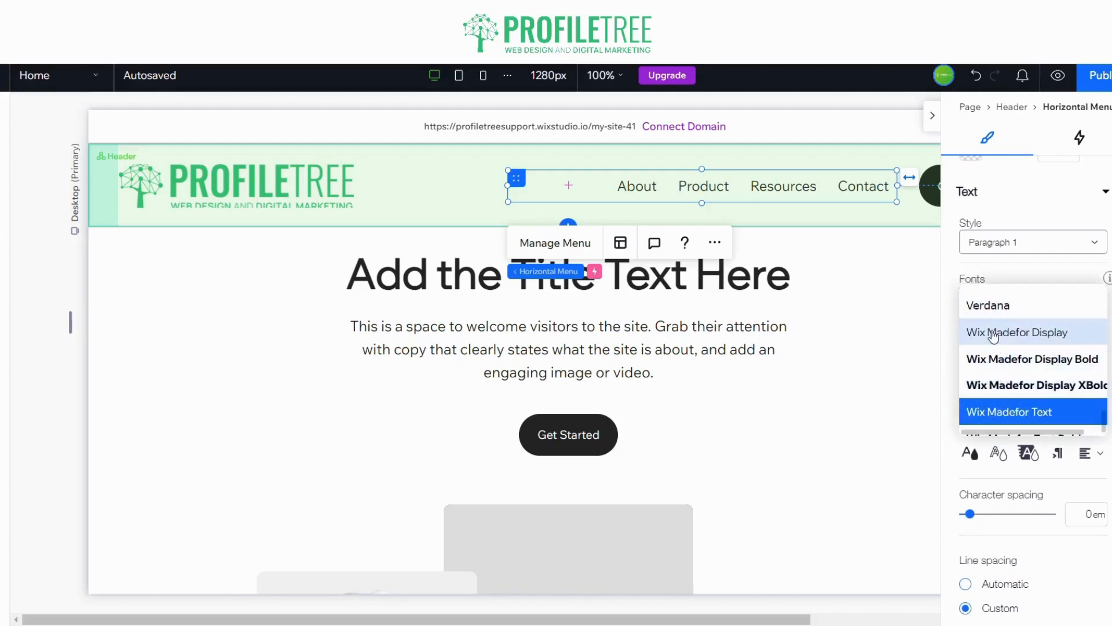
{"action": "scroll", "coordinate": [992, 341], "scroll_direction": "down", "scroll_amount": 3}
{"action": "scroll", "coordinate": [989, 327], "scroll_direction": "up", "scroll_amount": 5}
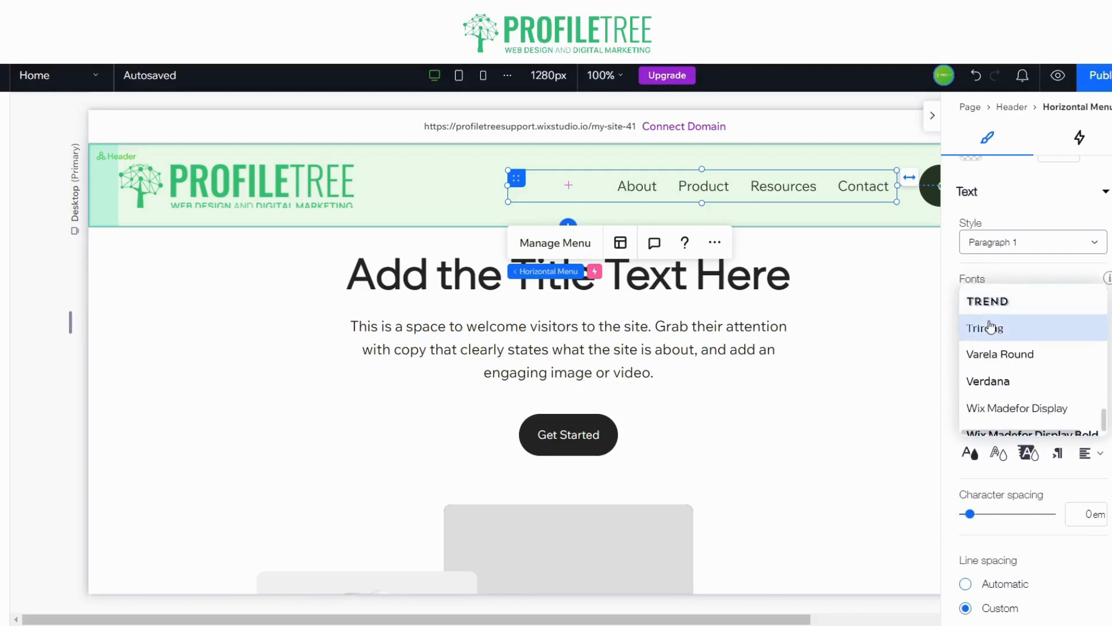
{"action": "left_click", "coordinate": [1002, 382]}
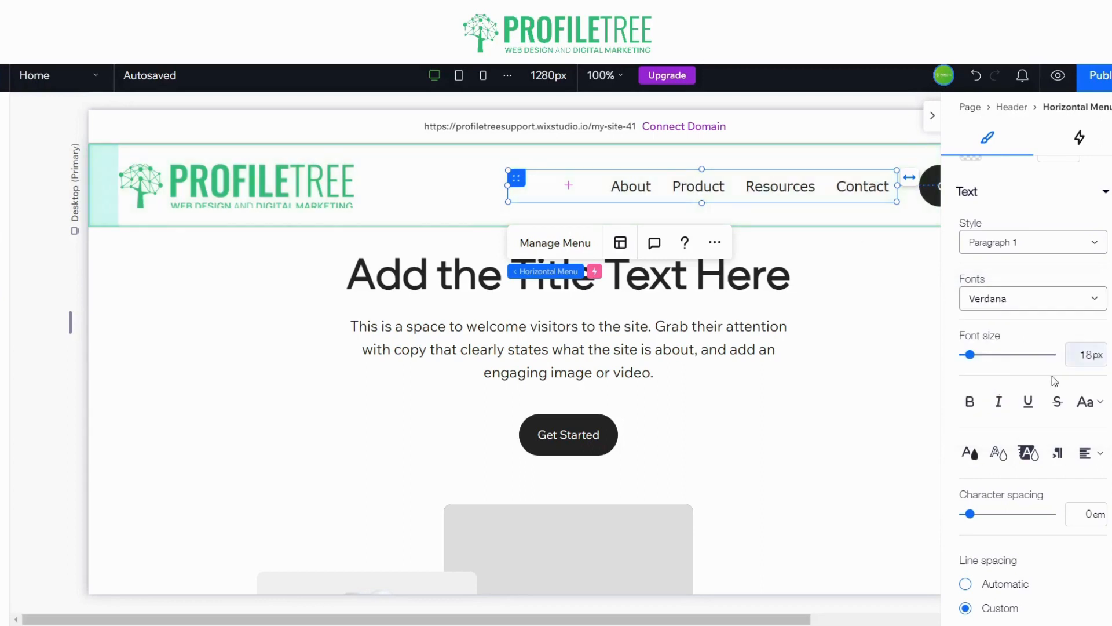
Try the Basic font on the header's menu items in place of Verdana
{"action": "left_click", "coordinate": [1031, 300]}
{"action": "scroll", "coordinate": [1011, 382], "scroll_direction": "up", "scroll_amount": 15}
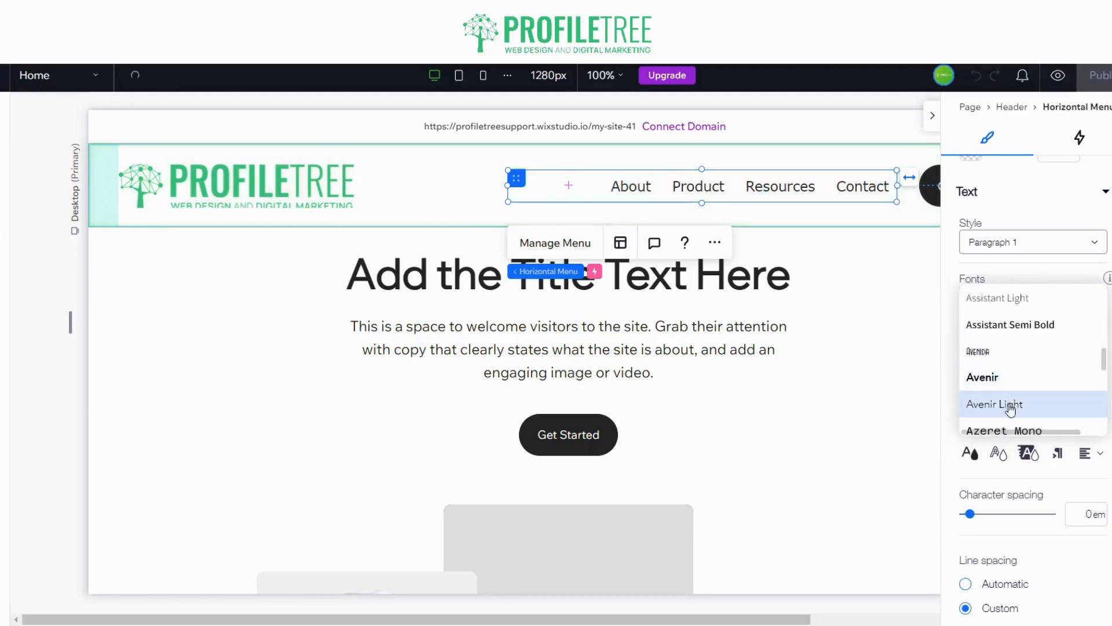
{"action": "scroll", "coordinate": [999, 371], "scroll_direction": "down", "scroll_amount": 2}
{"action": "scroll", "coordinate": [995, 346], "scroll_direction": "down", "scroll_amount": 6}
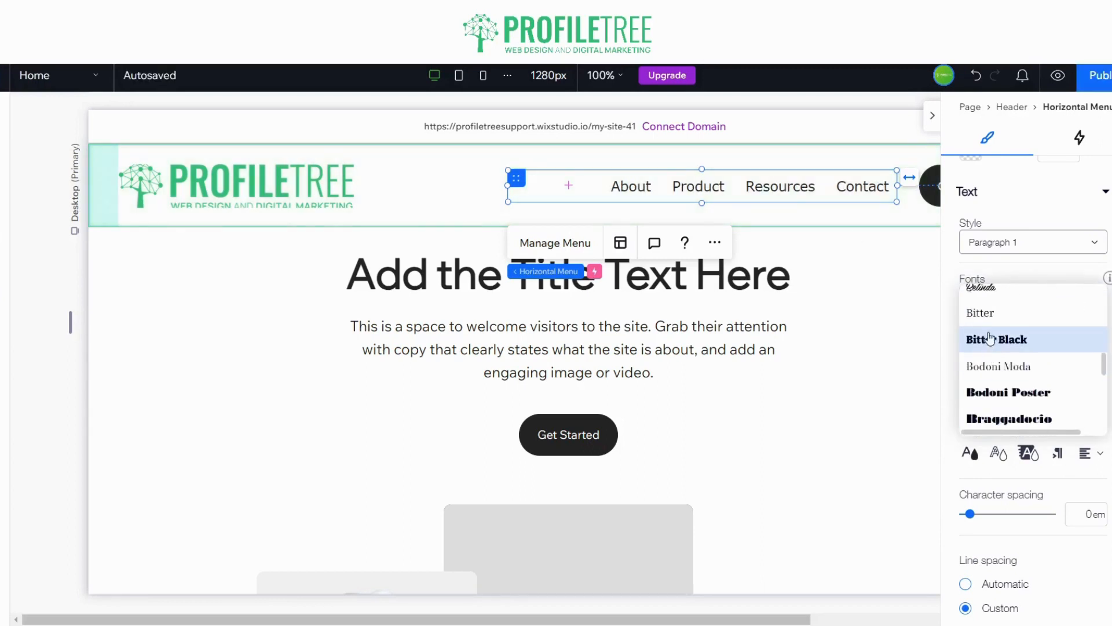
{"action": "scroll", "coordinate": [995, 365], "scroll_direction": "up", "scroll_amount": 6}
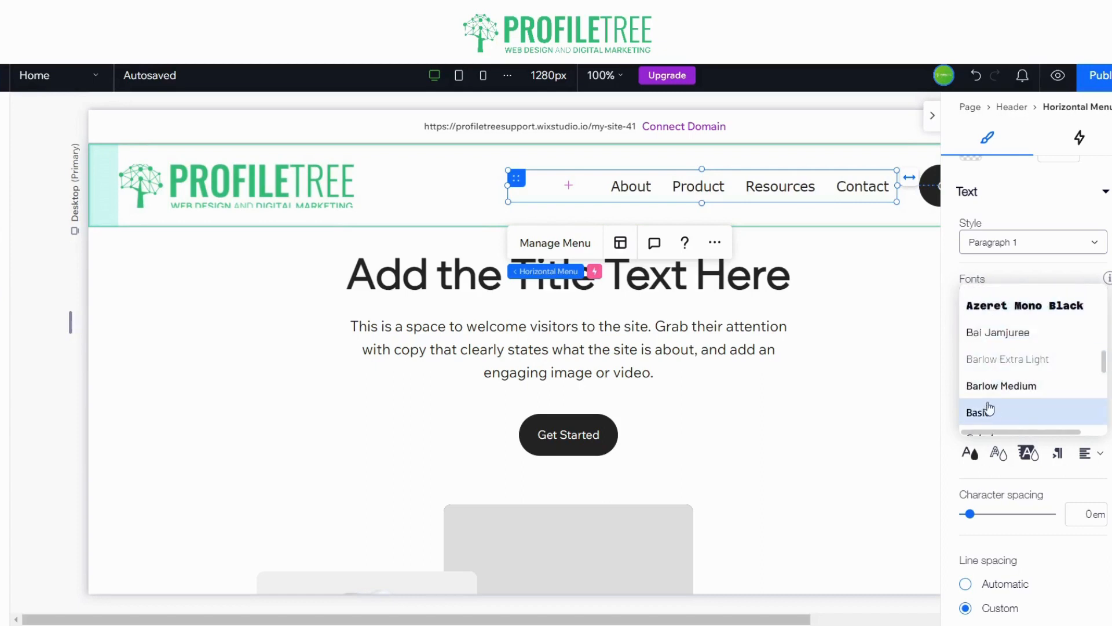
{"action": "left_click", "coordinate": [989, 409]}
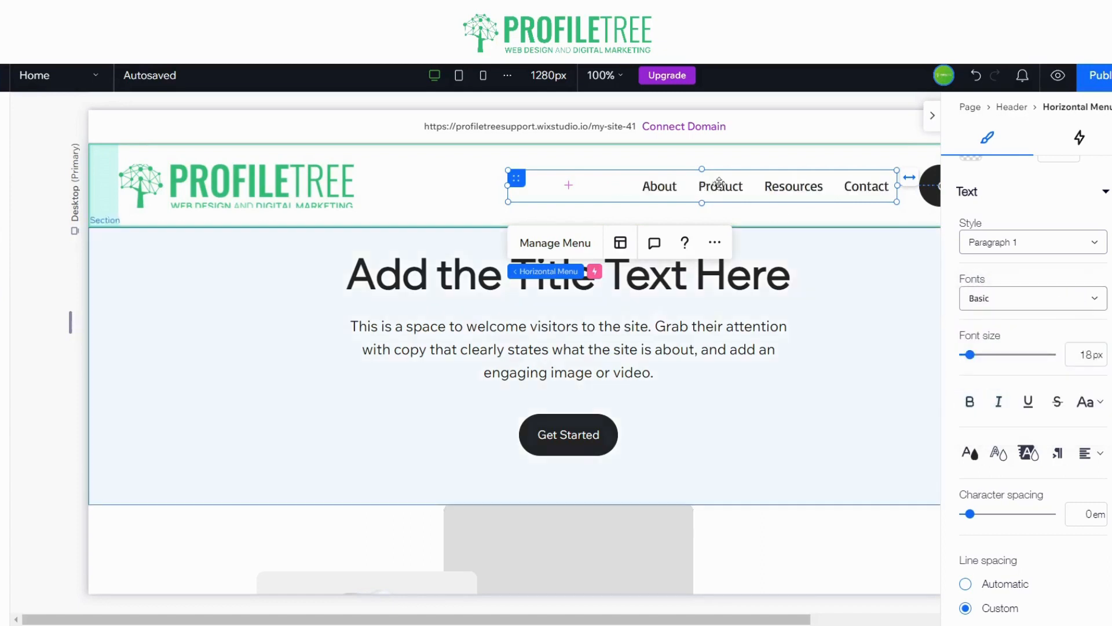
Browse the available fonts for another option for the header's menu items
{"action": "left_click", "coordinate": [1009, 311]}
{"action": "scroll", "coordinate": [1023, 371], "scroll_direction": "down", "scroll_amount": 8}
{"action": "scroll", "coordinate": [1023, 371], "scroll_direction": "up", "scroll_amount": 4}
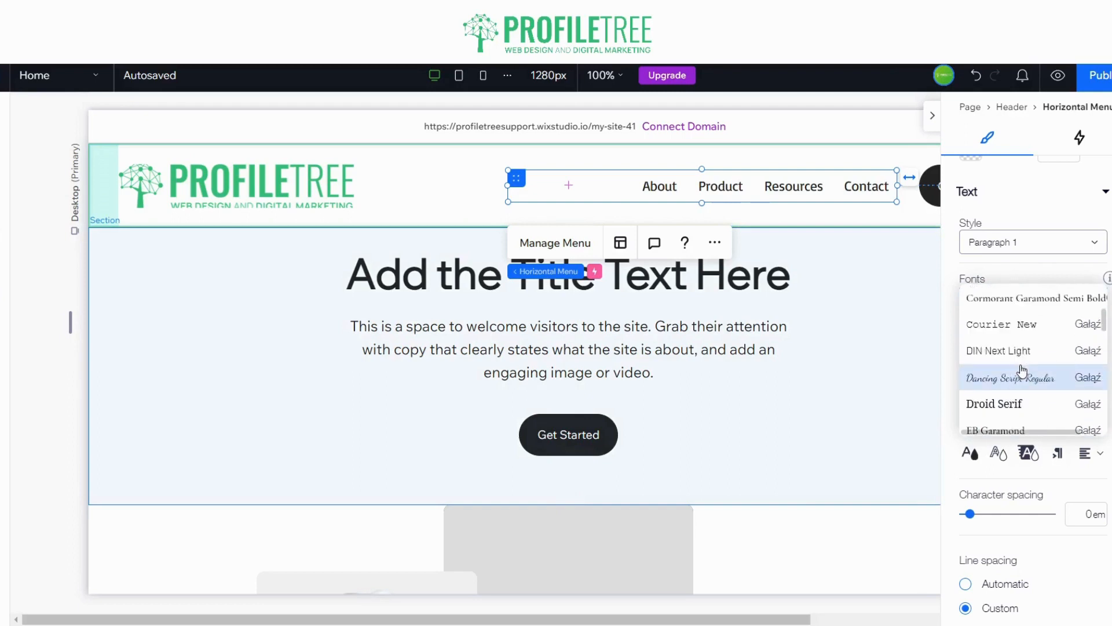
{"action": "scroll", "coordinate": [1023, 370], "scroll_direction": "up", "scroll_amount": 8}
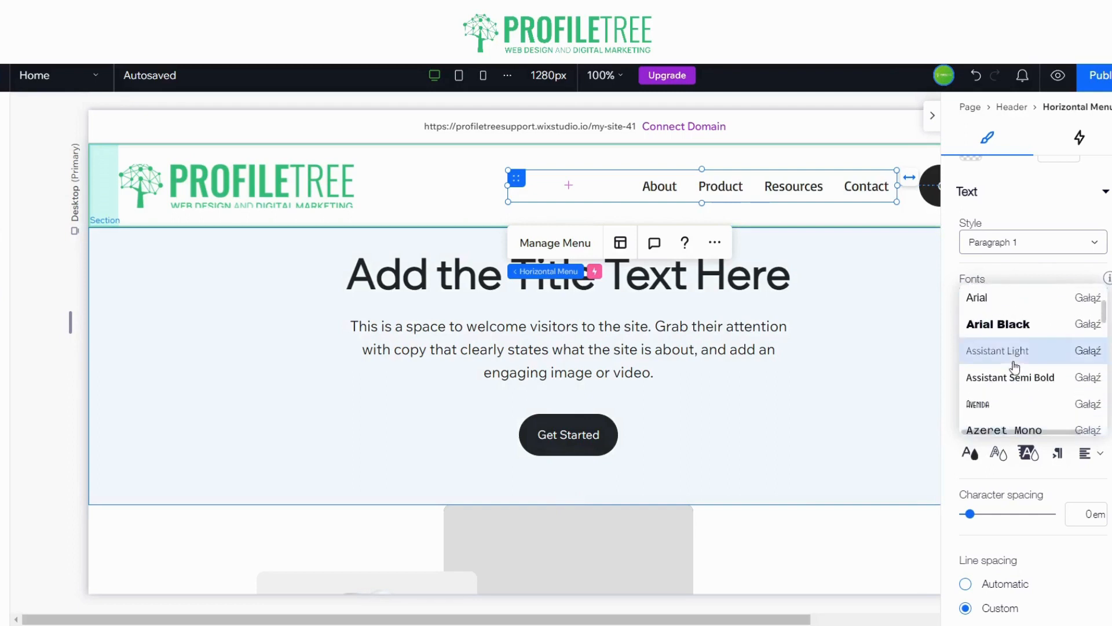
{"action": "scroll", "coordinate": [1013, 366], "scroll_direction": "down", "scroll_amount": 15}
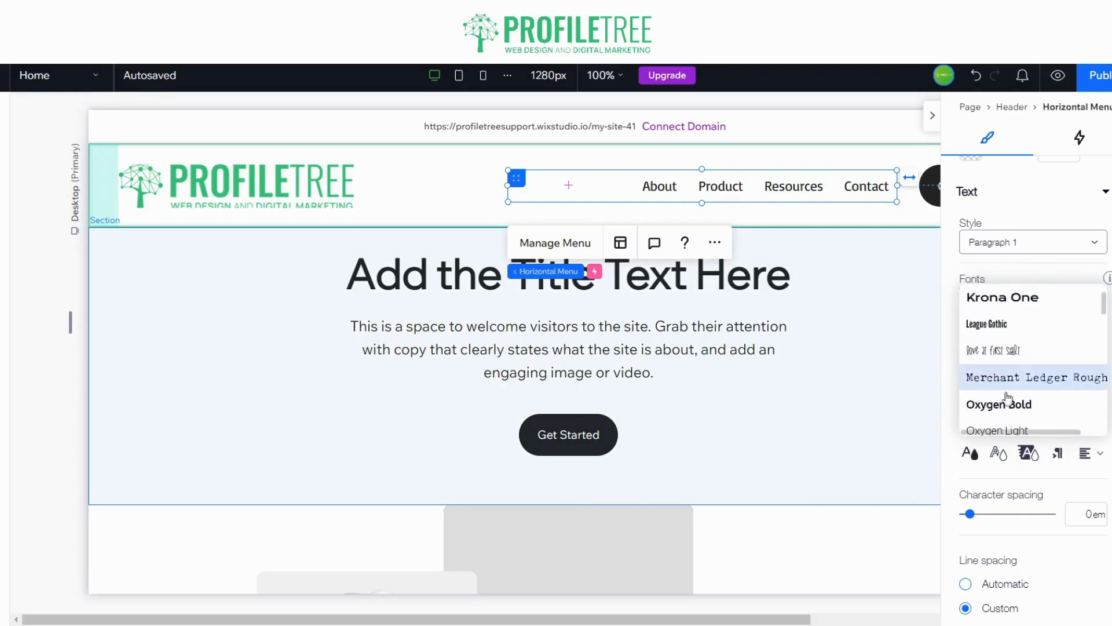
{"action": "scroll", "coordinate": [1008, 398], "scroll_direction": "down", "scroll_amount": 3}
{"action": "scroll", "coordinate": [985, 324], "scroll_direction": "up", "scroll_amount": 5}
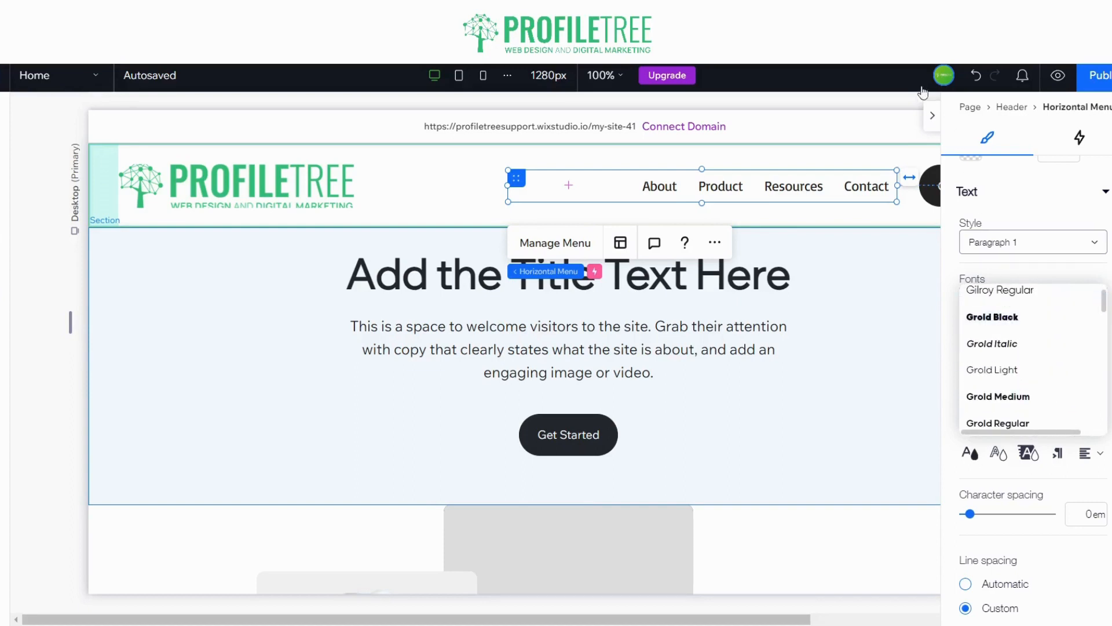
Undo both font changes made to the header's menu items
{"action": "left_click", "coordinate": [974, 77]}
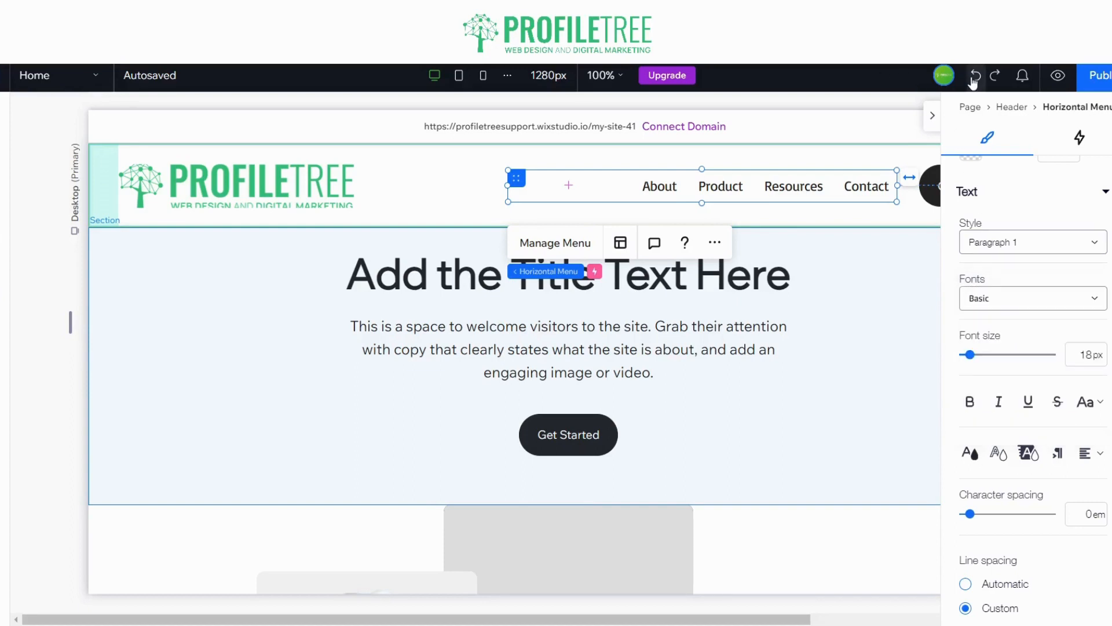
{"action": "left_click", "coordinate": [974, 77]}
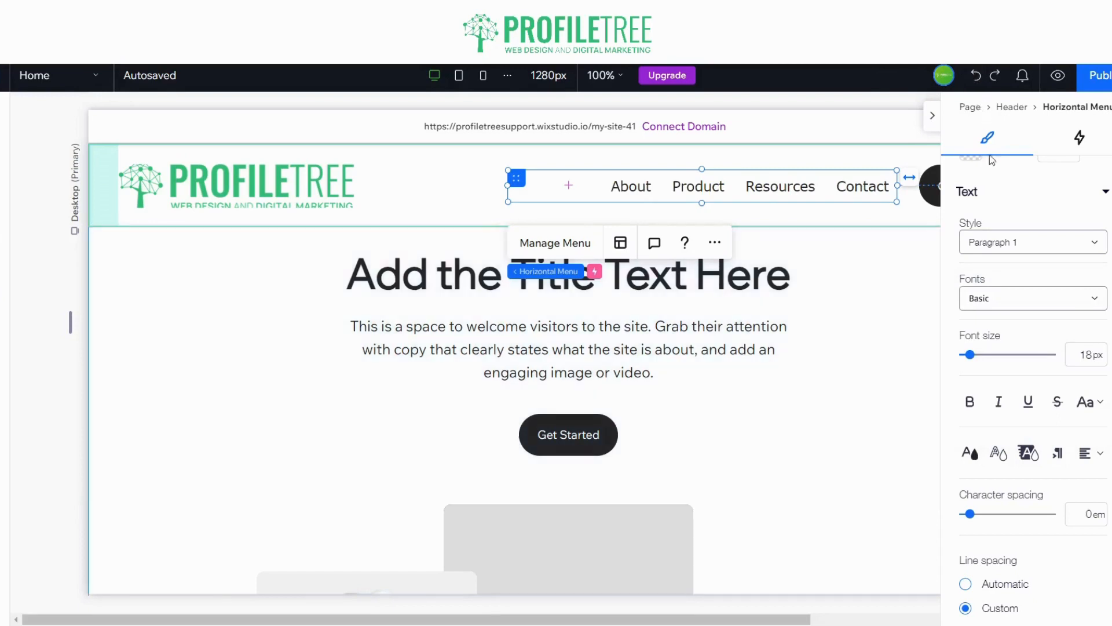
{"action": "left_click", "coordinate": [977, 81]}
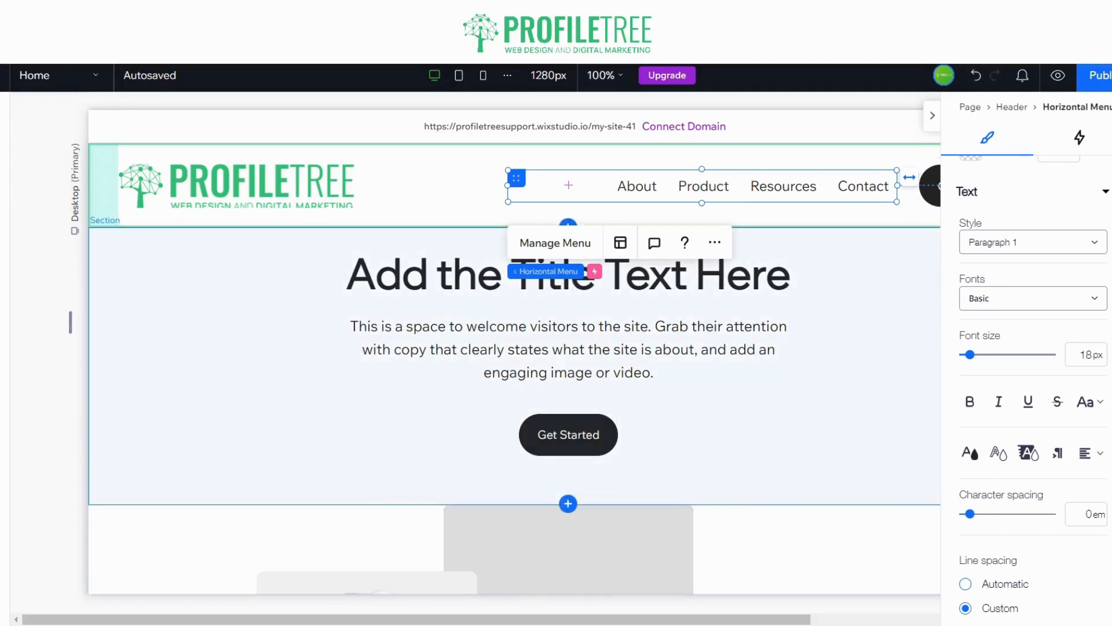
Reselect the header's horizontal menu and show the text design settings for its menu items in the Regular state
{"action": "key", "text": "Escape"}
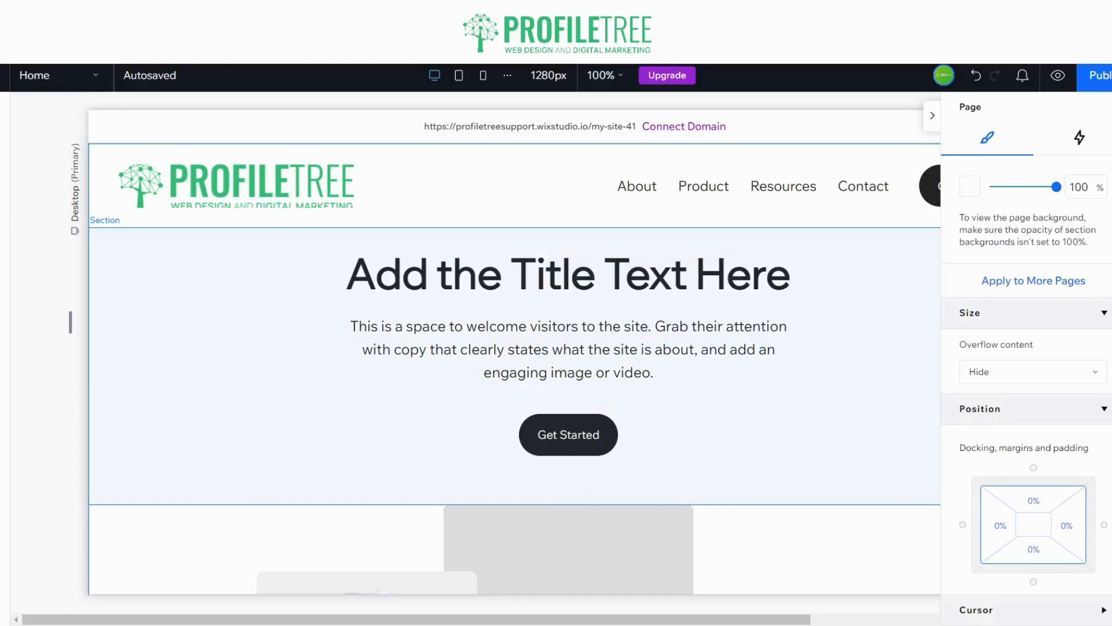
{"action": "scroll", "coordinate": [1027, 389], "scroll_direction": "up", "scroll_amount": 2}
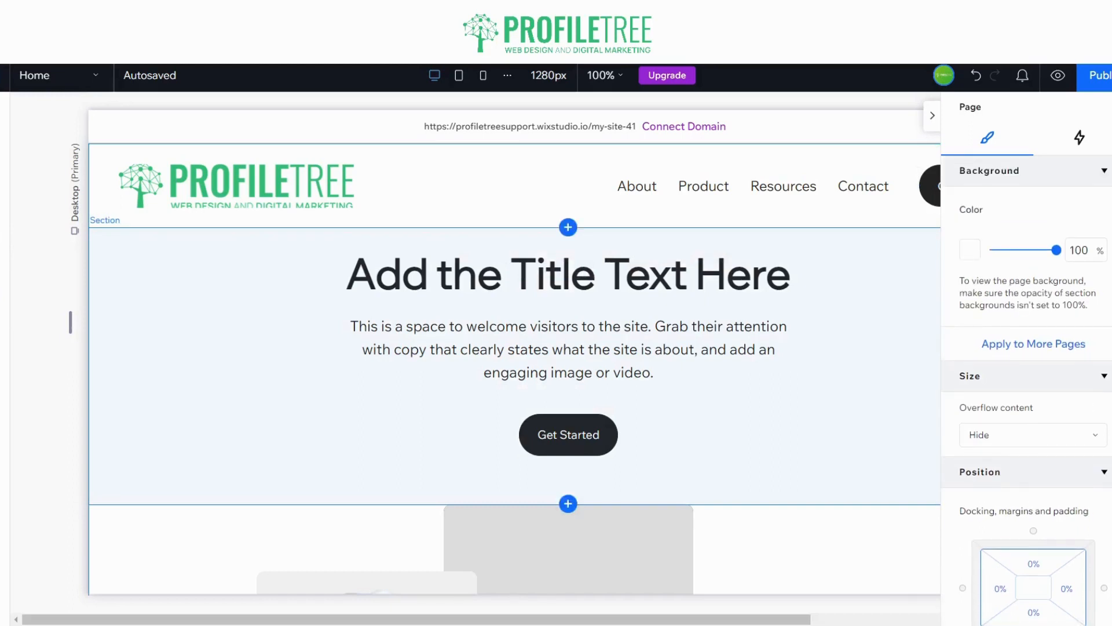
{"action": "left_click", "coordinate": [846, 190]}
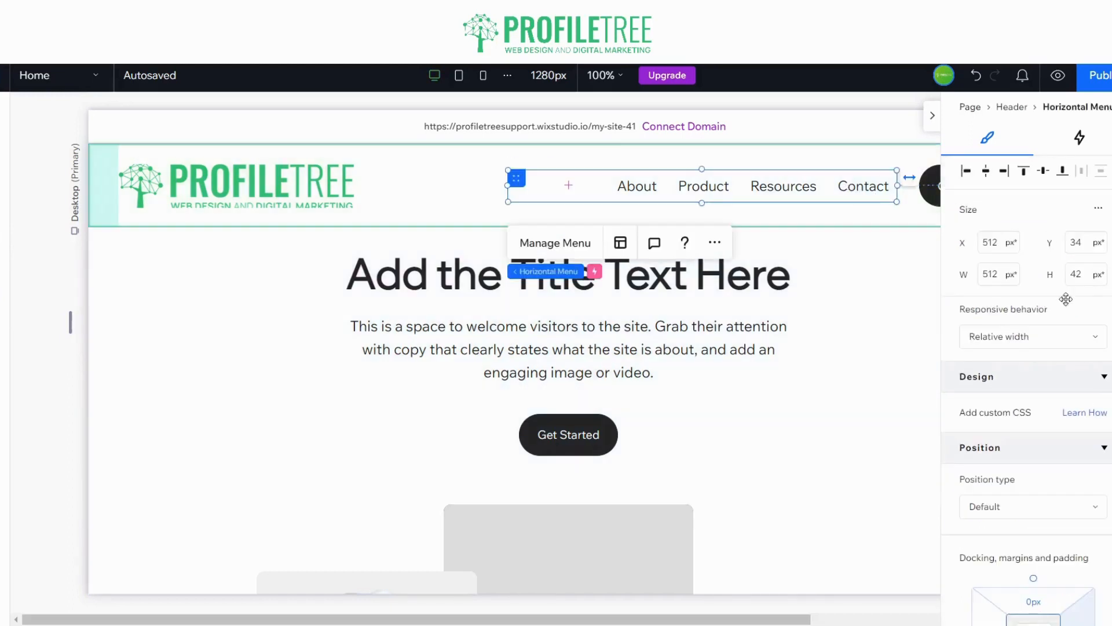
{"action": "left_click", "coordinate": [985, 375]}
{"action": "scroll", "coordinate": [1009, 348], "scroll_direction": "down", "scroll_amount": 5}
{"action": "scroll", "coordinate": [1009, 273], "scroll_direction": "up", "scroll_amount": 5}
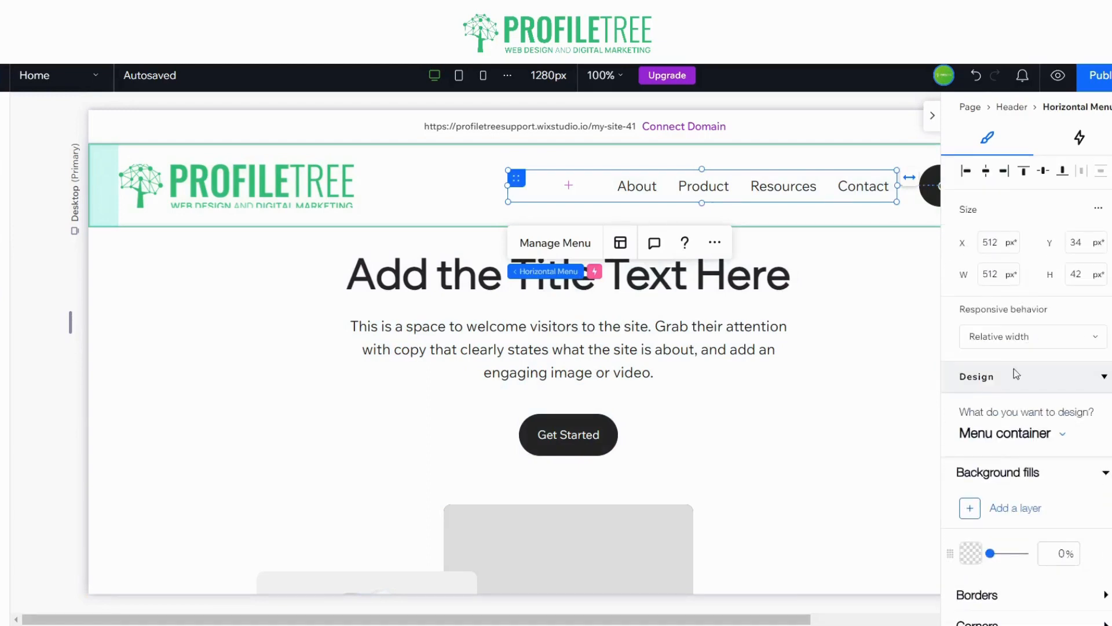
{"action": "left_click", "coordinate": [1018, 437]}
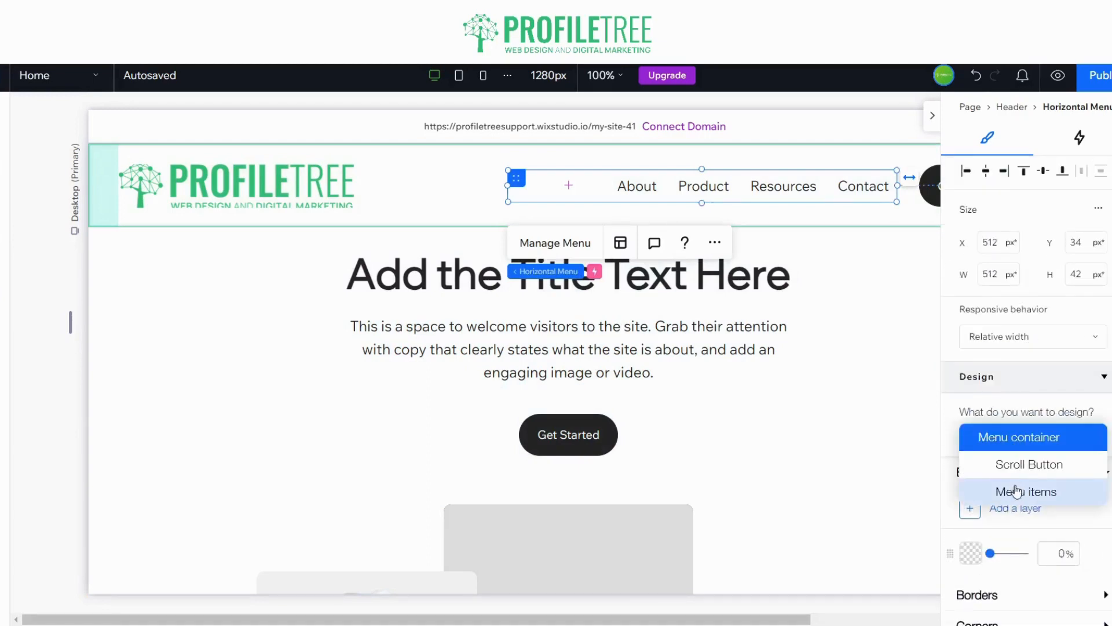
{"action": "left_click", "coordinate": [1016, 491]}
{"action": "scroll", "coordinate": [986, 419], "scroll_direction": "down", "scroll_amount": 5}
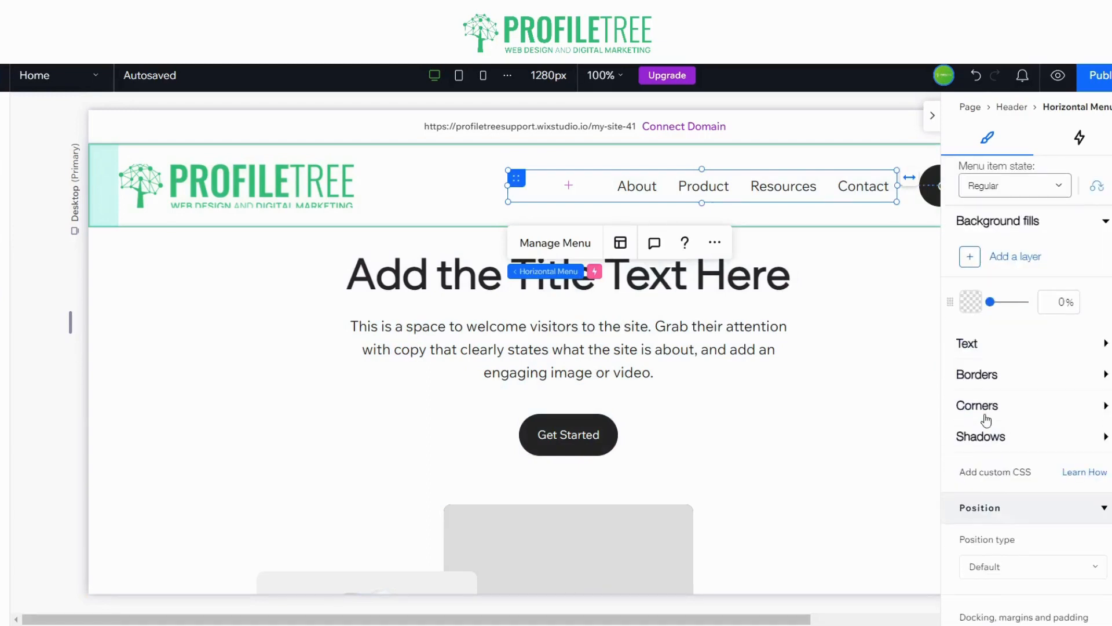
{"action": "left_click", "coordinate": [996, 348]}
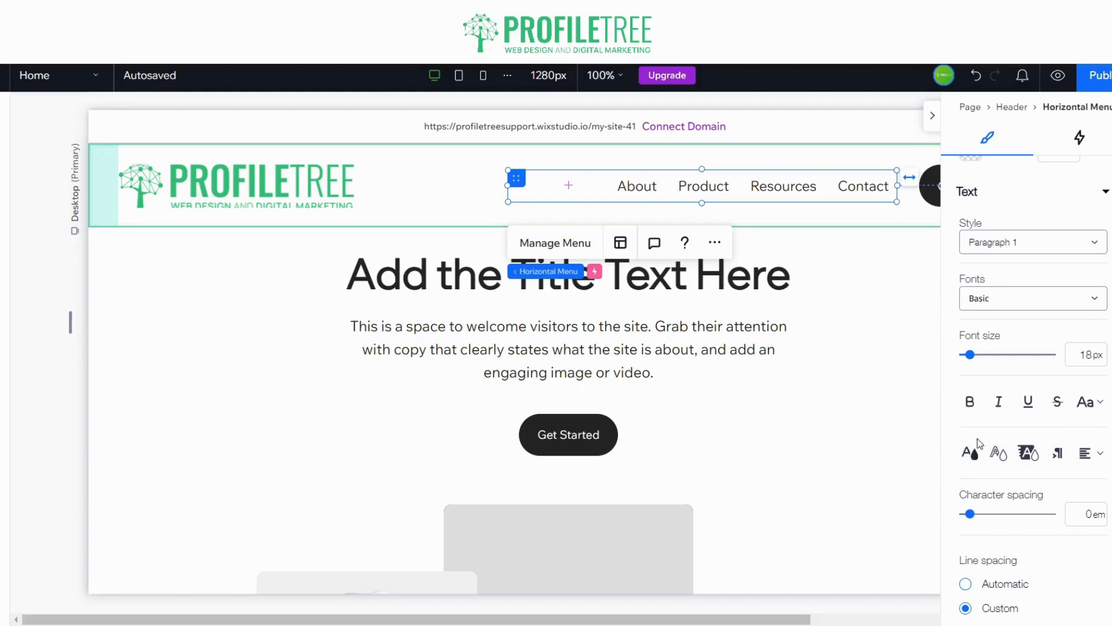
Add the custom color 33bc77 and apply it as the menu items' text color in the Regular state
{"action": "left_click", "coordinate": [977, 450]}
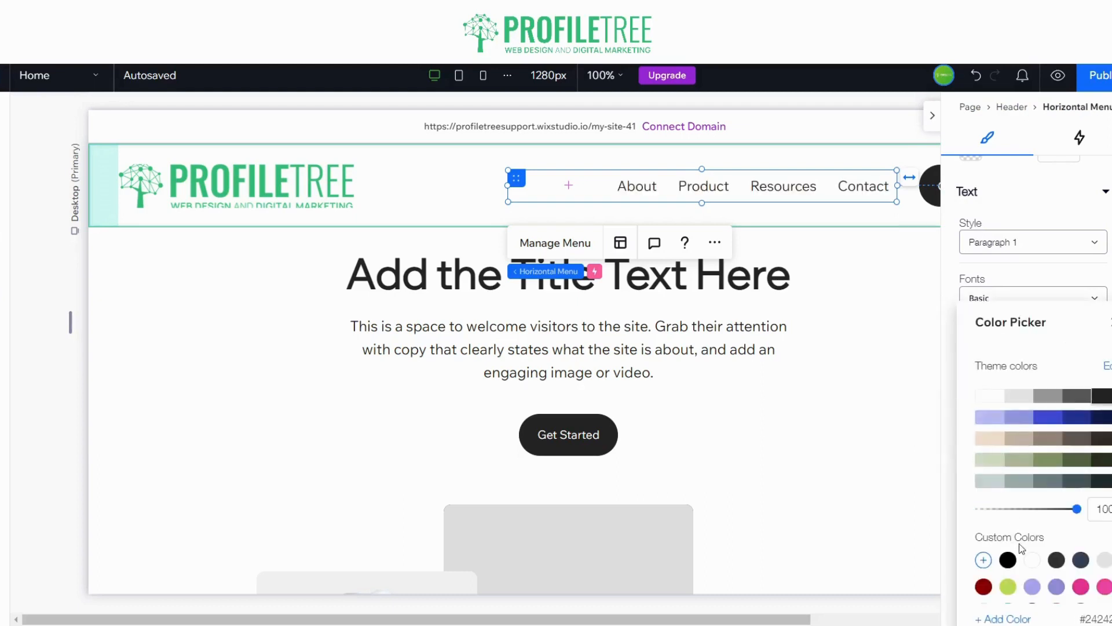
{"action": "scroll", "coordinate": [1022, 548], "scroll_direction": "down", "scroll_amount": 1}
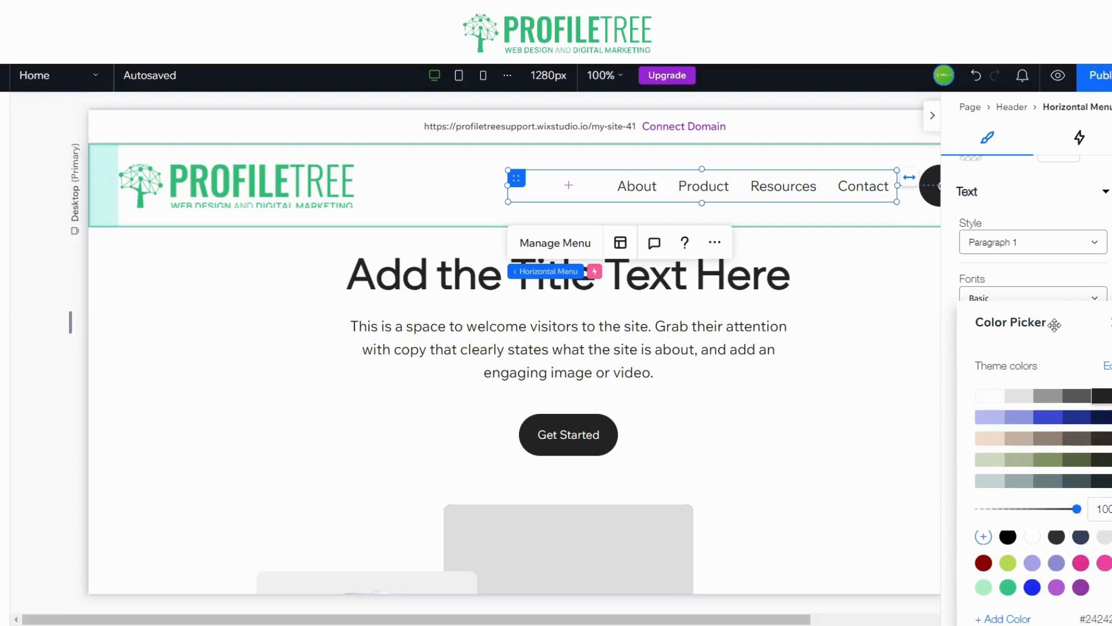
{"action": "left_click_drag", "start_coordinate": [1054, 325], "coordinate": [1035, 240]}
{"action": "left_click", "coordinate": [995, 525]}
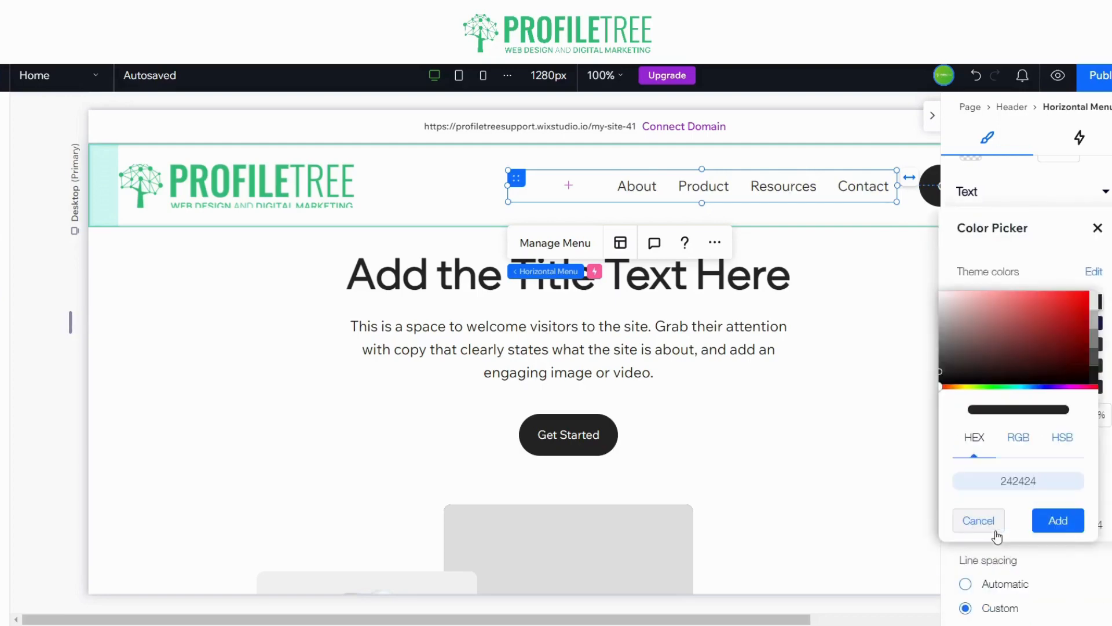
{"action": "left_click", "coordinate": [1015, 478]}
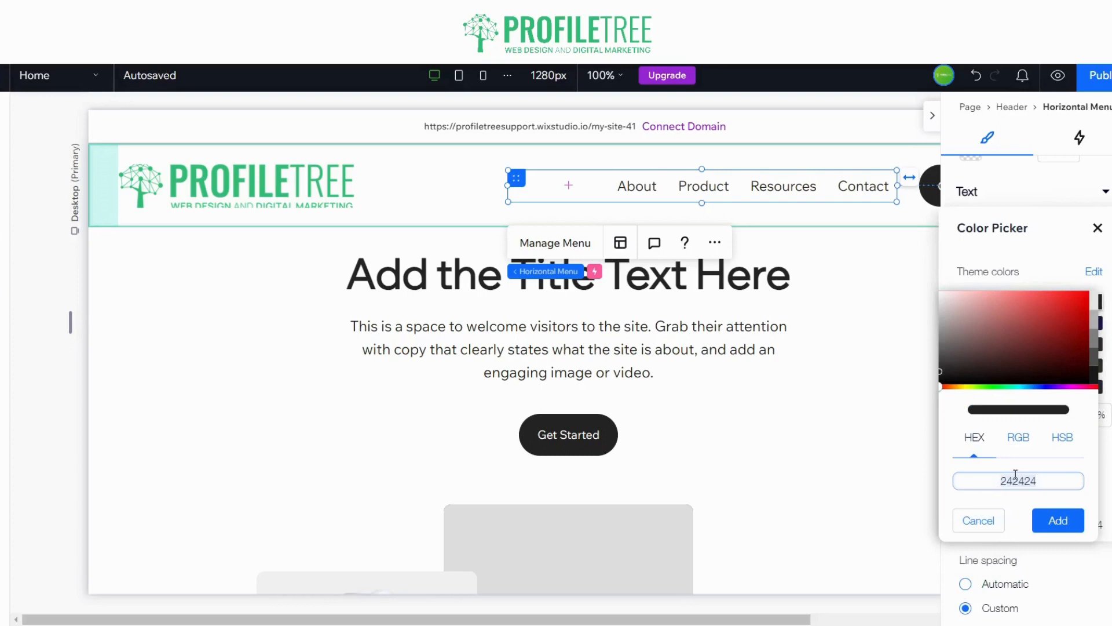
{"action": "type", "text": "33"}
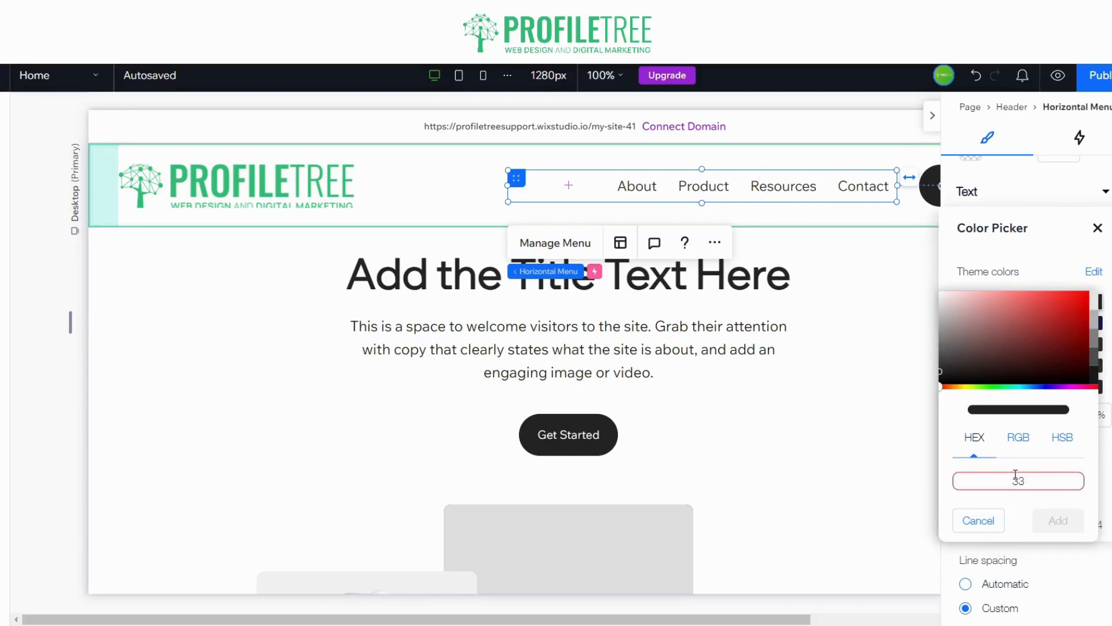
{"action": "type", "text": "bc77"}
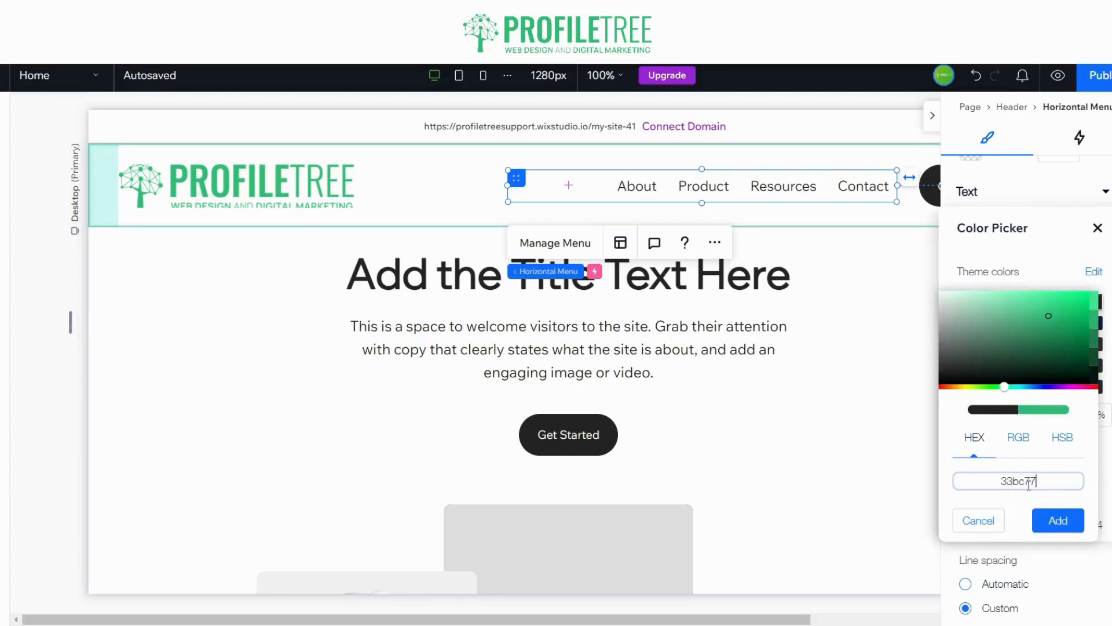
{"action": "left_click", "coordinate": [1058, 521]}
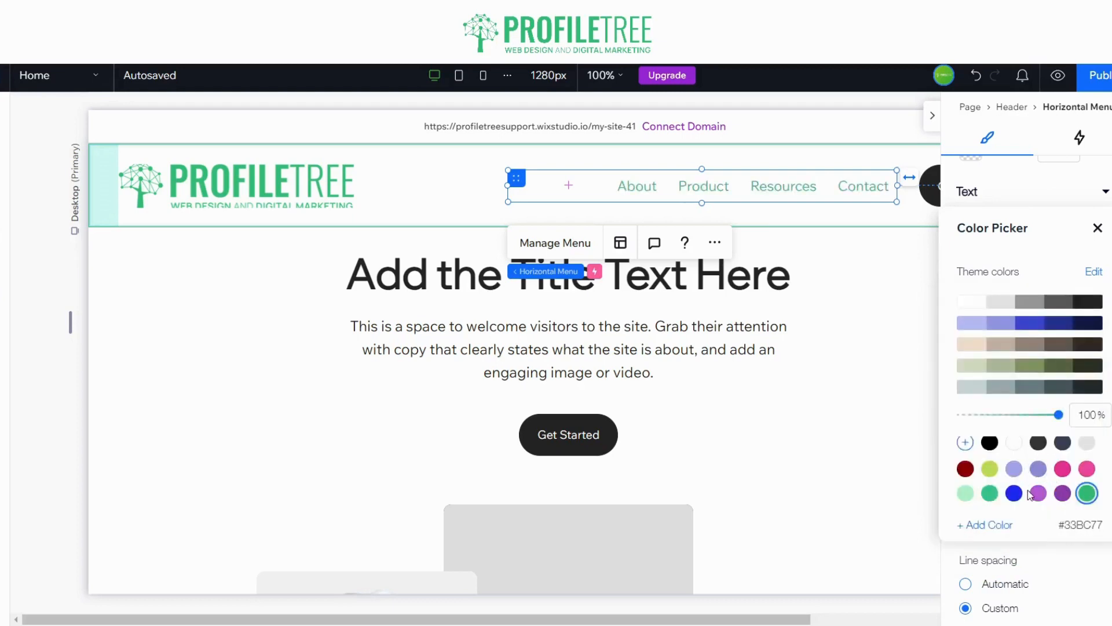
{"action": "left_click", "coordinate": [1098, 228]}
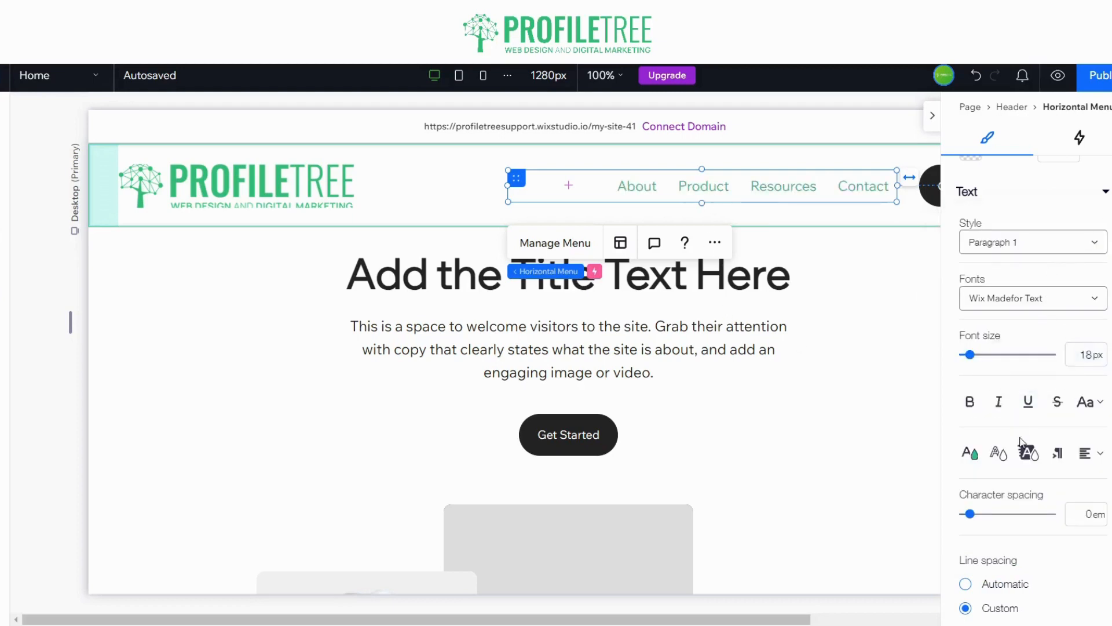
Switch to the menu items' Hover state and set its text color to the darkest neutral theme color
{"action": "scroll", "coordinate": [979, 348], "scroll_direction": "up", "scroll_amount": 5}
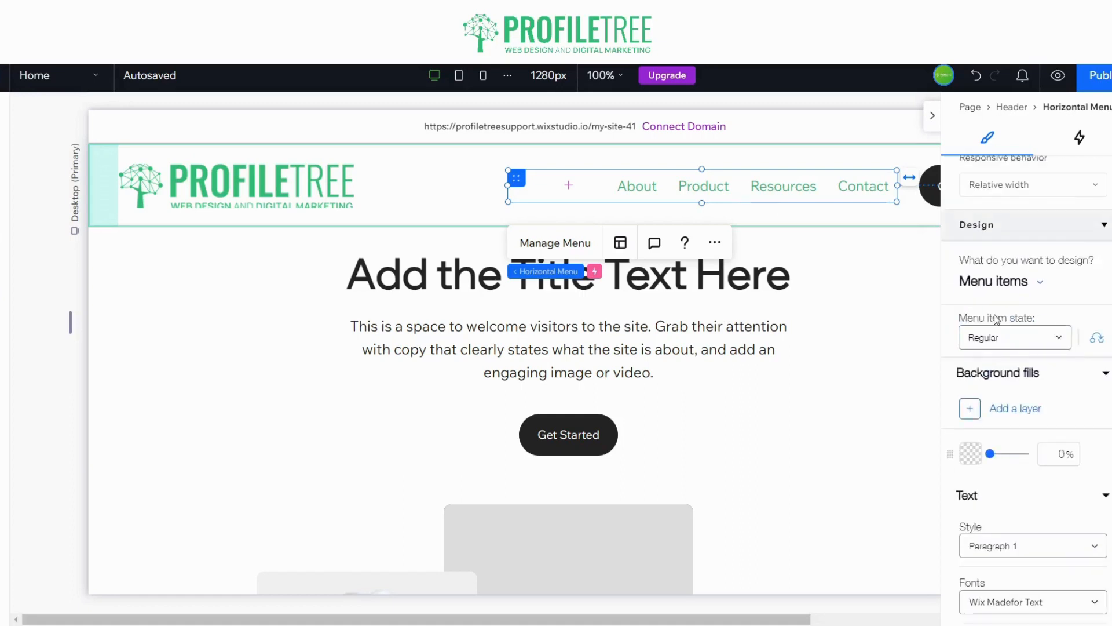
{"action": "left_click", "coordinate": [1025, 341]}
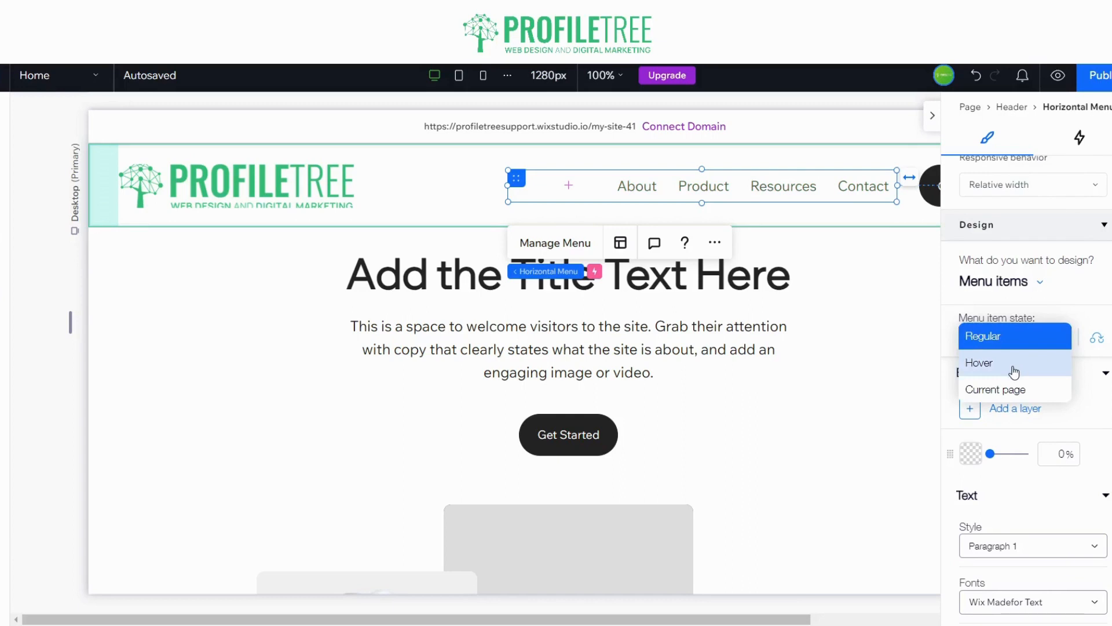
{"action": "left_click", "coordinate": [1005, 363]}
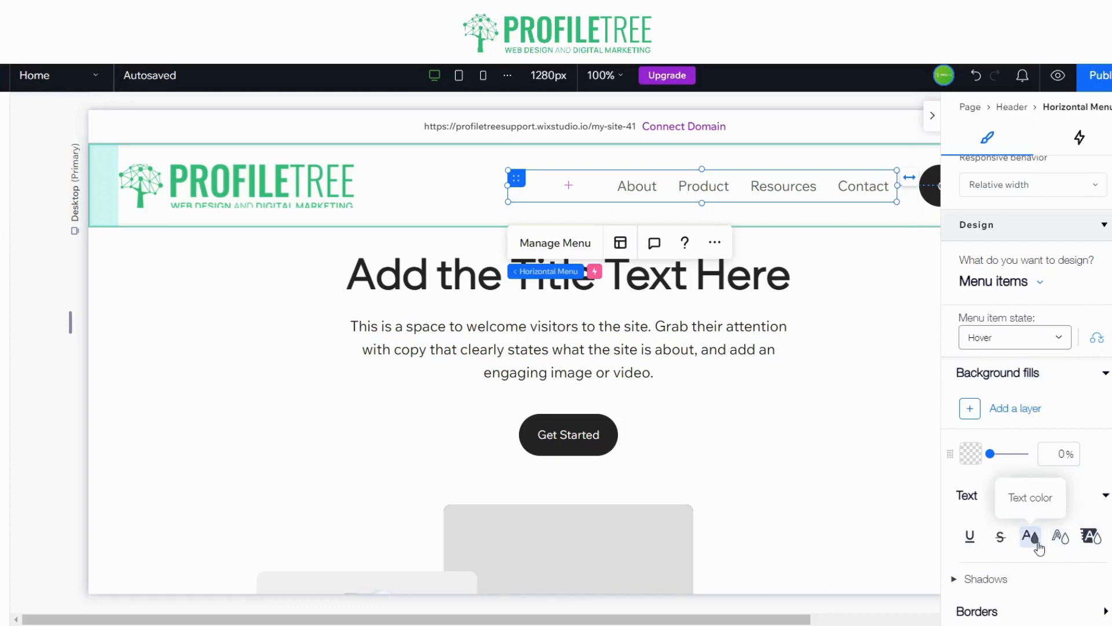
{"action": "left_click", "coordinate": [1031, 537]}
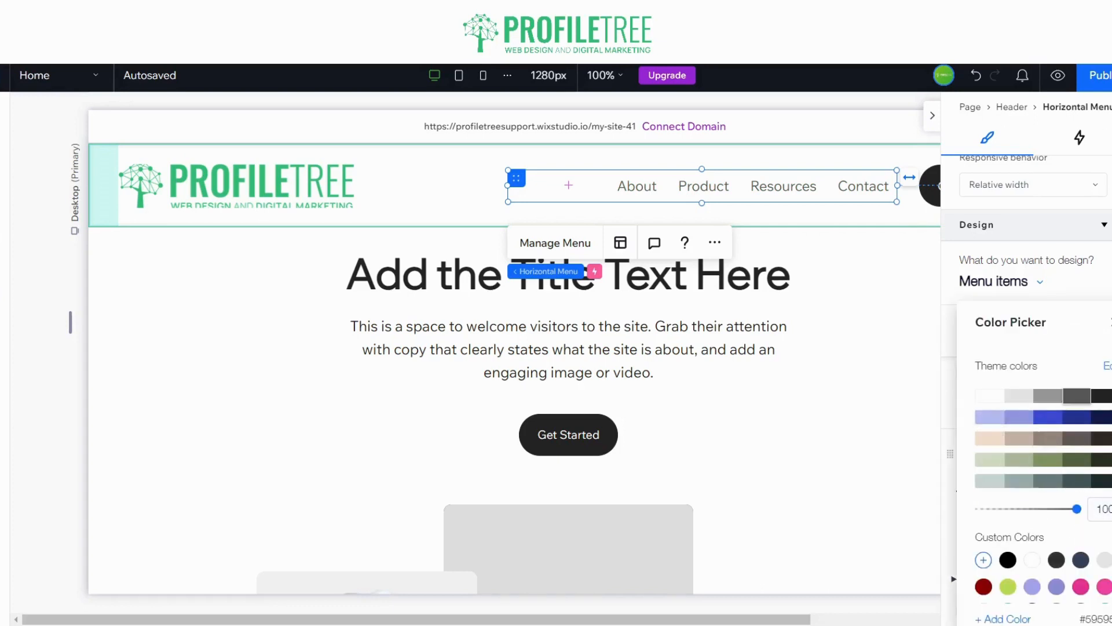
{"action": "left_click", "coordinate": [1101, 396]}
{"action": "left_click", "coordinate": [1111, 325]}
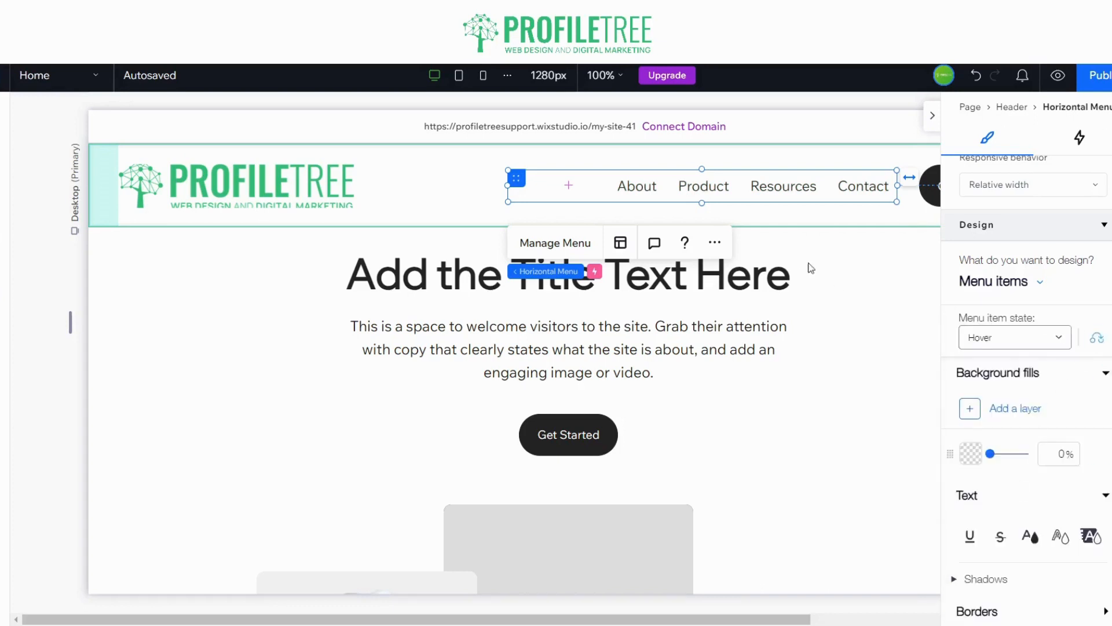
Set the menu items' Current page text color to the dark gray theme color, then return to the header
{"action": "scroll", "coordinate": [1006, 500], "scroll_direction": "down", "scroll_amount": 1}
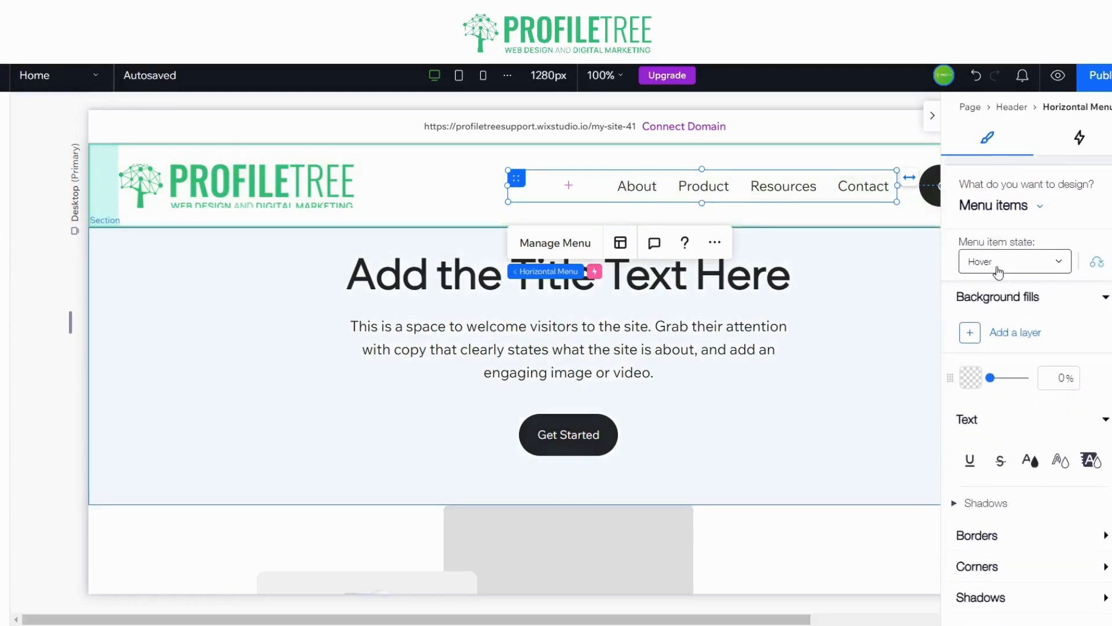
{"action": "left_click", "coordinate": [1011, 262]}
{"action": "left_click", "coordinate": [1002, 313]}
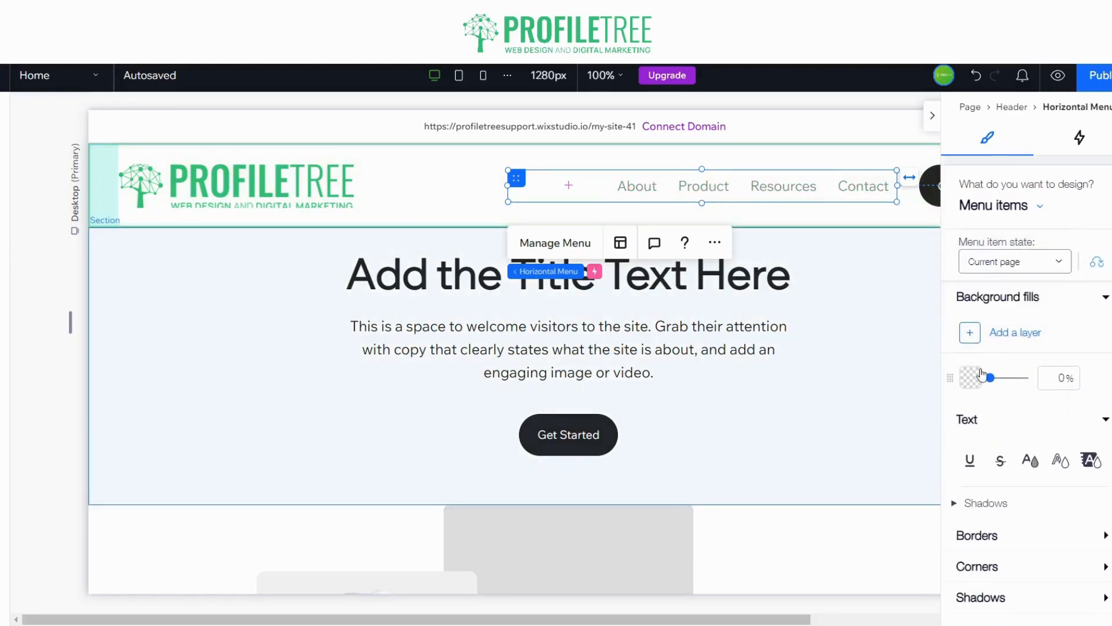
{"action": "left_click", "coordinate": [1031, 460]}
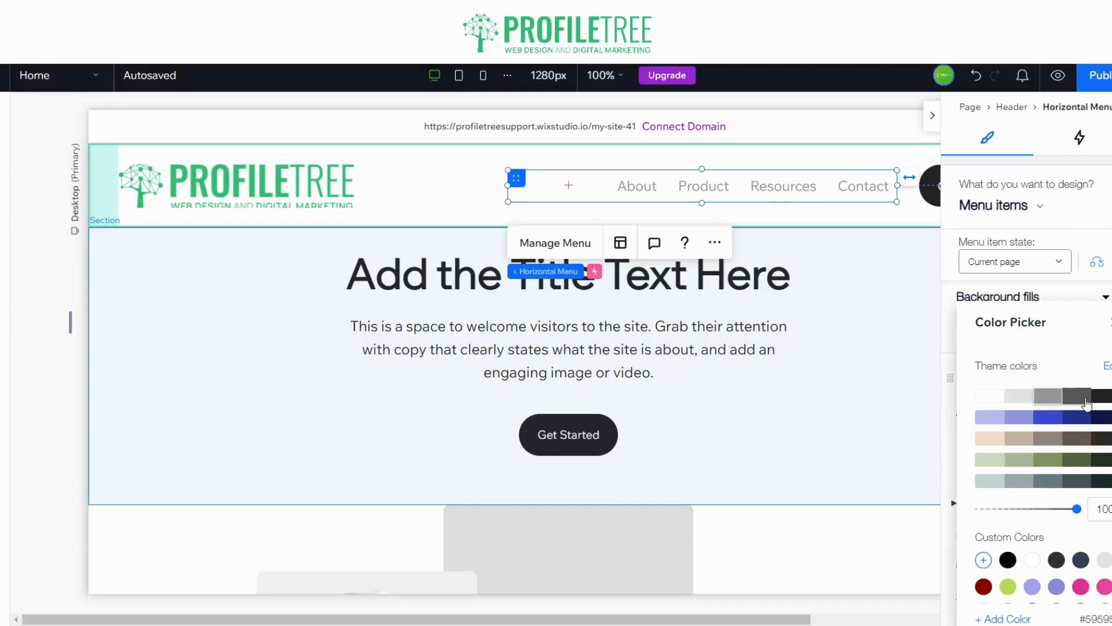
{"action": "left_click", "coordinate": [1087, 400]}
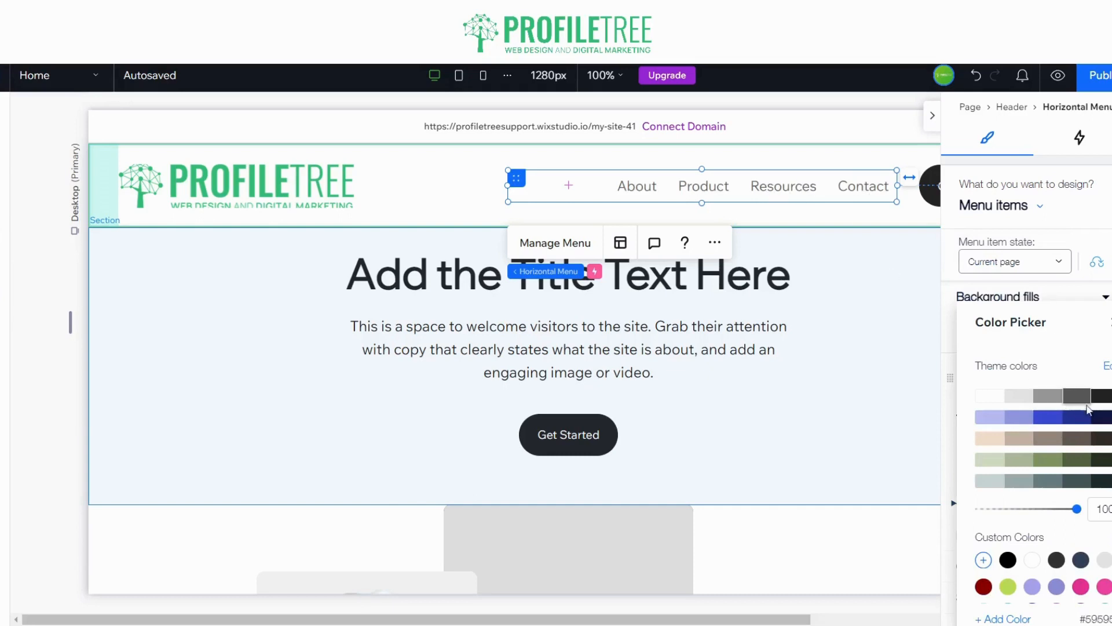
{"action": "left_click", "coordinate": [1108, 333]}
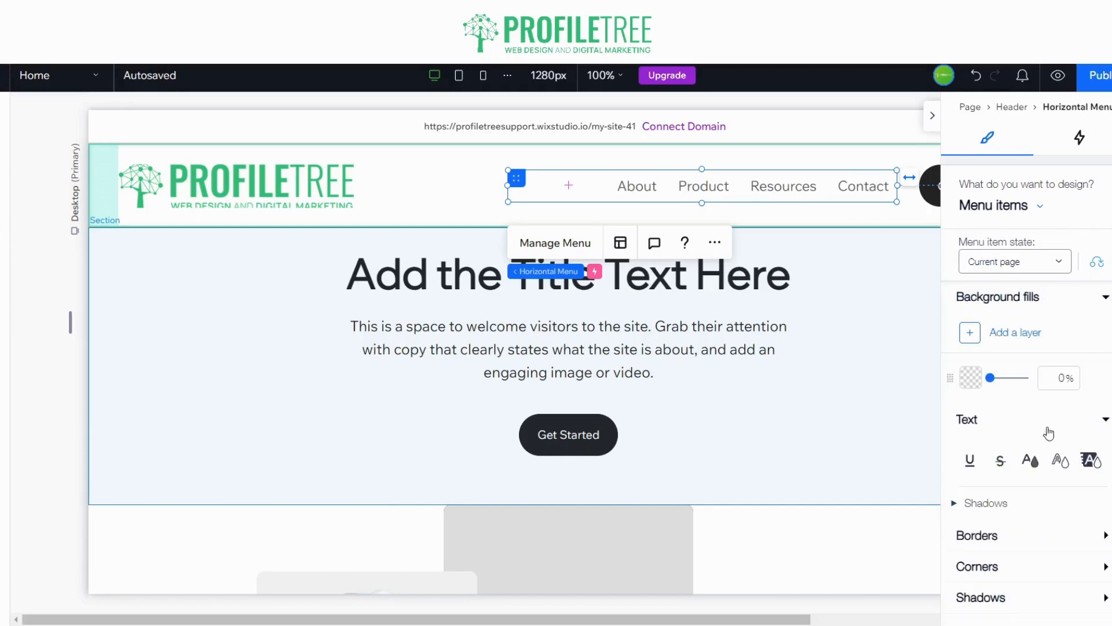
{"action": "left_click", "coordinate": [937, 137]}
{"action": "left_click", "coordinate": [457, 200]}
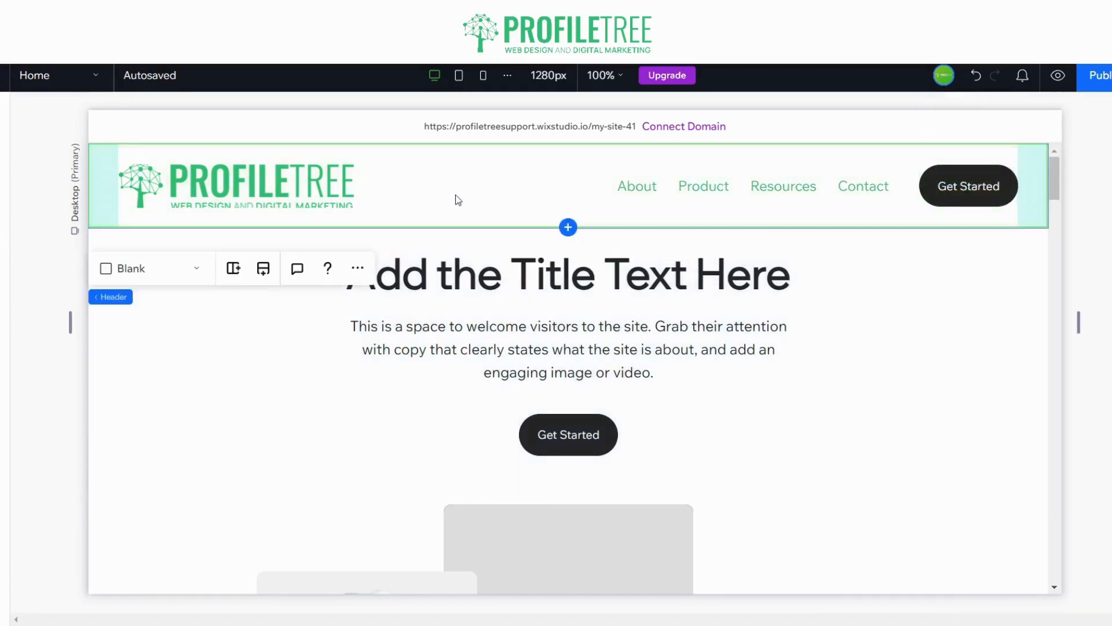
Select the welcome section below the header and examine the scroll effects available for it
{"action": "left_click", "coordinate": [995, 198]}
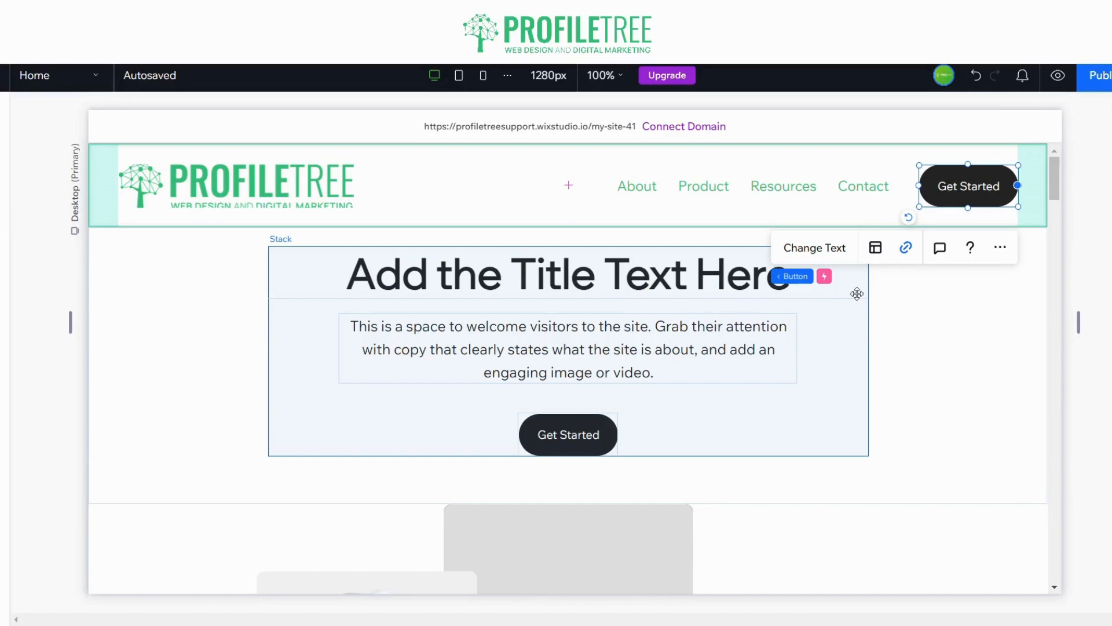
{"action": "scroll", "coordinate": [378, 241], "scroll_direction": "down", "scroll_amount": 3}
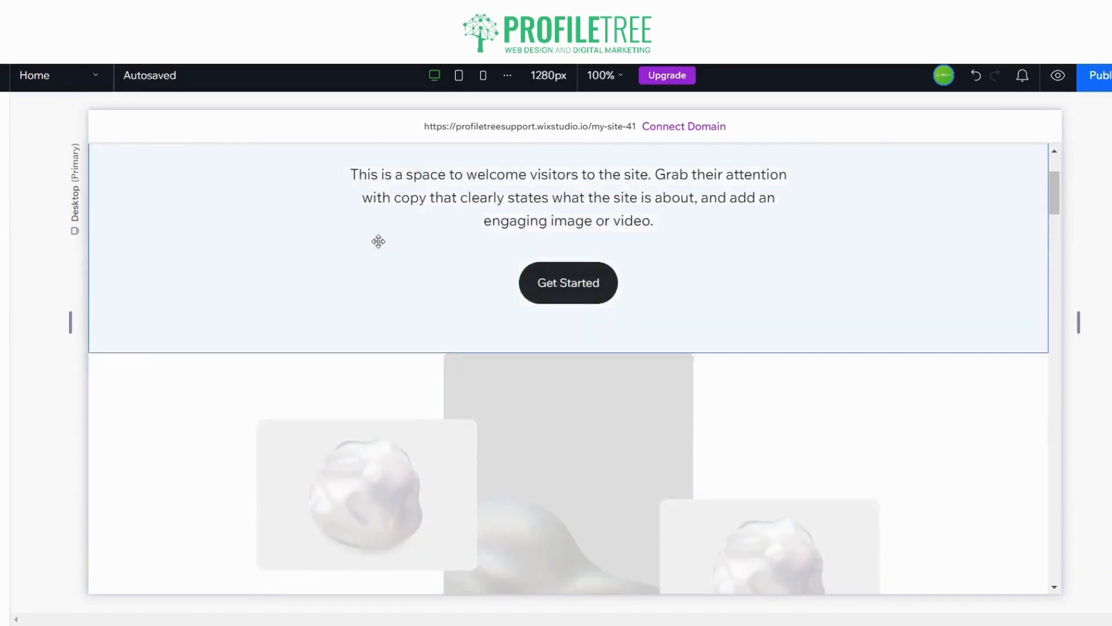
{"action": "scroll", "coordinate": [379, 241], "scroll_direction": "up", "scroll_amount": 3}
{"action": "left_click", "coordinate": [298, 378]}
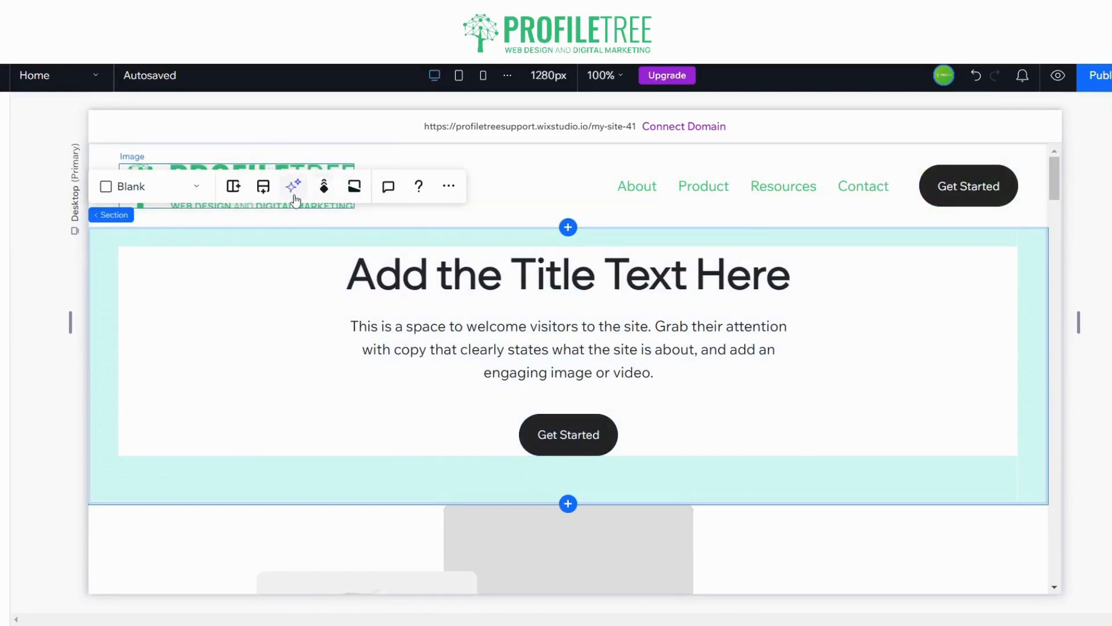
{"action": "left_click", "coordinate": [323, 189]}
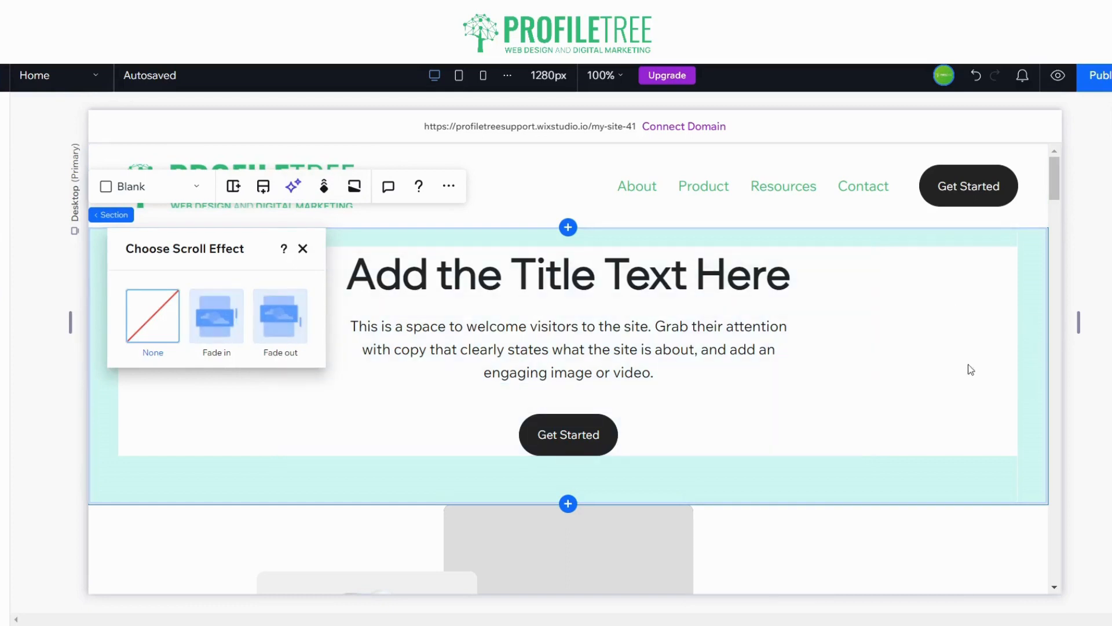
{"action": "left_click", "coordinate": [997, 270]}
Examine the welcome section's hover animation presets and its click interaction options without adding any
{"action": "left_click", "coordinate": [1110, 117]}
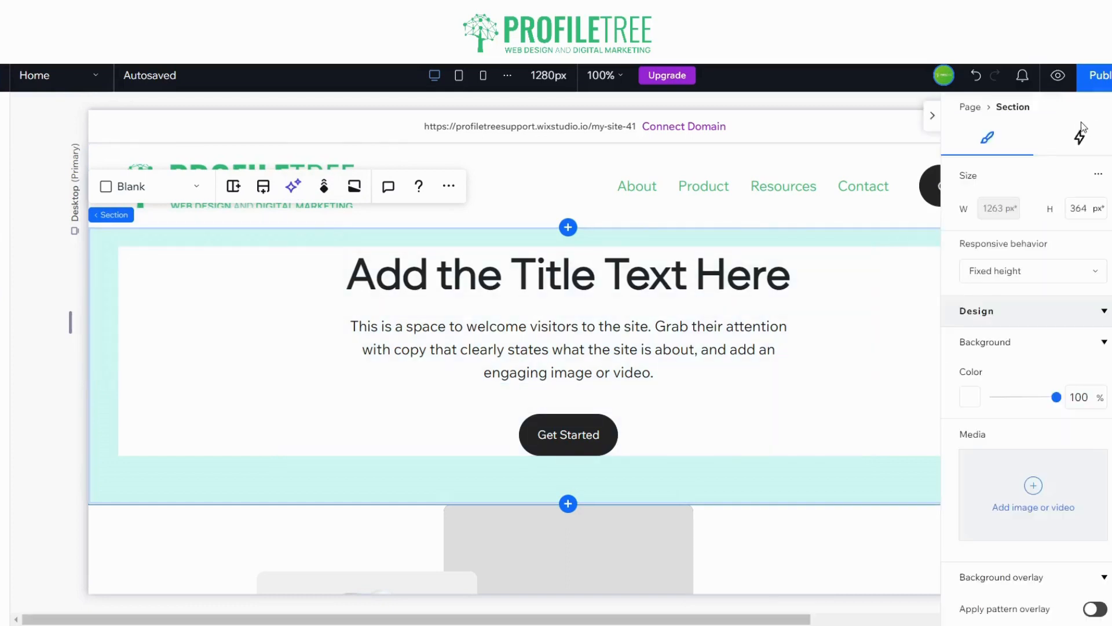
{"action": "left_click", "coordinate": [1070, 142]}
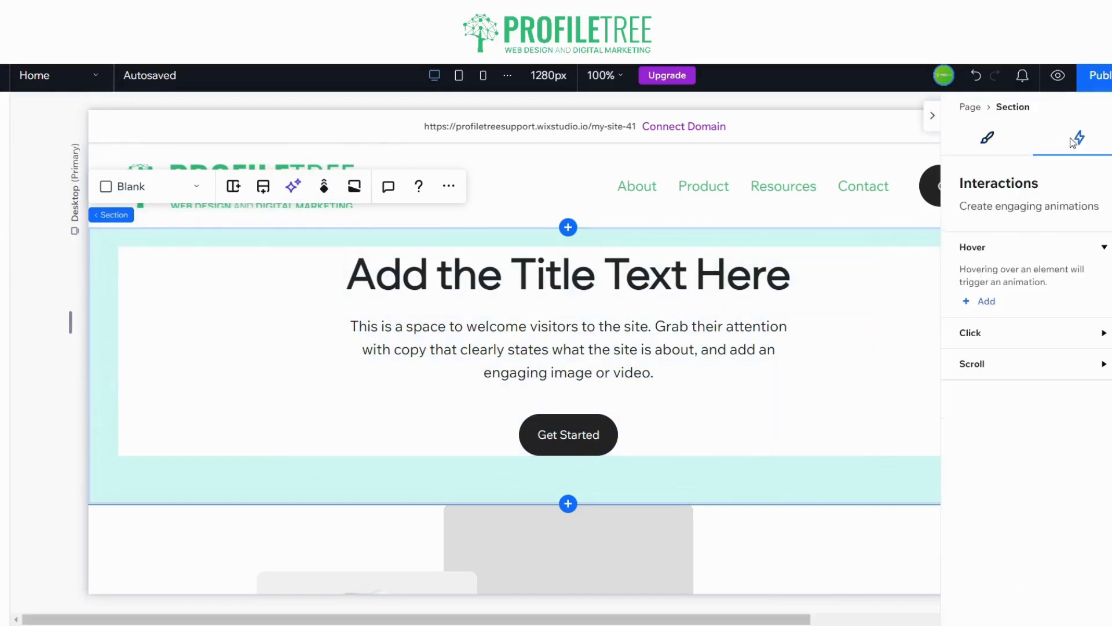
{"action": "left_click", "coordinate": [987, 303]}
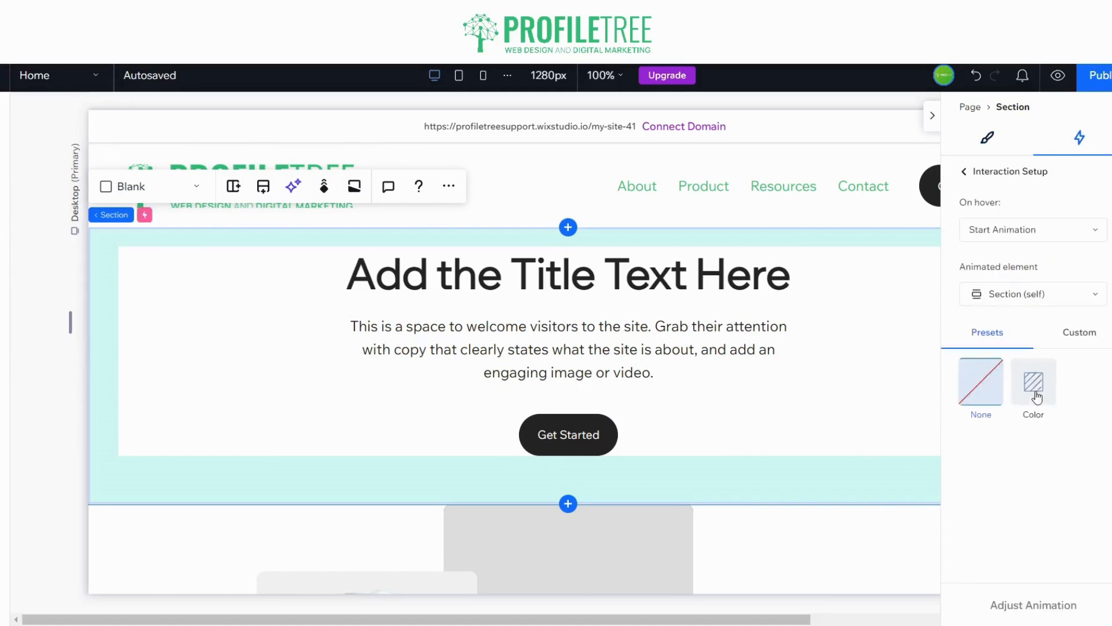
{"action": "left_click", "coordinate": [980, 172]}
{"action": "left_click", "coordinate": [1001, 342]}
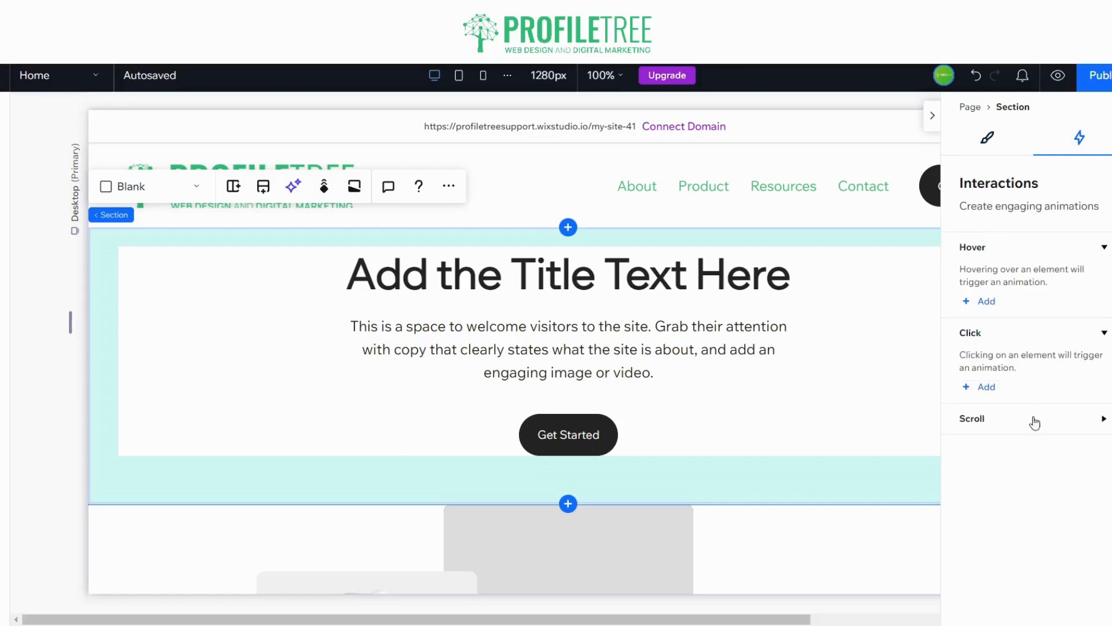
{"action": "left_click", "coordinate": [930, 117]}
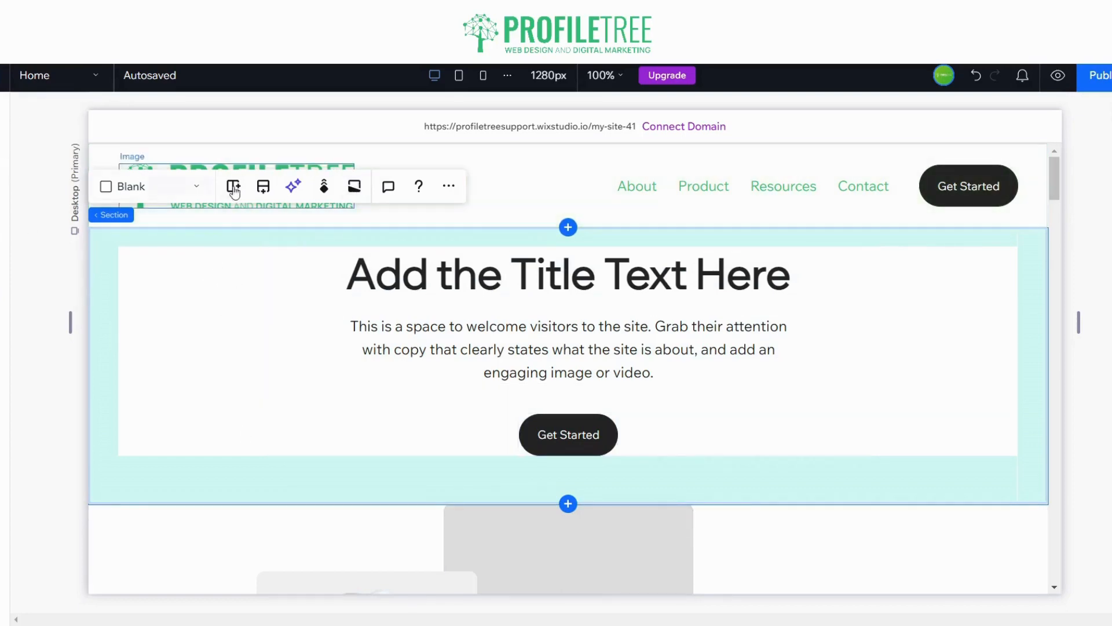
Set the Camera image from Media from Wix as the welcome section's background
{"action": "left_click", "coordinate": [1111, 116]}
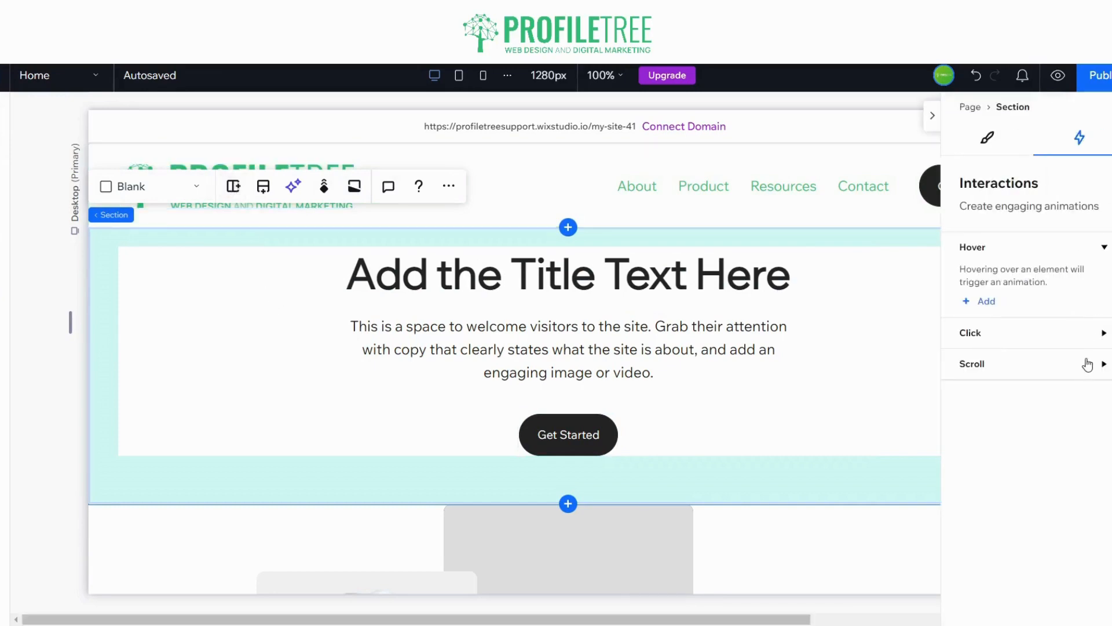
{"action": "left_click", "coordinate": [988, 137]}
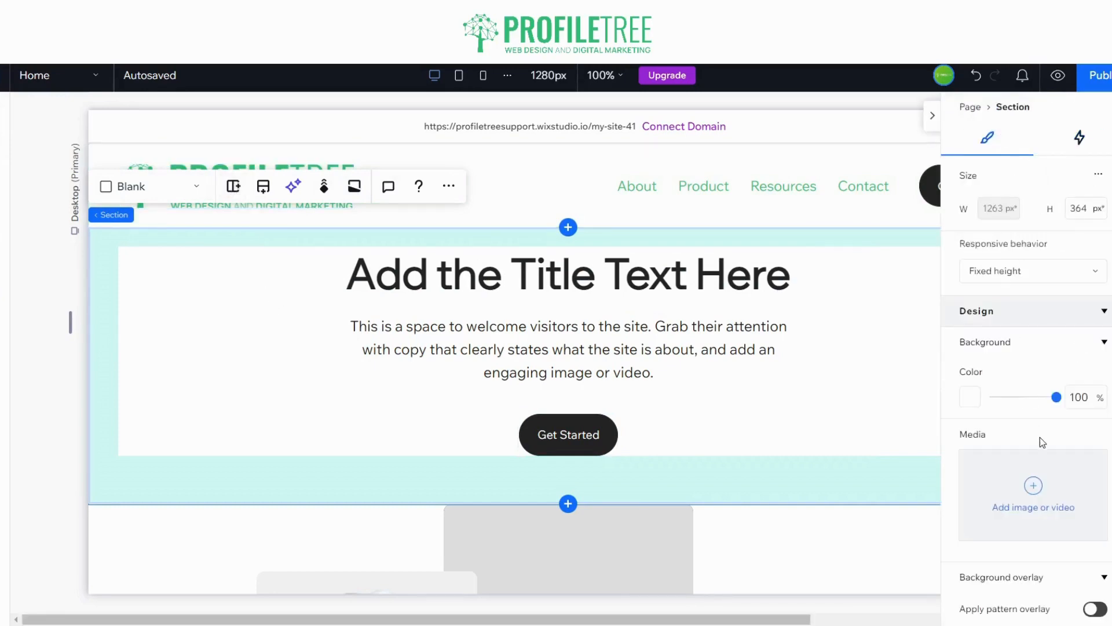
{"action": "left_click", "coordinate": [997, 511]}
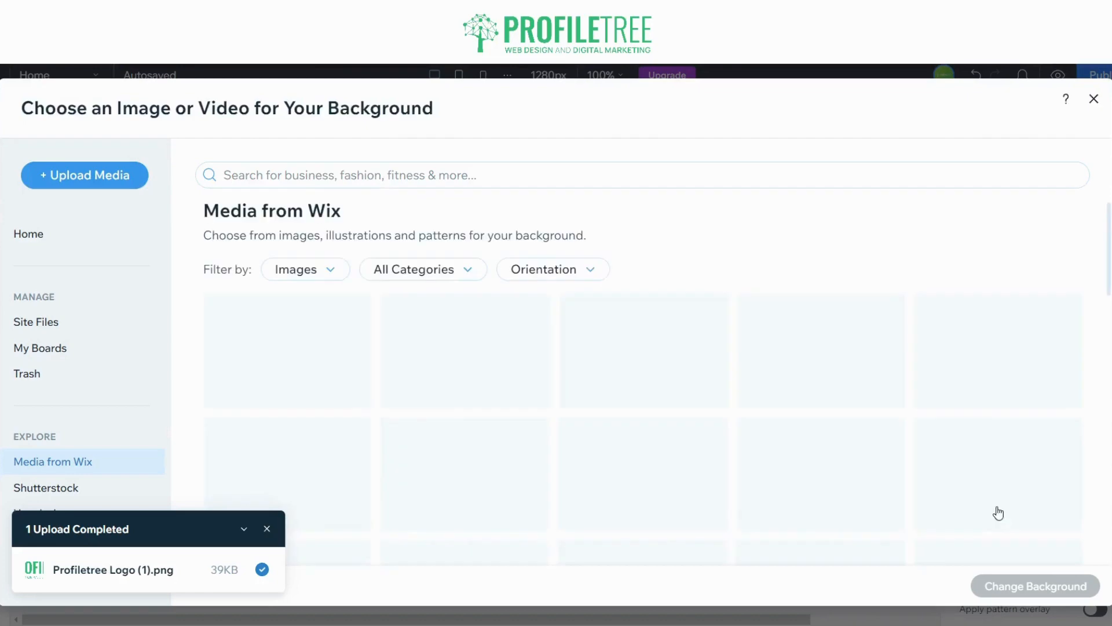
{"action": "left_click", "coordinate": [267, 530]}
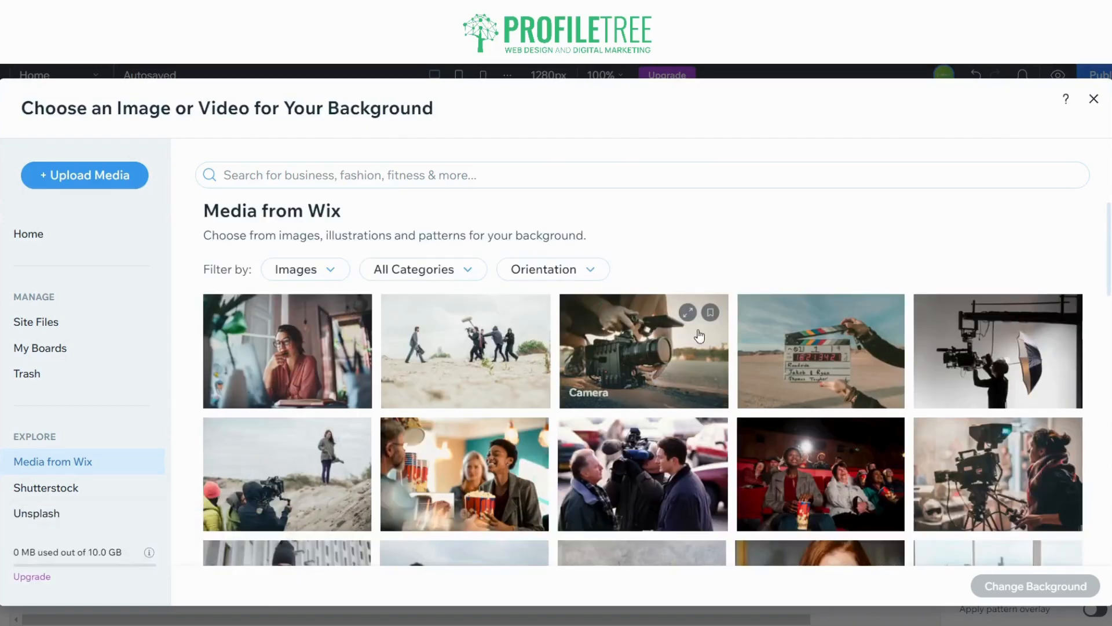
{"action": "left_click", "coordinate": [704, 407]}
{"action": "left_click", "coordinate": [1050, 592]}
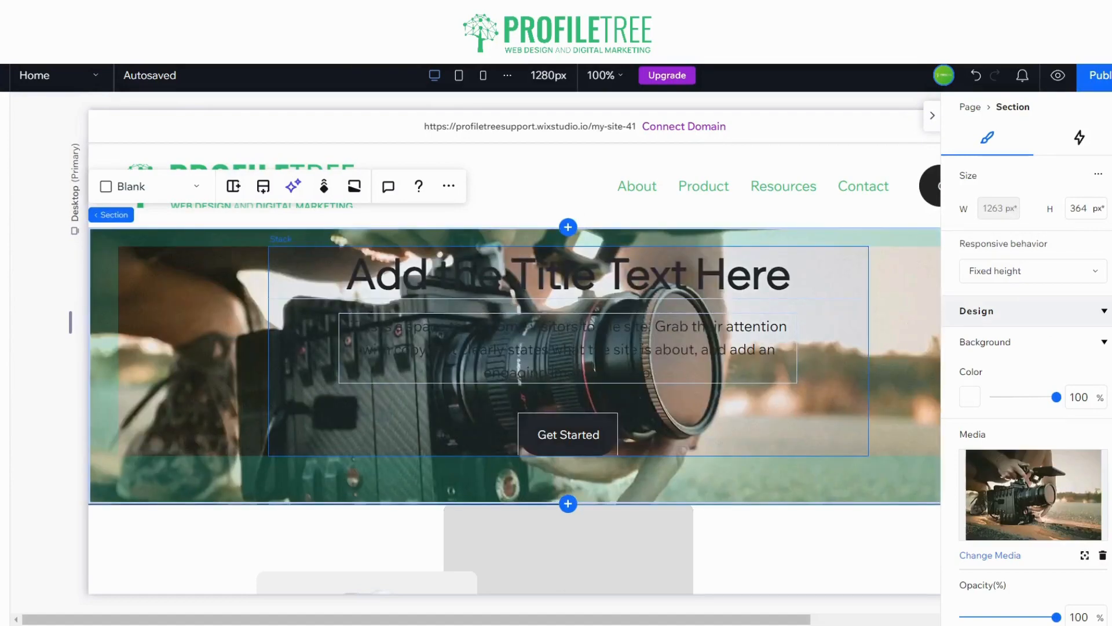
Select the welcome section's title text for editing and set its color to white
{"action": "left_click", "coordinate": [502, 276]}
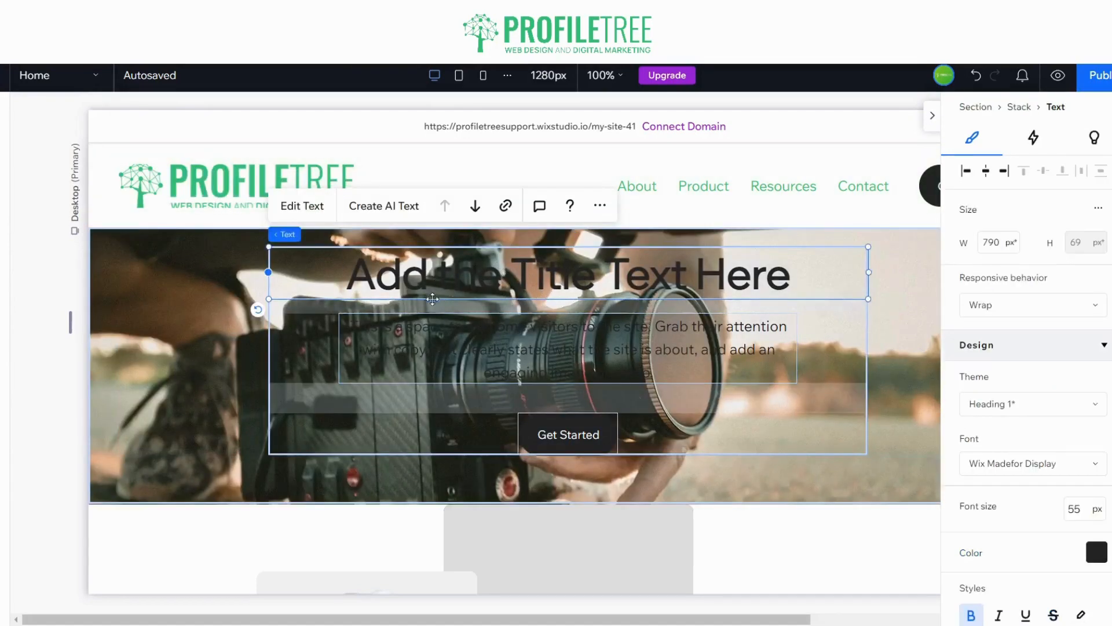
{"action": "left_click", "coordinate": [309, 205]}
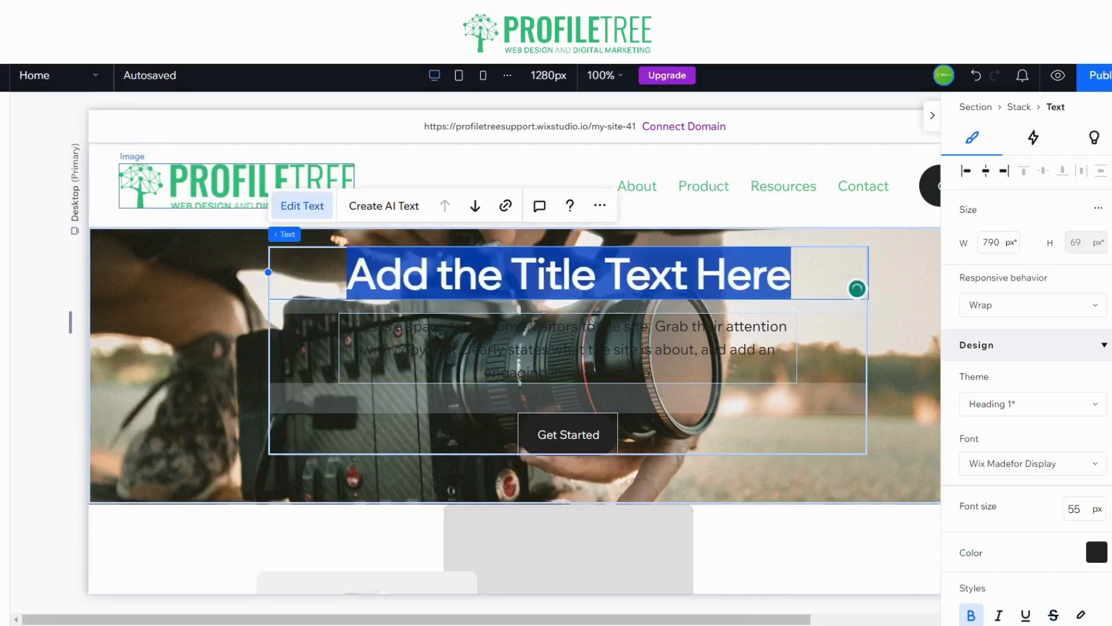
{"action": "left_click", "coordinate": [1097, 552]}
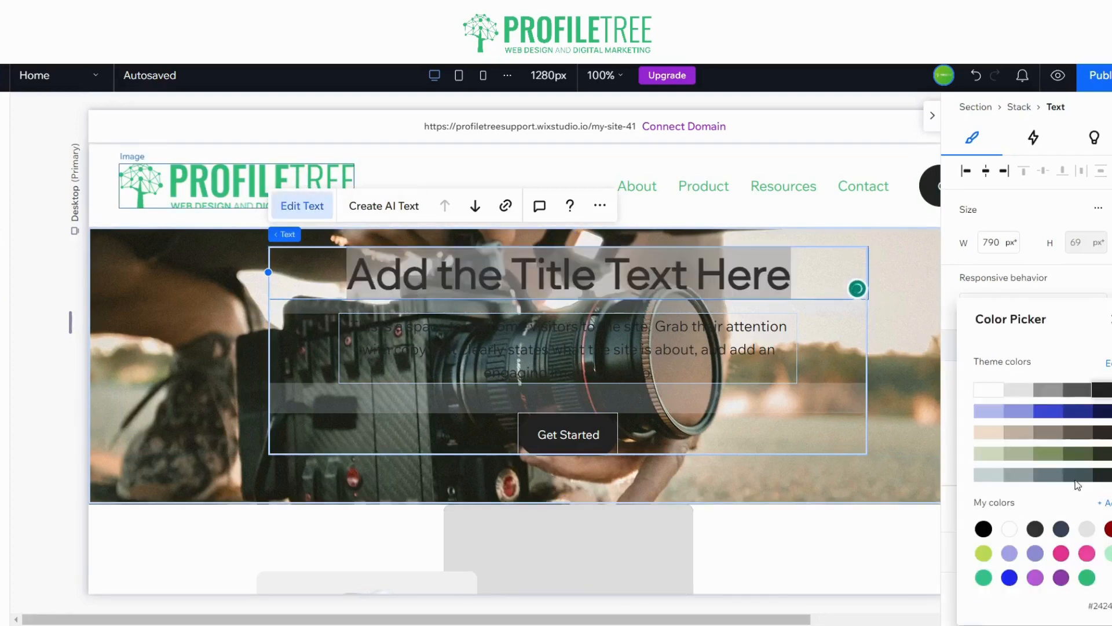
{"action": "left_click", "coordinate": [1009, 529]}
{"action": "left_click", "coordinate": [1071, 315]}
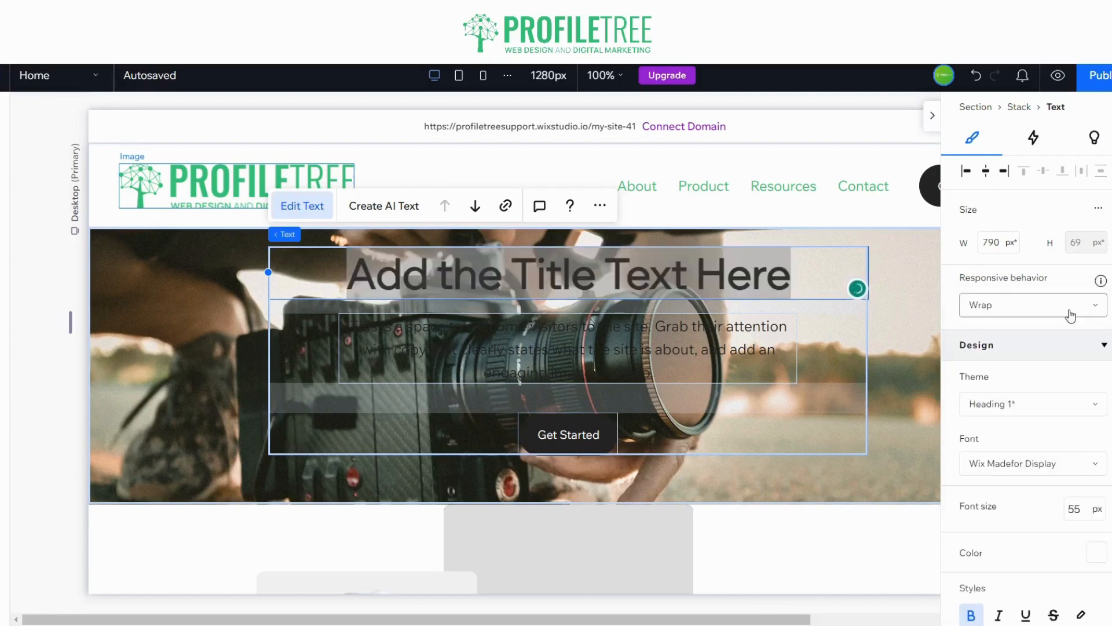
Replace the welcome section's title with "Welcome To ProfileTree"
{"action": "type", "text": "W"}
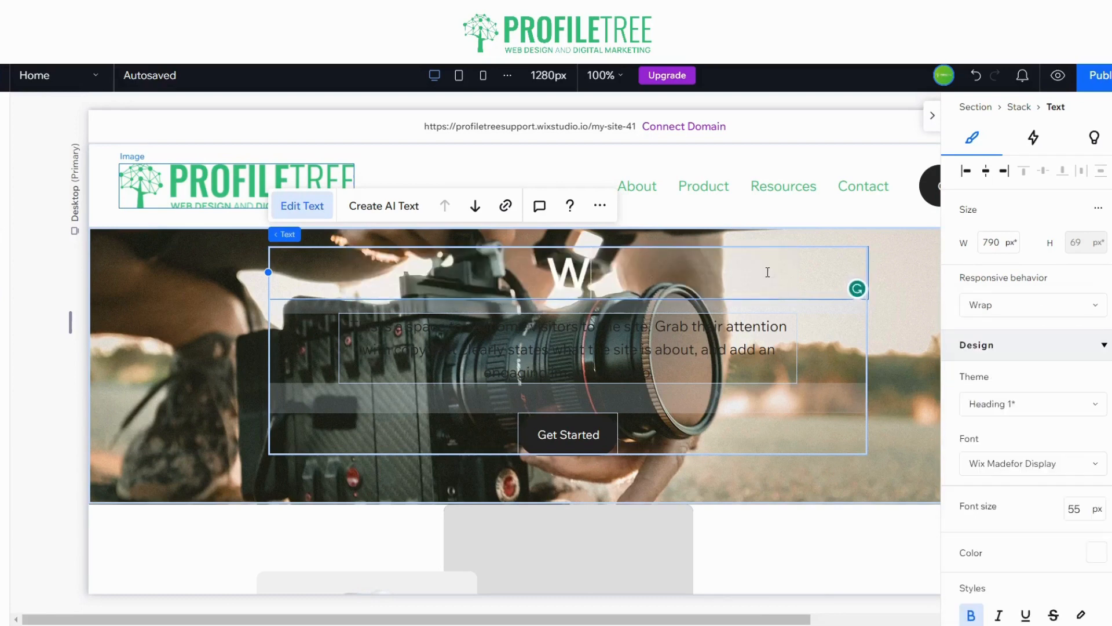
{"action": "type", "text": "elcome"}
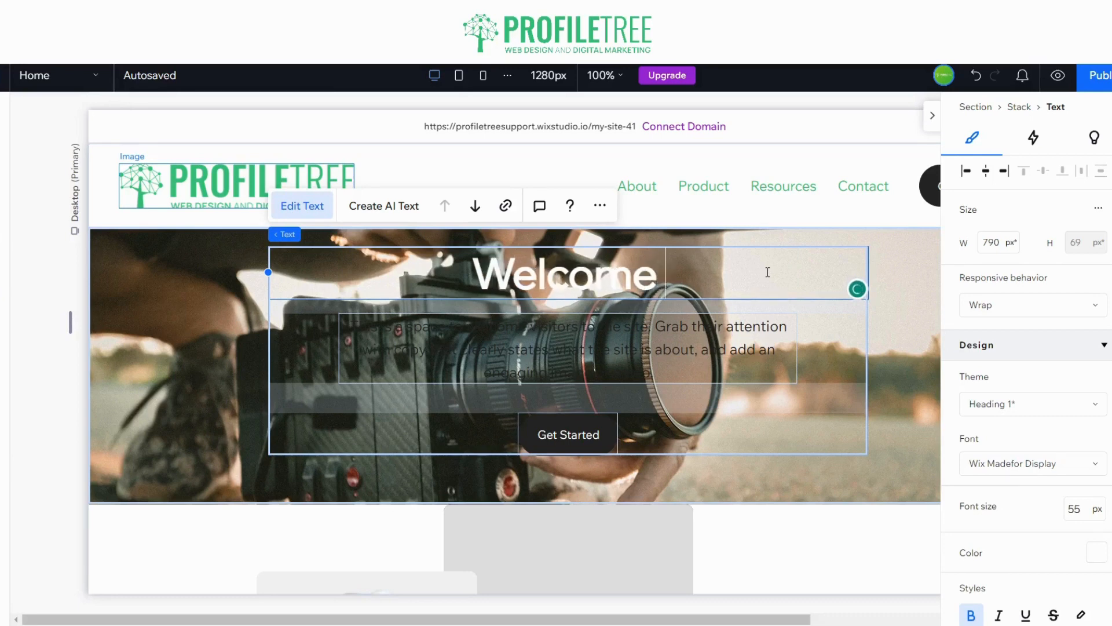
{"action": "type", "text": " To Profi"}
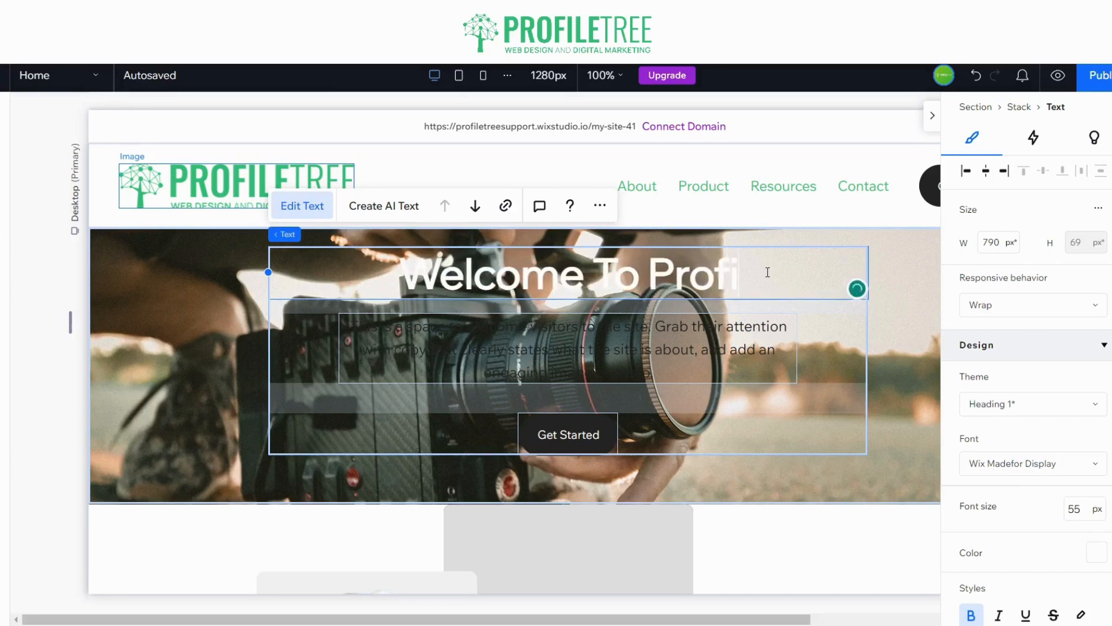
{"action": "type", "text": "leTree"}
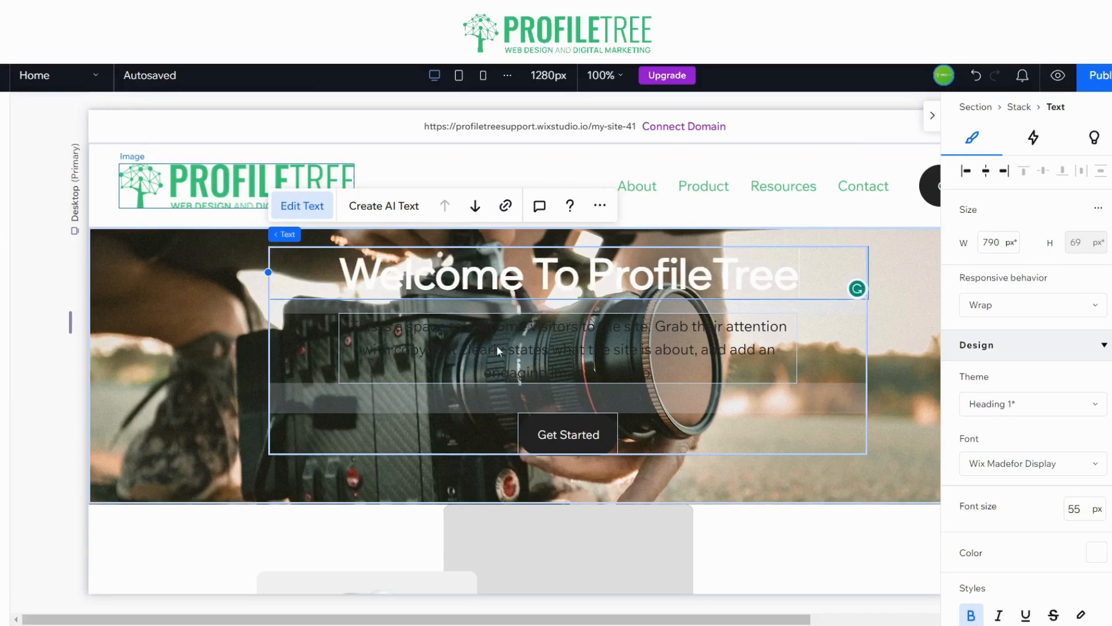
Set the welcome section's background color to the near-black theme color and lower the background image's opacity to 64%
{"action": "left_click", "coordinate": [245, 356]}
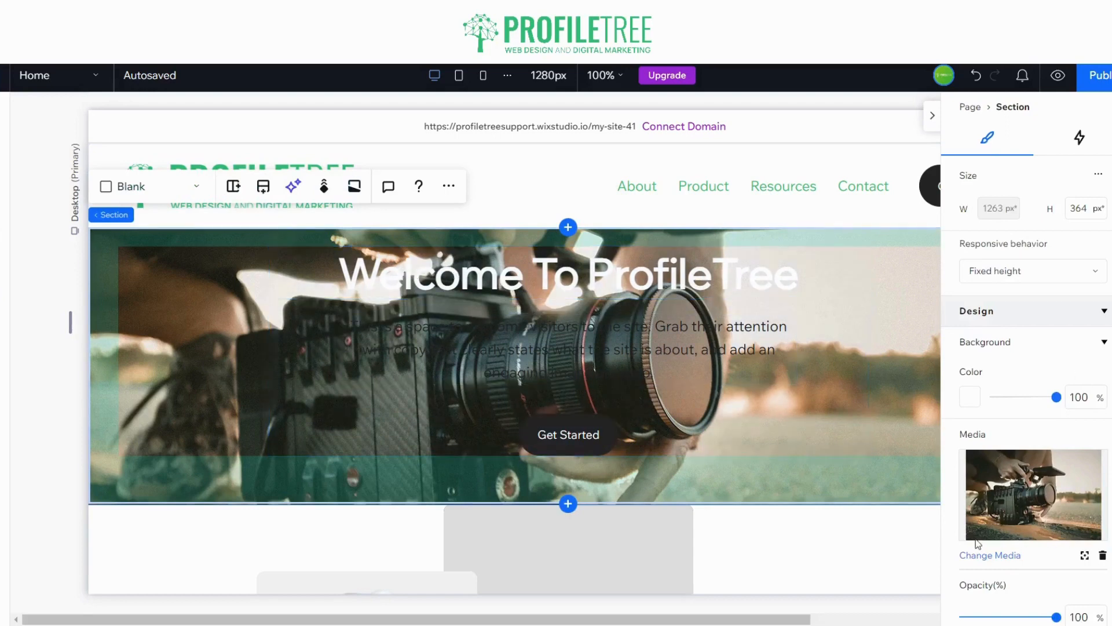
{"action": "scroll", "coordinate": [990, 539], "scroll_direction": "down", "scroll_amount": 1}
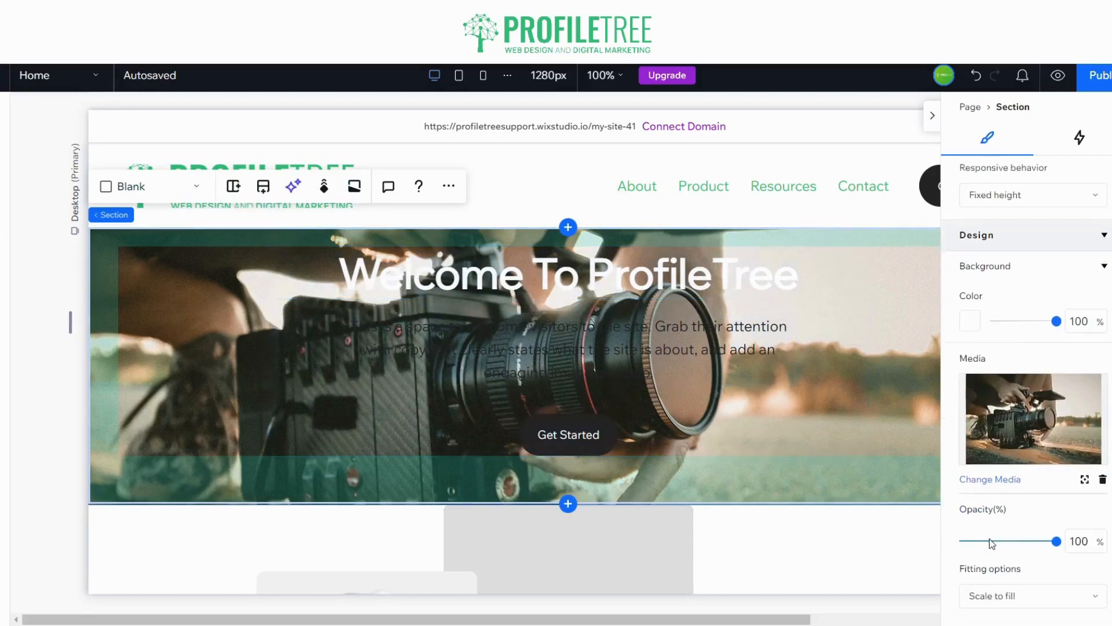
{"action": "left_click", "coordinate": [970, 323]}
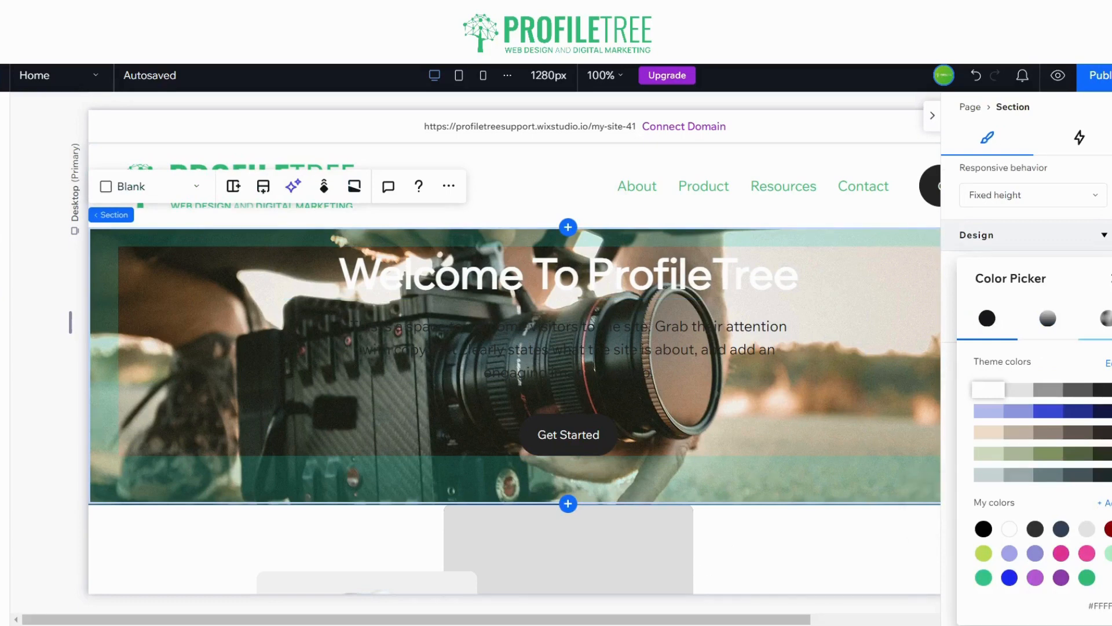
{"action": "left_click", "coordinate": [1104, 391]}
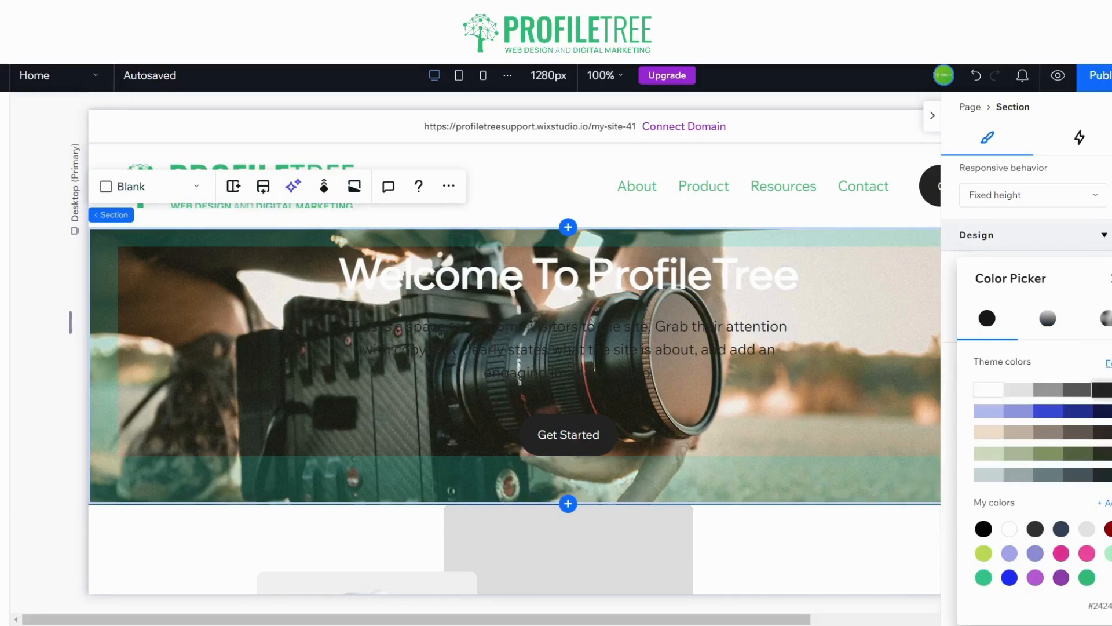
{"action": "key", "text": "Escape"}
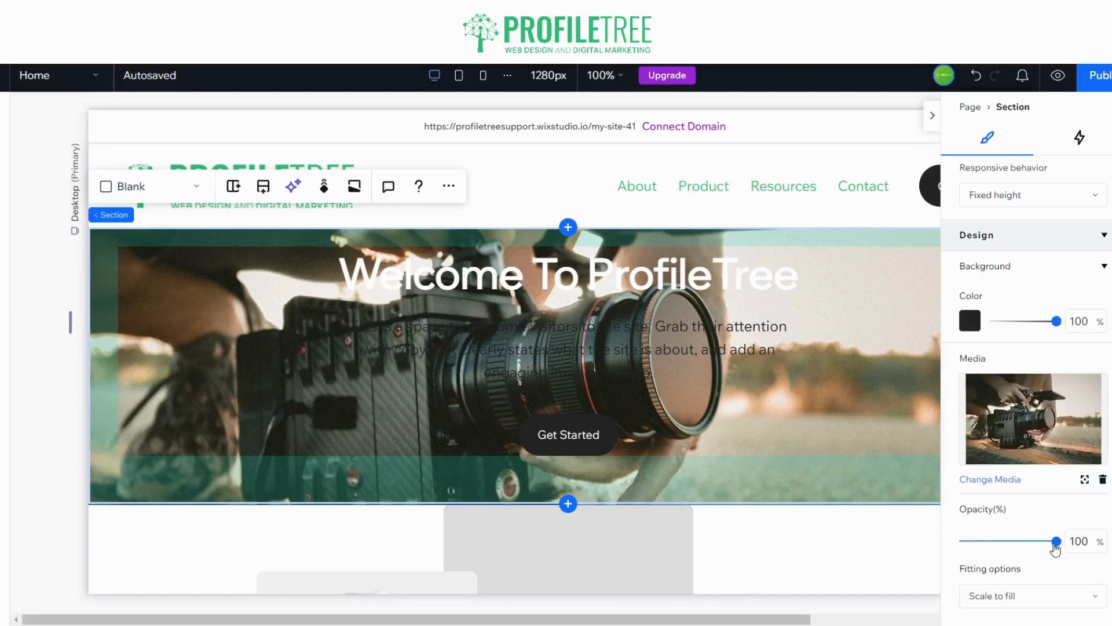
{"action": "left_click_drag", "start_coordinate": [1057, 546], "coordinate": [1016, 545]}
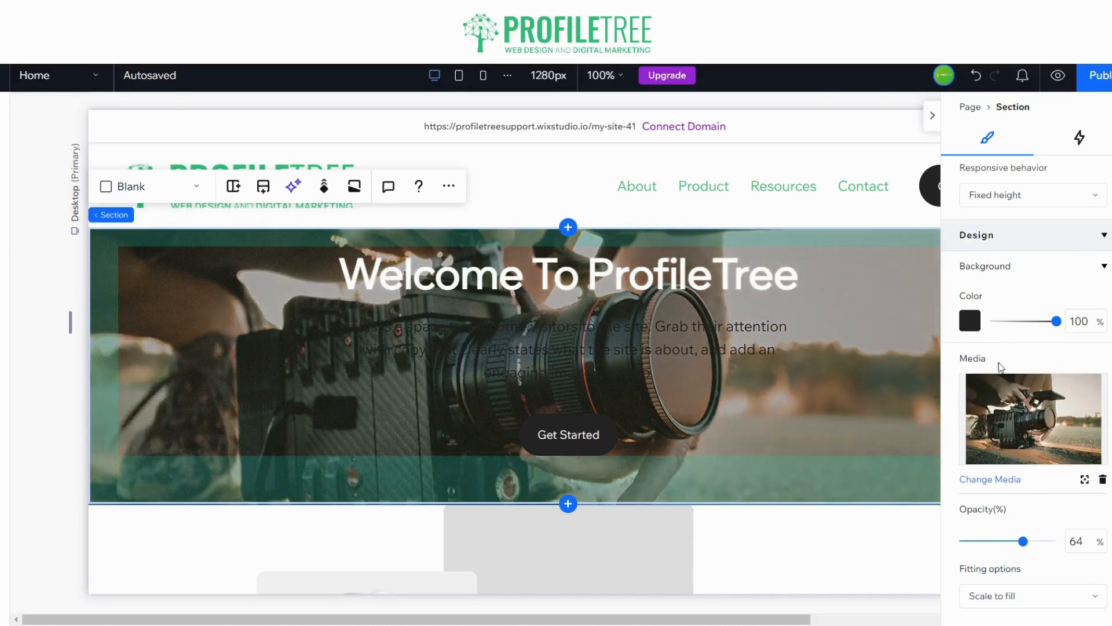
Try the white theme color behind the welcome section's image, and restore the near-black theme color
{"action": "left_click", "coordinate": [976, 331]}
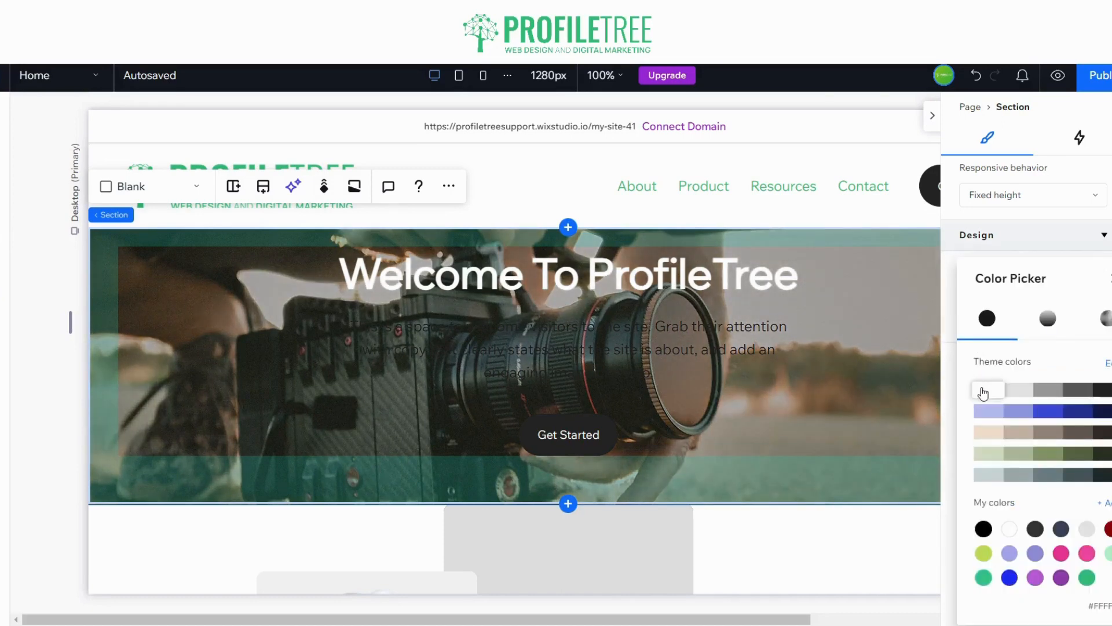
{"action": "left_click", "coordinate": [985, 387]}
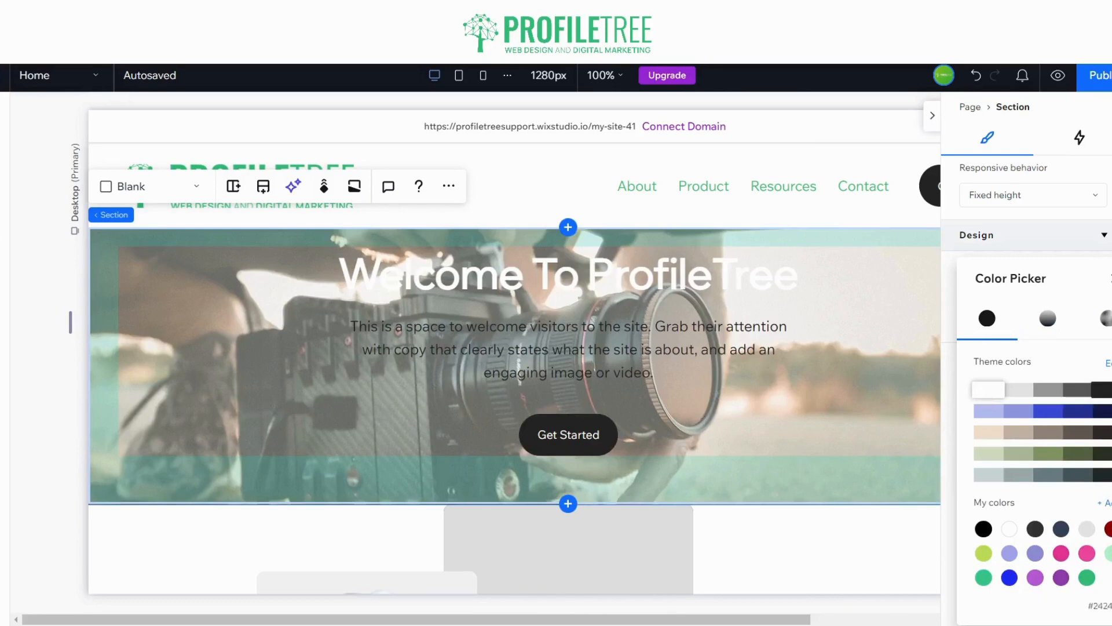
{"action": "left_click", "coordinate": [1105, 392]}
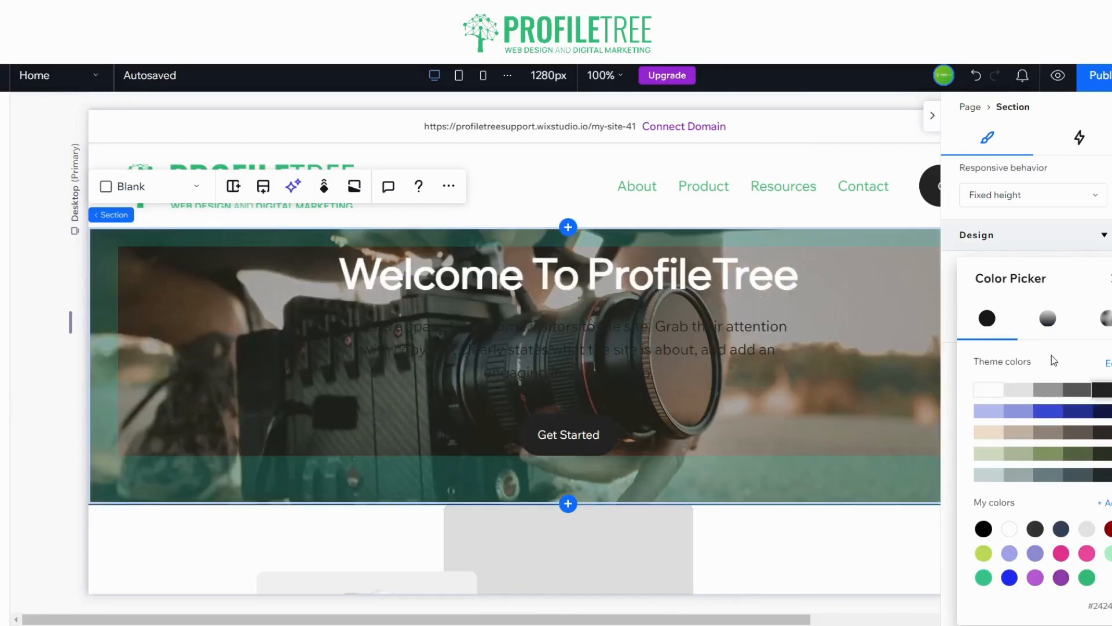
{"action": "left_click", "coordinate": [873, 292]}
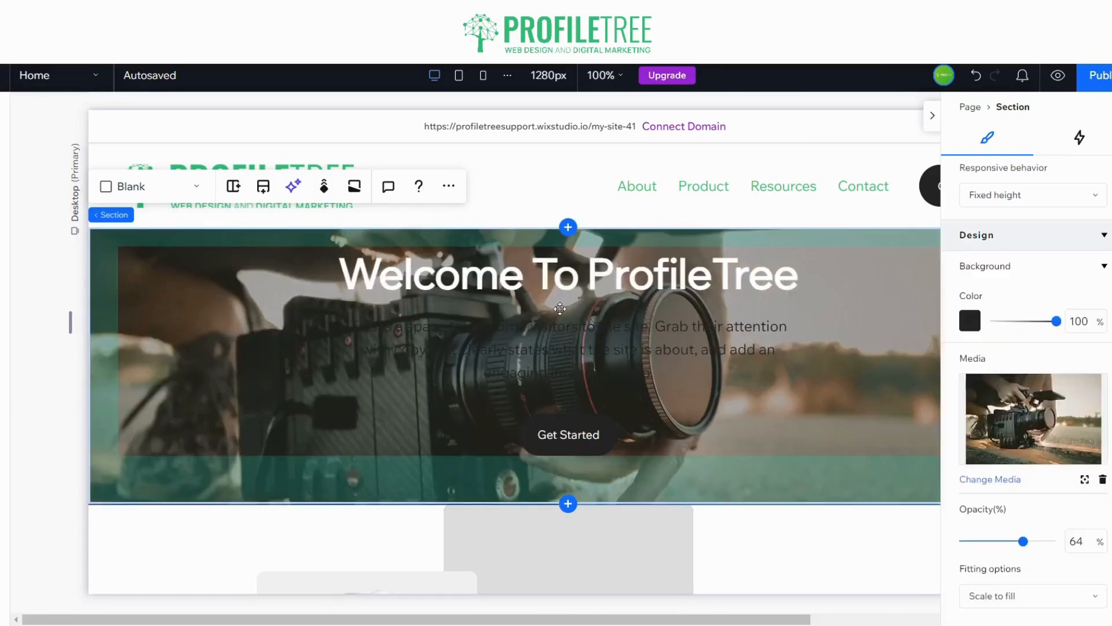
Set the color of the welcome section's paragraph text to the white theme color
{"action": "left_click", "coordinate": [563, 338]}
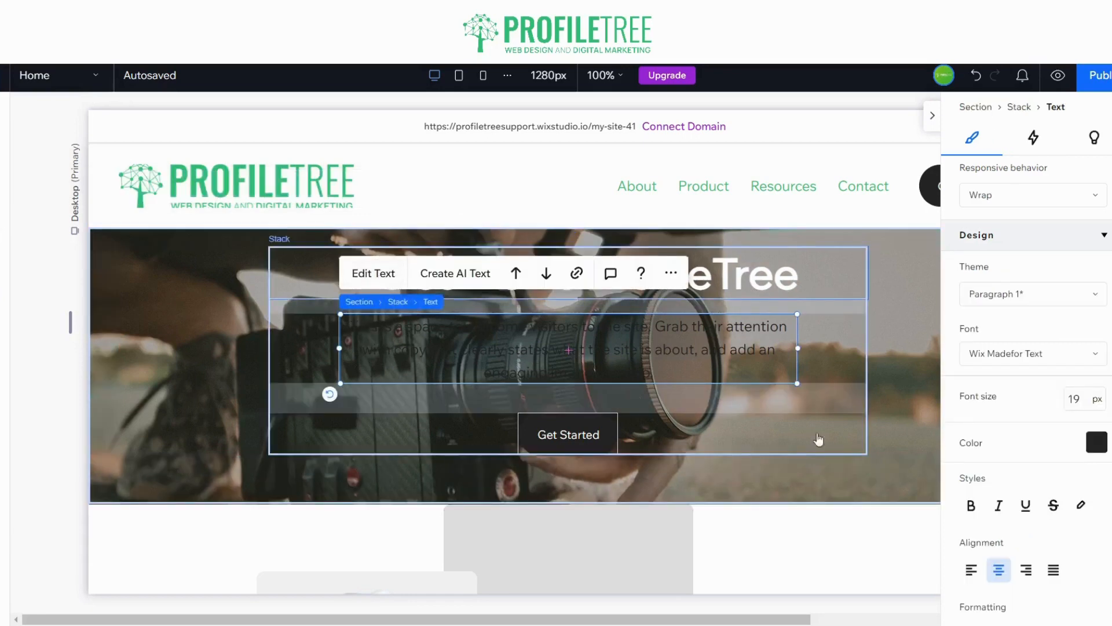
{"action": "left_click", "coordinate": [374, 273]}
{"action": "left_click", "coordinate": [1097, 442]}
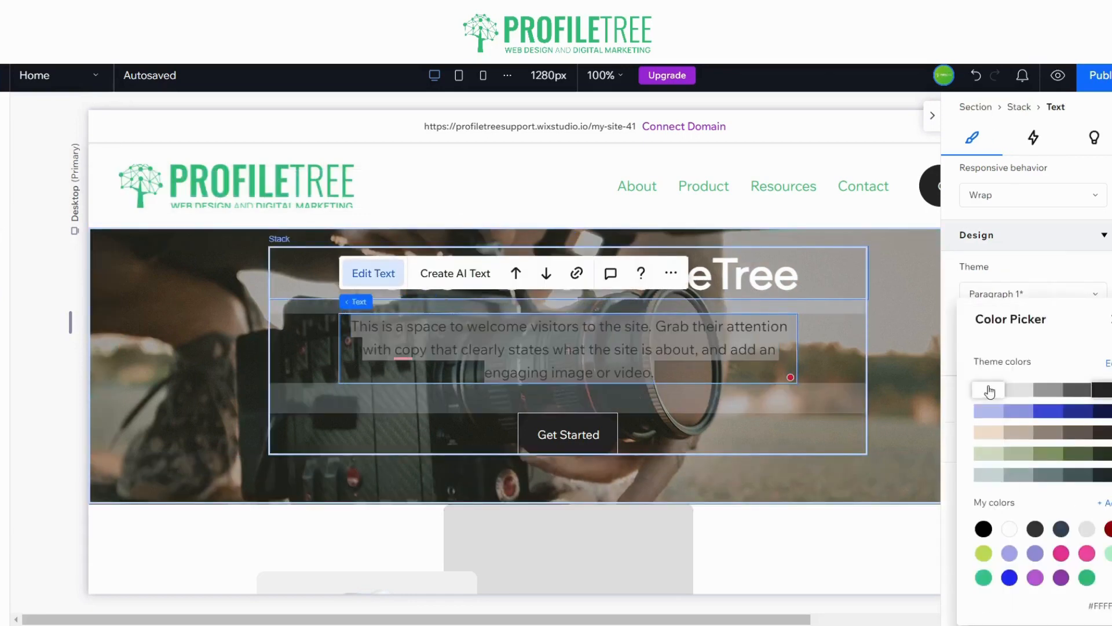
{"action": "left_click", "coordinate": [864, 336]}
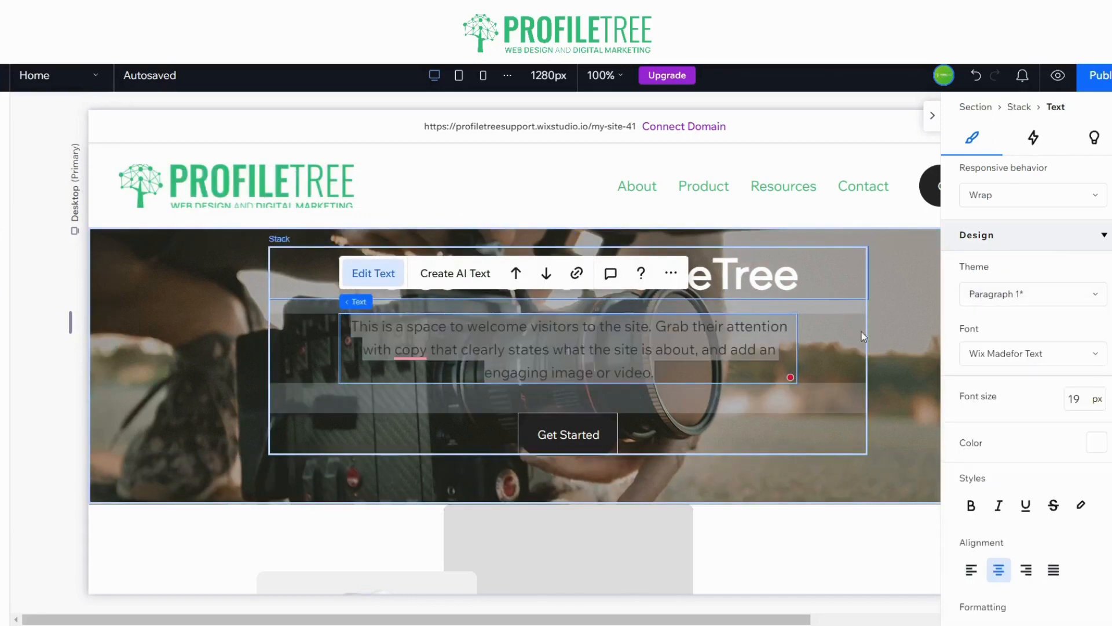
{"action": "left_click", "coordinate": [224, 383]}
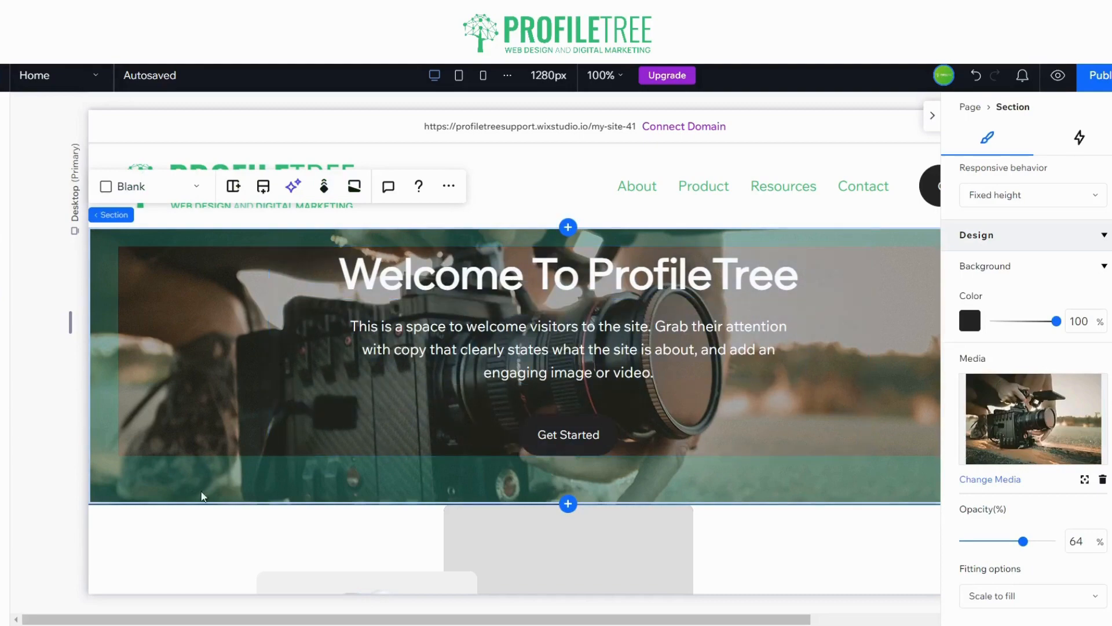
Hide the inspector and select the tall central placeholder image in the section below the welcome section
{"action": "scroll", "coordinate": [230, 447], "scroll_direction": "down", "scroll_amount": 4}
{"action": "scroll", "coordinate": [464, 409], "scroll_direction": "down", "scroll_amount": 1}
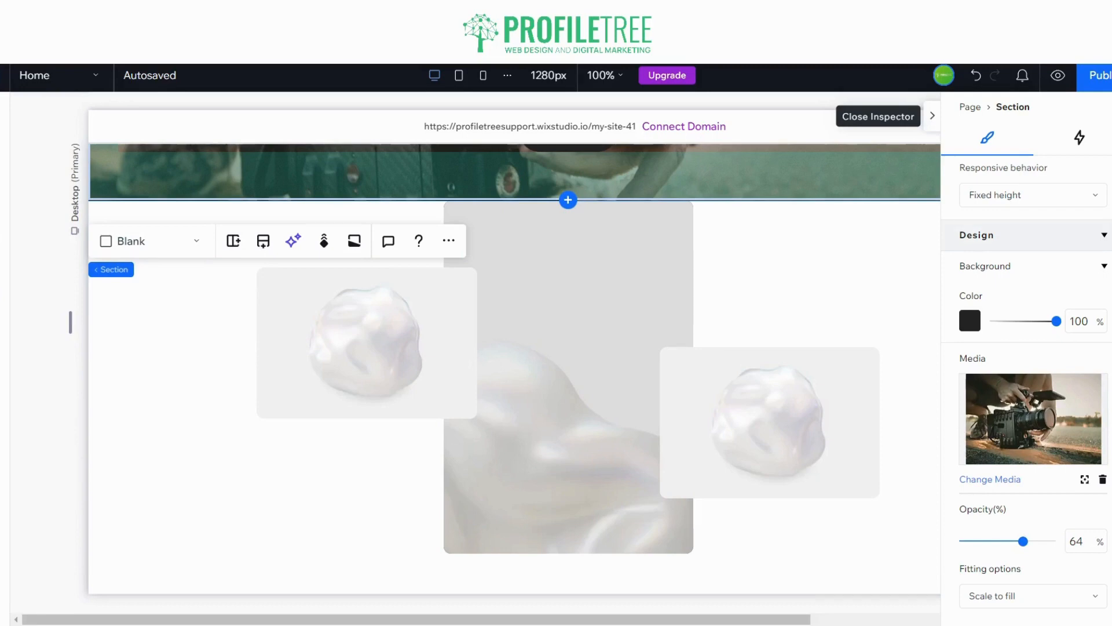
{"action": "left_click", "coordinate": [932, 122]}
{"action": "left_click", "coordinate": [603, 323]}
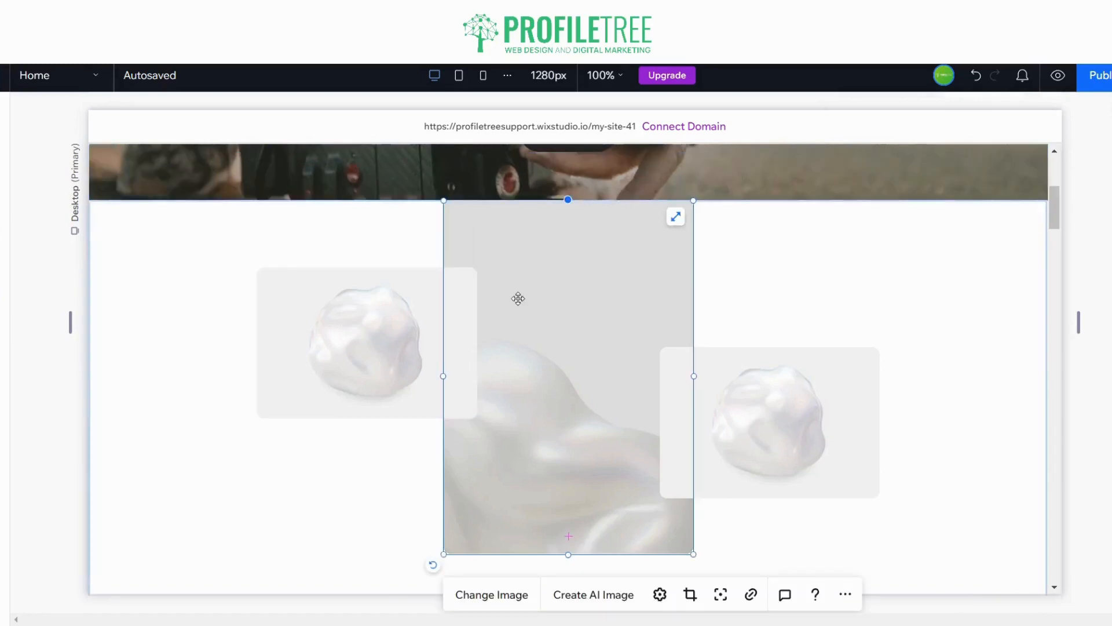
{"action": "scroll", "coordinate": [337, 360], "scroll_direction": "down", "scroll_amount": 5}
{"action": "scroll", "coordinate": [338, 361], "scroll_direction": "up", "scroll_amount": 6}
{"action": "scroll", "coordinate": [496, 513], "scroll_direction": "down", "scroll_amount": 1}
Search Media from Wix for "photography" and replace the tall central image with the Food Photography picture
{"action": "left_click", "coordinate": [494, 512]}
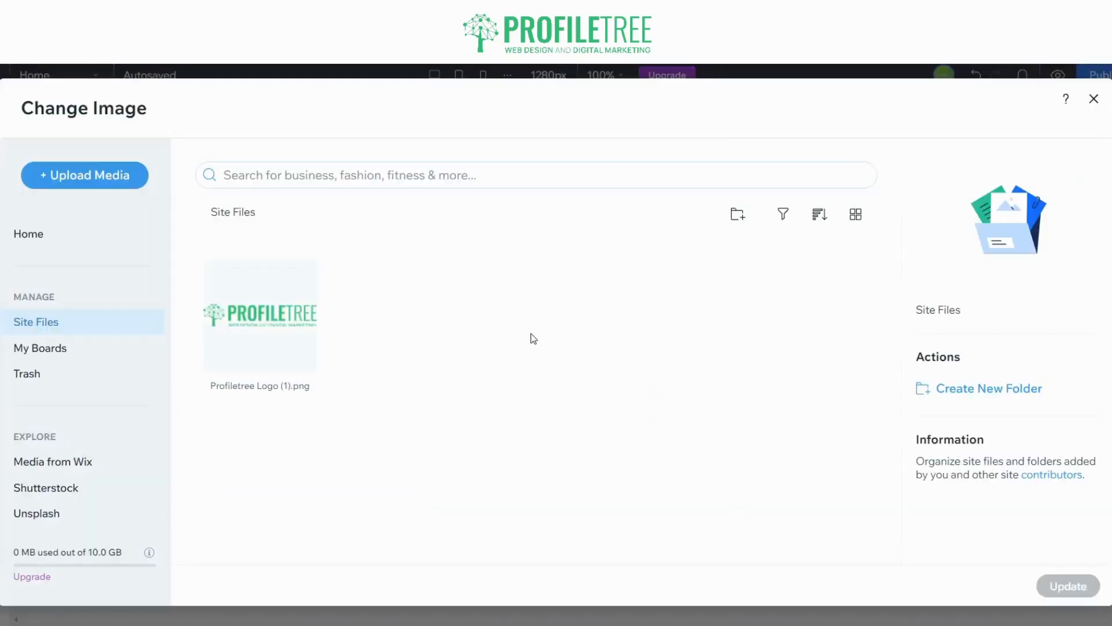
{"action": "left_click", "coordinate": [65, 464]}
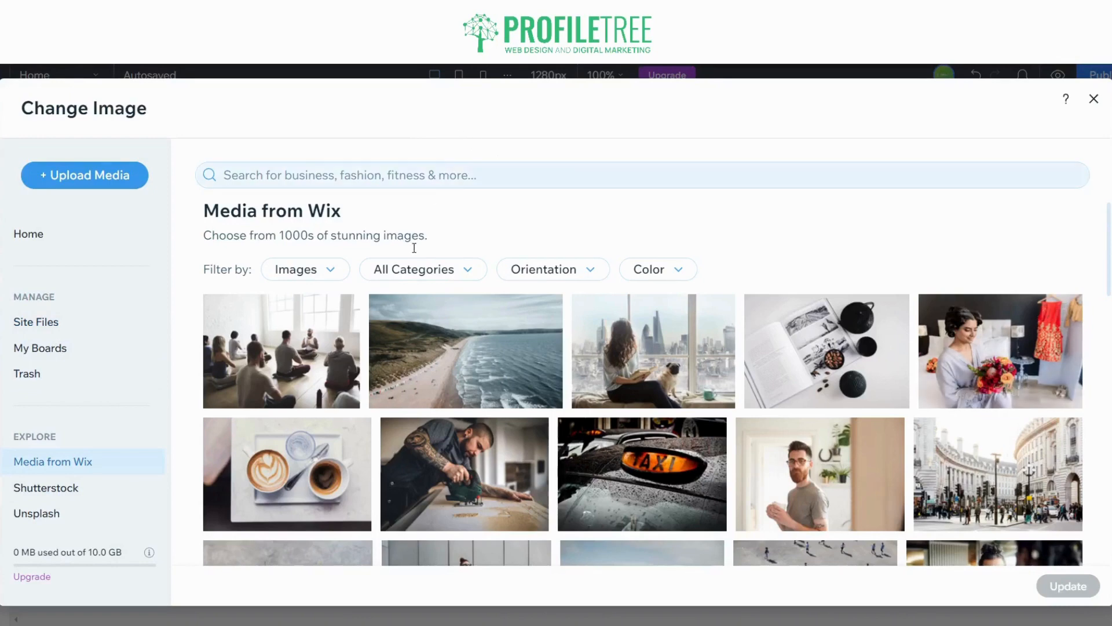
{"action": "left_click", "coordinate": [430, 175]}
{"action": "type", "text": "photography"}
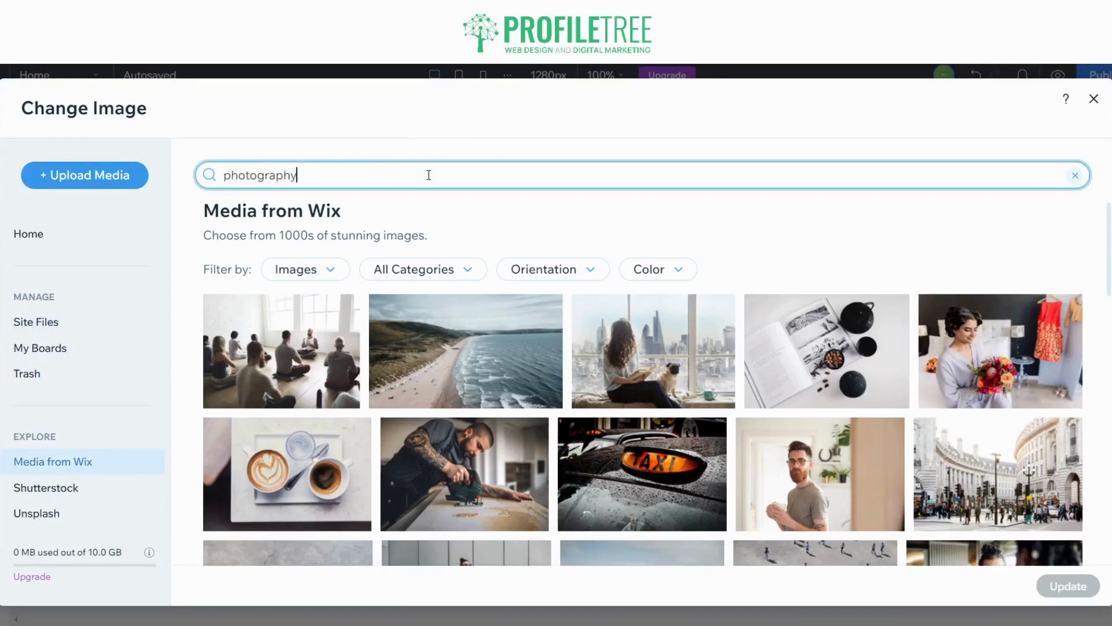
{"action": "key", "text": "Return"}
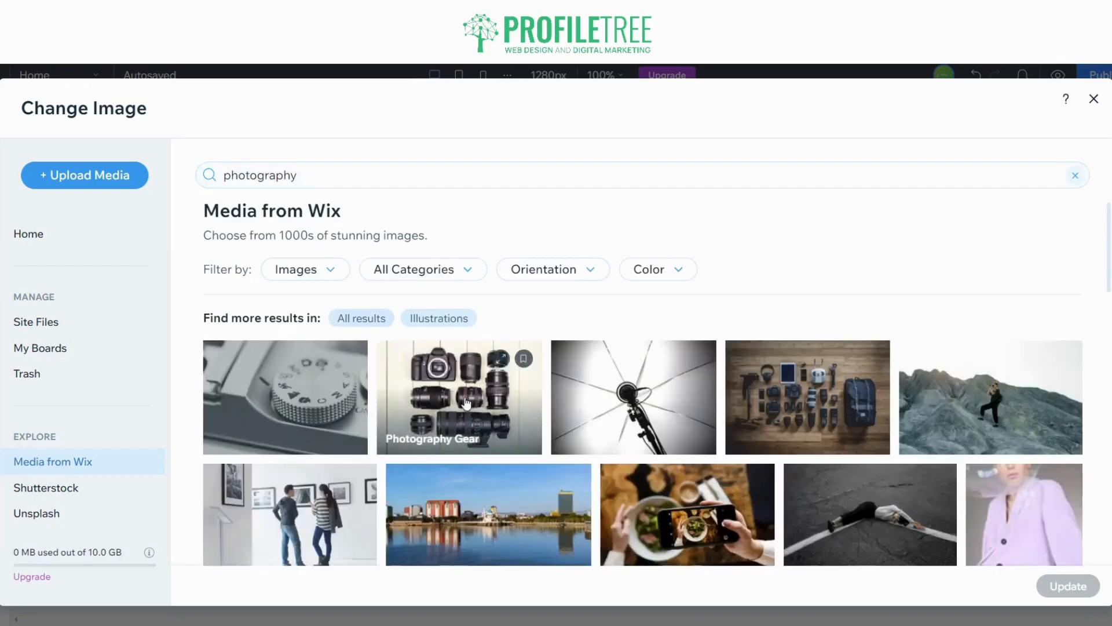
{"action": "left_click", "coordinate": [860, 398]}
{"action": "left_click", "coordinate": [648, 513]}
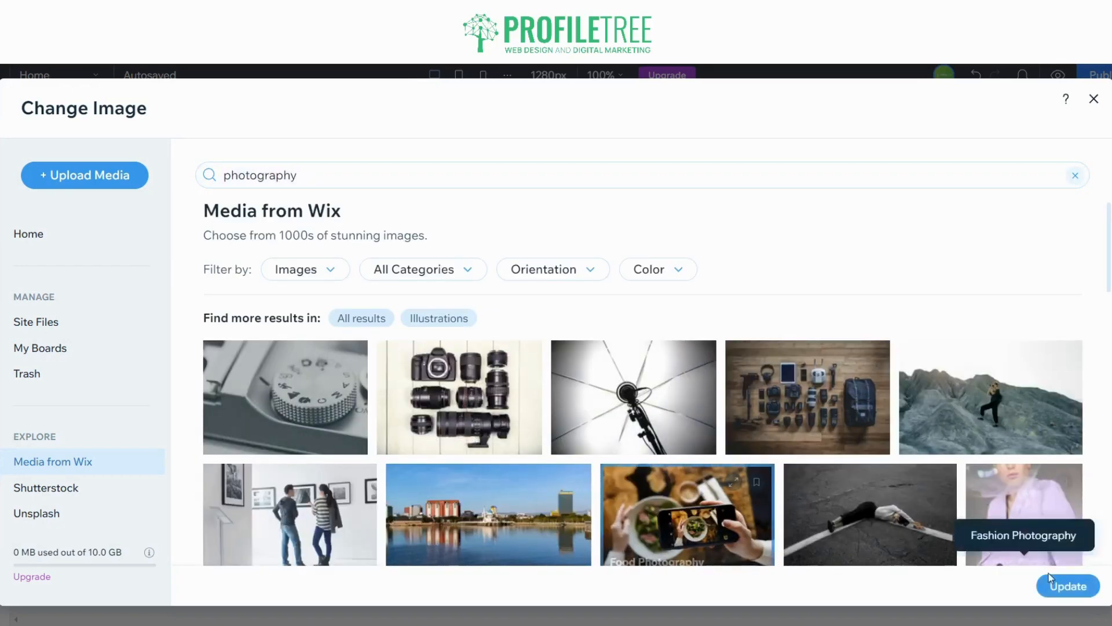
{"action": "left_click", "coordinate": [1049, 577]}
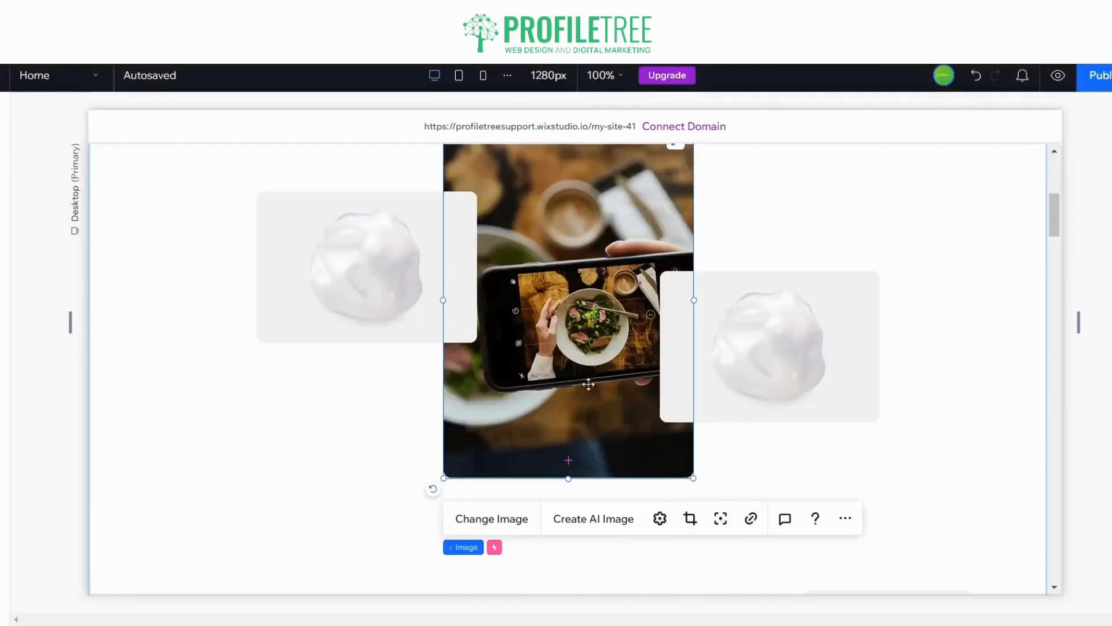
Replace the placeholder image overlapping the tall image's left side with the camera dial close-up from Media from Wix
{"action": "scroll", "coordinate": [574, 358], "scroll_direction": "up", "scroll_amount": 3}
{"action": "left_click", "coordinate": [369, 420]}
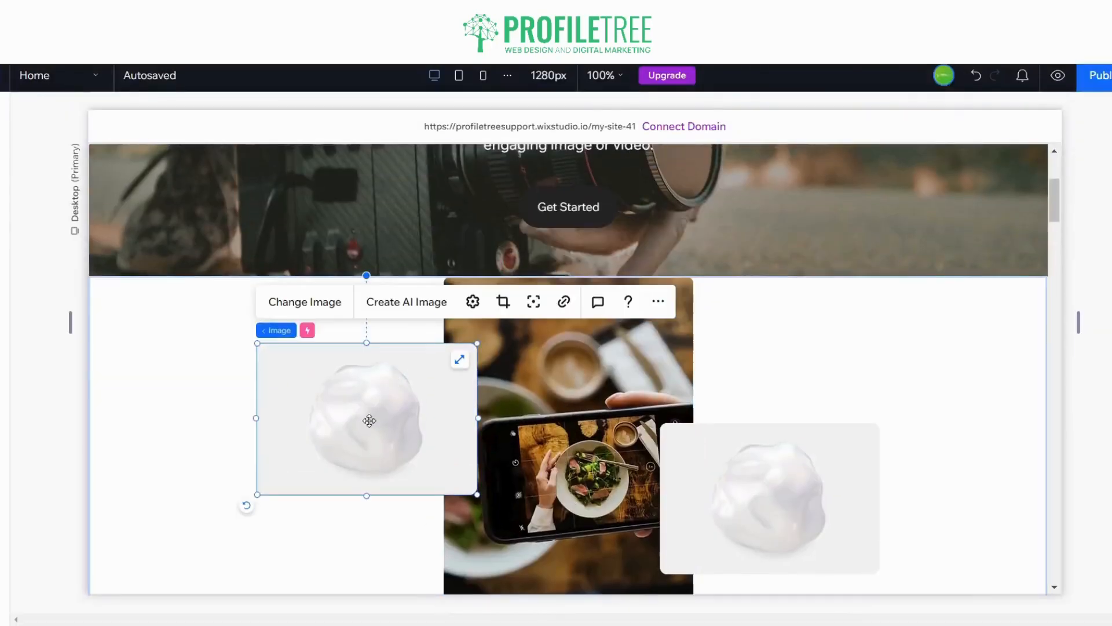
{"action": "left_click", "coordinate": [336, 310]}
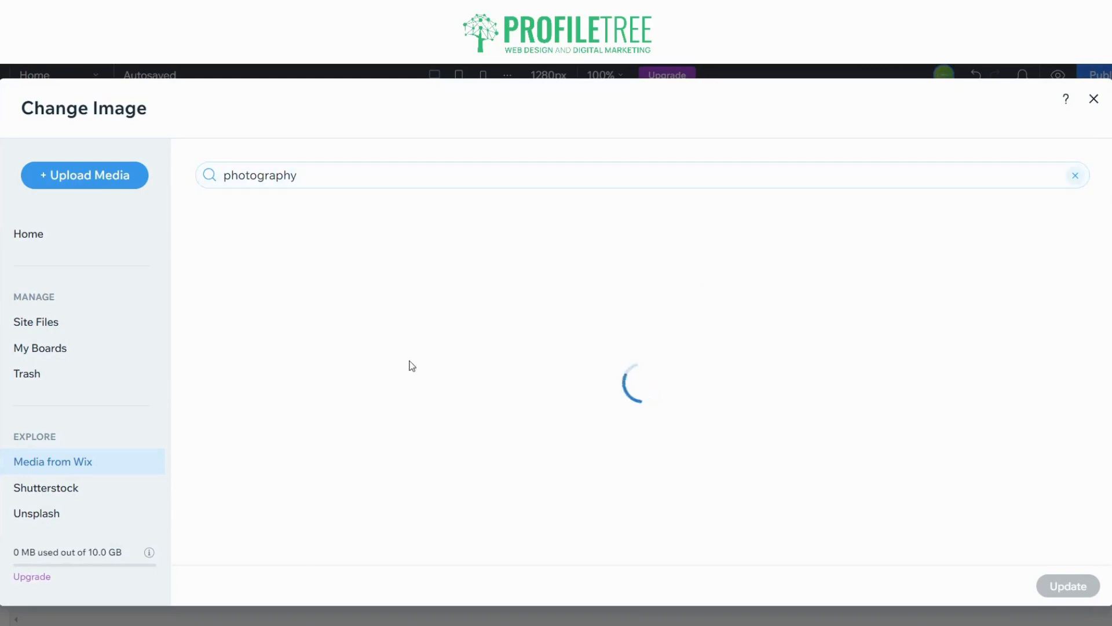
{"action": "left_click", "coordinate": [277, 395]}
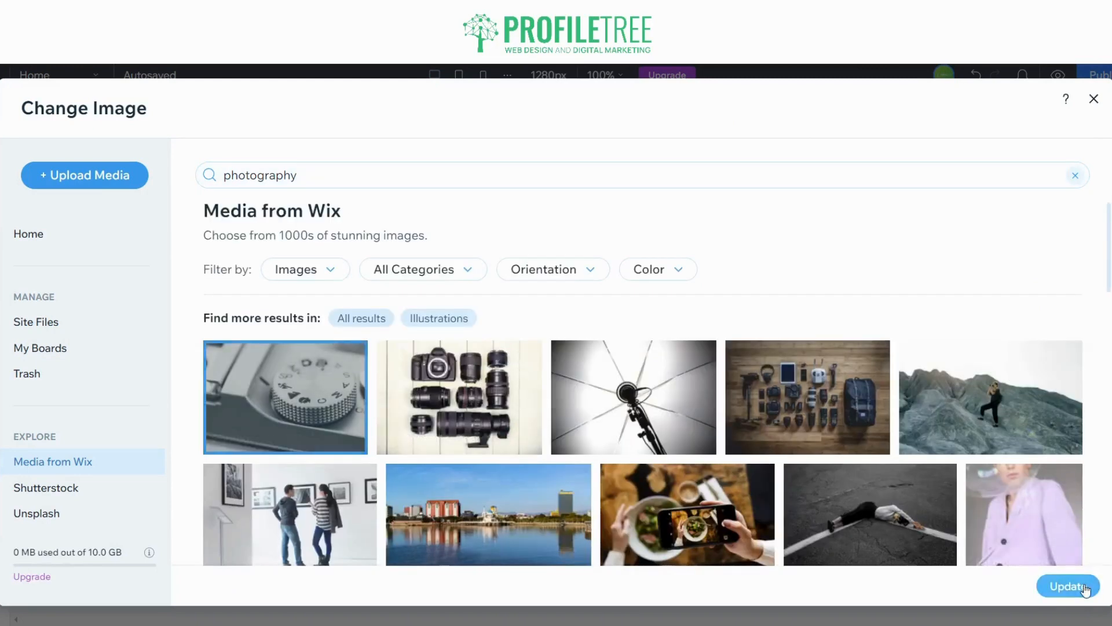
{"action": "left_click", "coordinate": [1083, 587]}
Replace the placeholder image overlapping the tall image's right side with the woman photographer picture from Media from Wix
{"action": "left_click", "coordinate": [774, 512]}
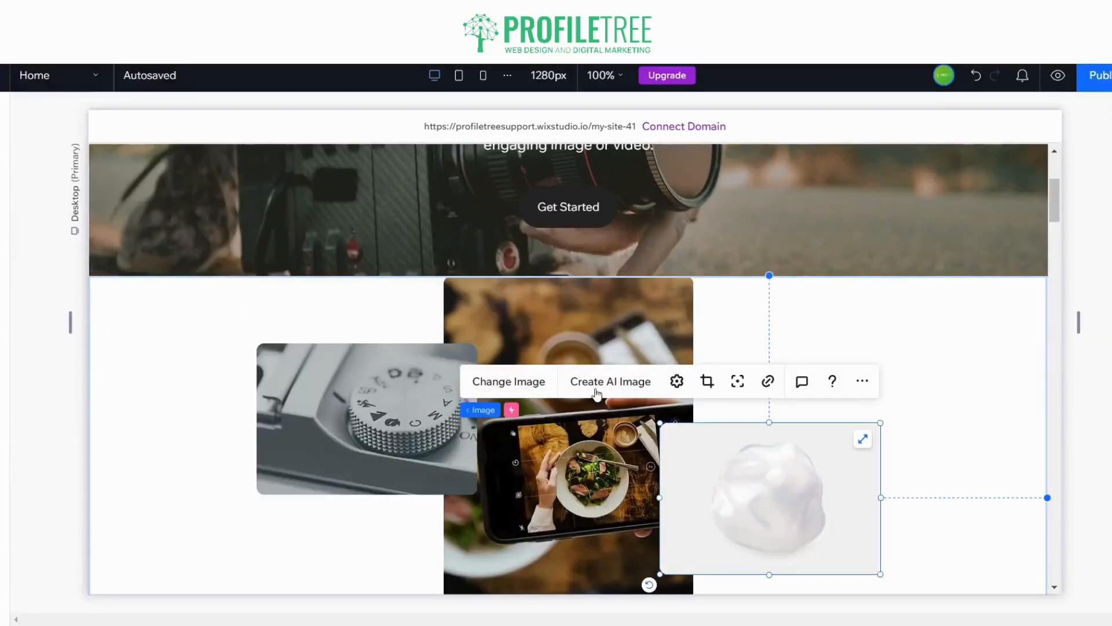
{"action": "left_click", "coordinate": [529, 383]}
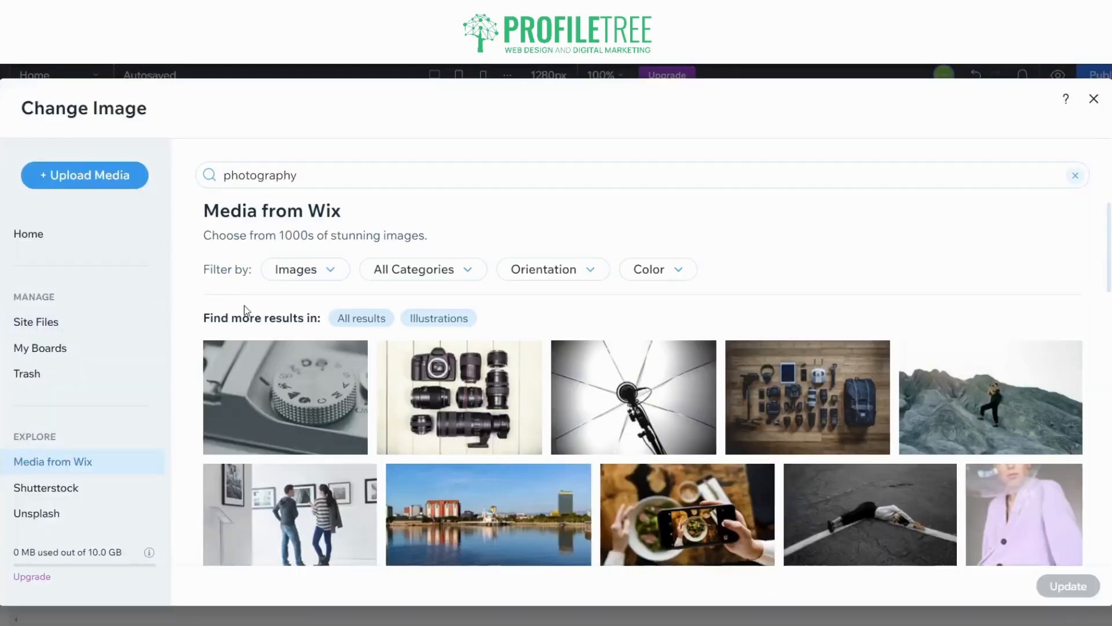
{"action": "left_click", "coordinate": [528, 416]}
{"action": "scroll", "coordinate": [529, 415], "scroll_direction": "down", "scroll_amount": 4}
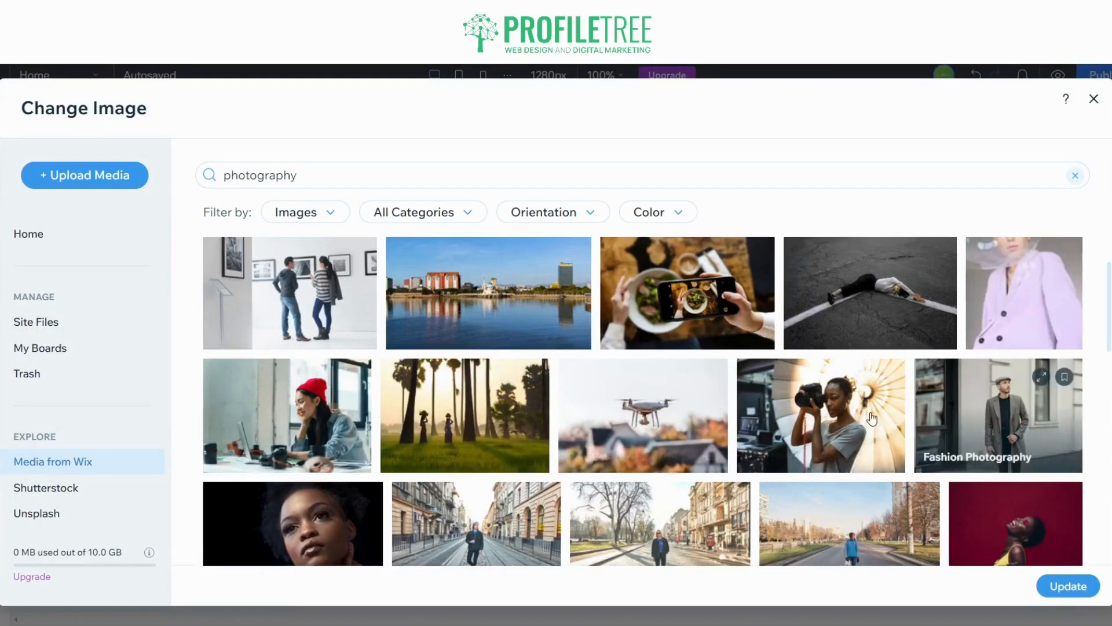
{"action": "left_click", "coordinate": [823, 422]}
{"action": "left_click", "coordinate": [1067, 585]}
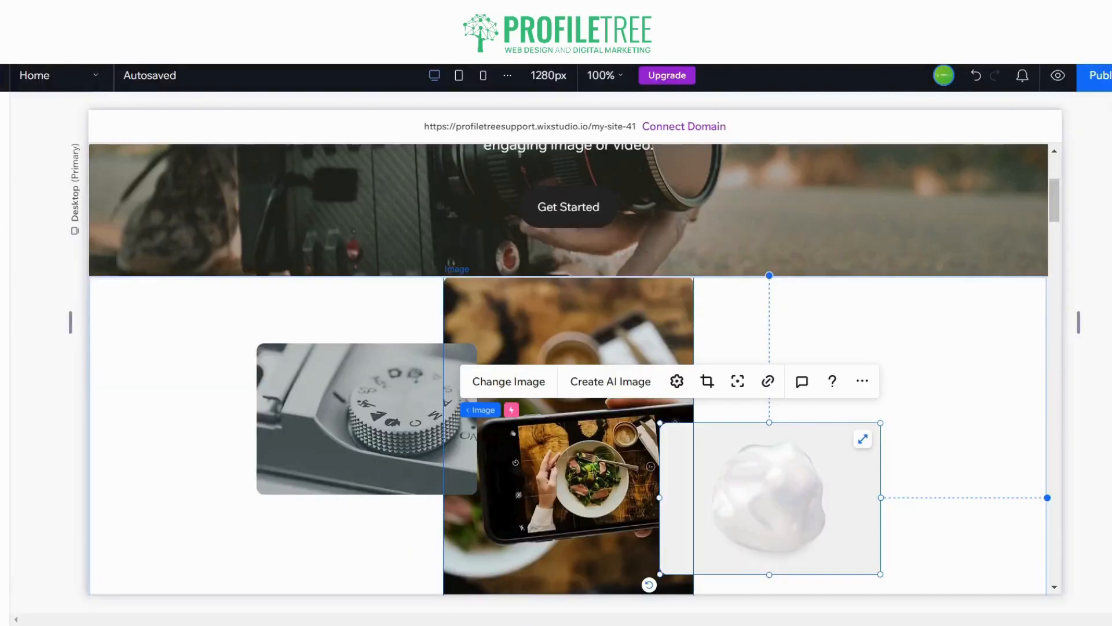
{"action": "scroll", "coordinate": [752, 347], "scroll_direction": "down", "scroll_amount": 6}
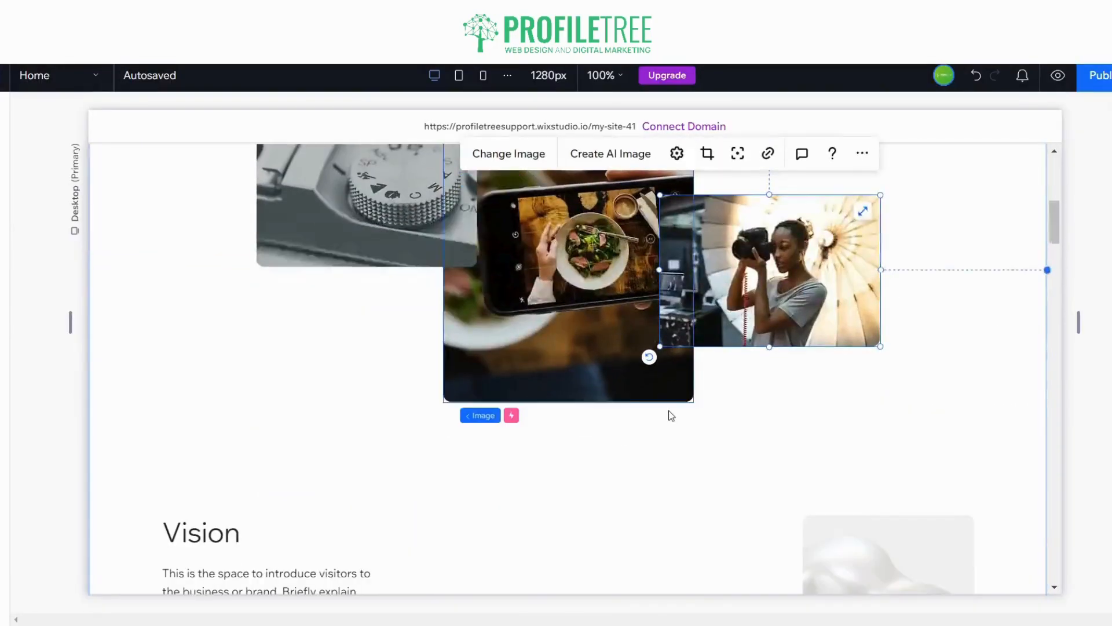
{"action": "scroll", "coordinate": [405, 402], "scroll_direction": "up", "scroll_amount": 7}
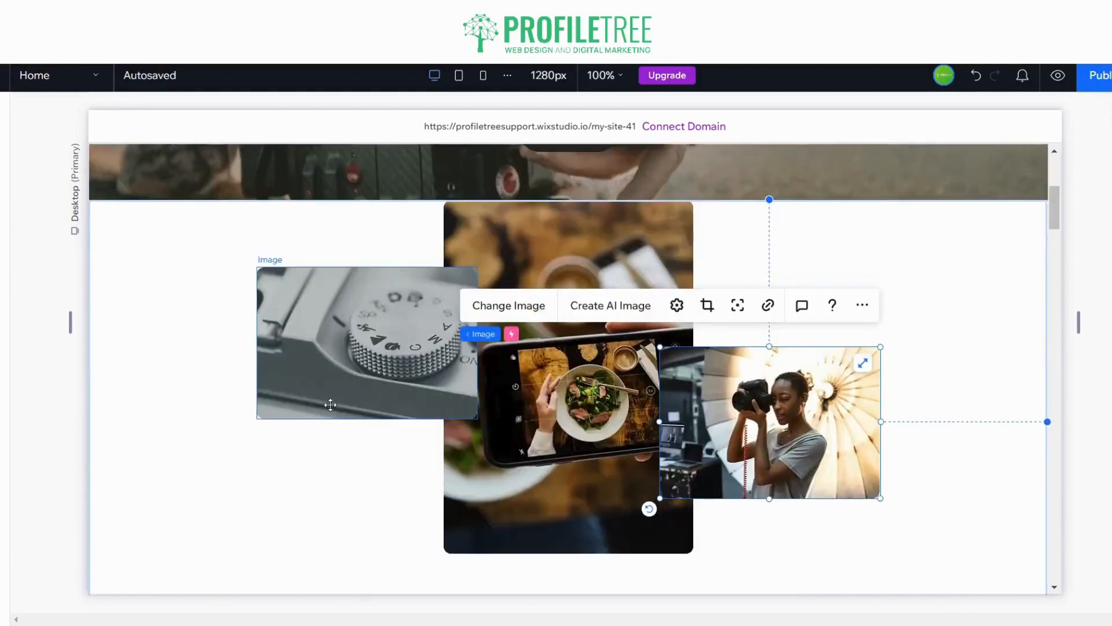
{"action": "scroll", "coordinate": [307, 308], "scroll_direction": "down", "scroll_amount": 1}
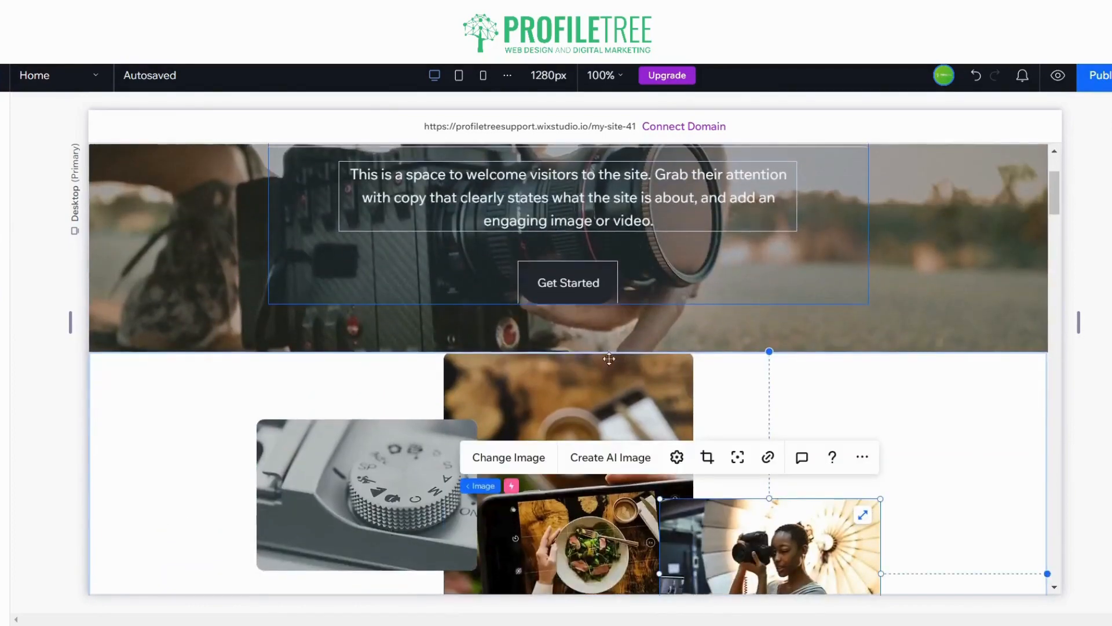
Show the inspector for the welcome section and set its height to 500 px after trying 600 px
{"action": "left_click", "coordinate": [791, 337]}
{"action": "scroll", "coordinate": [682, 394], "scroll_direction": "up", "scroll_amount": 2}
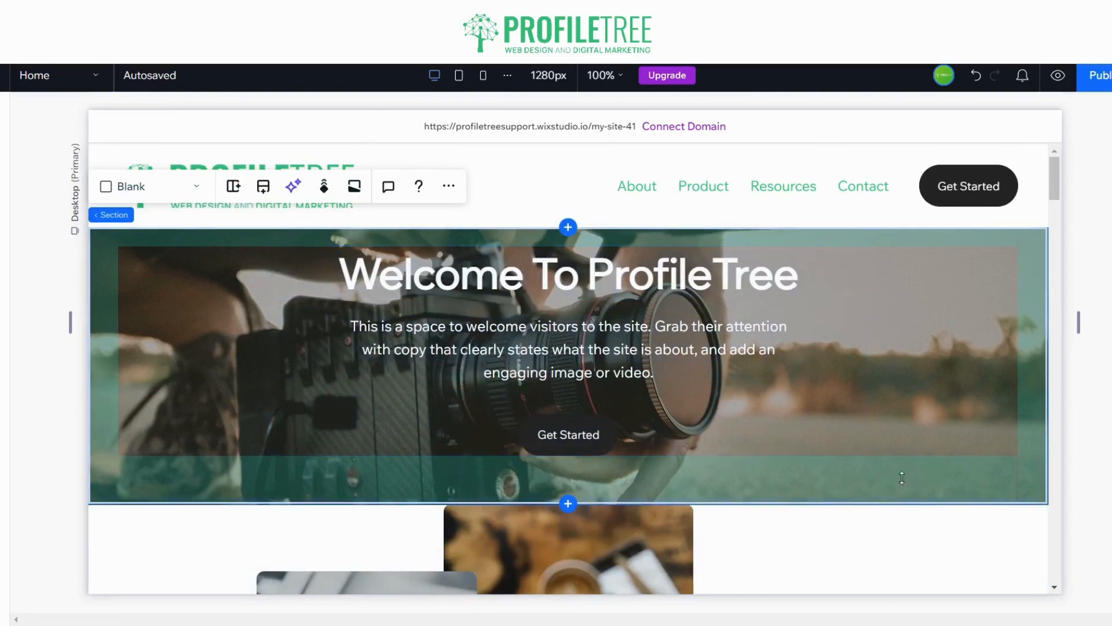
{"action": "left_click", "coordinate": [1110, 116]}
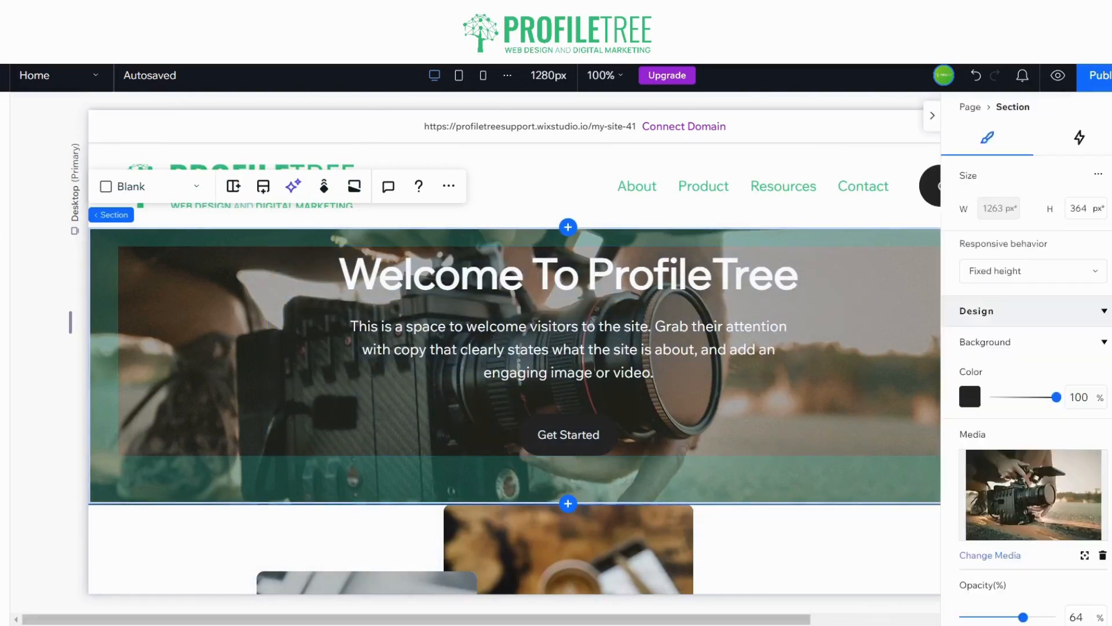
{"action": "left_click", "coordinate": [969, 108]}
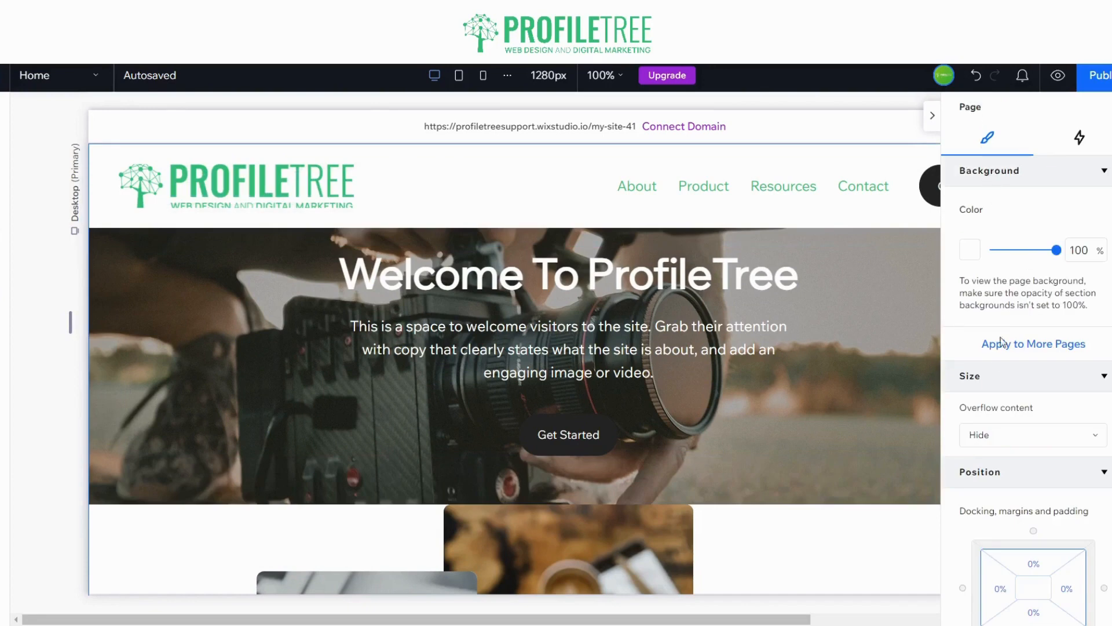
{"action": "scroll", "coordinate": [1007, 475], "scroll_direction": "down", "scroll_amount": 2}
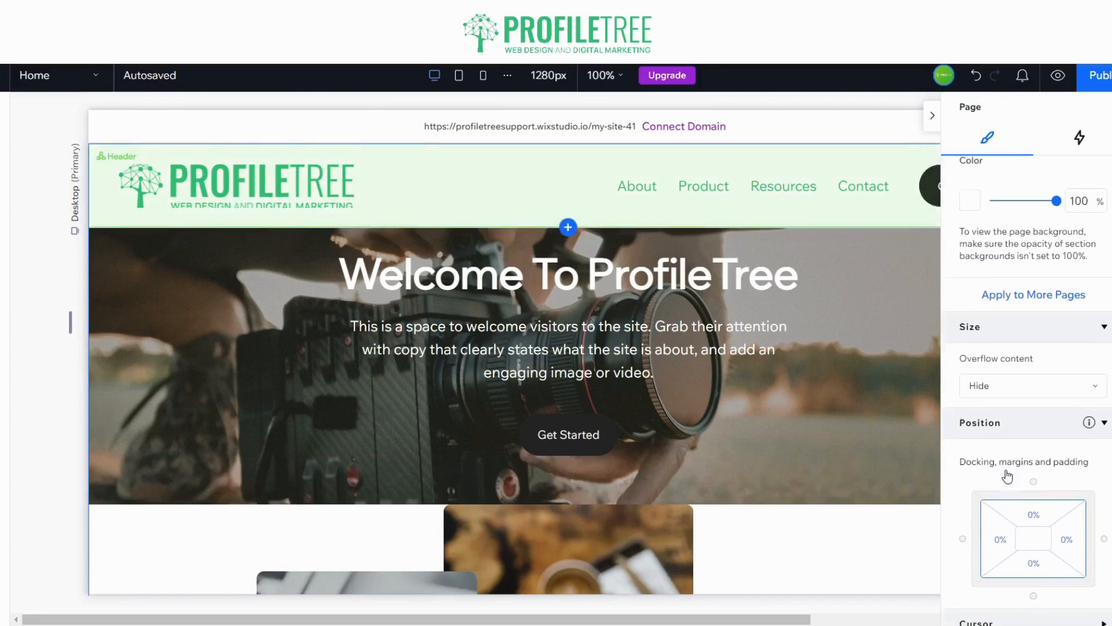
{"action": "left_click", "coordinate": [903, 455]}
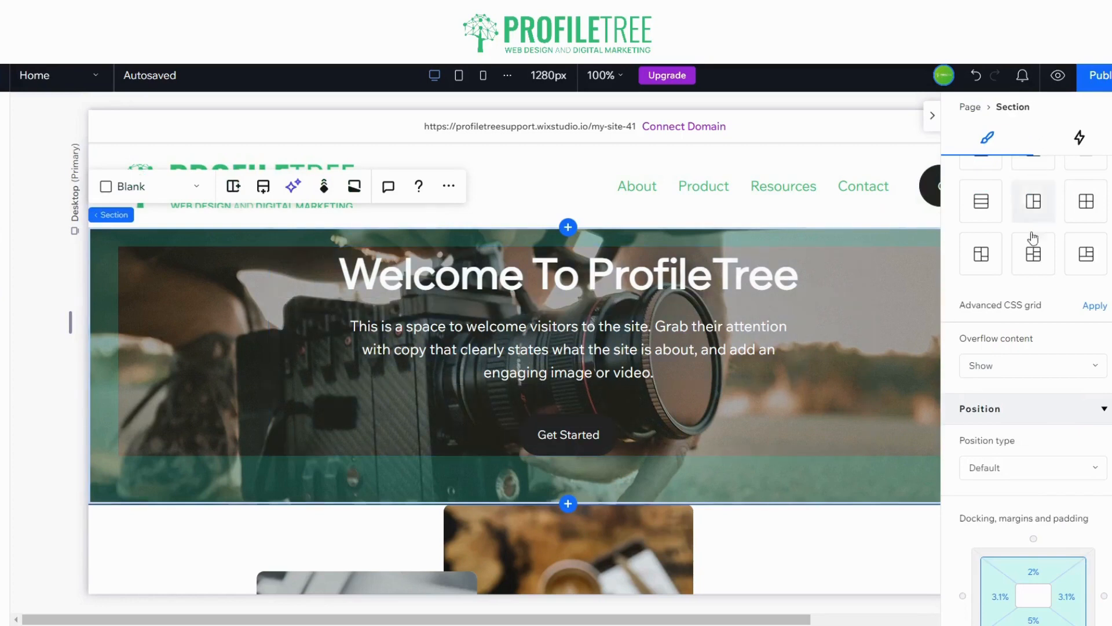
{"action": "scroll", "coordinate": [1031, 248], "scroll_direction": "up", "scroll_amount": 4}
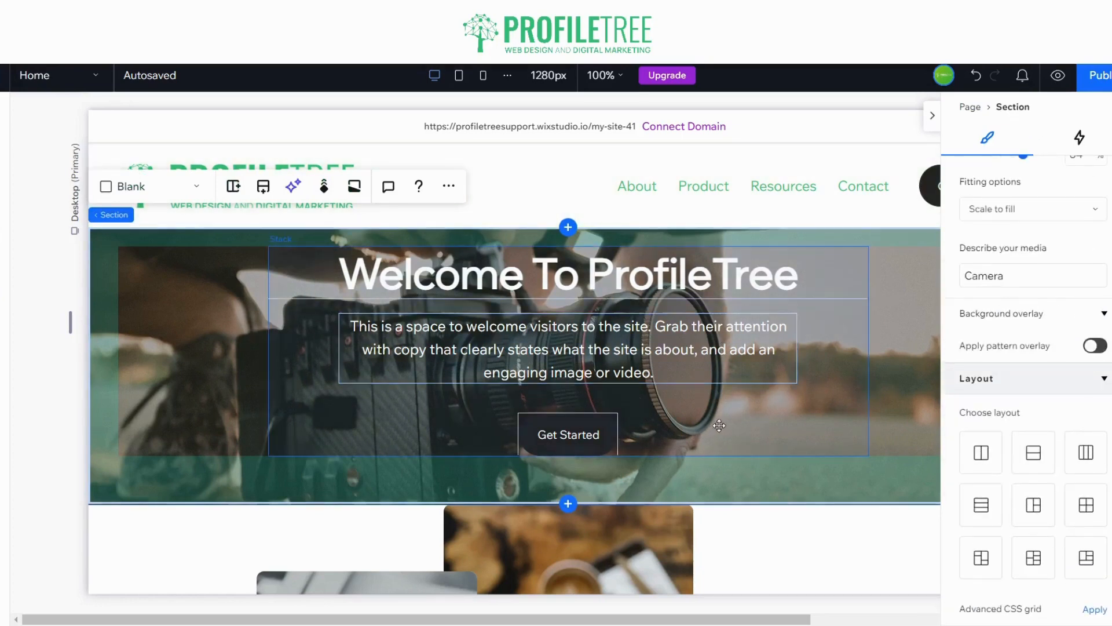
{"action": "scroll", "coordinate": [1005, 290], "scroll_direction": "up", "scroll_amount": 8}
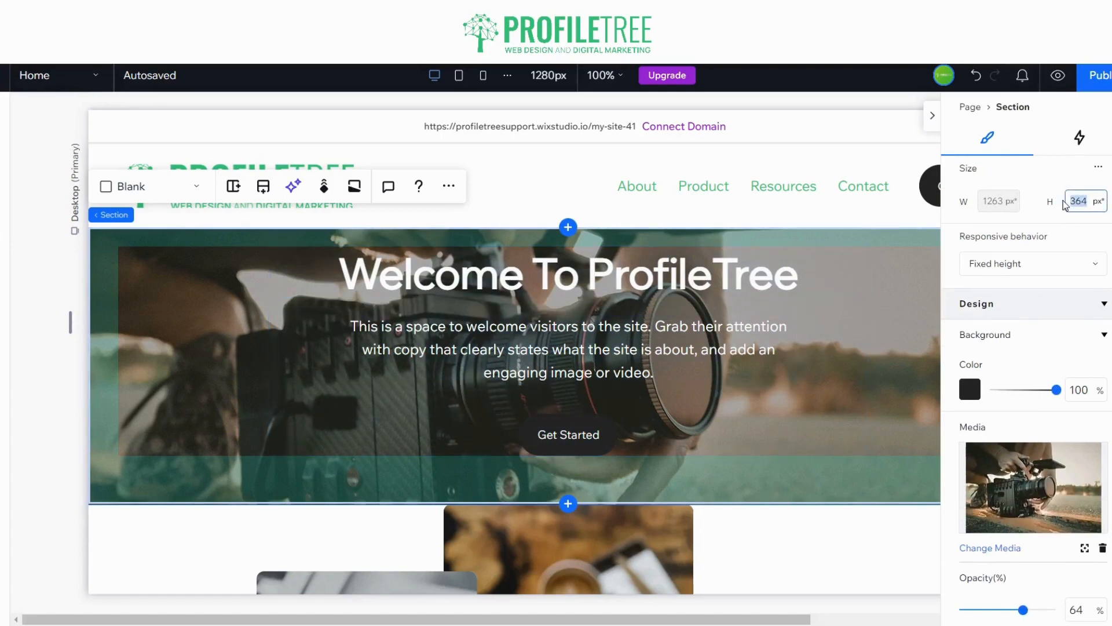
{"action": "type", "text": "600"}
{"action": "key", "text": "Return"}
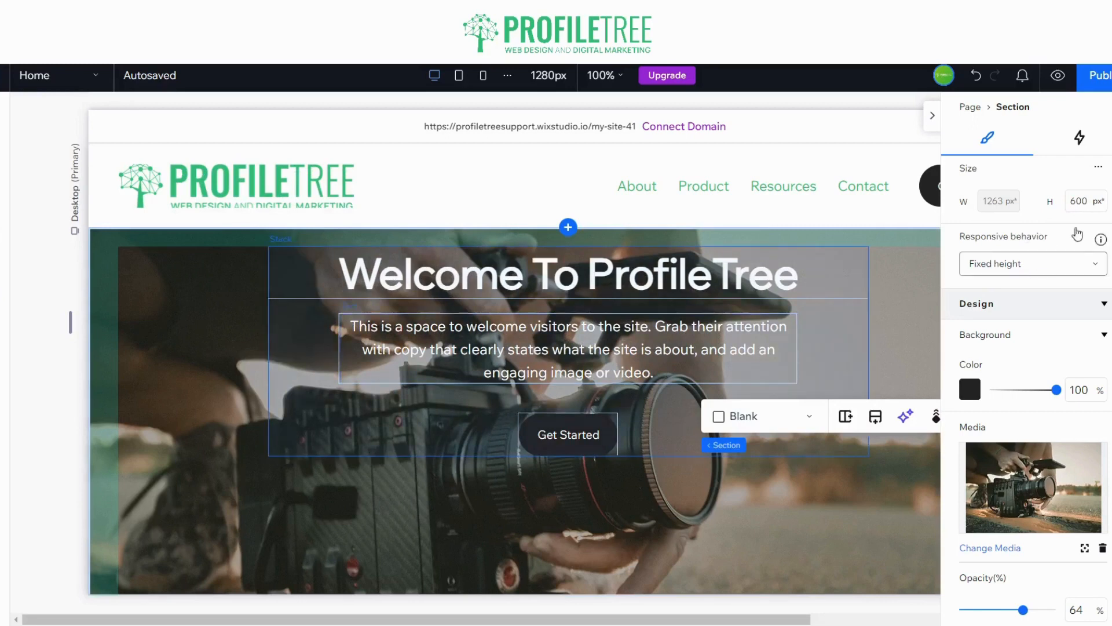
{"action": "left_click", "coordinate": [1089, 200]}
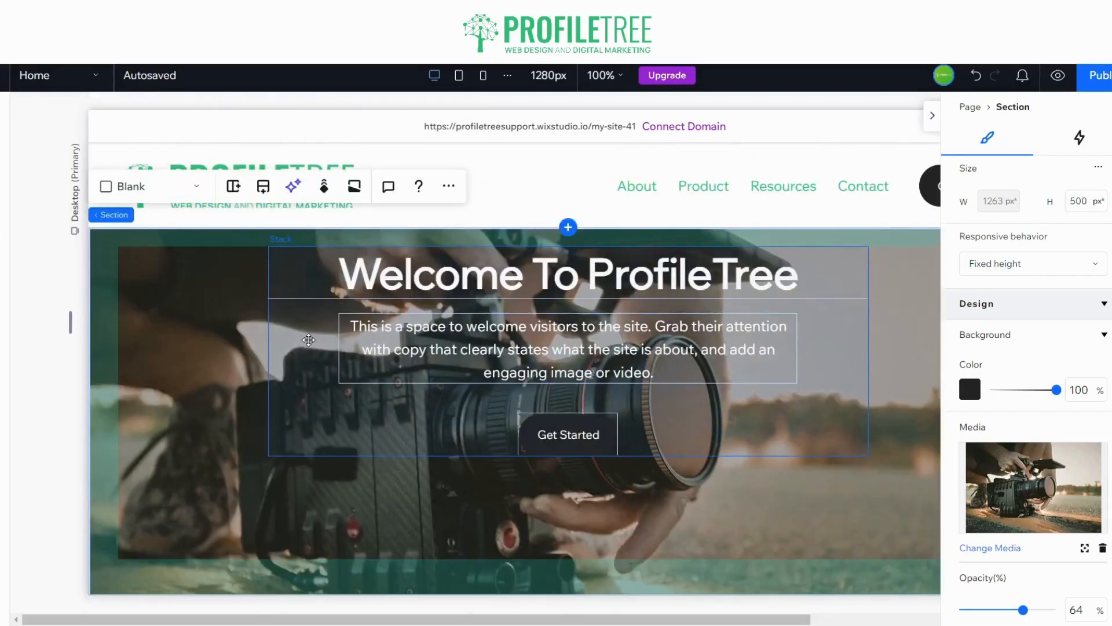
Move the welcome section's text and button stack down to the vertical centre of the section, at about Y 87 px
{"action": "left_click", "coordinate": [294, 260]}
{"action": "left_click_drag", "start_coordinate": [276, 255], "coordinate": [280, 320]}
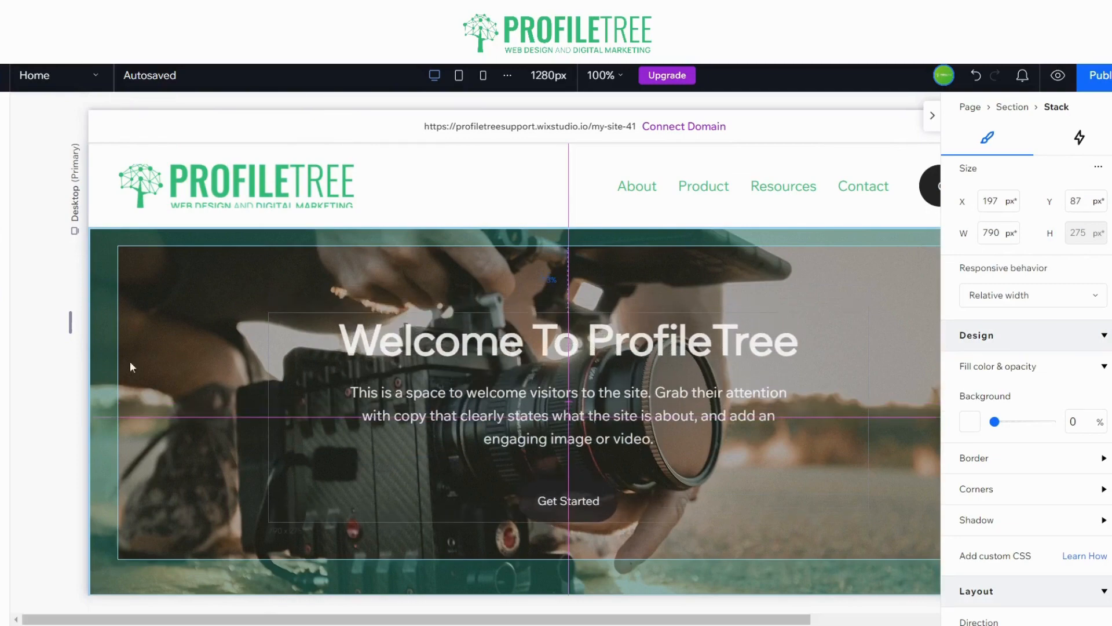
{"action": "left_click", "coordinate": [158, 384]}
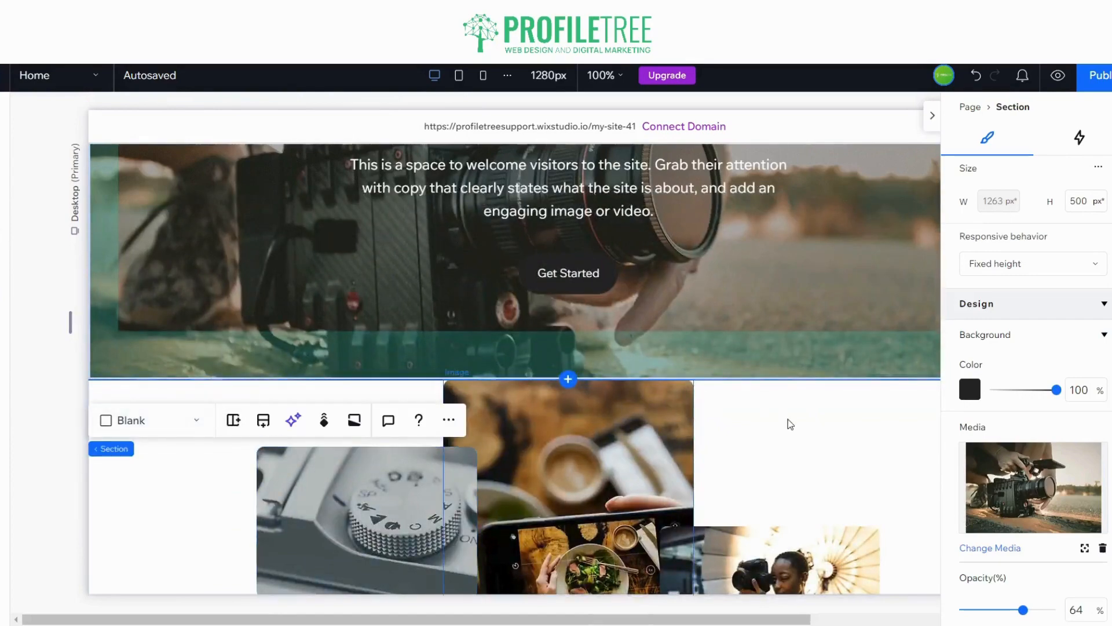
Try adding a blank section between the Vision and About sections, and delete it
{"action": "scroll", "coordinate": [787, 445], "scroll_direction": "down", "scroll_amount": 1}
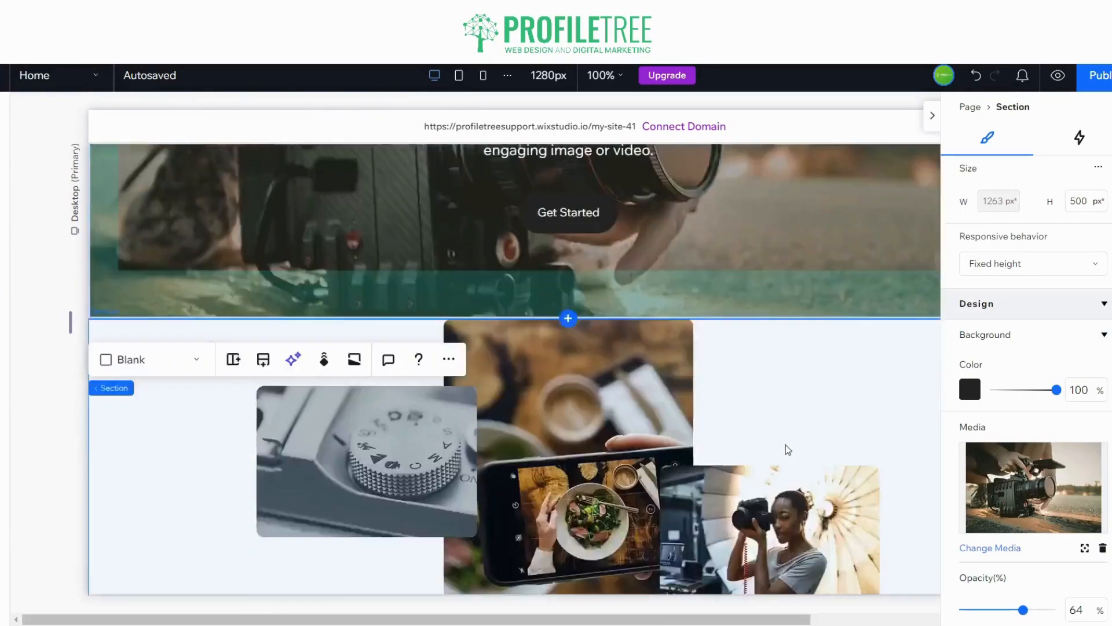
{"action": "scroll", "coordinate": [788, 450], "scroll_direction": "down", "scroll_amount": 8}
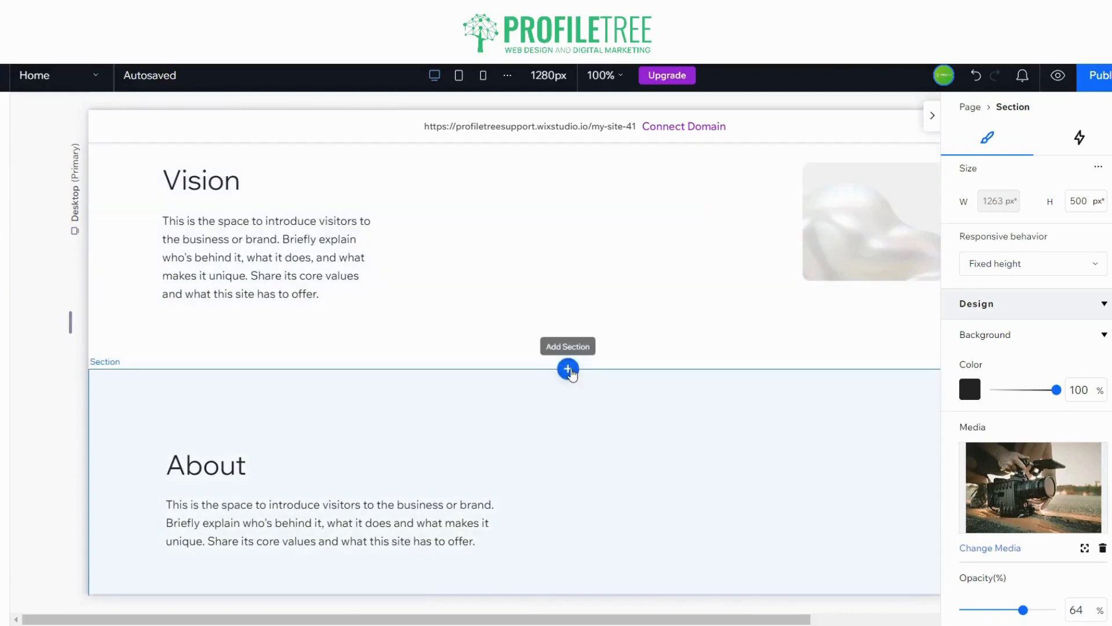
{"action": "left_click", "coordinate": [591, 375]}
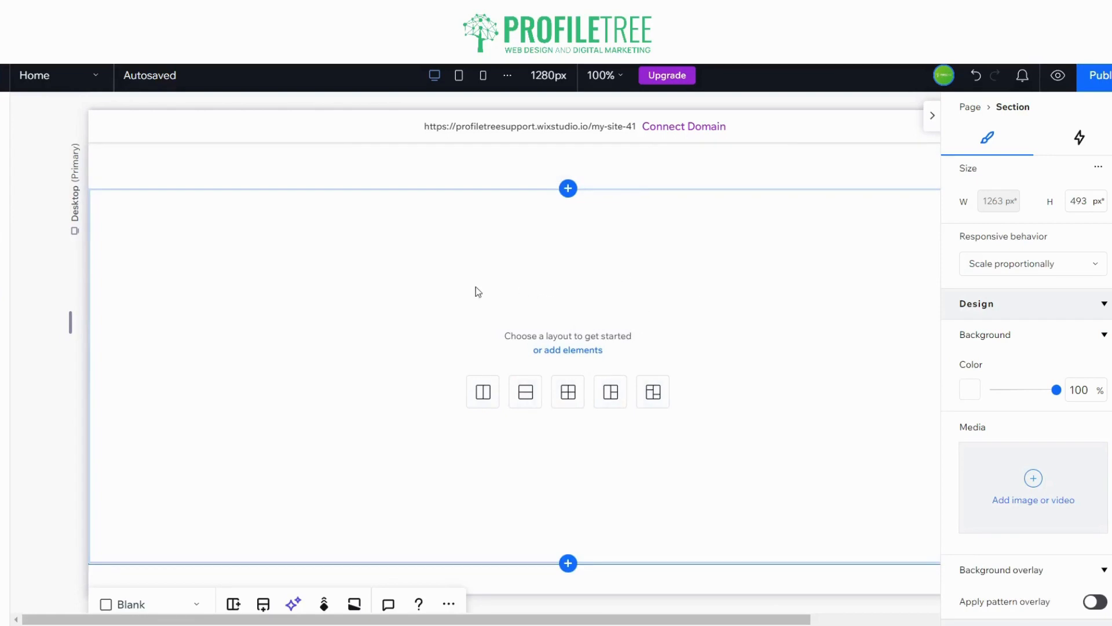
{"action": "key", "text": "Delete"}
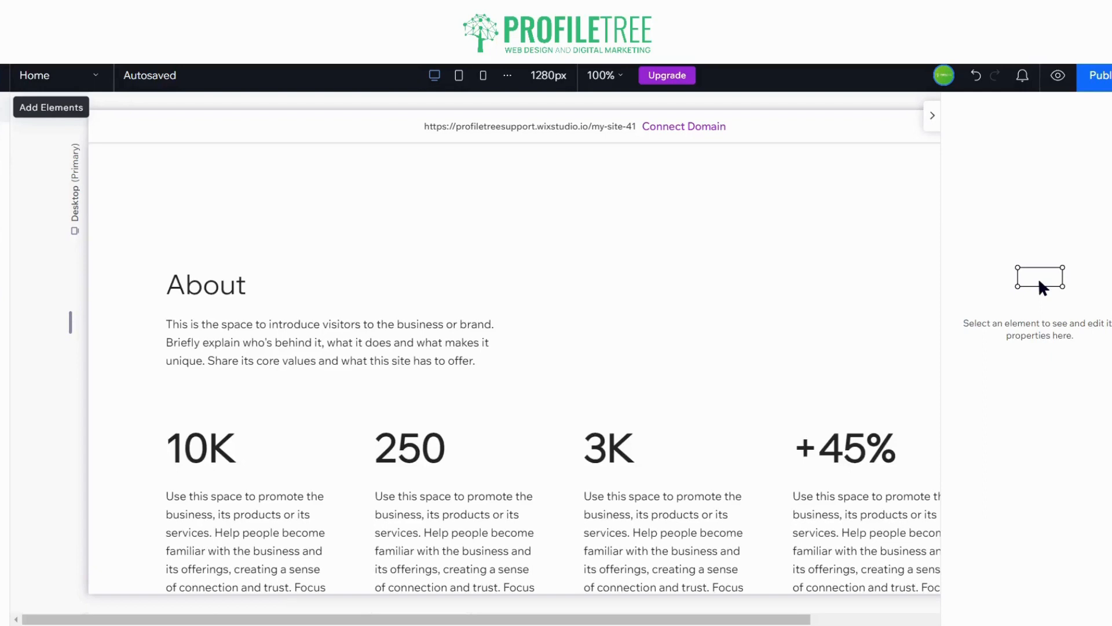
Browse the designed section templates in the Welcome, About, Banner, Testimonials and Projects categories
{"action": "left_click", "coordinate": [2, 107]}
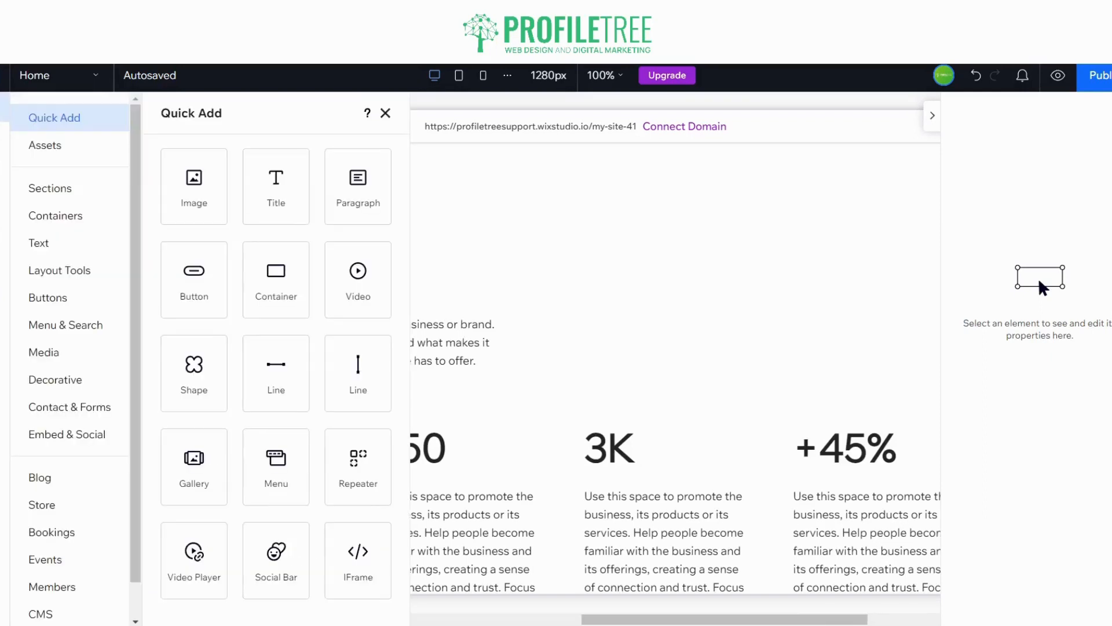
{"action": "left_click", "coordinate": [36, 194]}
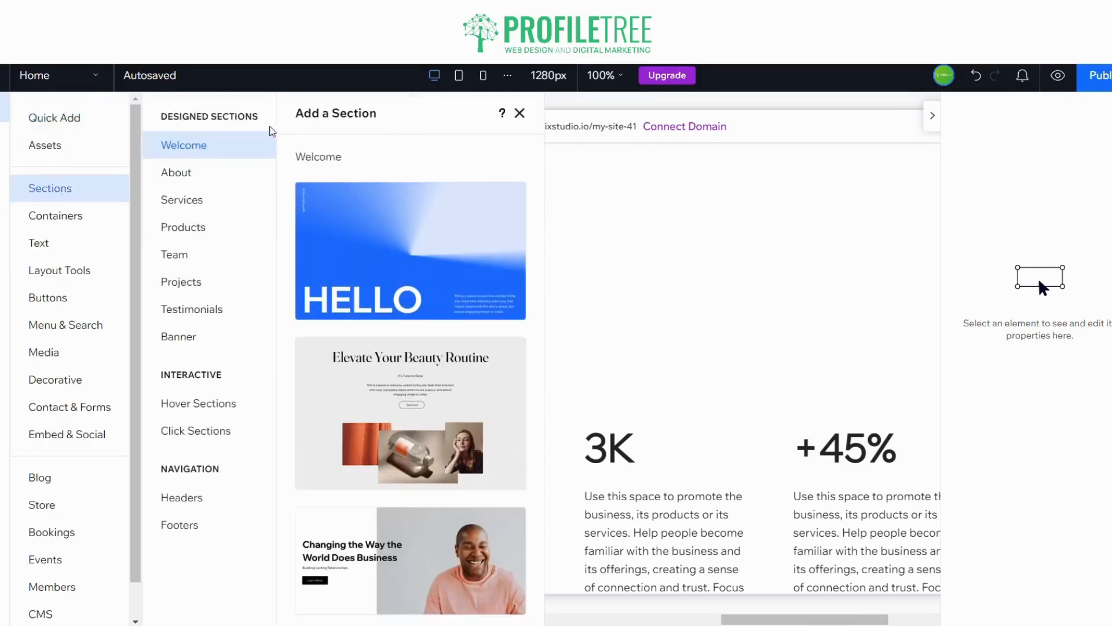
{"action": "left_click", "coordinate": [189, 180]}
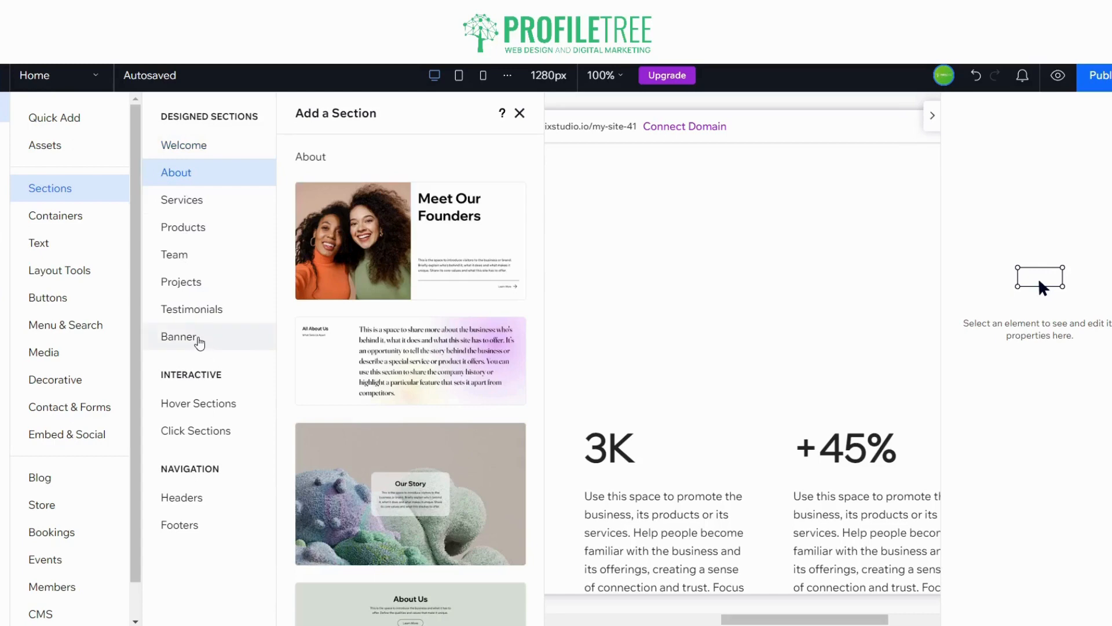
{"action": "left_click", "coordinate": [199, 340]}
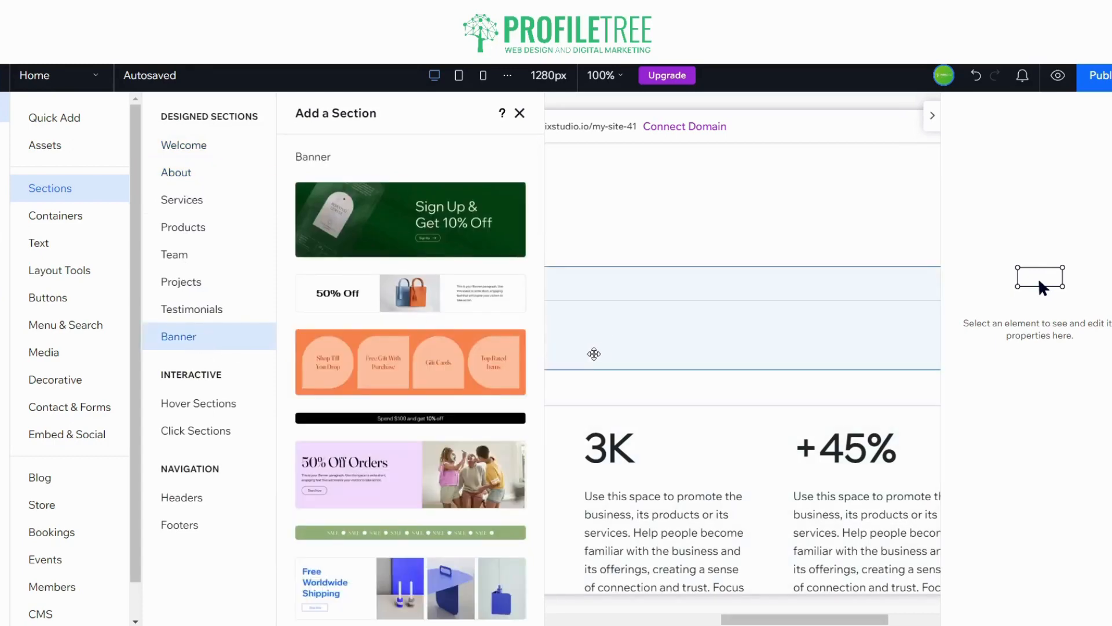
{"action": "scroll", "coordinate": [307, 394], "scroll_direction": "down", "scroll_amount": 4}
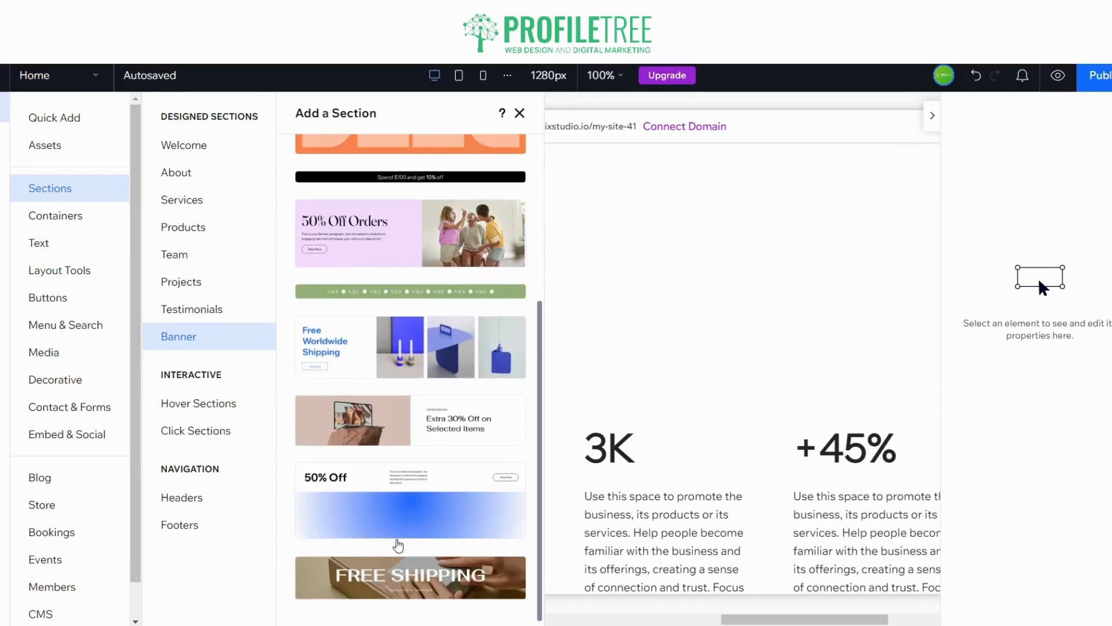
{"action": "scroll", "coordinate": [411, 496], "scroll_direction": "up", "scroll_amount": 3}
{"action": "scroll", "coordinate": [415, 489], "scroll_direction": "up", "scroll_amount": 2}
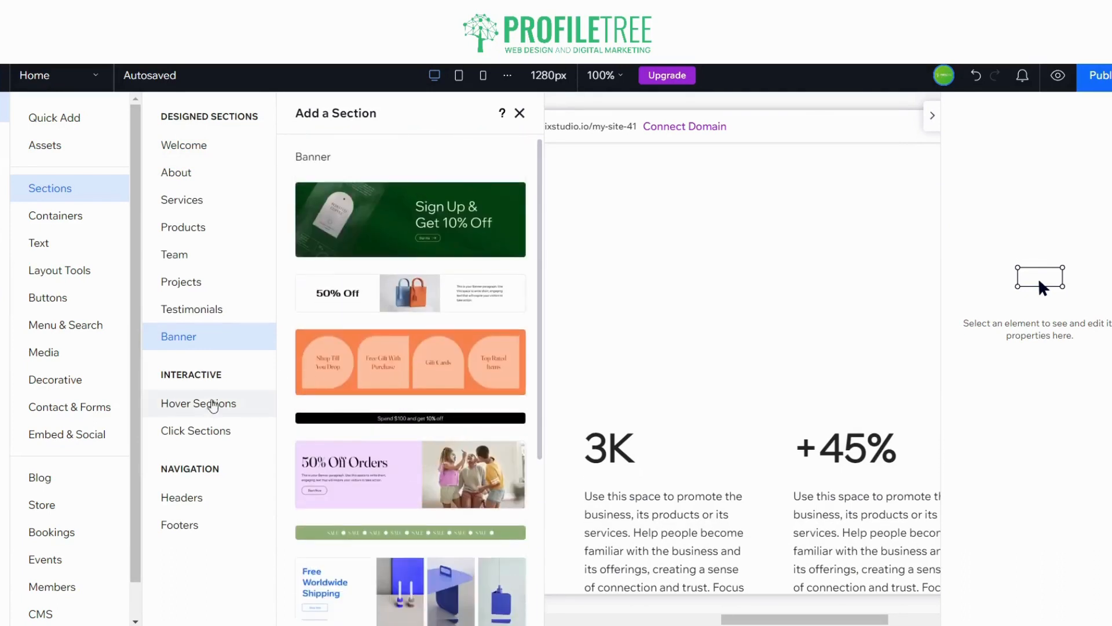
{"action": "left_click", "coordinate": [206, 316]}
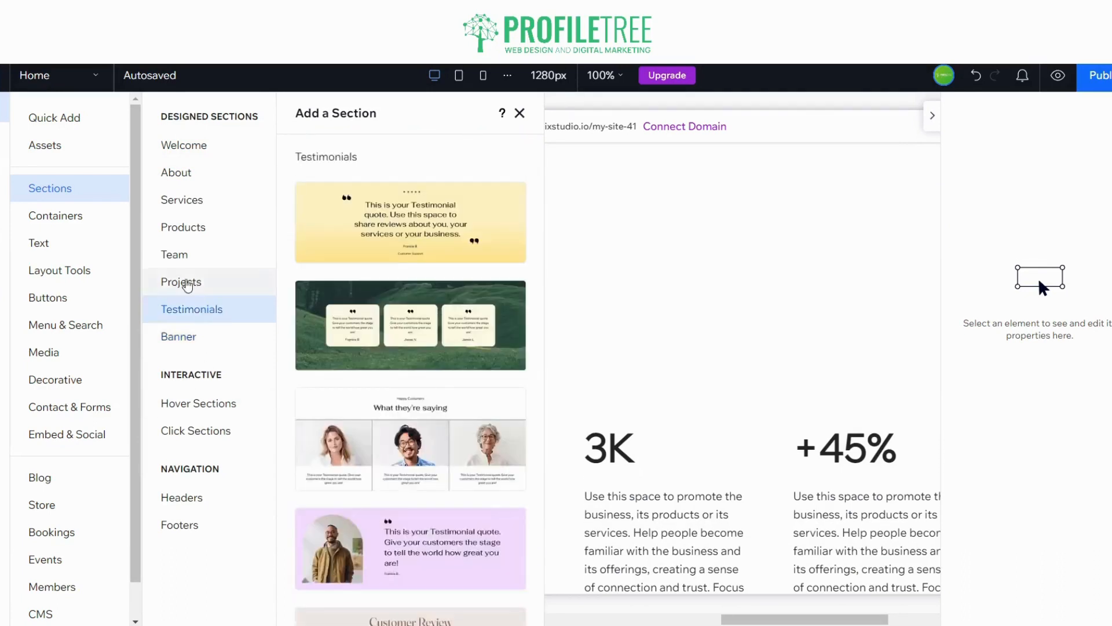
{"action": "left_click", "coordinate": [186, 284]}
Add the four-member Team section template with portrait photos below the Vision section, and hide the inspector
{"action": "left_click", "coordinate": [220, 264]}
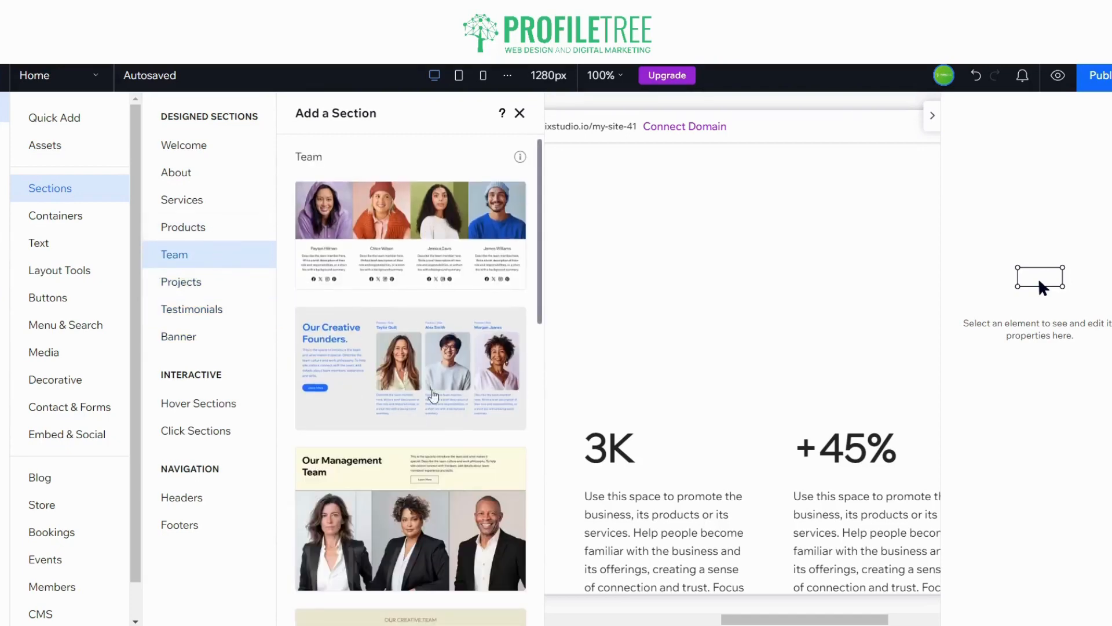
{"action": "left_click", "coordinate": [432, 394]}
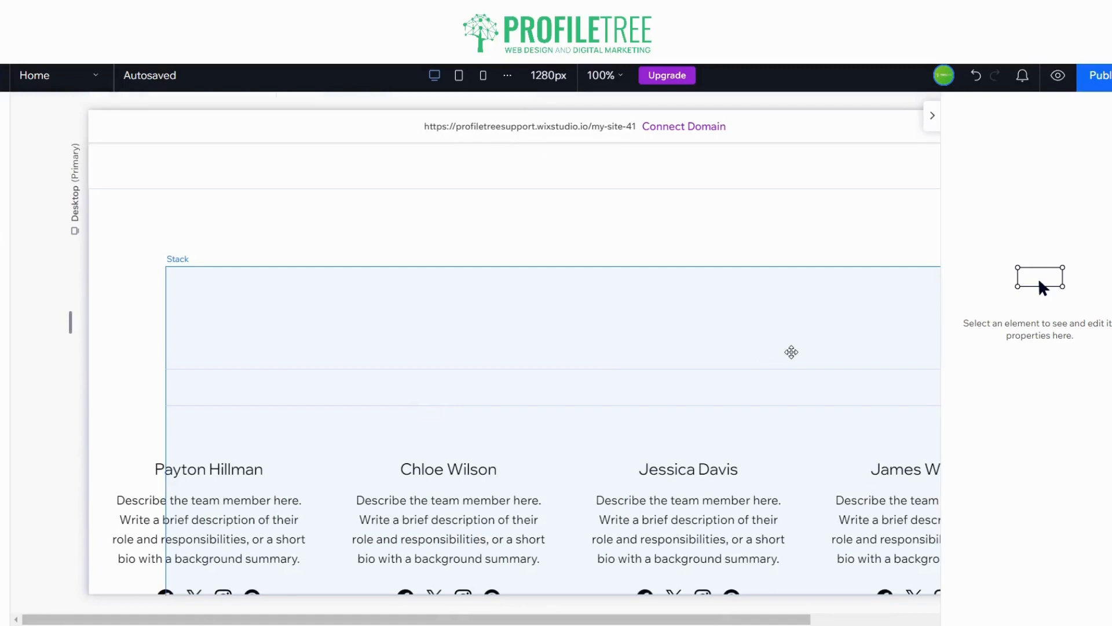
{"action": "key", "text": "ctrl+z"}
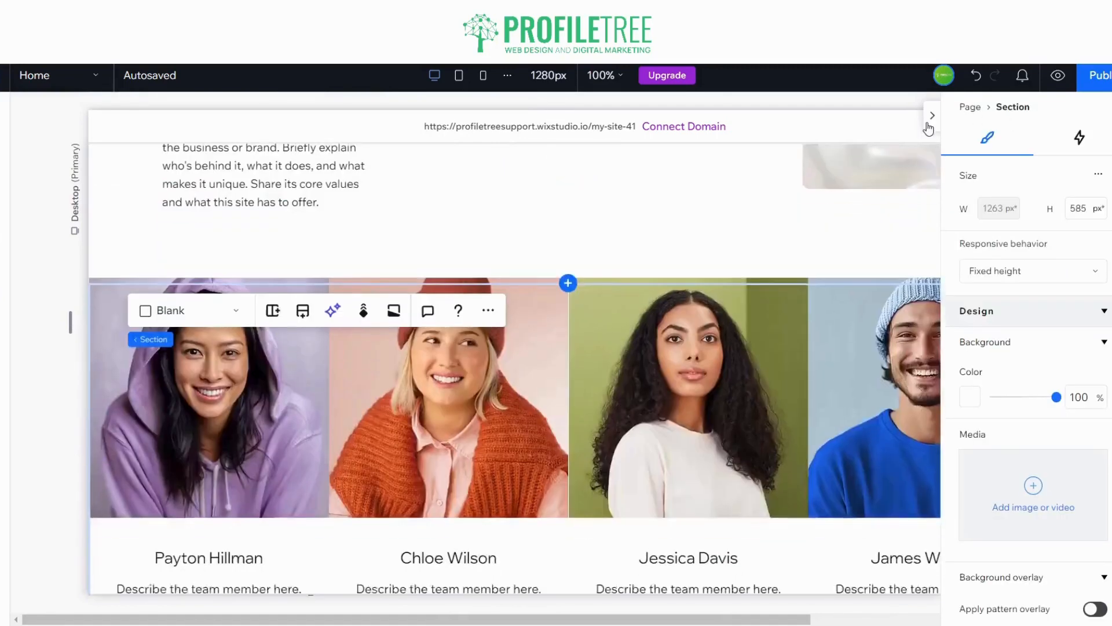
{"action": "left_click", "coordinate": [929, 127]}
{"action": "scroll", "coordinate": [751, 313], "scroll_direction": "up", "scroll_amount": 10}
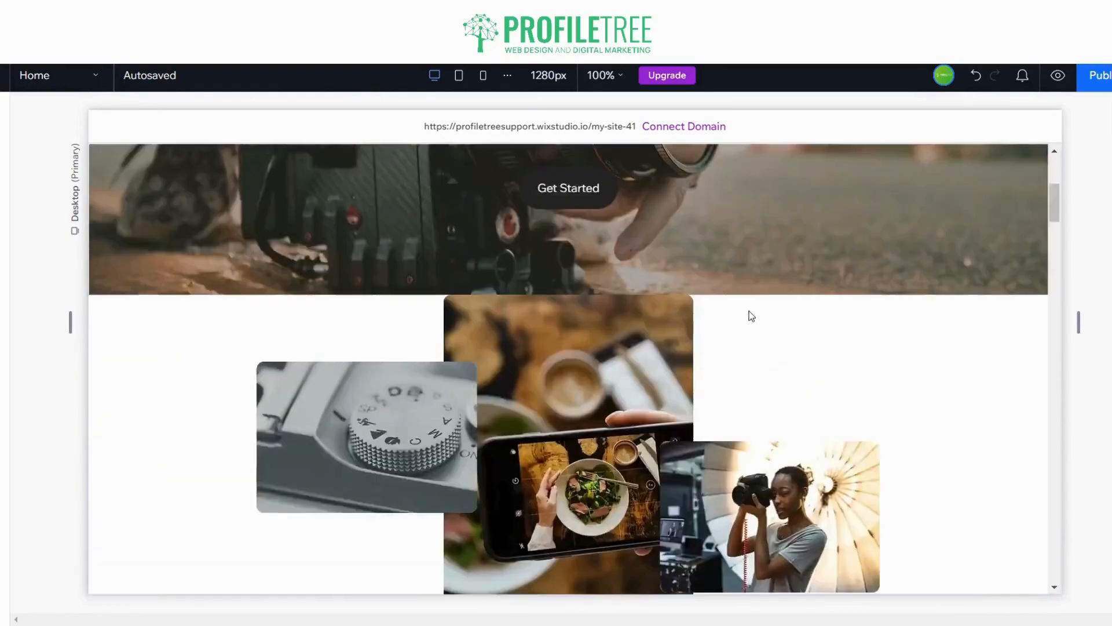
{"action": "scroll", "coordinate": [625, 296], "scroll_direction": "up", "scroll_amount": 6}
{"action": "scroll", "coordinate": [492, 255], "scroll_direction": "down", "scroll_amount": 5}
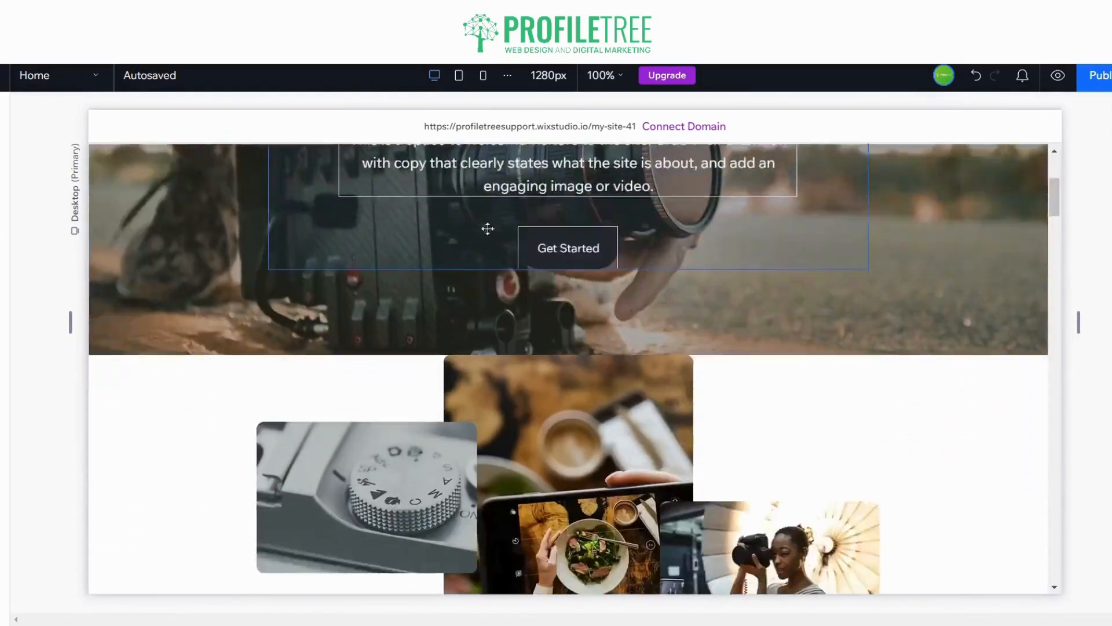
{"action": "scroll", "coordinate": [521, 215], "scroll_direction": "up", "scroll_amount": 5}
{"action": "scroll", "coordinate": [673, 248], "scroll_direction": "down", "scroll_amount": 6}
{"action": "scroll", "coordinate": [471, 198], "scroll_direction": "up", "scroll_amount": 1}
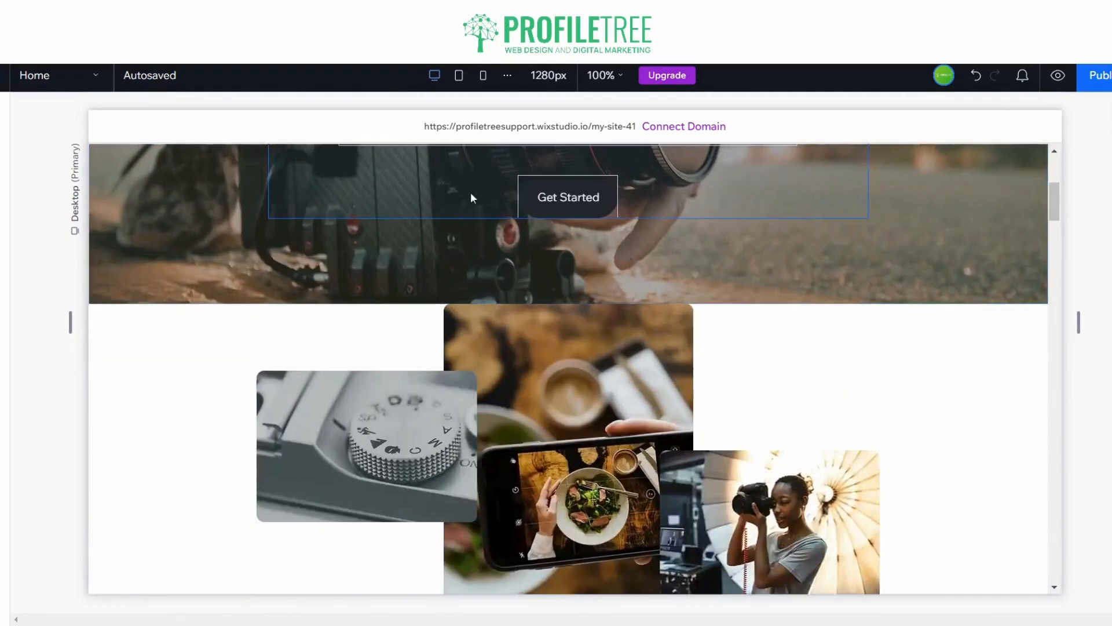
Review the page layout from the header and welcome section down to the new team section
{"action": "scroll", "coordinate": [471, 198], "scroll_direction": "down", "scroll_amount": 3}
{"action": "scroll", "coordinate": [277, 382], "scroll_direction": "down", "scroll_amount": 3}
{"action": "left_click", "coordinate": [275, 272]}
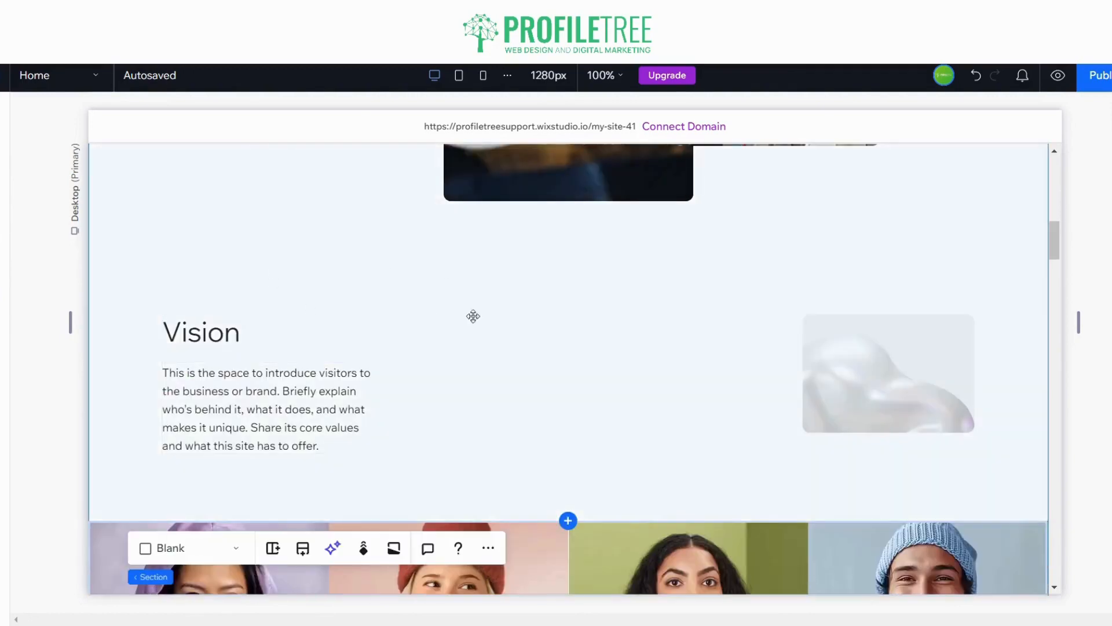
{"action": "scroll", "coordinate": [218, 266], "scroll_direction": "up", "scroll_amount": 3}
{"action": "scroll", "coordinate": [355, 266], "scroll_direction": "down", "scroll_amount": 8}
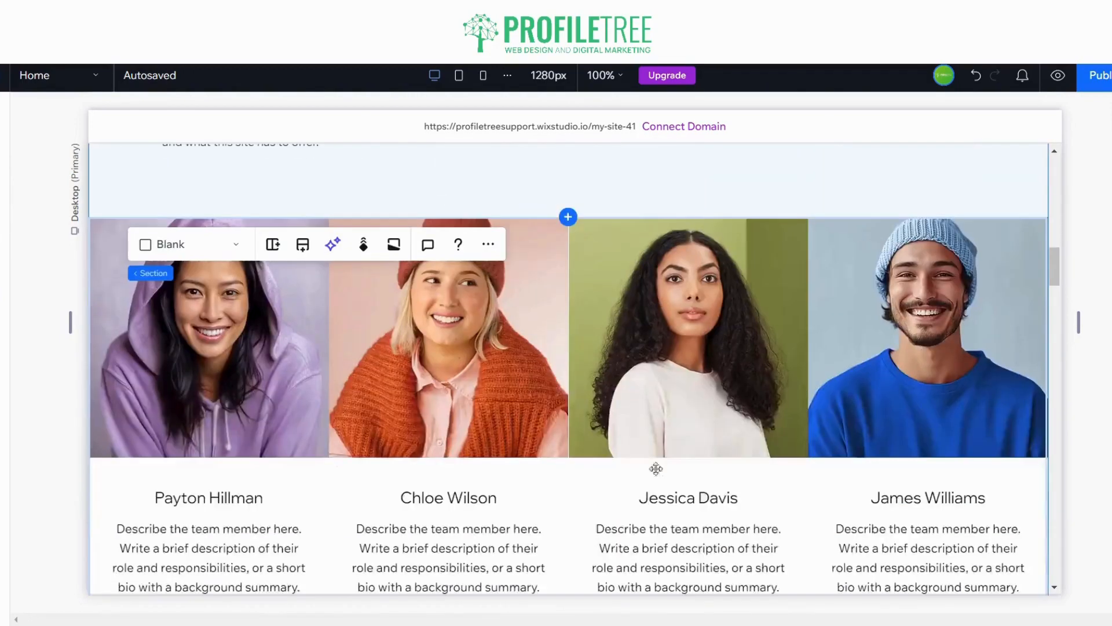
{"action": "scroll", "coordinate": [661, 440], "scroll_direction": "up", "scroll_amount": 10}
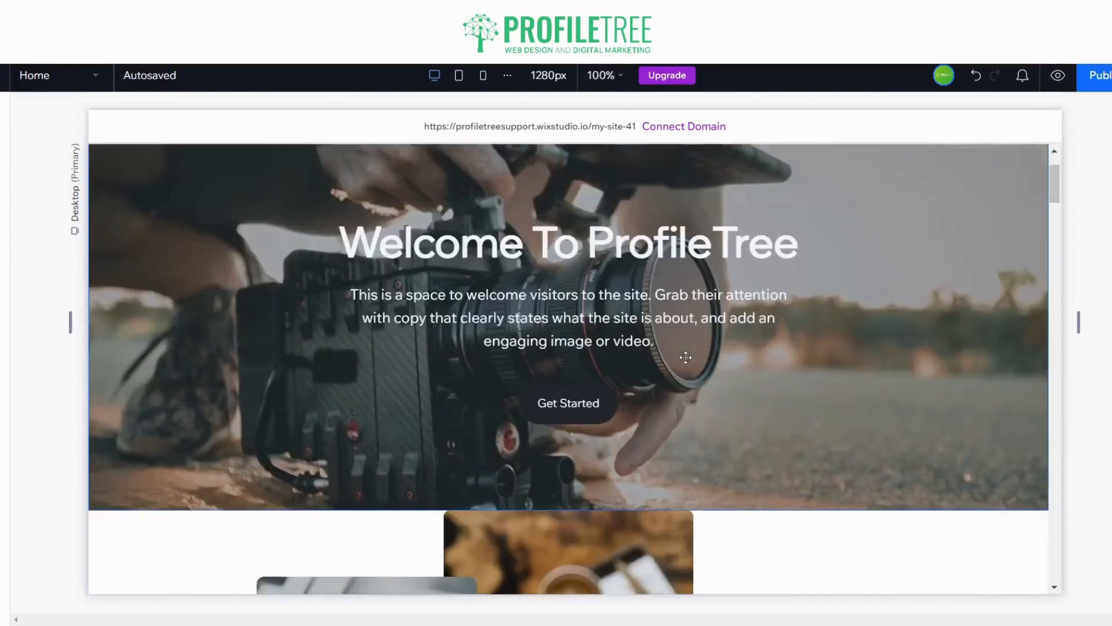
{"action": "scroll", "coordinate": [686, 357], "scroll_direction": "up", "scroll_amount": 2}
{"action": "scroll", "coordinate": [567, 382], "scroll_direction": "down", "scroll_amount": 10}
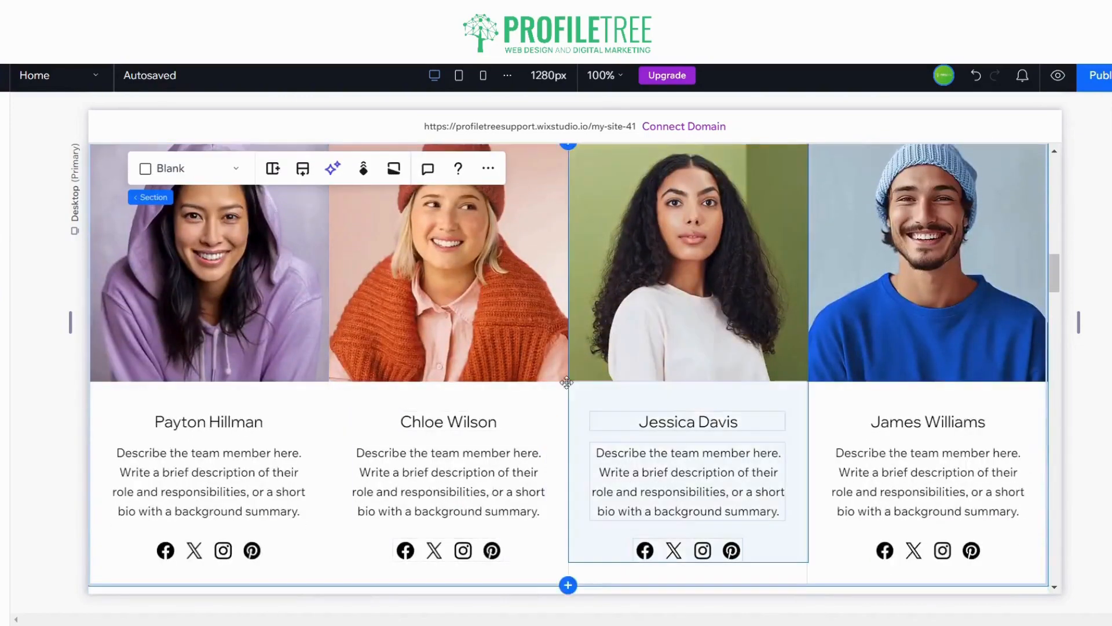
{"action": "scroll", "coordinate": [567, 383], "scroll_direction": "up", "scroll_amount": 10}
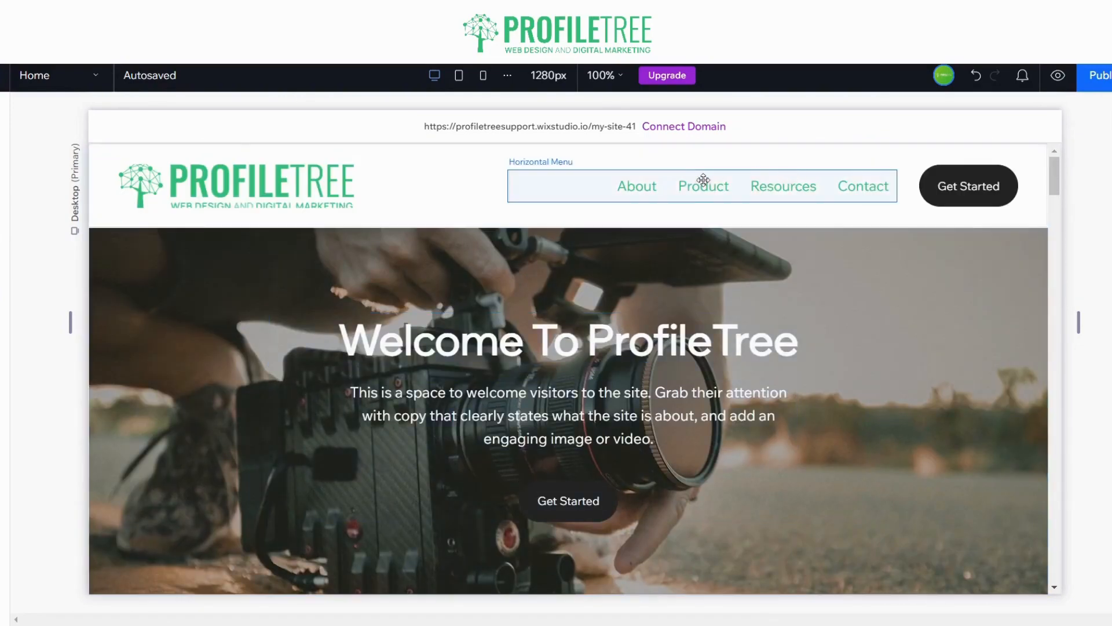
{"action": "left_click", "coordinate": [703, 183]}
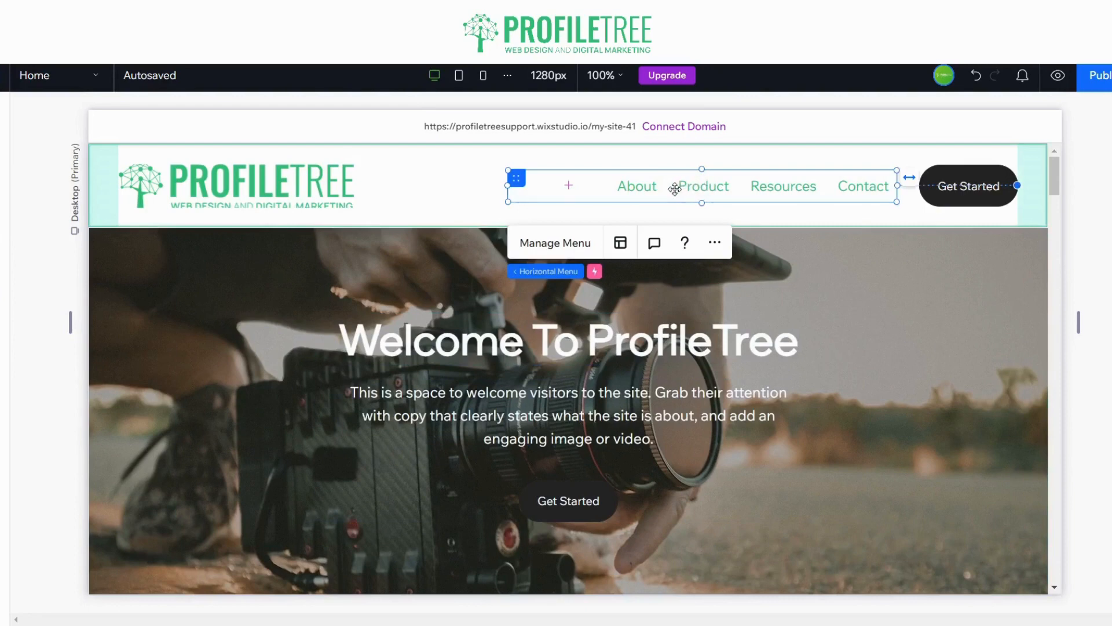
{"action": "left_click", "coordinate": [554, 242]}
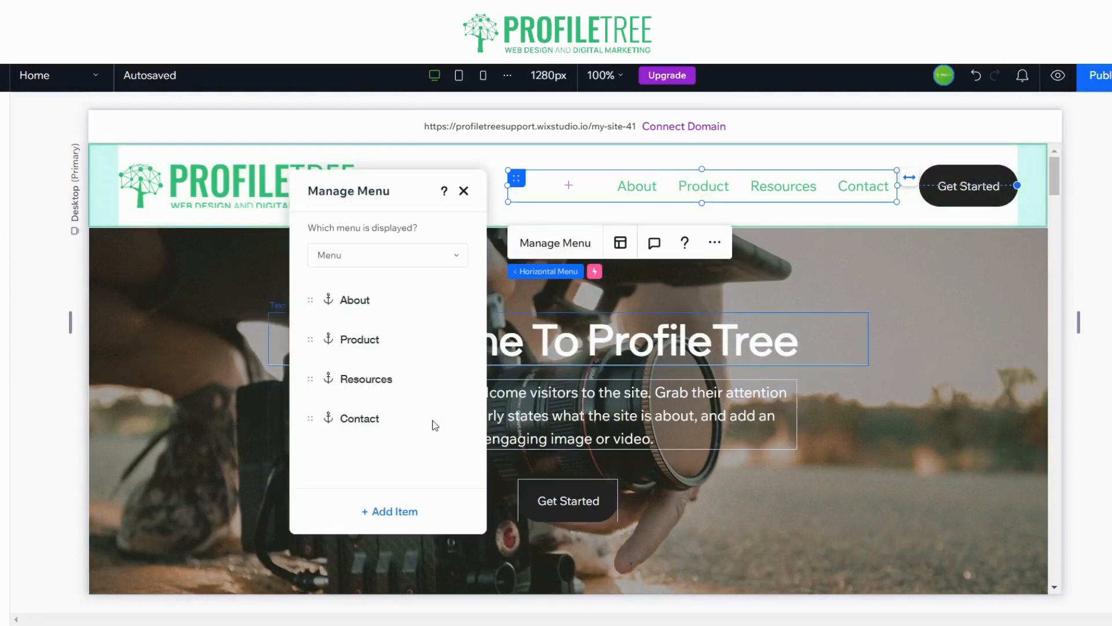
{"action": "left_click", "coordinate": [390, 516]}
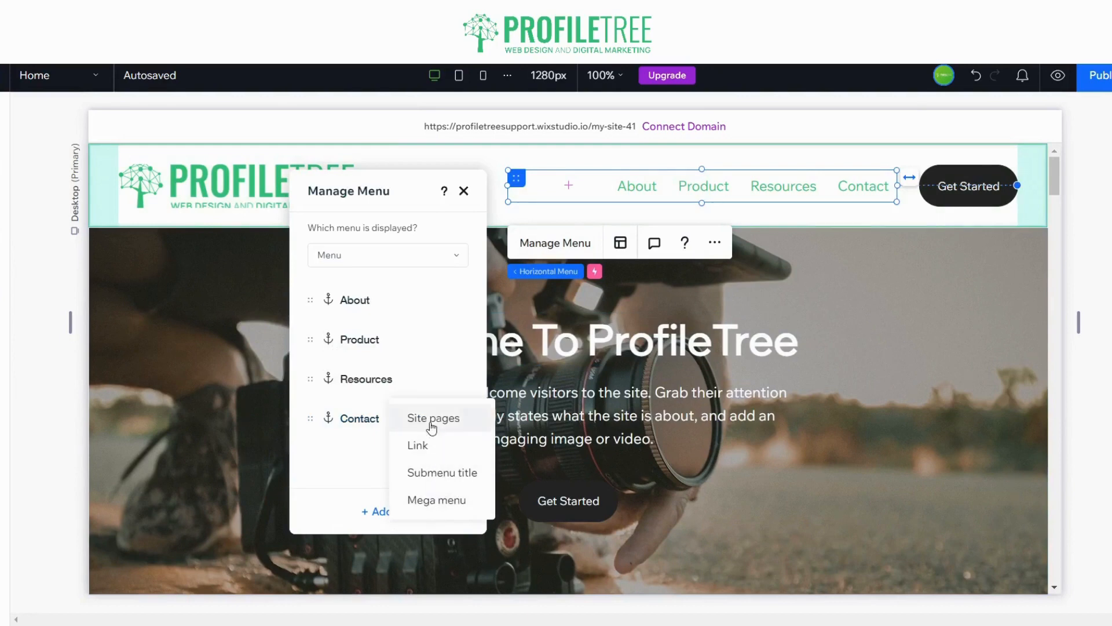
{"action": "left_click", "coordinate": [427, 456]}
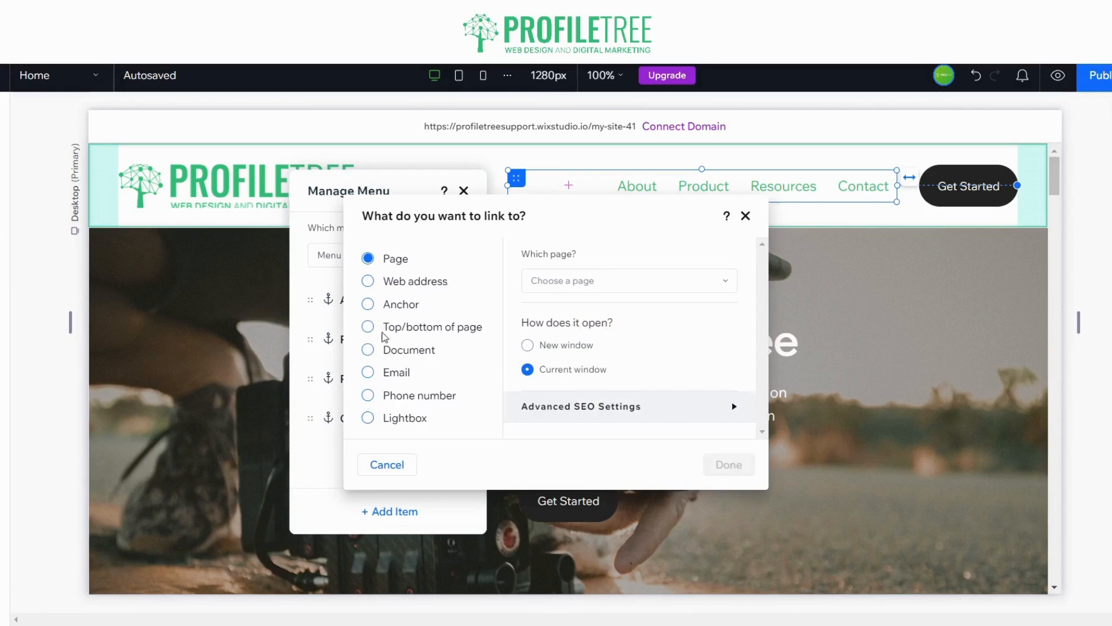
{"action": "left_click", "coordinate": [369, 306]}
{"action": "left_click", "coordinate": [561, 288]}
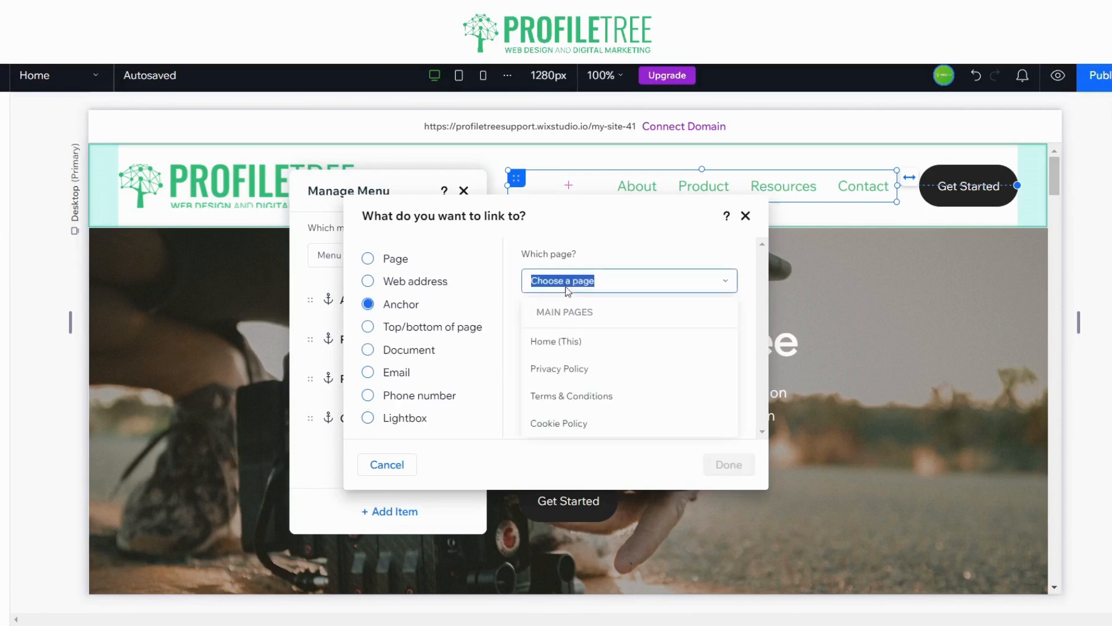
{"action": "left_click", "coordinate": [570, 344]}
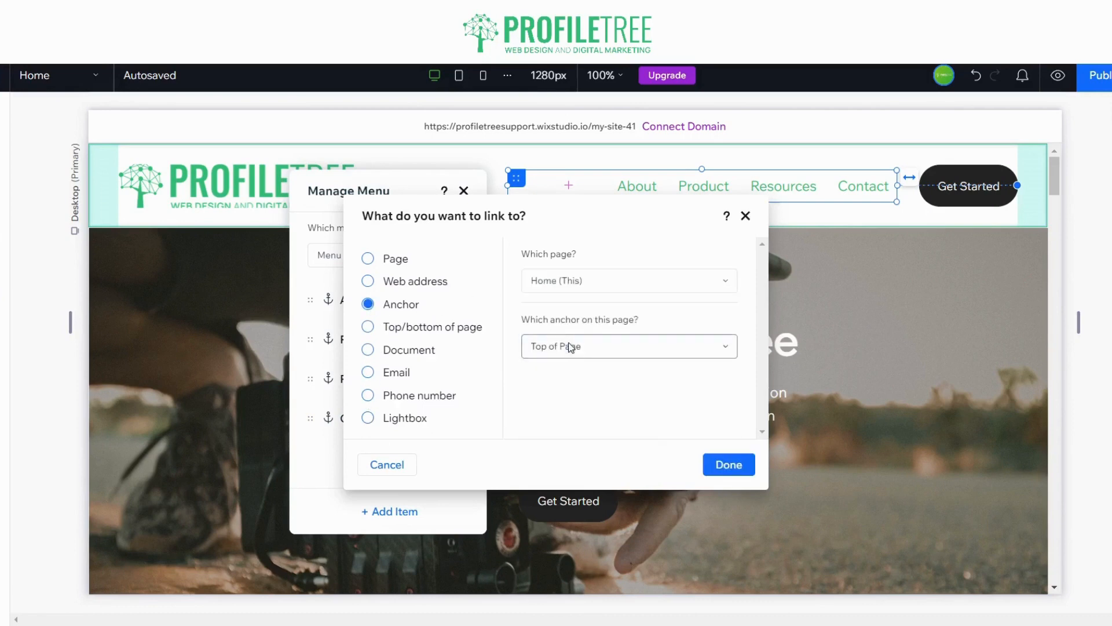
{"action": "left_click", "coordinate": [570, 346]}
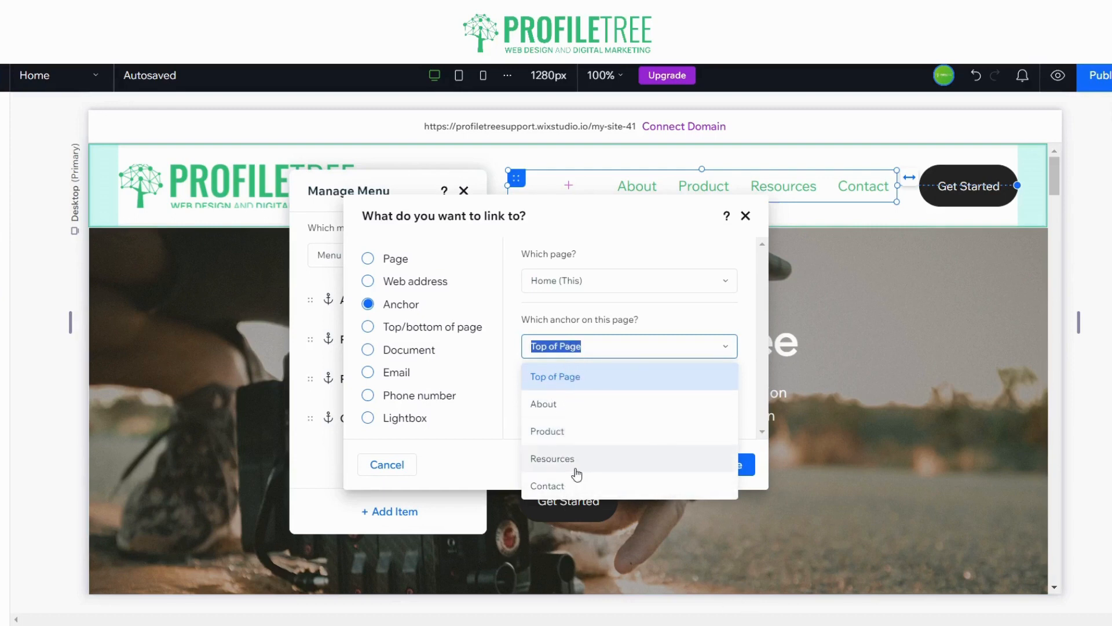
{"action": "left_click", "coordinate": [746, 216]}
{"action": "left_click", "coordinate": [746, 217]}
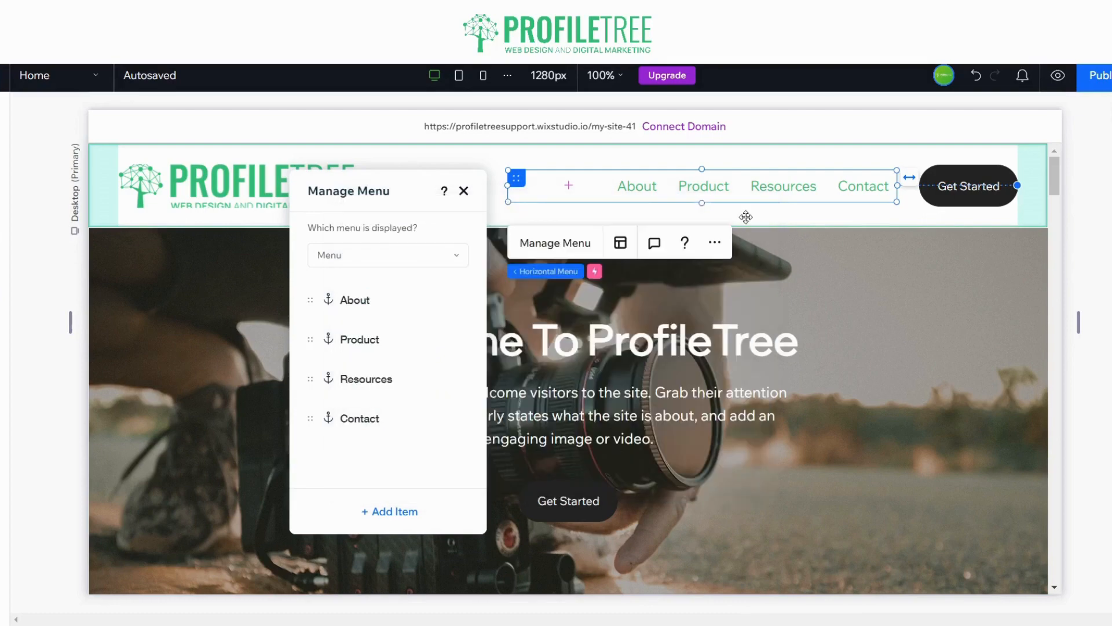
{"action": "left_click", "coordinate": [464, 190]}
Select the whole team section with the four portraits and show its settings in the inspector
{"action": "scroll", "coordinate": [586, 313], "scroll_direction": "down", "scroll_amount": 15}
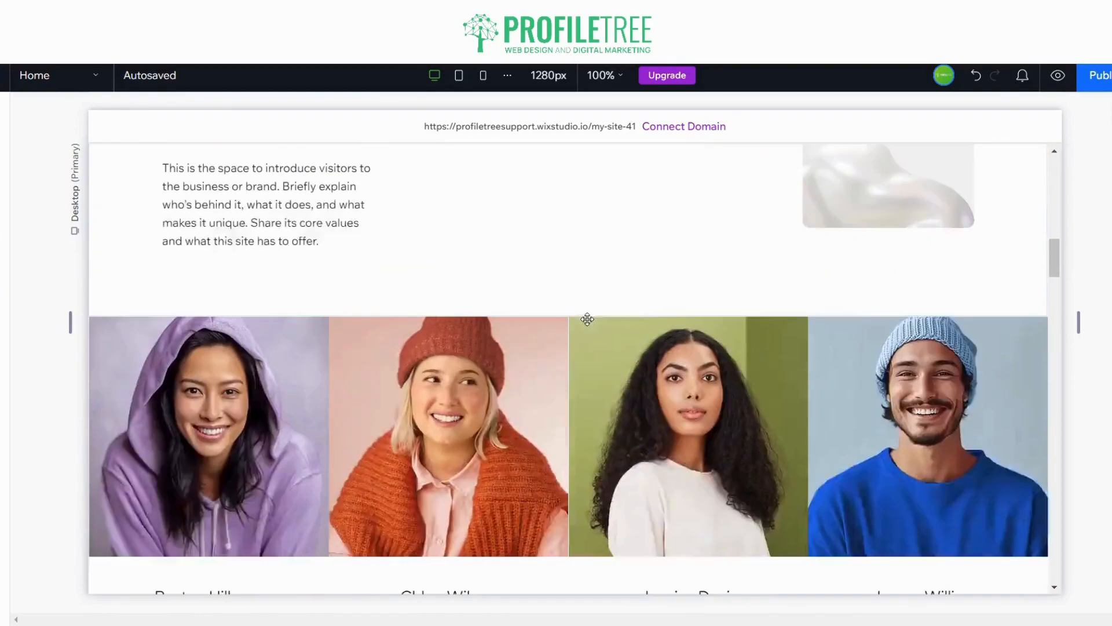
{"action": "scroll", "coordinate": [669, 333], "scroll_direction": "up", "scroll_amount": 5}
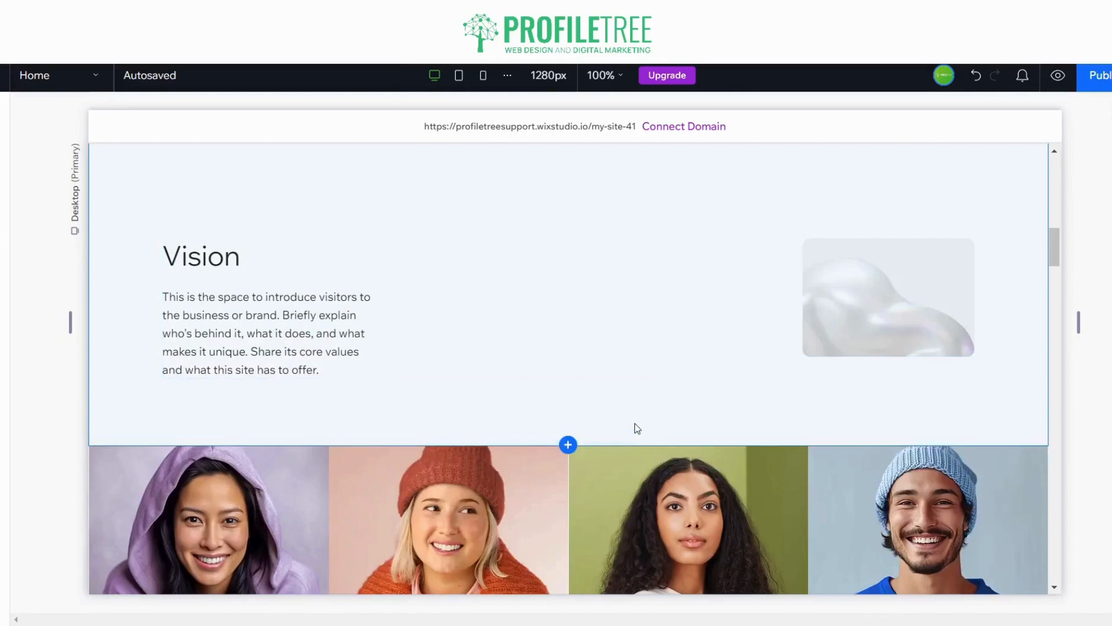
{"action": "left_click", "coordinate": [621, 536]}
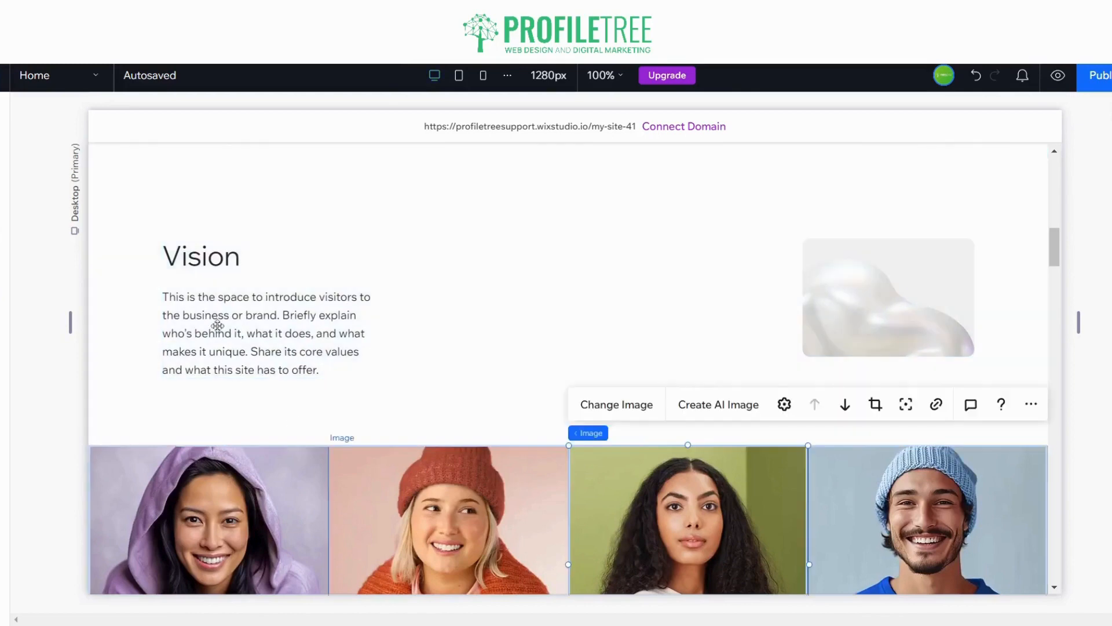
{"action": "left_click", "coordinate": [2, 150]}
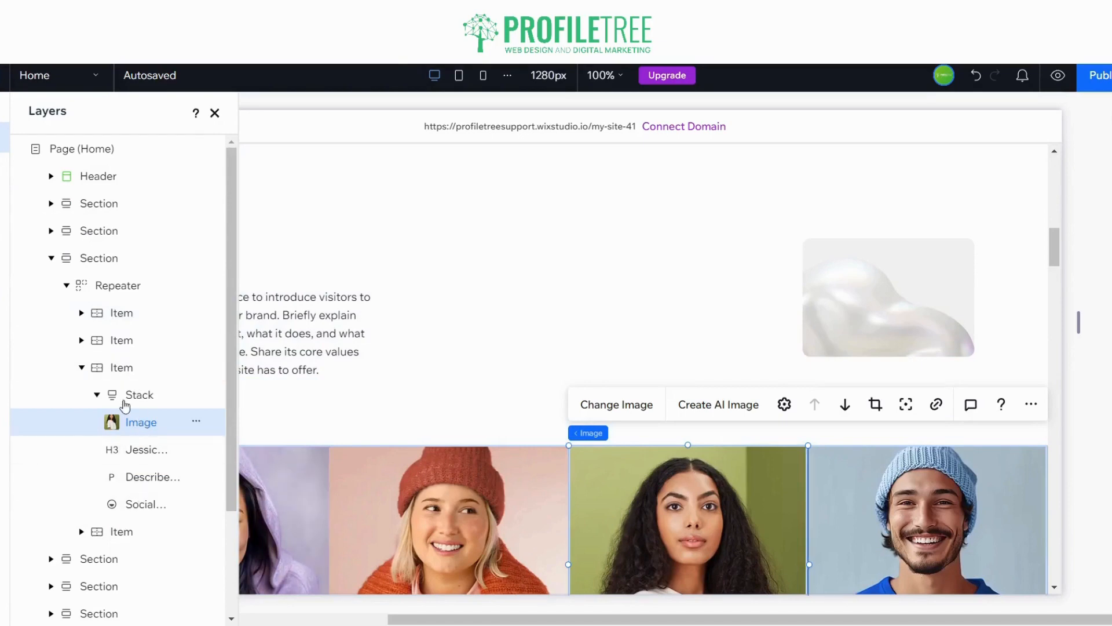
{"action": "left_click", "coordinate": [215, 113]}
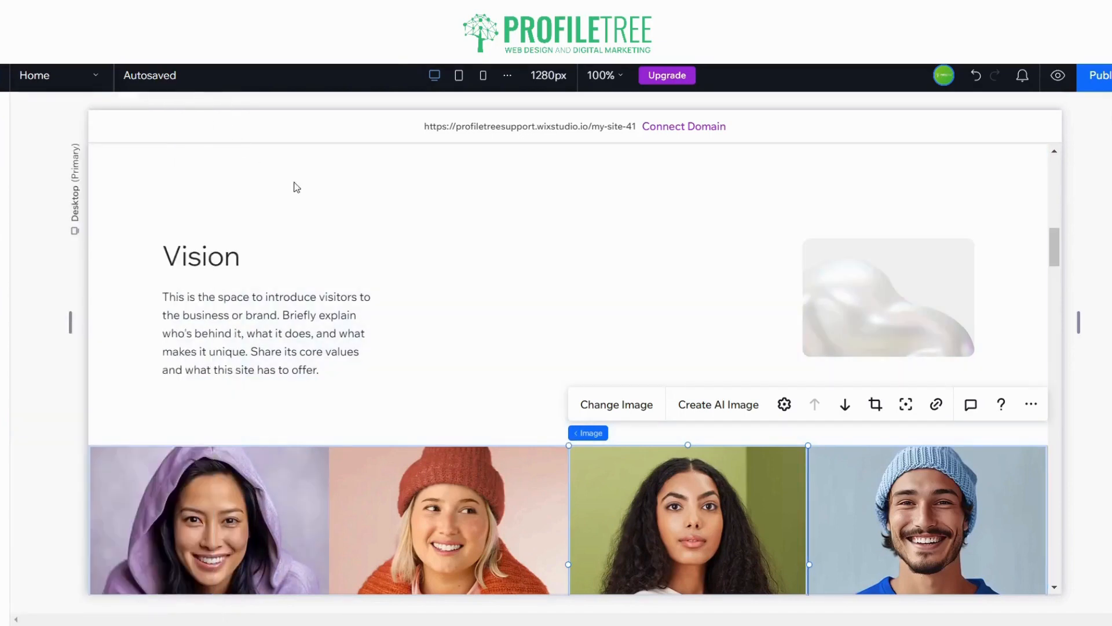
{"action": "left_click", "coordinate": [1031, 404]}
{"action": "left_click", "coordinate": [1105, 115]}
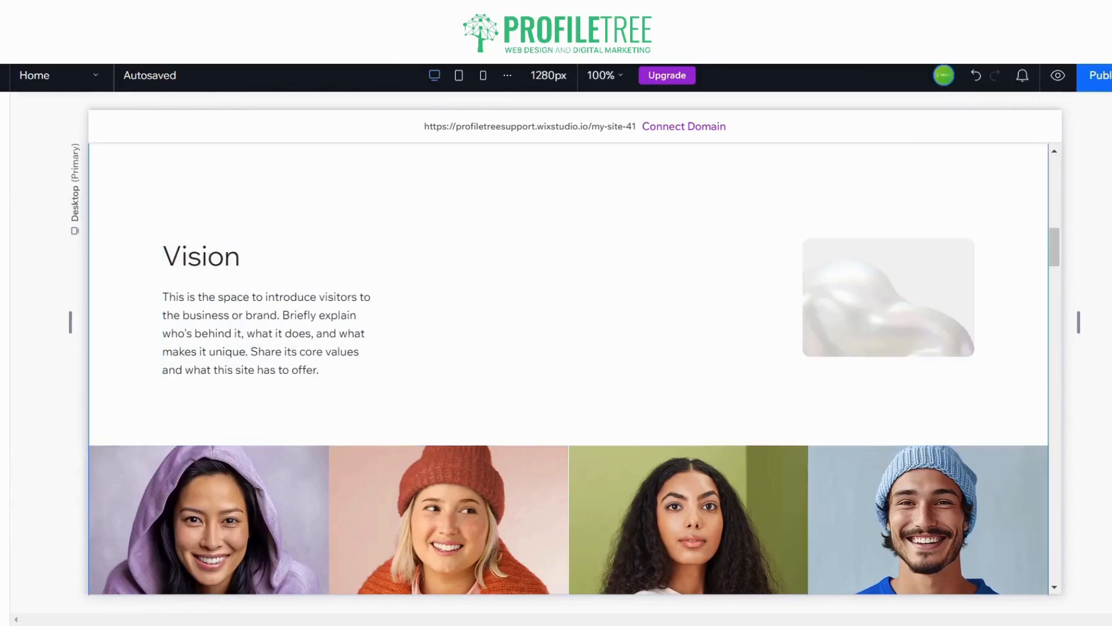
{"action": "left_click", "coordinate": [876, 482]}
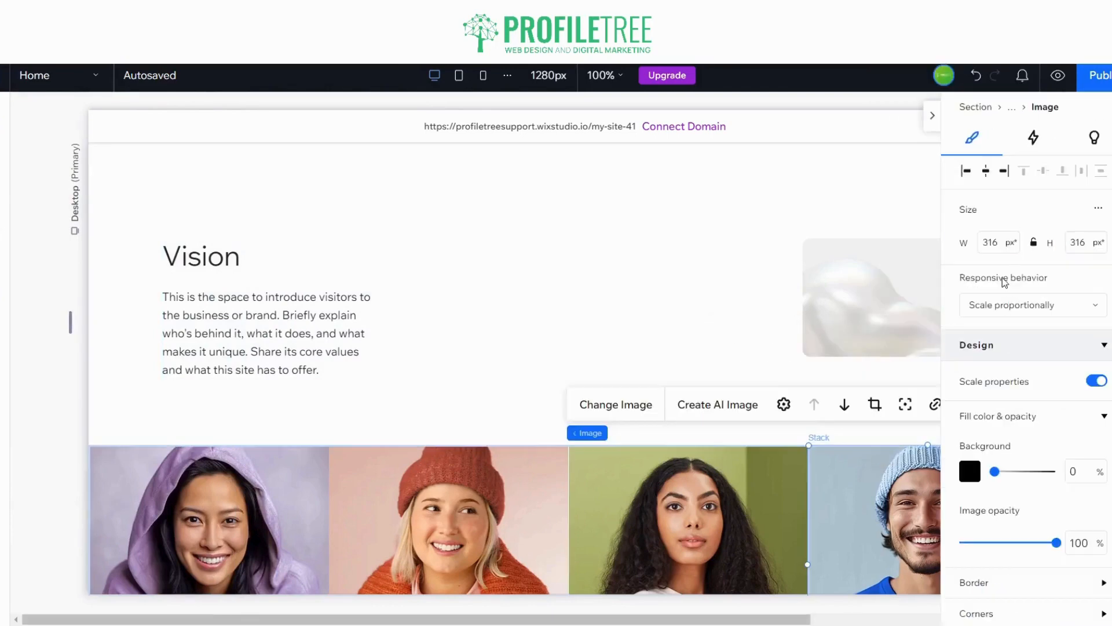
{"action": "left_click", "coordinate": [976, 108]}
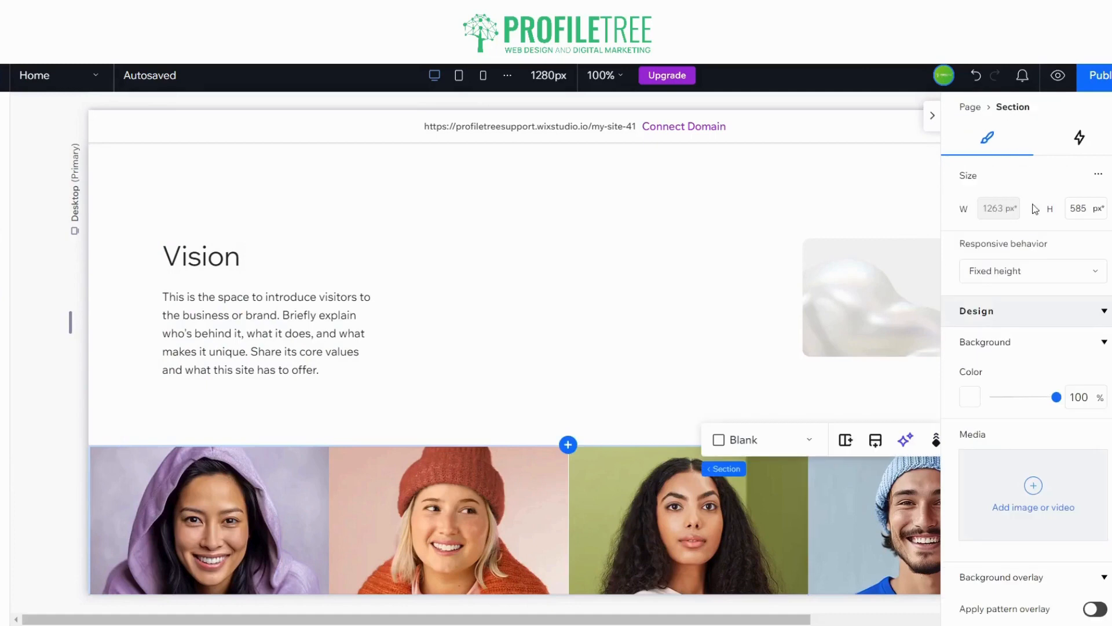
Add an anchor named TEAM to the team section, and hide the inspector
{"action": "scroll", "coordinate": [1036, 292], "scroll_direction": "down", "scroll_amount": 10}
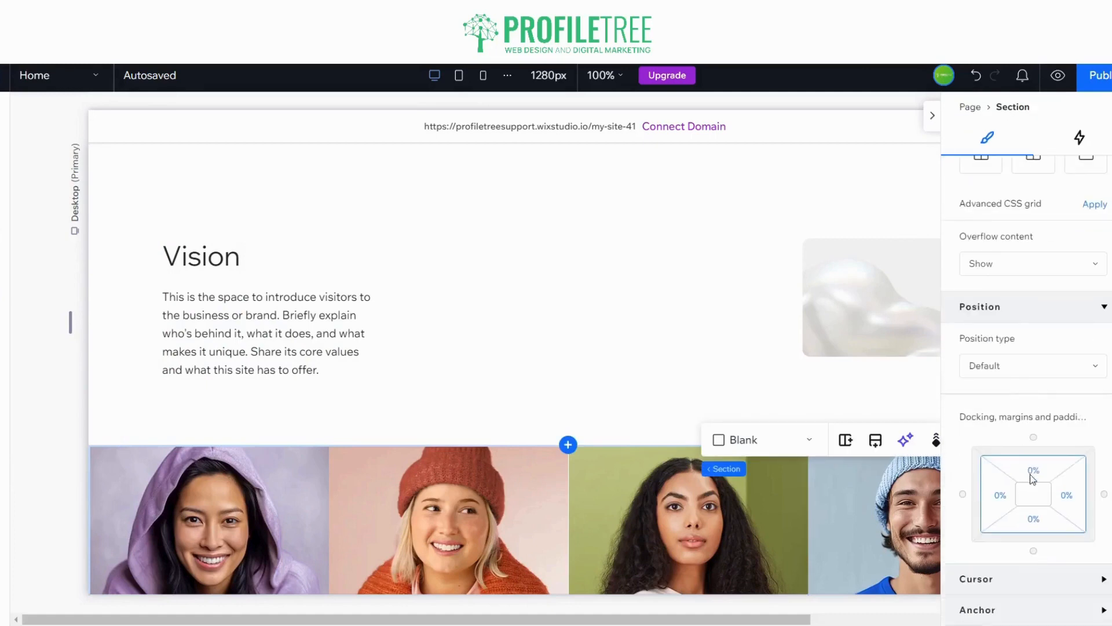
{"action": "left_click", "coordinate": [1027, 609]}
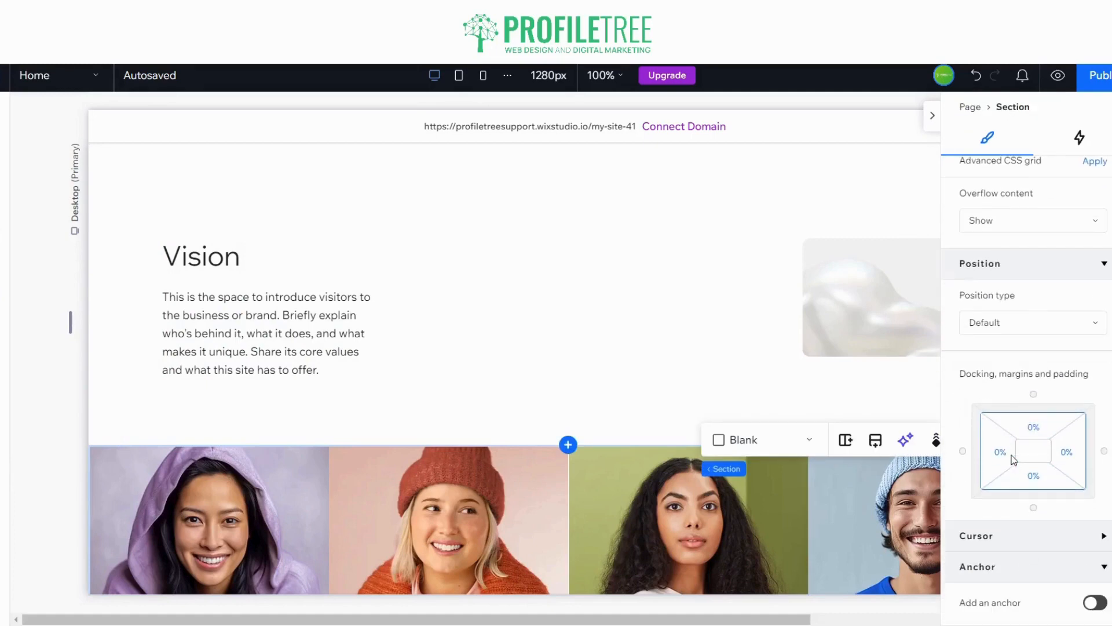
{"action": "left_click", "coordinate": [1091, 603]}
{"action": "scroll", "coordinate": [1007, 538], "scroll_direction": "down", "scroll_amount": 1}
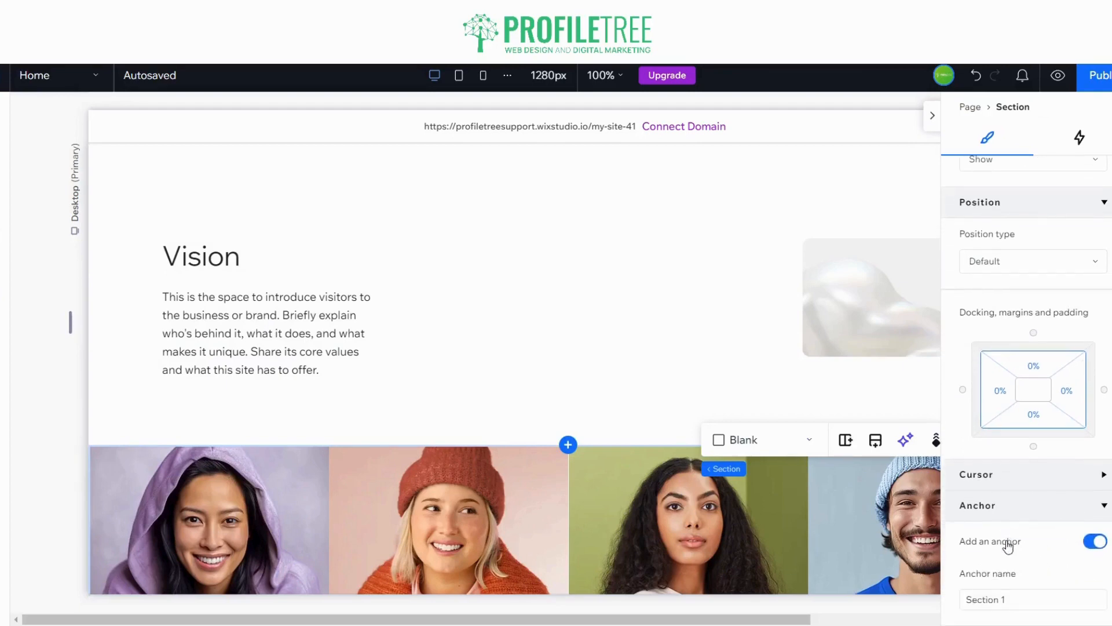
{"action": "left_click", "coordinate": [1021, 604]}
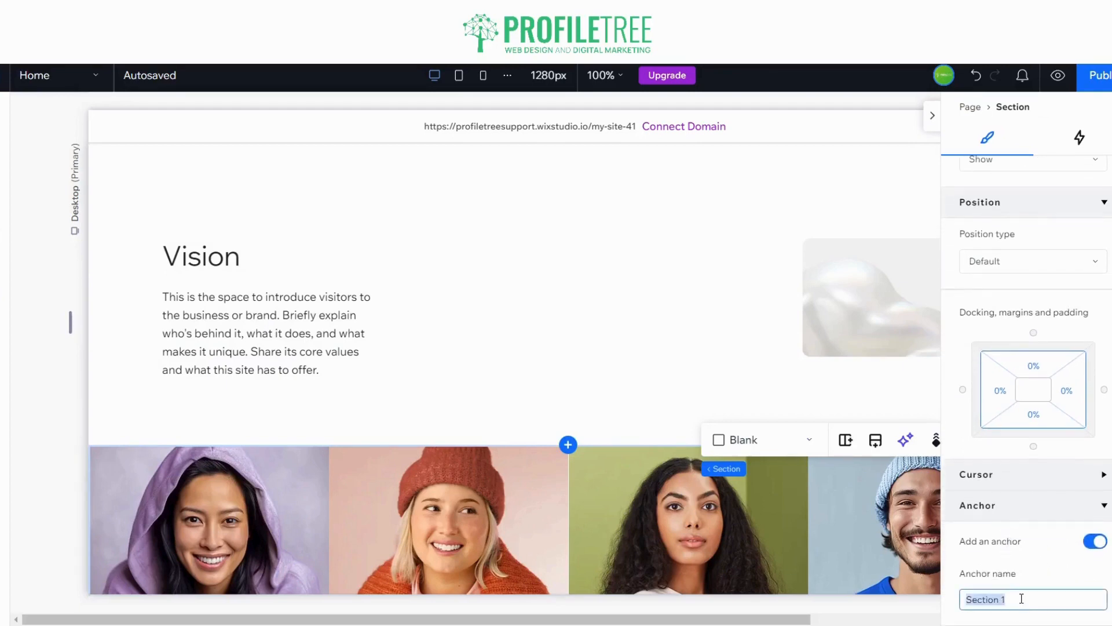
{"action": "type", "text": "TEAM"}
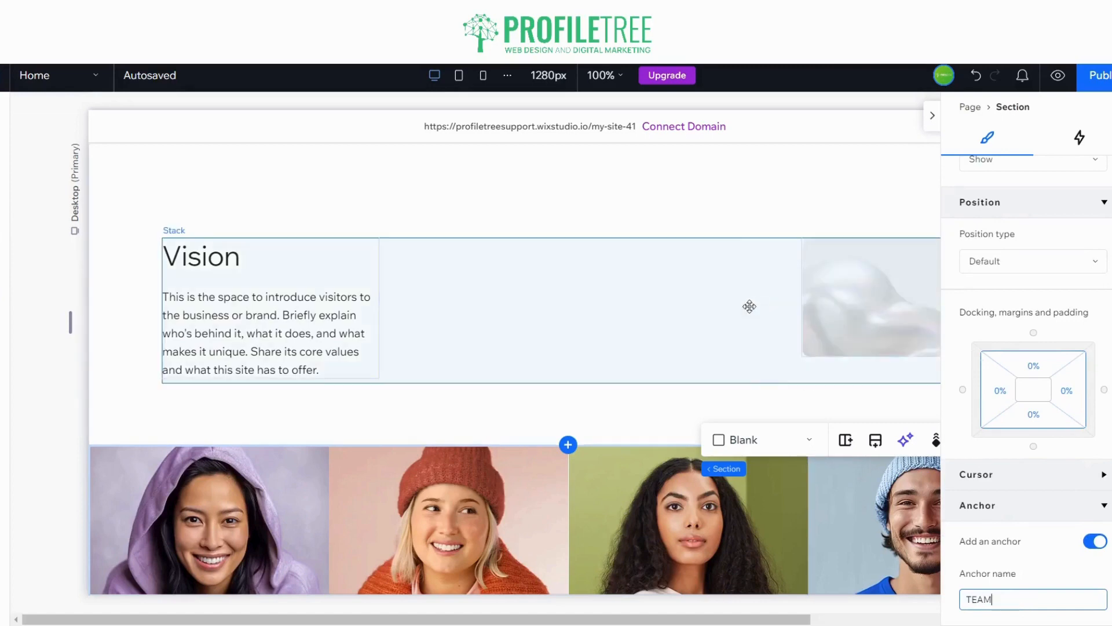
{"action": "left_click", "coordinate": [934, 118]}
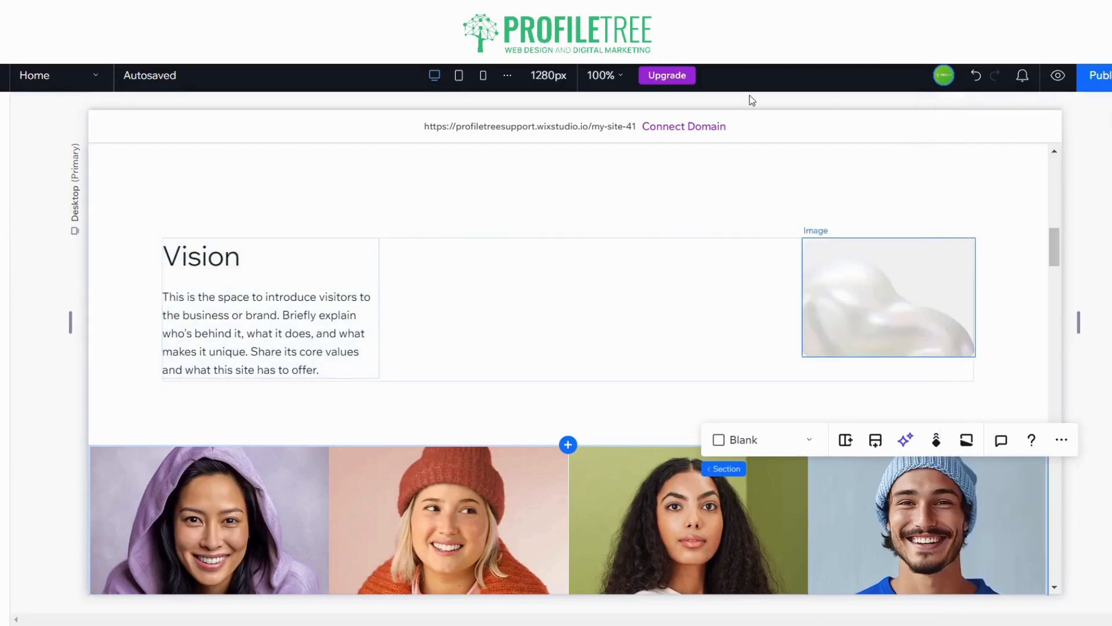
Add a link item to the header's horizontal menu that points to the TEAM anchor on the Home page
{"action": "scroll", "coordinate": [367, 234], "scroll_direction": "up", "scroll_amount": 10}
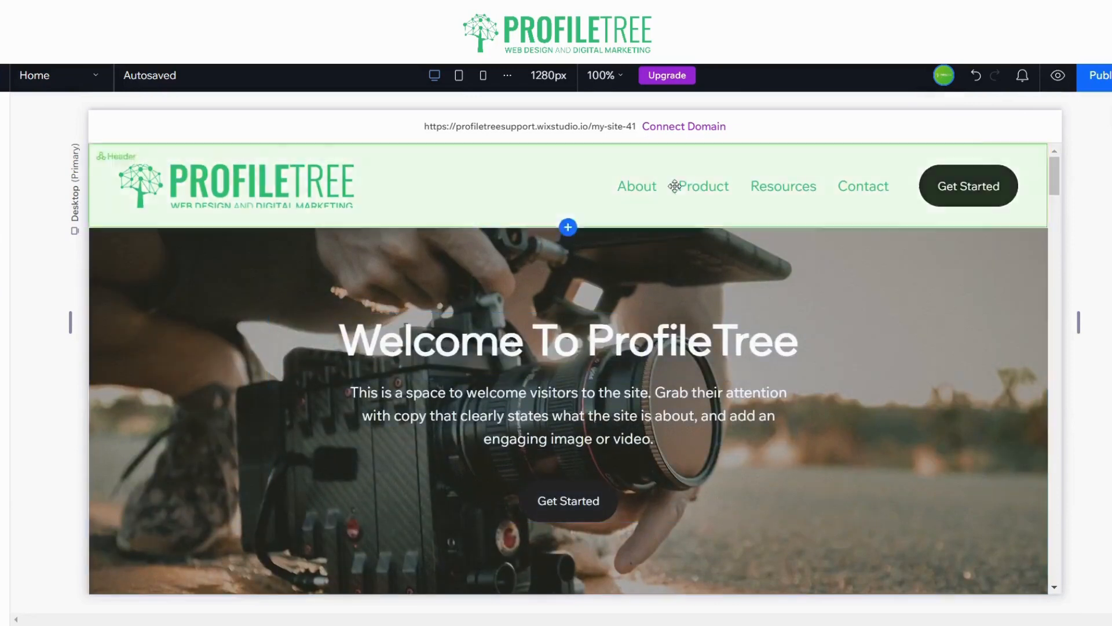
{"action": "left_click", "coordinate": [684, 187]}
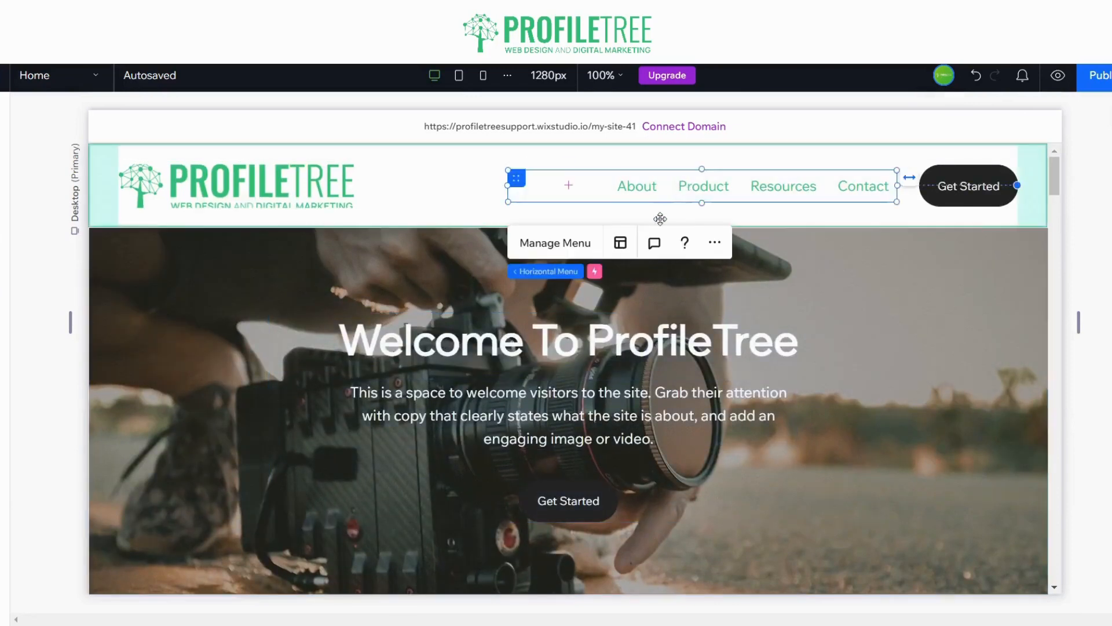
{"action": "left_click", "coordinate": [530, 244]}
{"action": "left_click", "coordinate": [389, 511]}
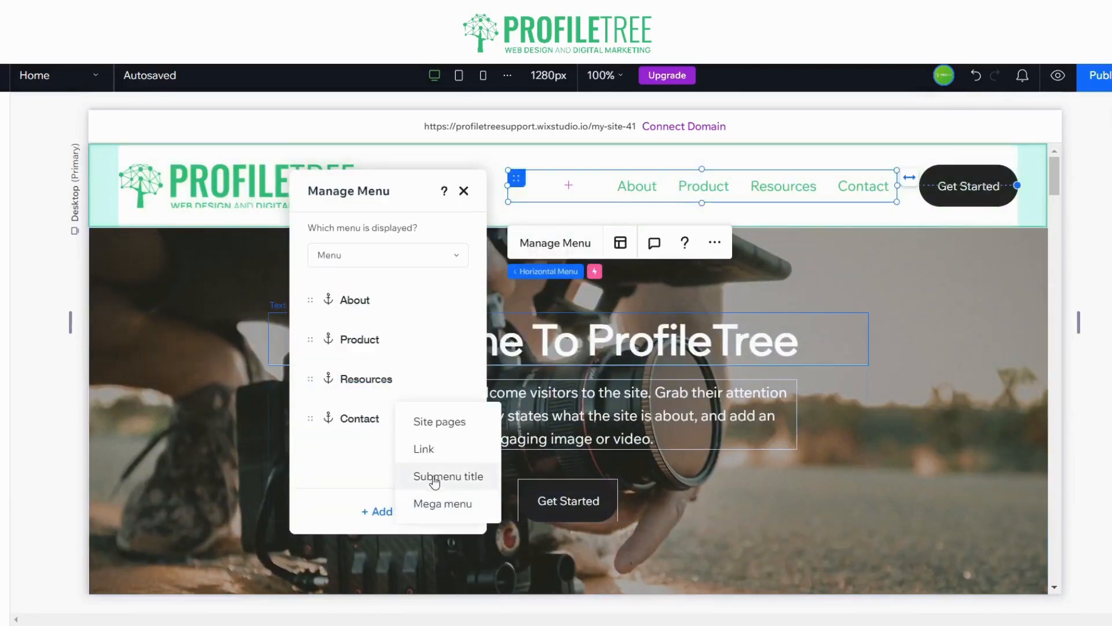
{"action": "left_click", "coordinate": [434, 448]}
{"action": "left_click", "coordinate": [369, 302]}
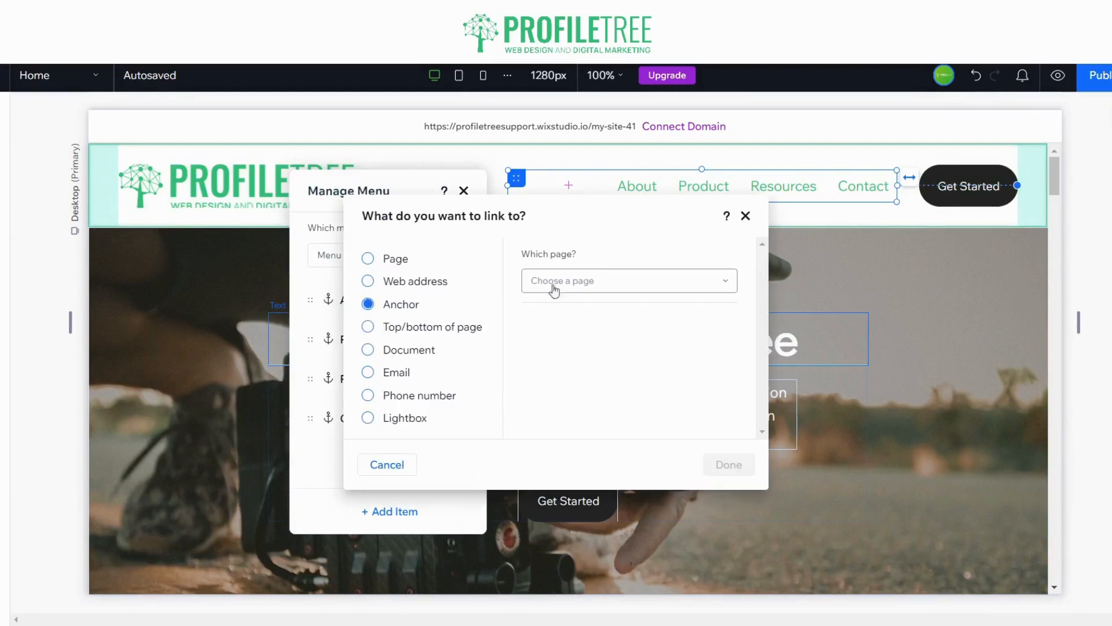
{"action": "left_click", "coordinate": [604, 281]}
{"action": "left_click", "coordinate": [599, 345]}
{"action": "left_click", "coordinate": [596, 345]}
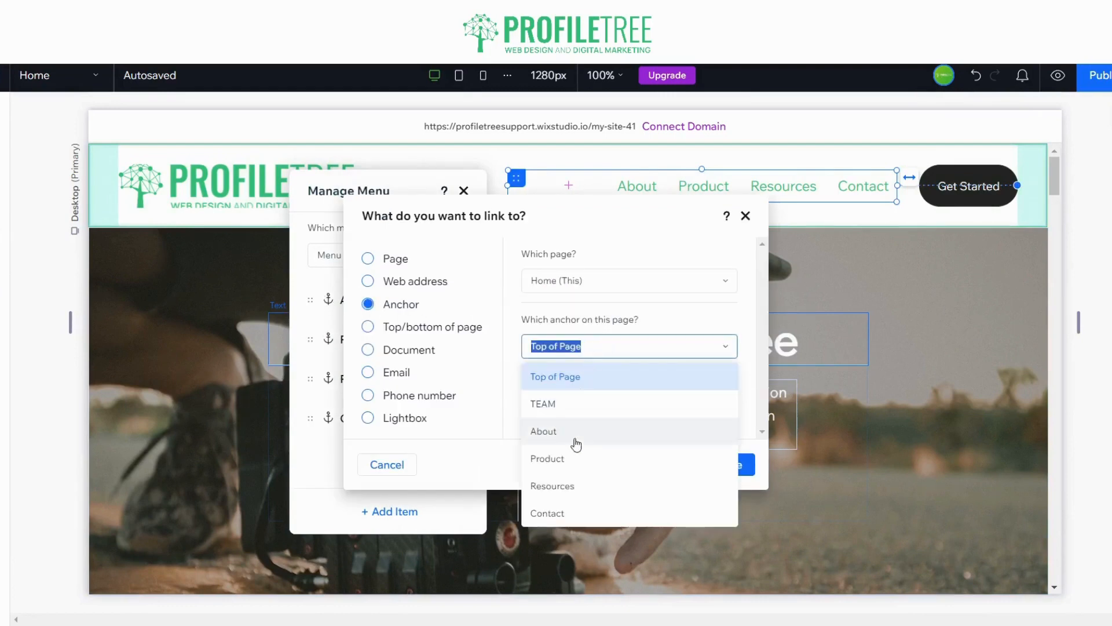
{"action": "left_click", "coordinate": [562, 404]}
{"action": "left_click", "coordinate": [729, 466]}
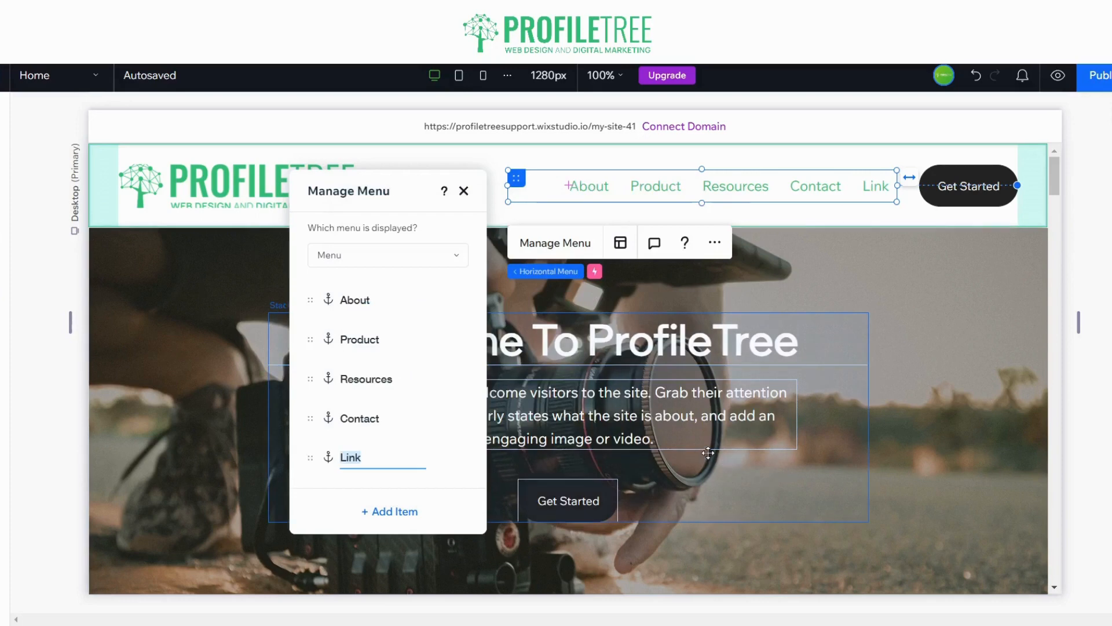
Name the new menu item Team and close the menu manager
{"action": "type", "text": "Team"}
{"action": "key", "text": "Return"}
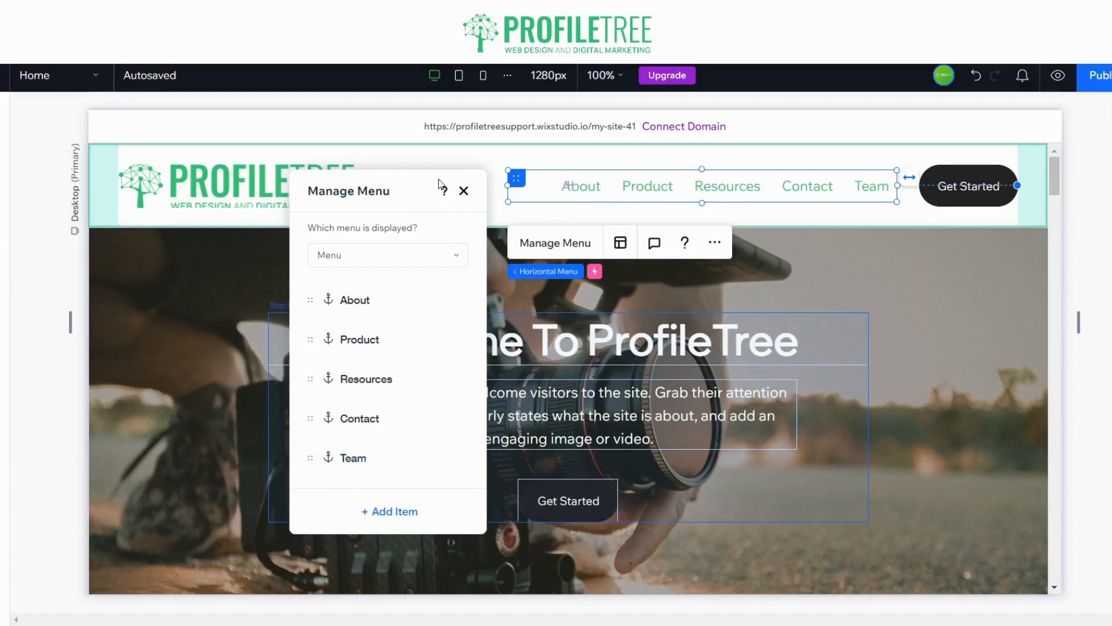
{"action": "left_click", "coordinate": [463, 190]}
{"action": "scroll", "coordinate": [427, 333], "scroll_direction": "down", "scroll_amount": 15}
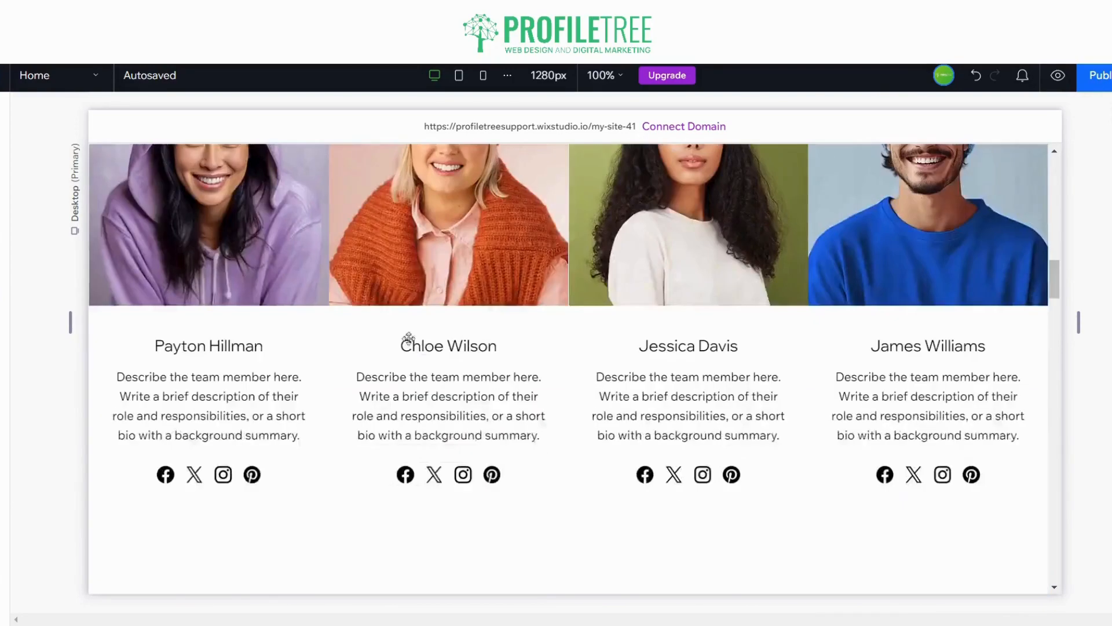
Select the first team card's stack, show the inspector and switch the selection to the whole team section
{"action": "scroll", "coordinate": [409, 337], "scroll_direction": "up", "scroll_amount": 3}
{"action": "scroll", "coordinate": [155, 387], "scroll_direction": "down", "scroll_amount": 4}
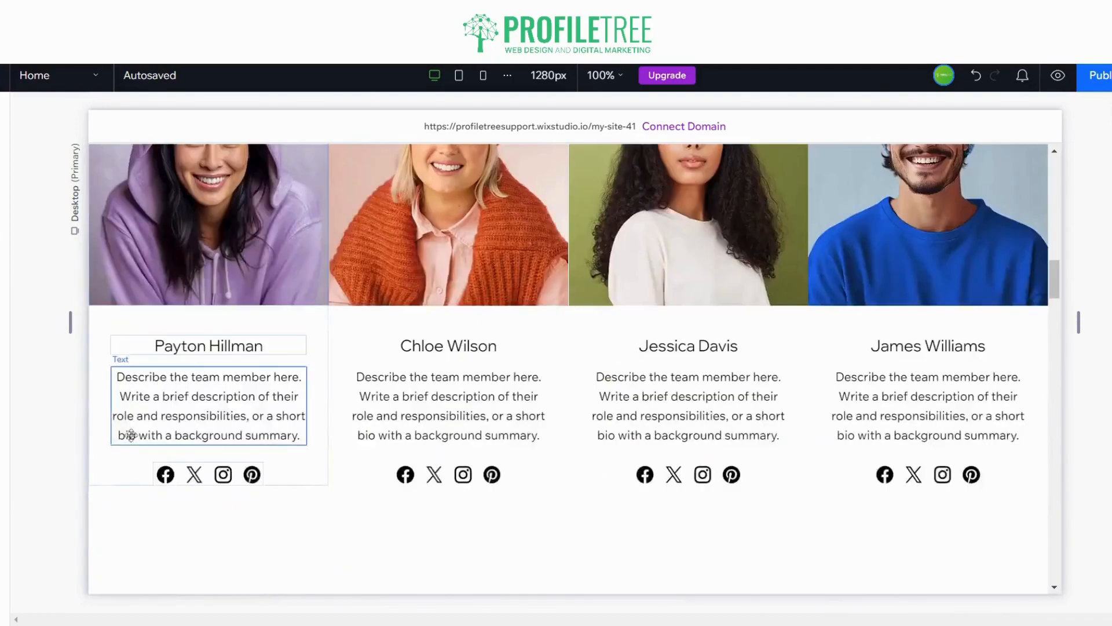
{"action": "left_click", "coordinate": [105, 501]}
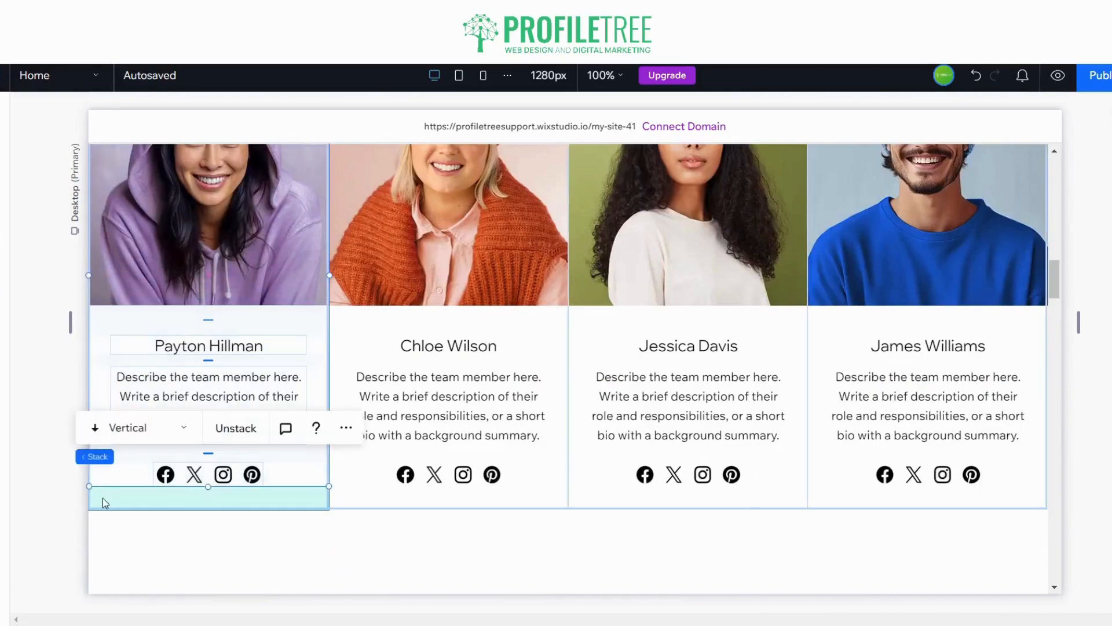
{"action": "scroll", "coordinate": [701, 246], "scroll_direction": "up", "scroll_amount": 4}
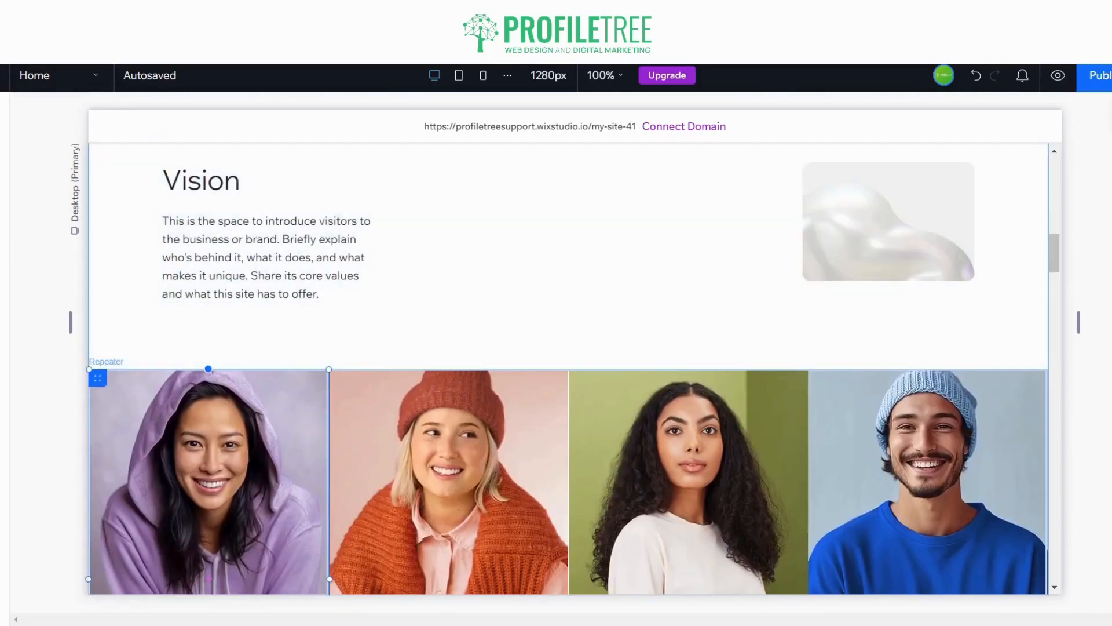
{"action": "left_click", "coordinate": [1072, 142]}
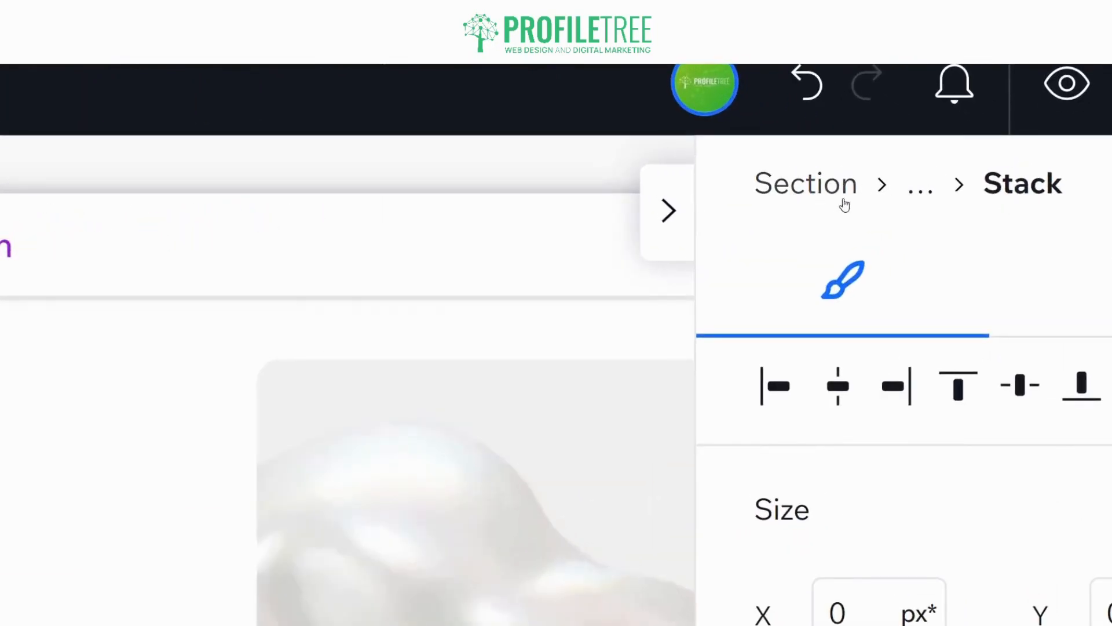
{"action": "left_click", "coordinate": [814, 191]}
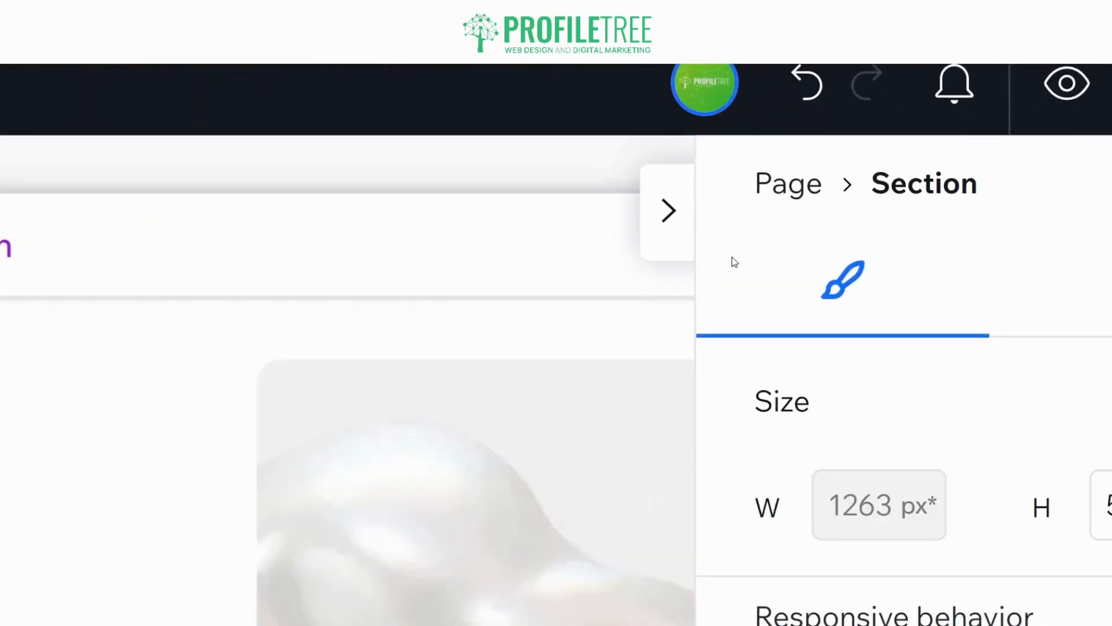
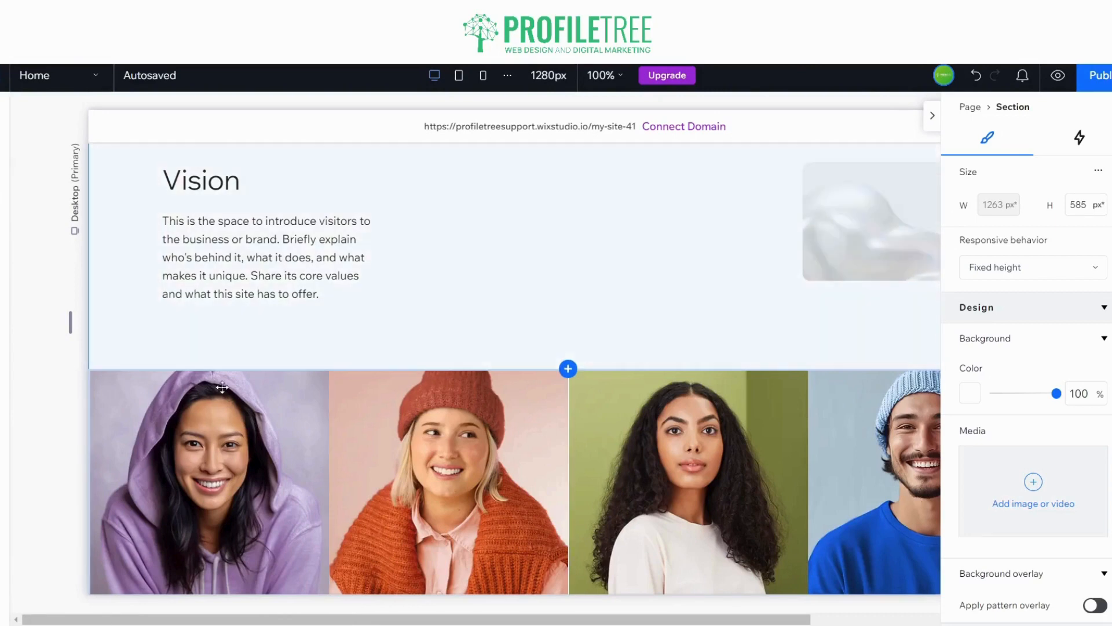
Select the first team portrait and move up through its stack, item and repeater to the parent section
{"action": "scroll", "coordinate": [250, 393], "scroll_direction": "down", "scroll_amount": 3}
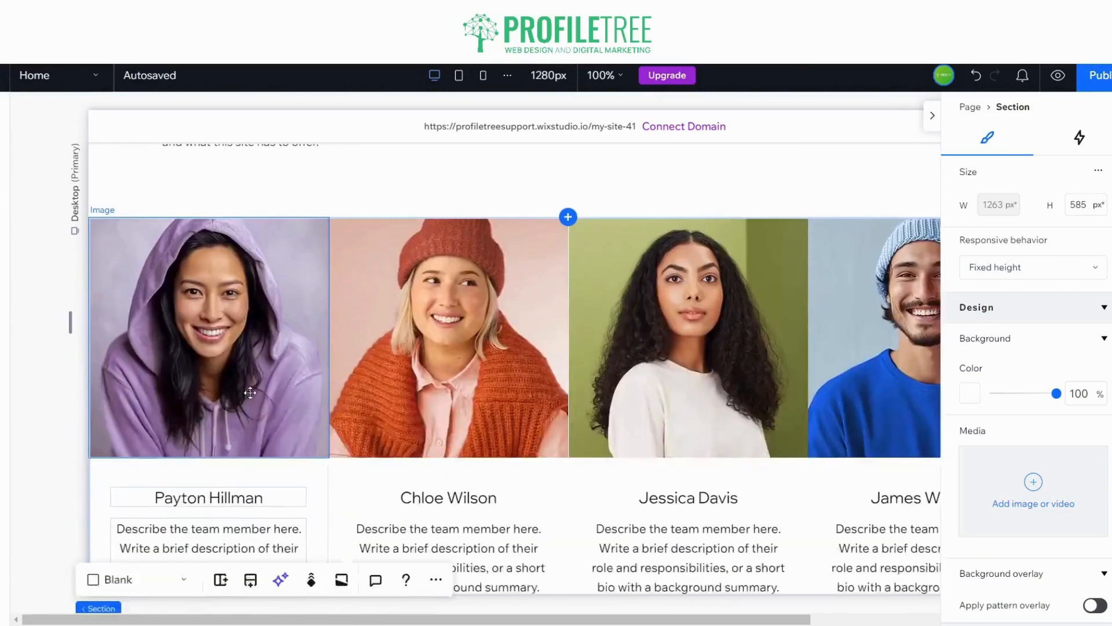
{"action": "left_click", "coordinate": [323, 409]}
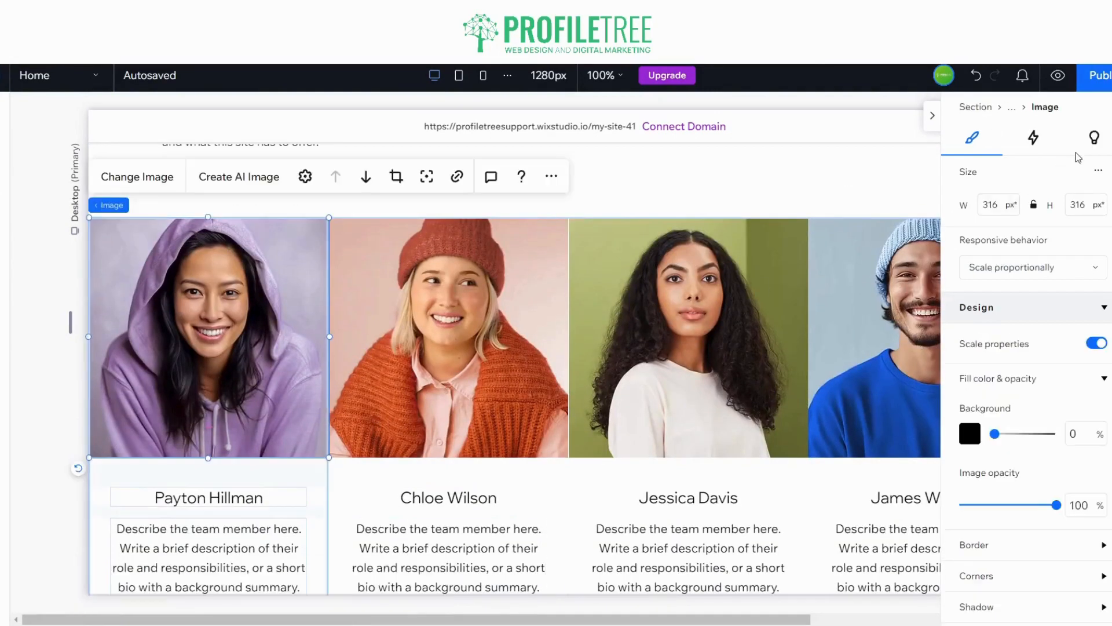
{"action": "left_click", "coordinate": [1028, 108]}
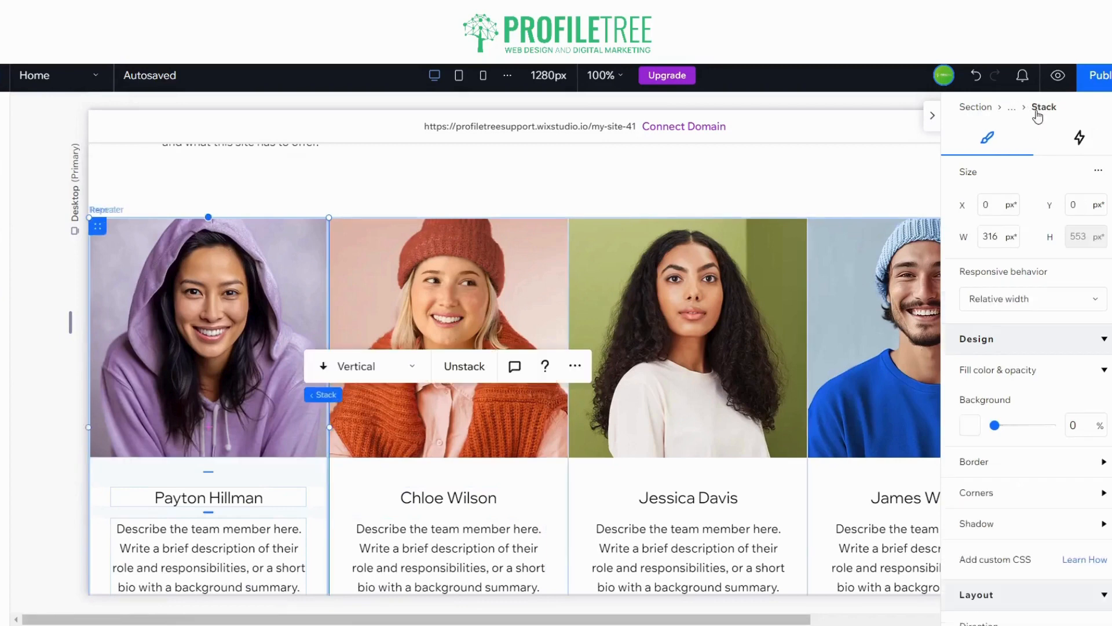
{"action": "left_click", "coordinate": [1011, 111]}
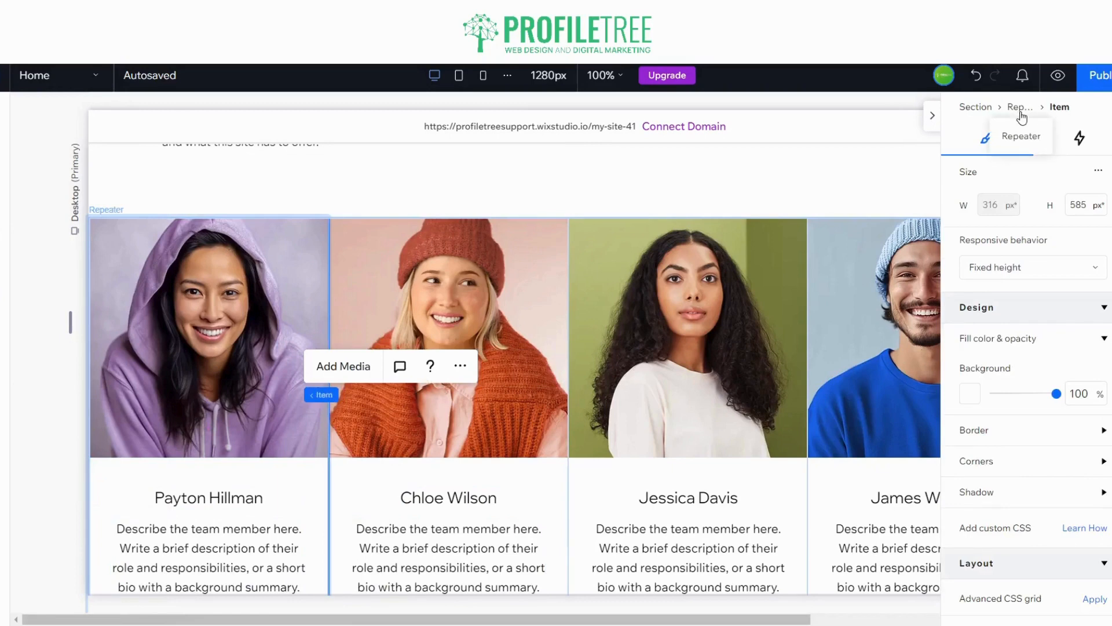
{"action": "left_click", "coordinate": [1021, 110]}
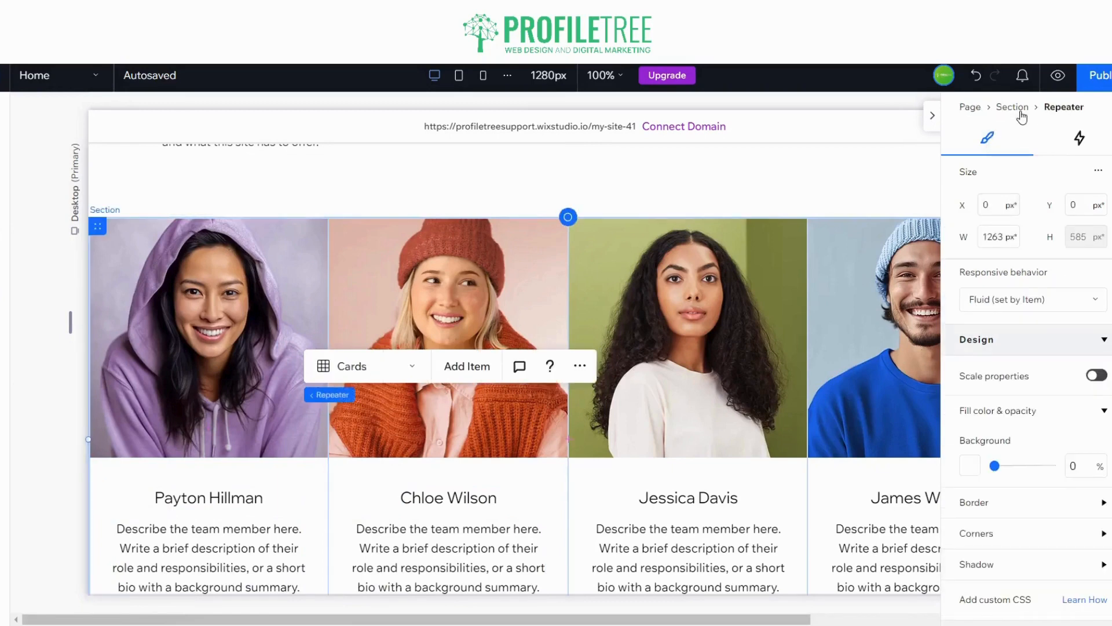
{"action": "left_click", "coordinate": [1022, 115]}
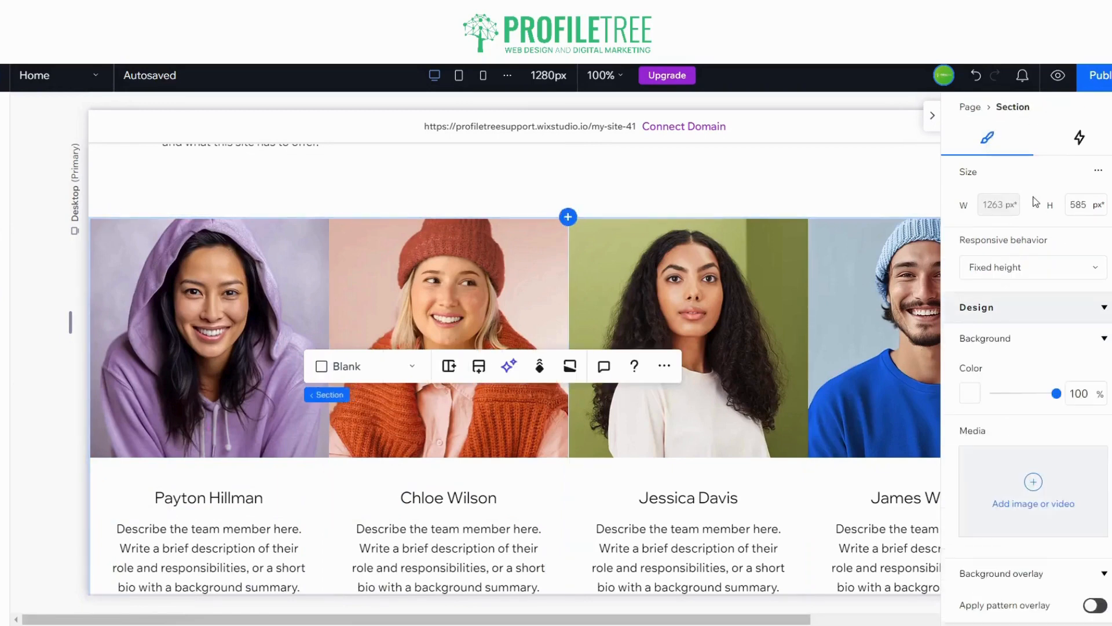
Check the team section's anchor settings in the inspector and hide the inspector
{"action": "scroll", "coordinate": [1022, 454], "scroll_direction": "down", "scroll_amount": 10}
{"action": "scroll", "coordinate": [1021, 454], "scroll_direction": "down", "scroll_amount": 4}
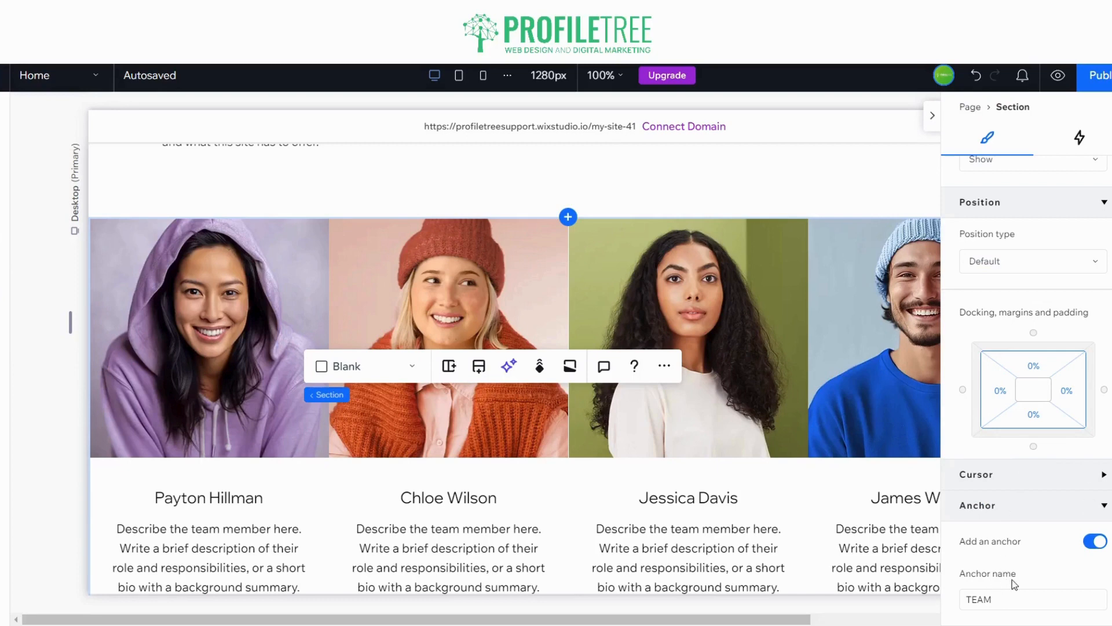
{"action": "left_click", "coordinate": [931, 117]}
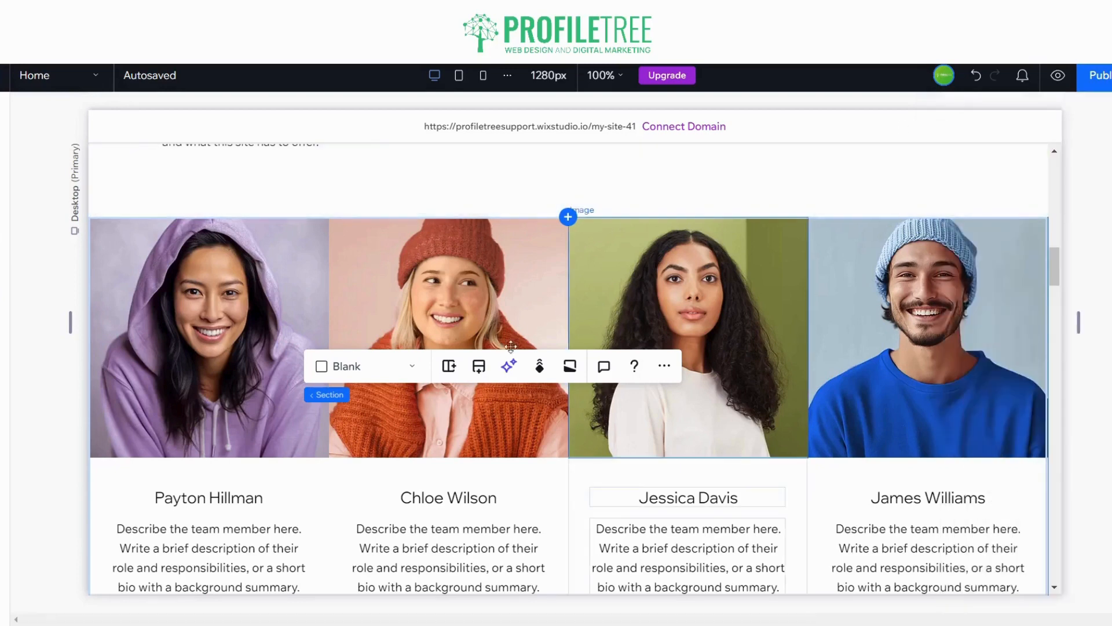
Open the menu manager for the header's horizontal menu
{"action": "scroll", "coordinate": [414, 302], "scroll_direction": "up", "scroll_amount": 15}
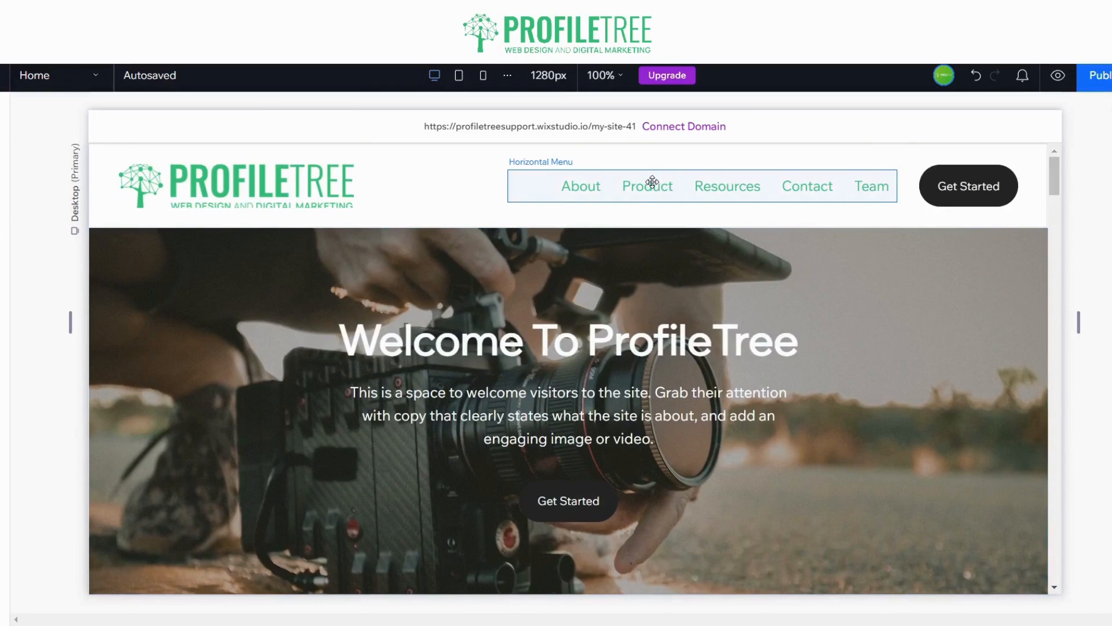
{"action": "left_click", "coordinate": [541, 181]}
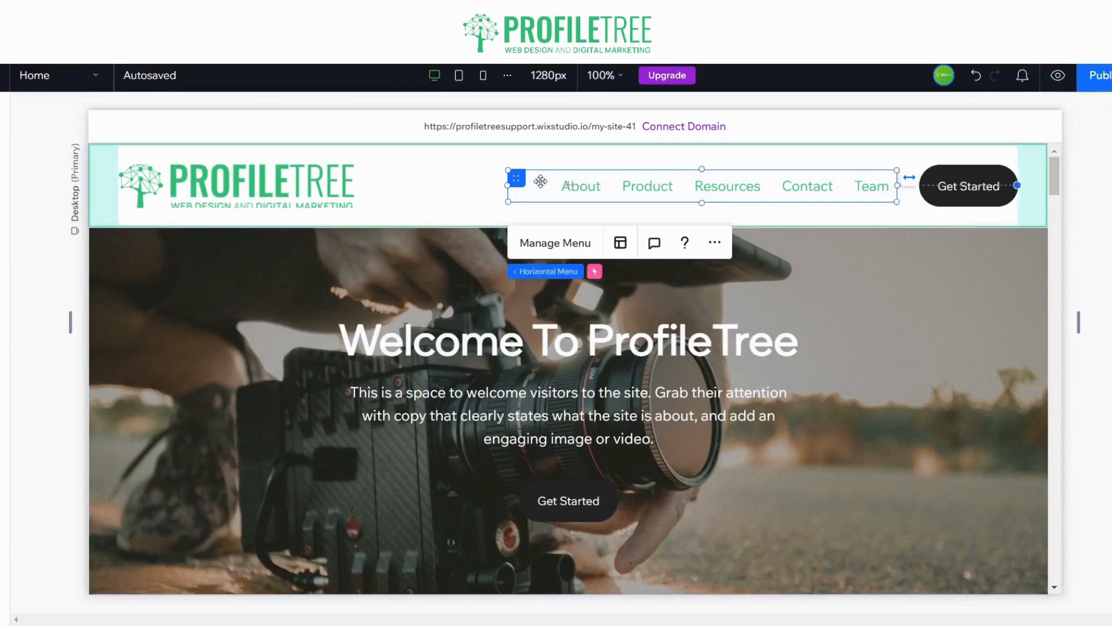
{"action": "left_click", "coordinate": [553, 243]}
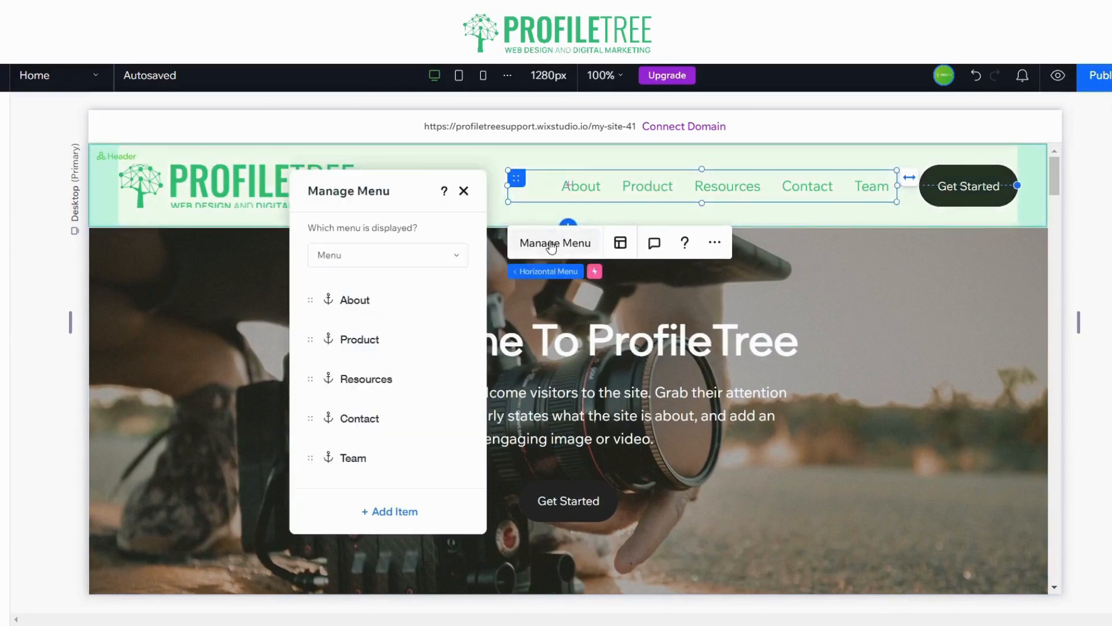
{"action": "left_click", "coordinate": [388, 512]}
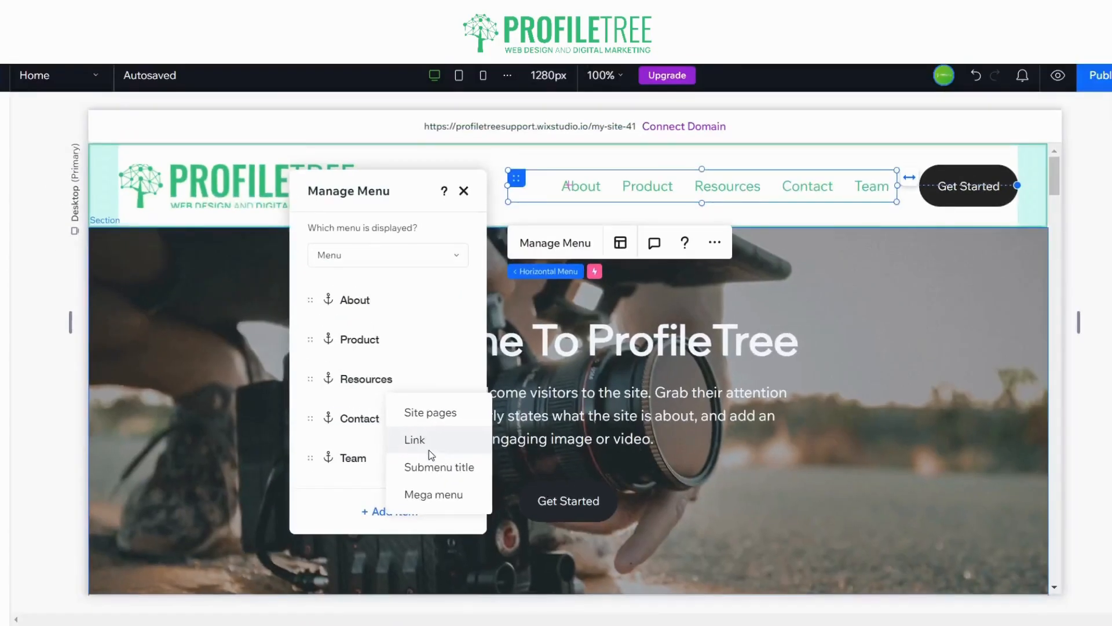
{"action": "left_click", "coordinate": [415, 440]}
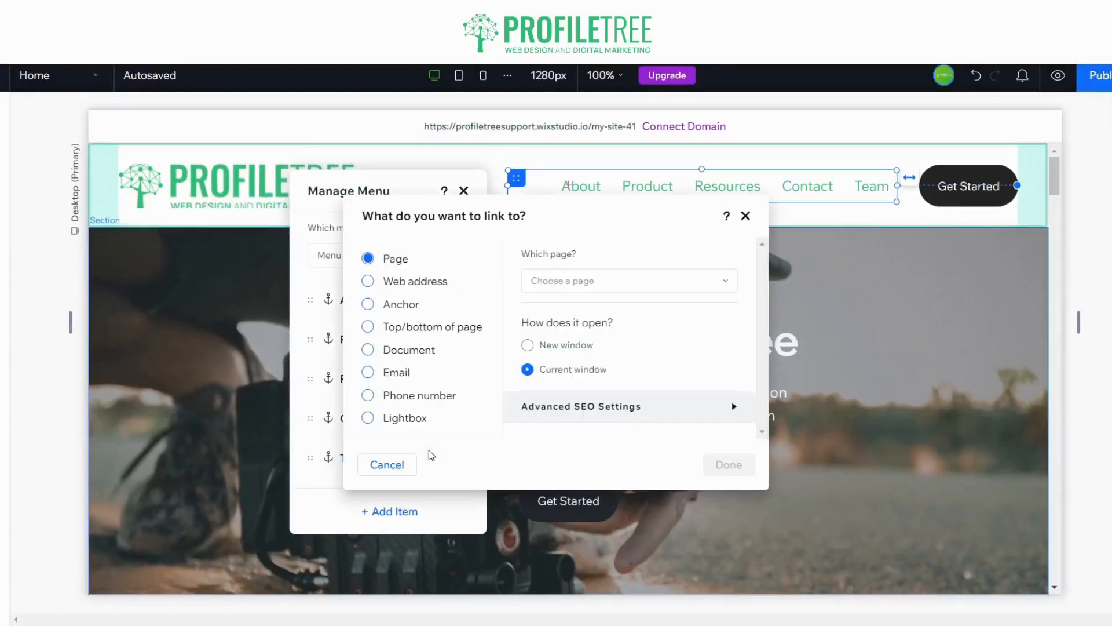
{"action": "left_click", "coordinate": [368, 305]}
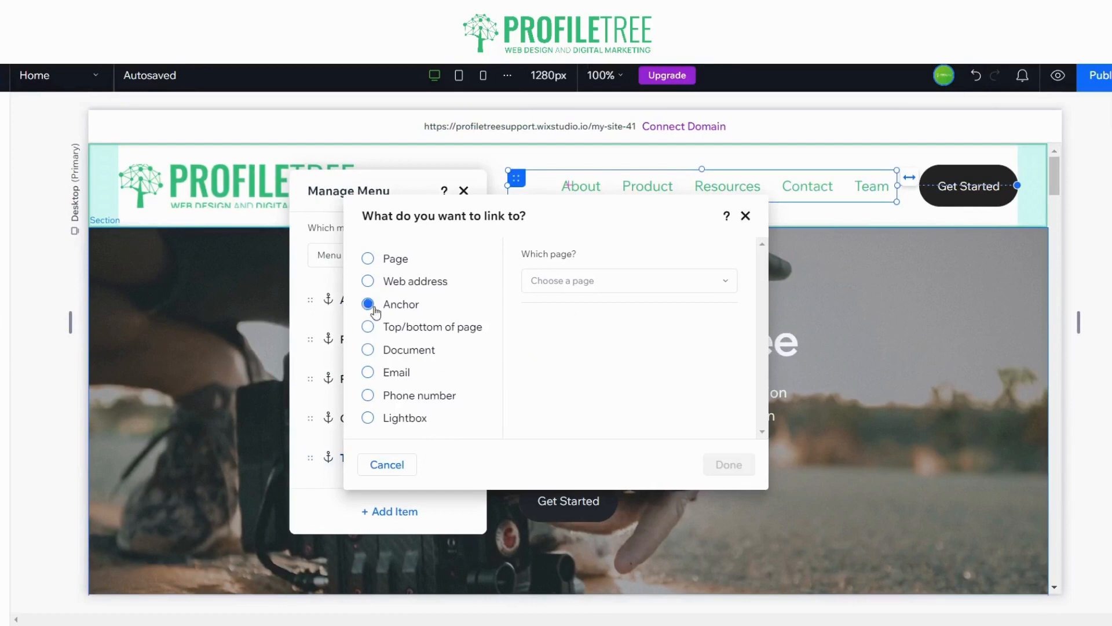
{"action": "left_click", "coordinate": [568, 283]}
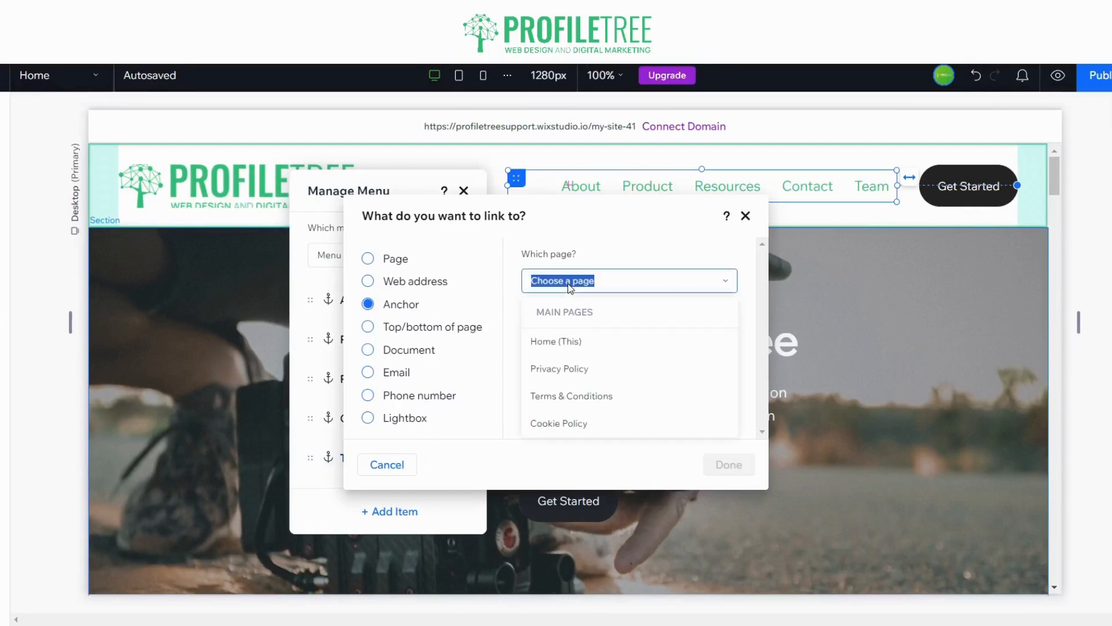
{"action": "left_click", "coordinate": [564, 343]}
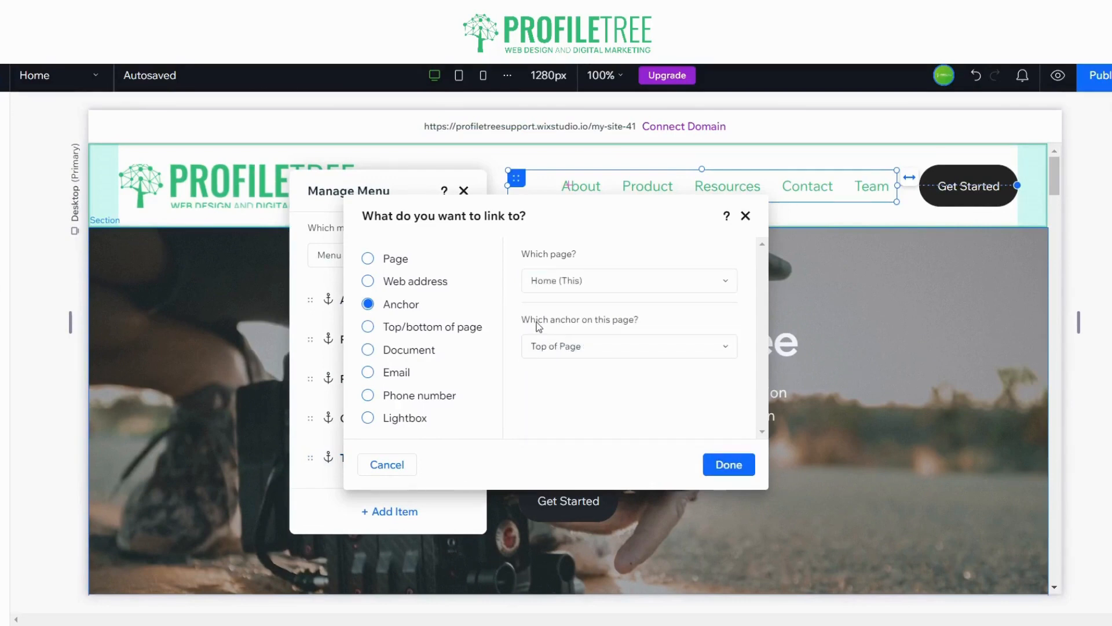
{"action": "left_click", "coordinate": [566, 347]}
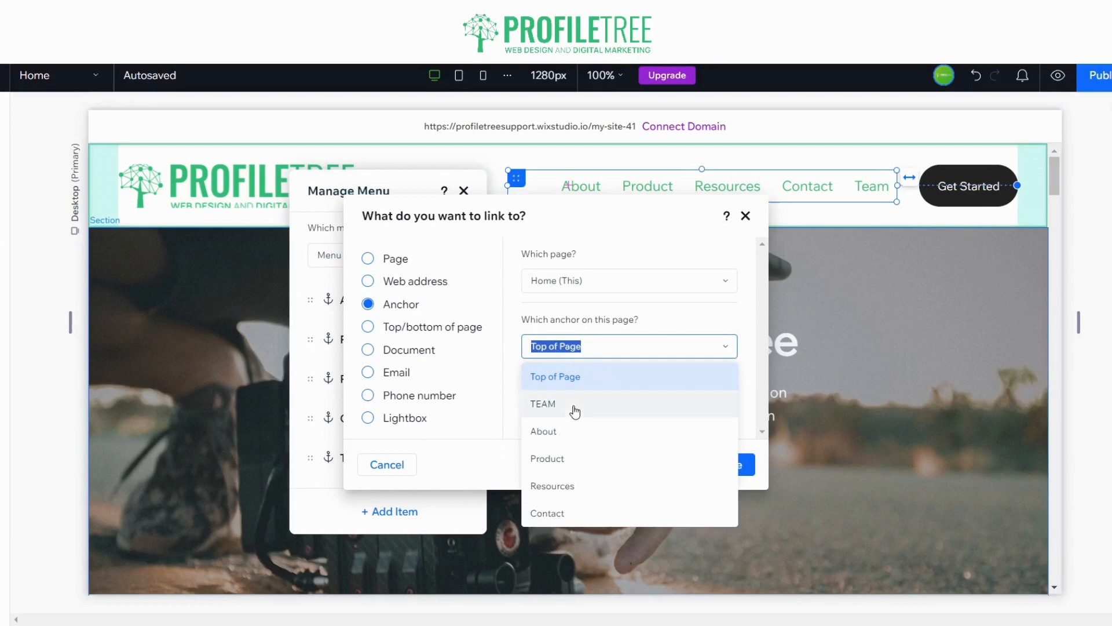
{"action": "left_click", "coordinate": [753, 224]}
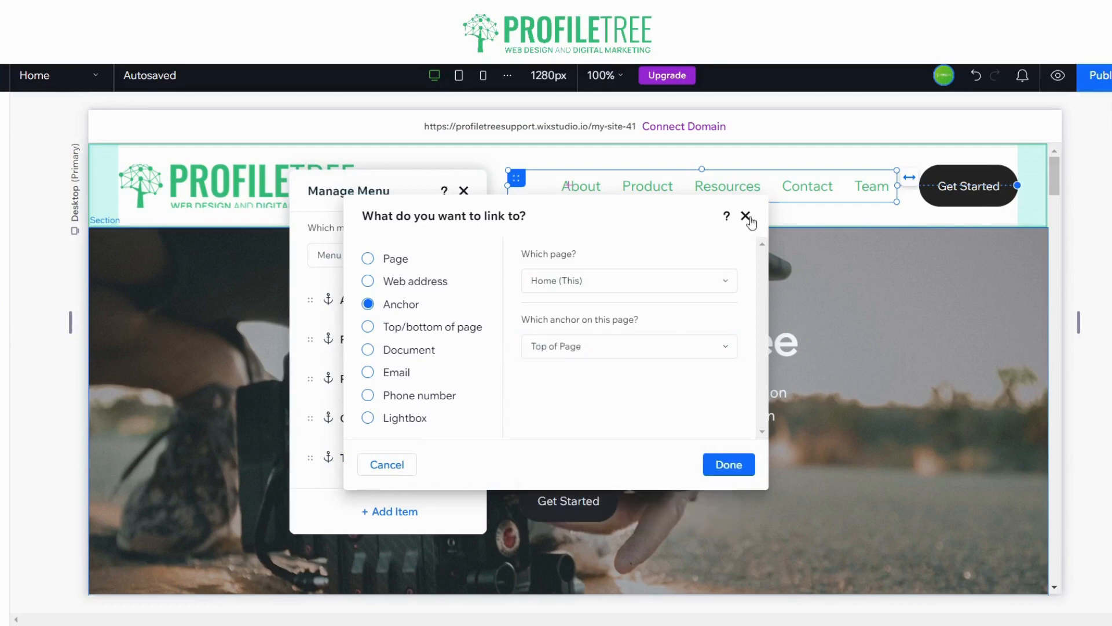
{"action": "left_click", "coordinate": [746, 216]}
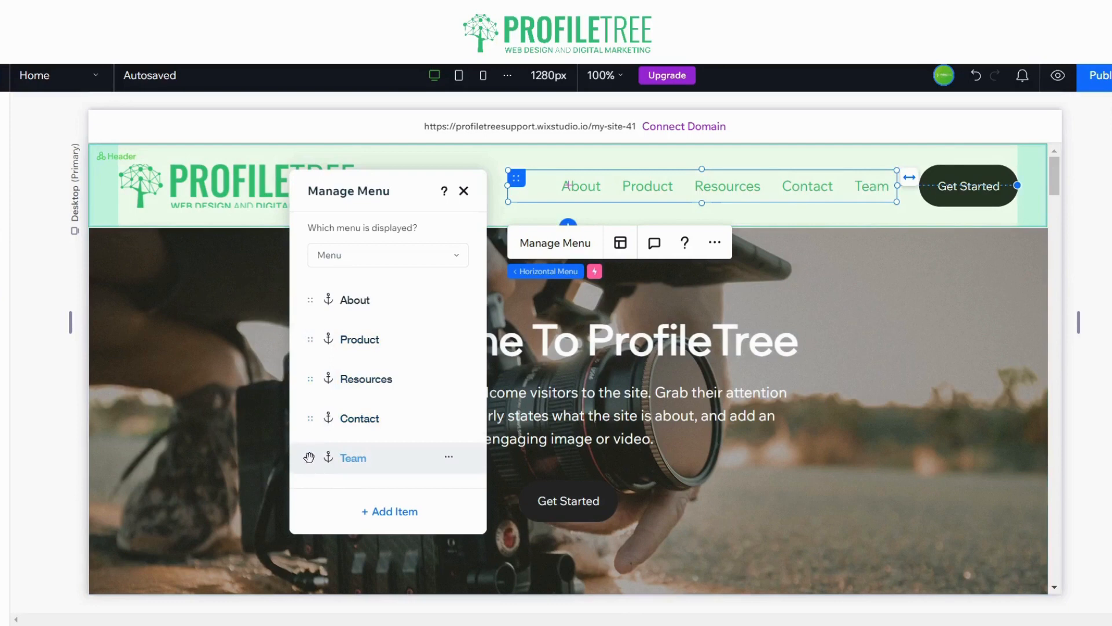
Move the Team item above Contact in the header menu and close the menu manager
{"action": "left_click_drag", "start_coordinate": [308, 458], "coordinate": [311, 416]}
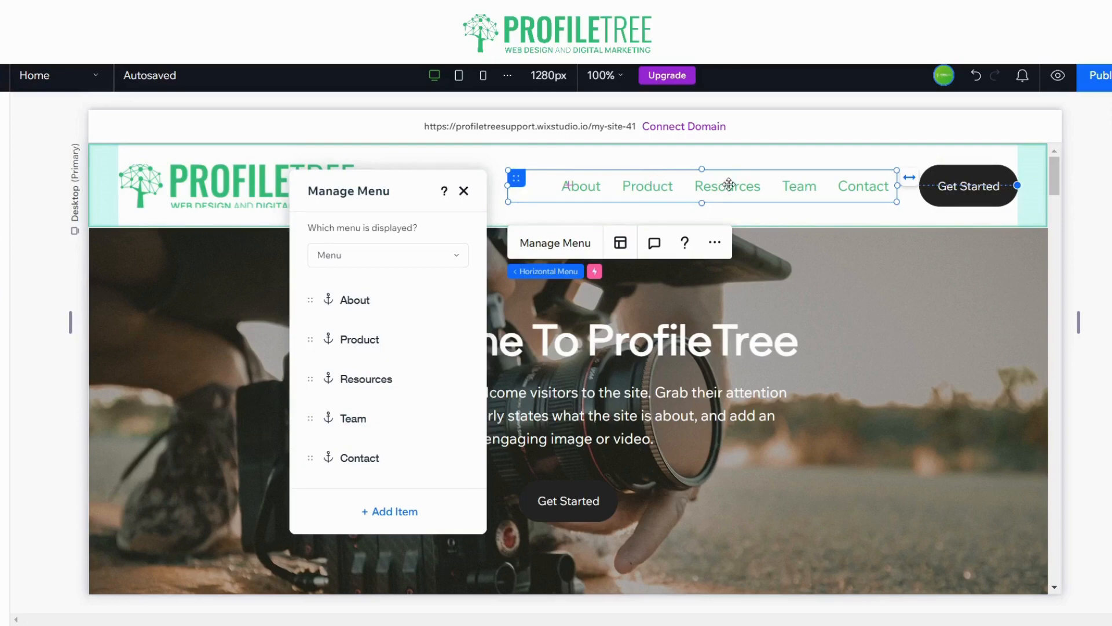
{"action": "left_click", "coordinate": [465, 192]}
Review the page's sections from the team section down to the footer menu, and return to the header
{"action": "scroll", "coordinate": [464, 296], "scroll_direction": "down", "scroll_amount": 15}
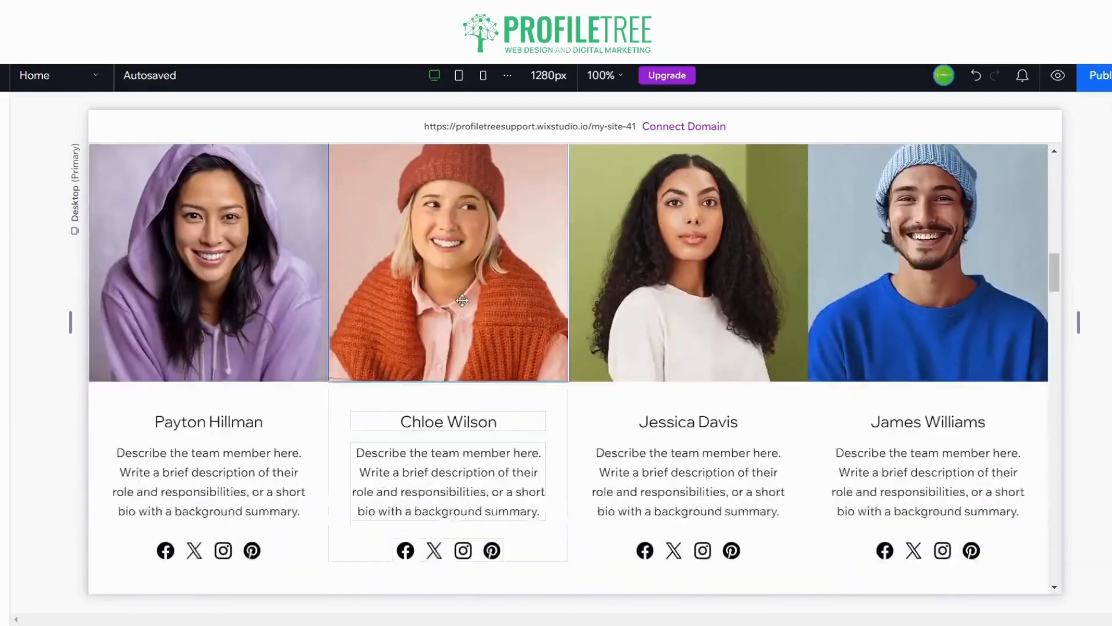
{"action": "scroll", "coordinate": [461, 300], "scroll_direction": "down", "scroll_amount": 8}
{"action": "scroll", "coordinate": [452, 301], "scroll_direction": "up", "scroll_amount": 6}
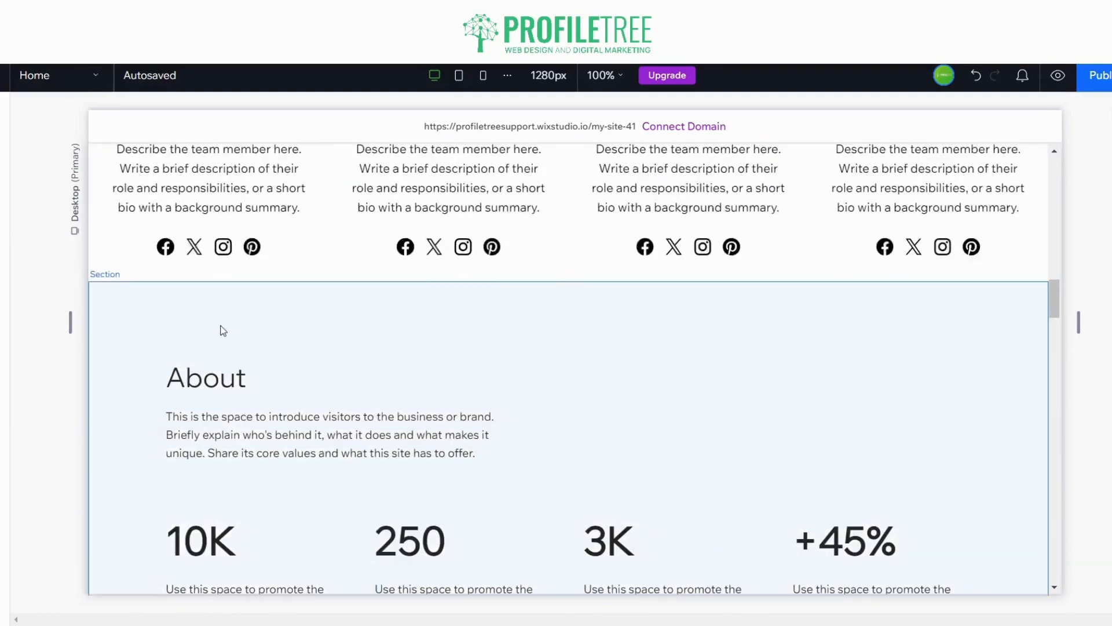
{"action": "scroll", "coordinate": [223, 330], "scroll_direction": "down", "scroll_amount": 10}
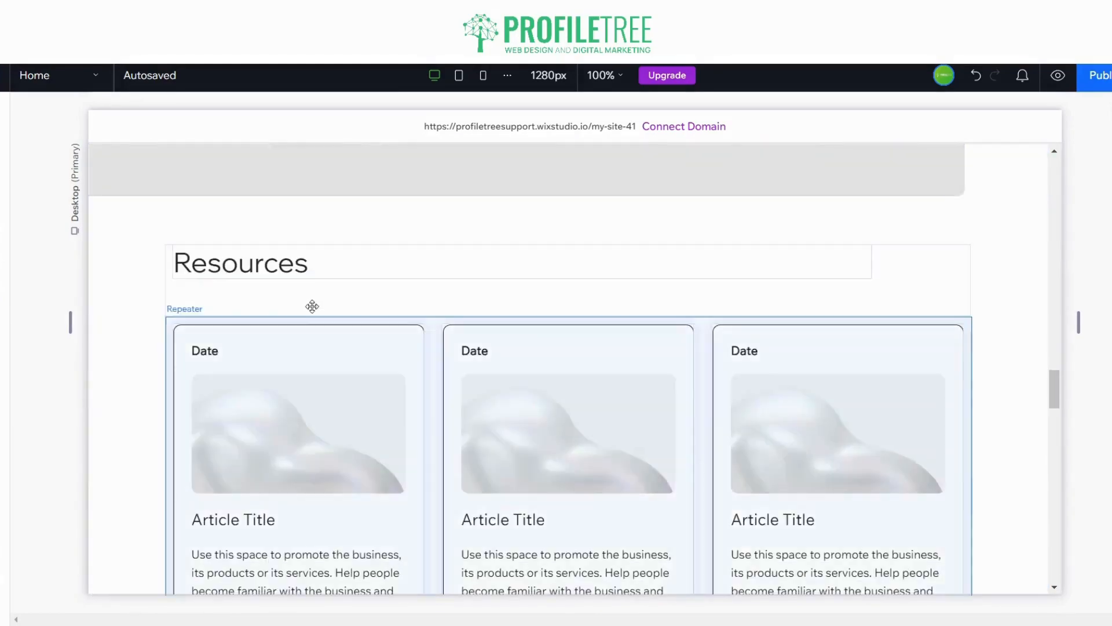
{"action": "scroll", "coordinate": [437, 273], "scroll_direction": "up", "scroll_amount": 8}
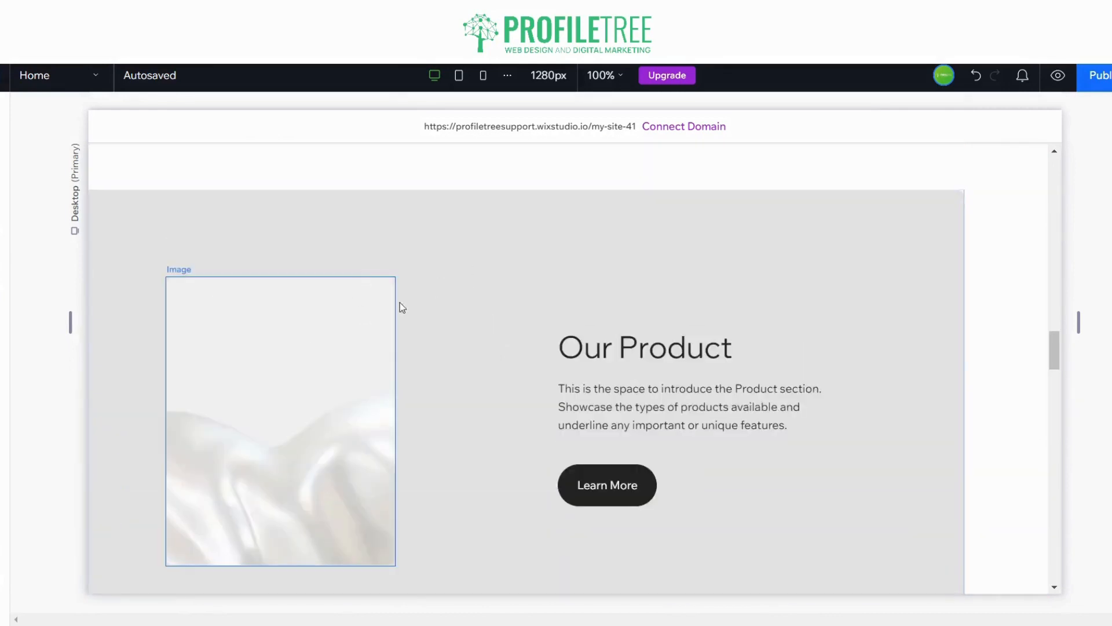
{"action": "scroll", "coordinate": [435, 319], "scroll_direction": "down", "scroll_amount": 5}
{"action": "scroll", "coordinate": [298, 290], "scroll_direction": "down", "scroll_amount": 19}
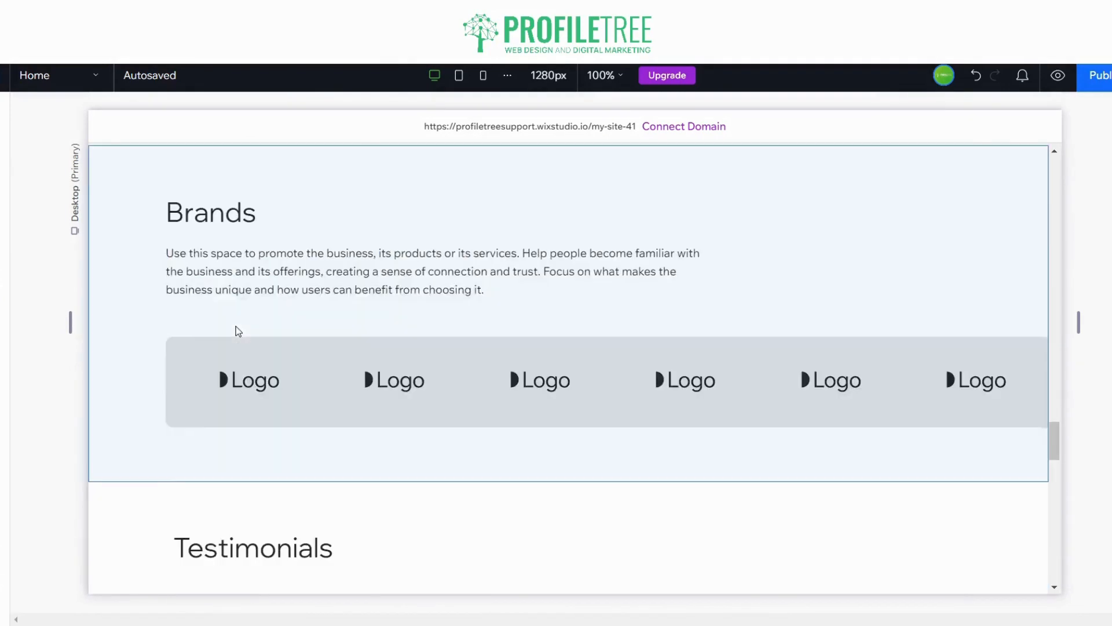
{"action": "scroll", "coordinate": [153, 298], "scroll_direction": "down", "scroll_amount": 13}
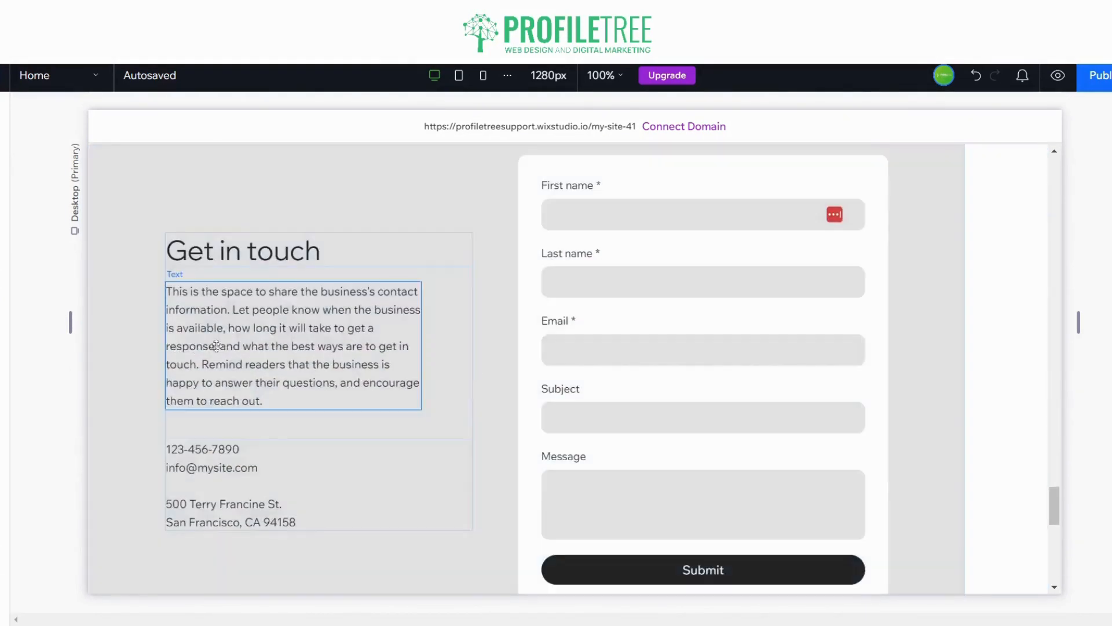
{"action": "scroll", "coordinate": [145, 278], "scroll_direction": "down", "scroll_amount": 5}
{"action": "scroll", "coordinate": [149, 263], "scroll_direction": "up", "scroll_amount": 5}
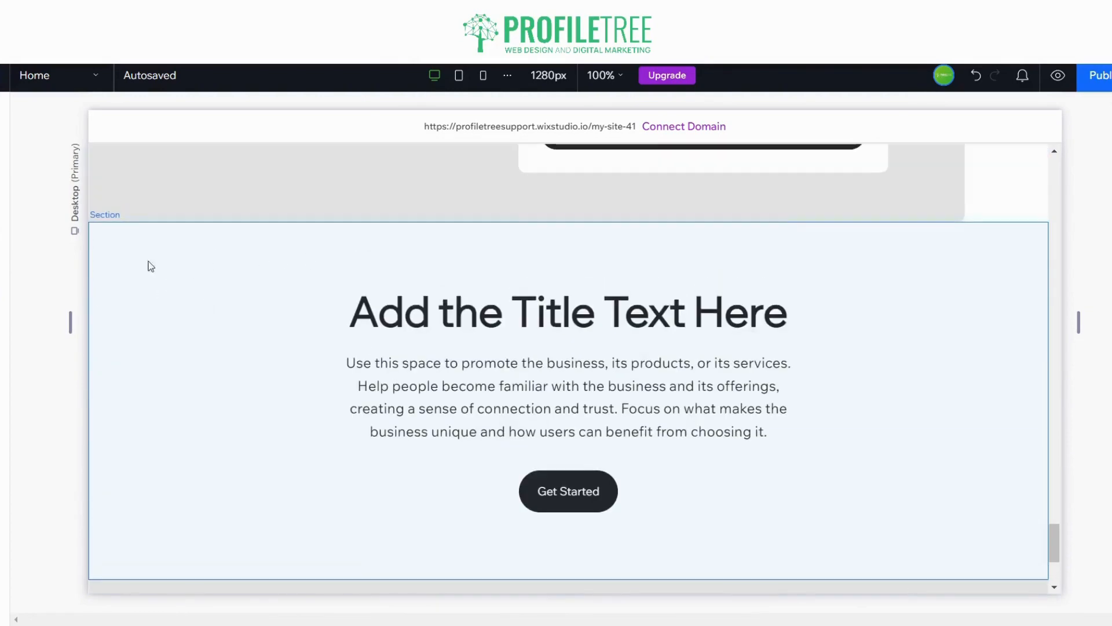
{"action": "scroll", "coordinate": [319, 362], "scroll_direction": "down", "scroll_amount": 5}
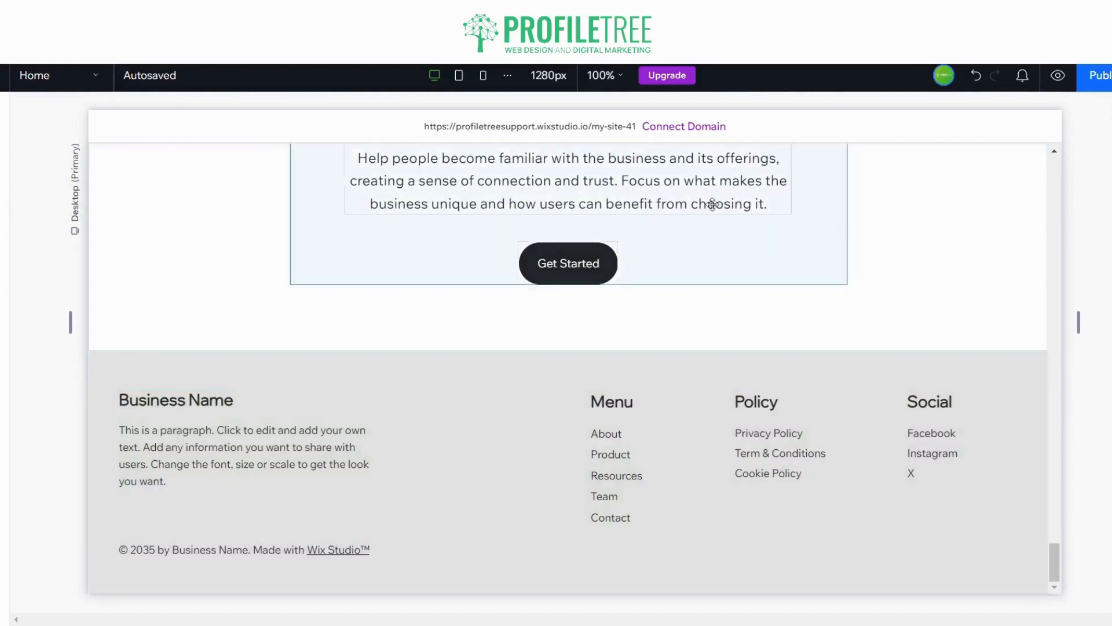
{"action": "scroll", "coordinate": [74, 288], "scroll_direction": "up", "scroll_amount": 5}
{"action": "scroll", "coordinate": [103, 271], "scroll_direction": "up", "scroll_amount": 12}
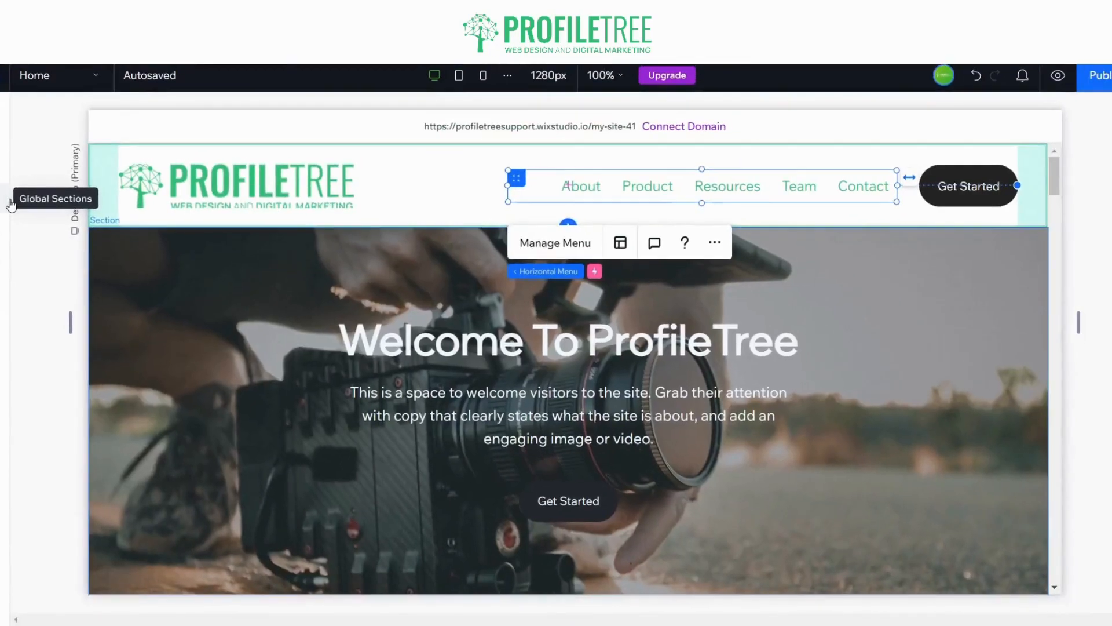
Duplicate the default header in the global sections and name the copy Replica
{"action": "left_click", "coordinate": [5, 197]}
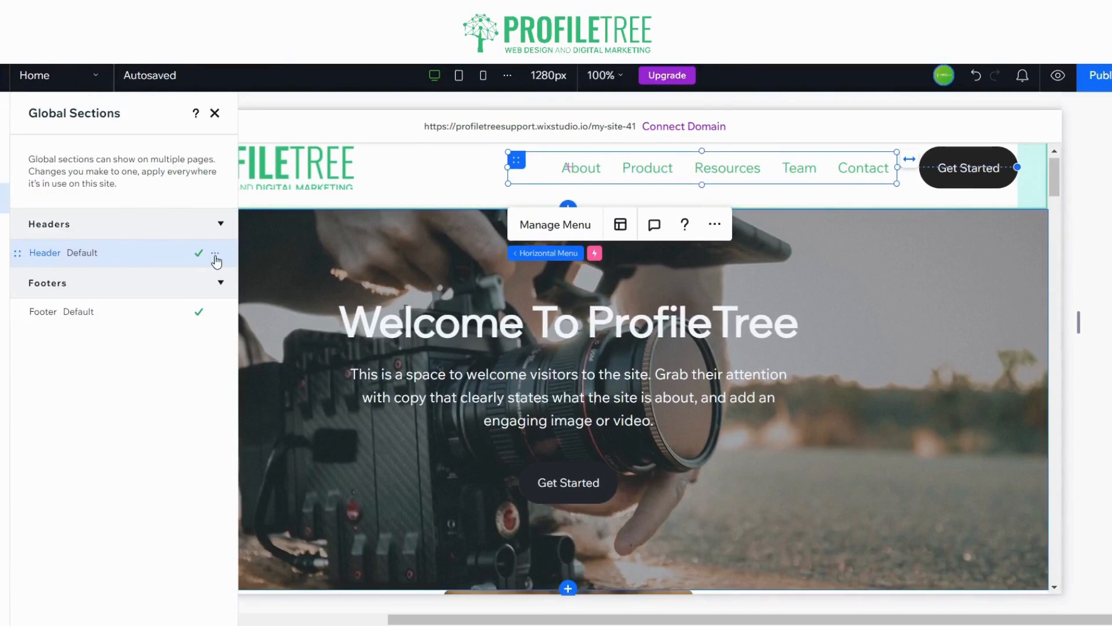
{"action": "mouse_move", "coordinate": [83, 258]}
{"action": "left_click", "coordinate": [218, 258]}
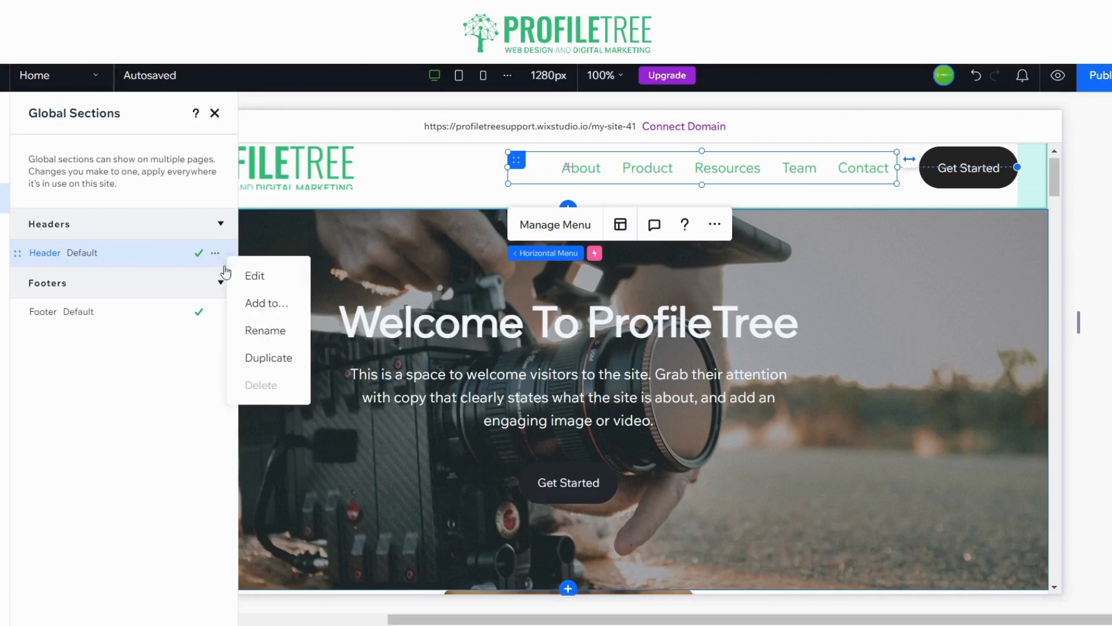
{"action": "left_click", "coordinate": [257, 356]}
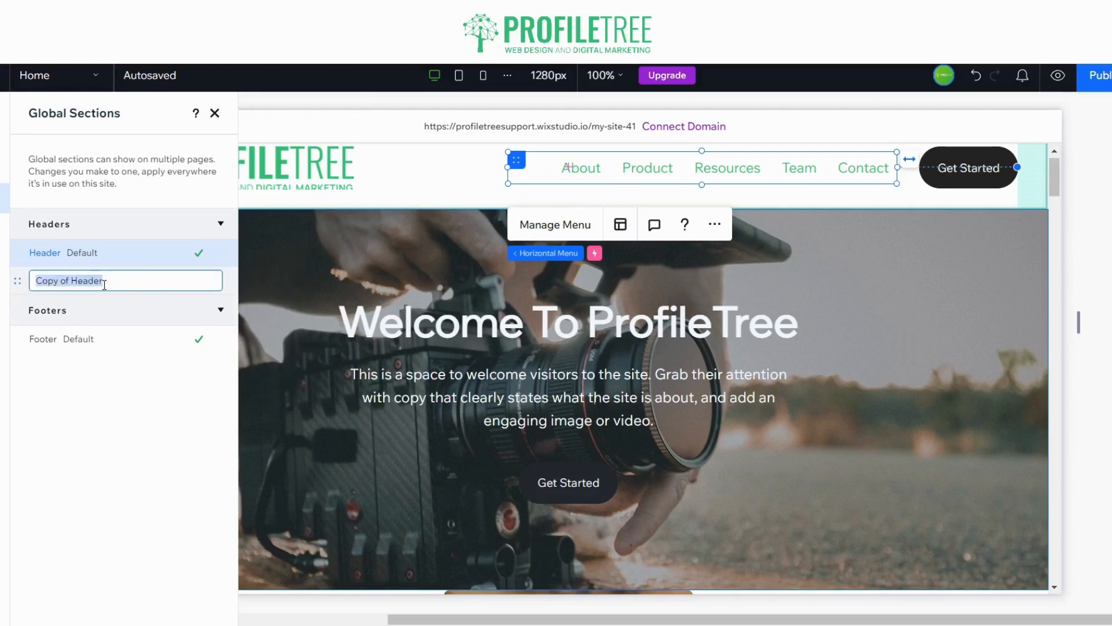
{"action": "key", "text": "BackSpace"}
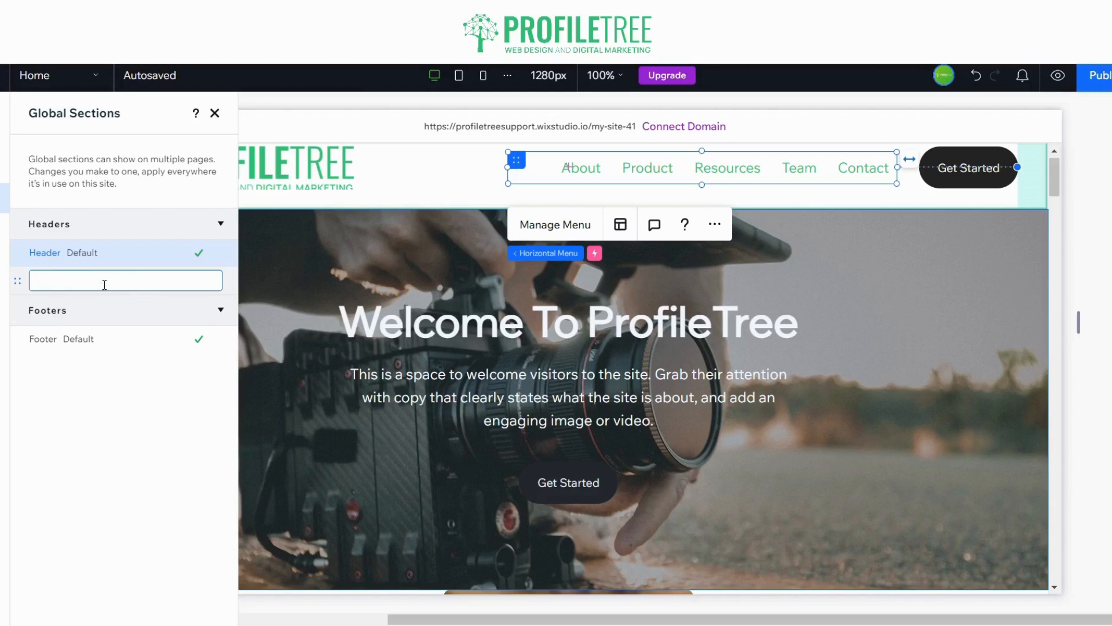
{"action": "type", "text": "Replica"}
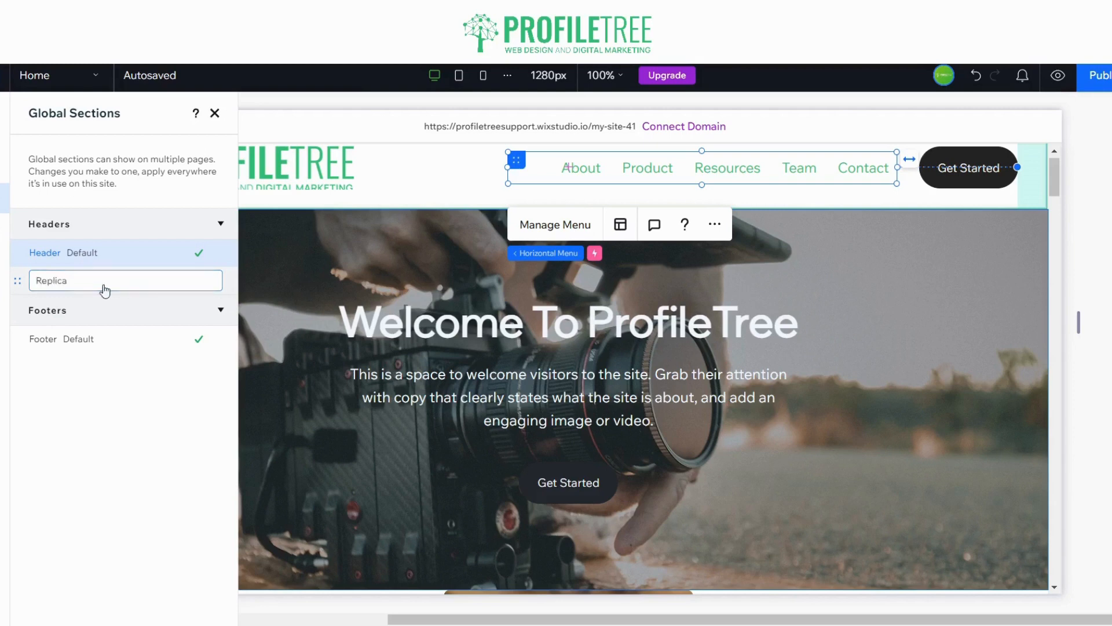
{"action": "left_click", "coordinate": [106, 174]}
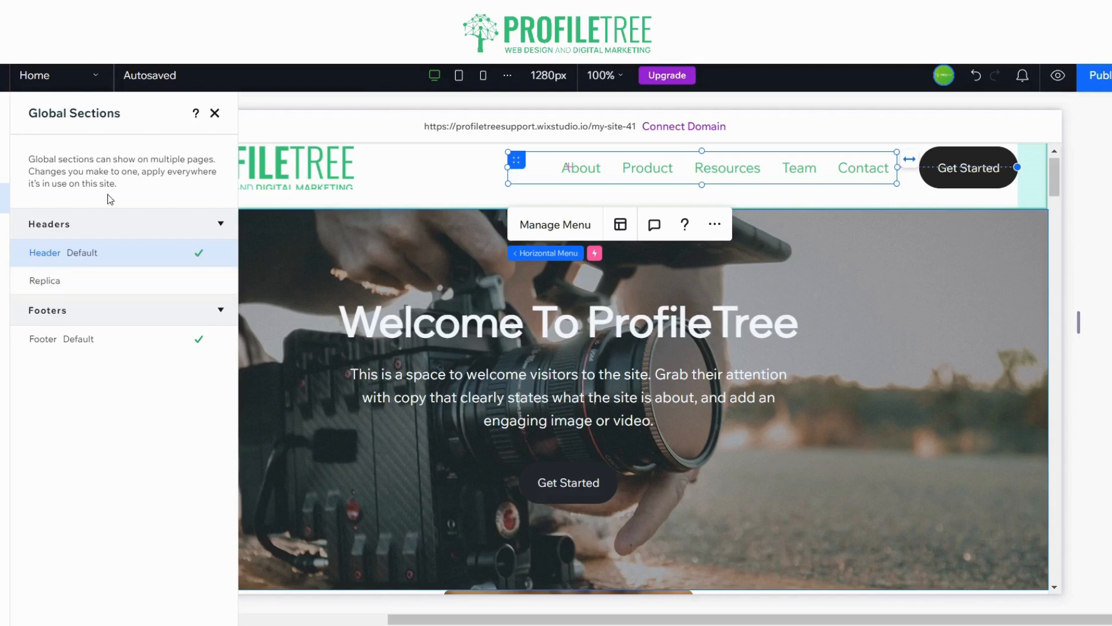
Add the Replica header to the page and close the global sections
{"action": "left_click", "coordinate": [93, 298]}
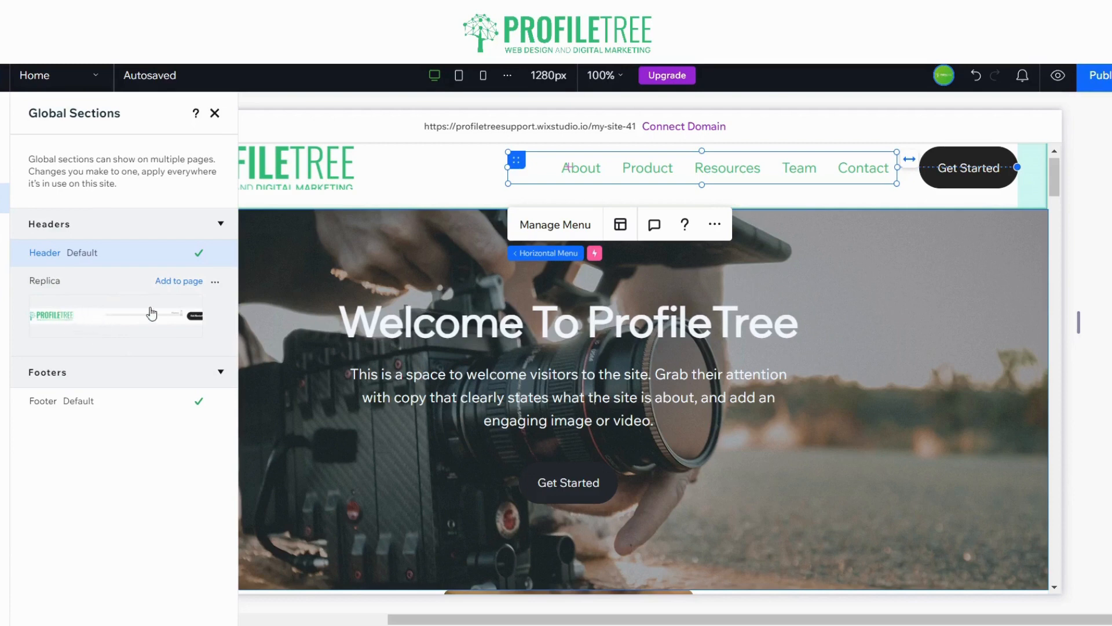
{"action": "left_click", "coordinate": [179, 280]}
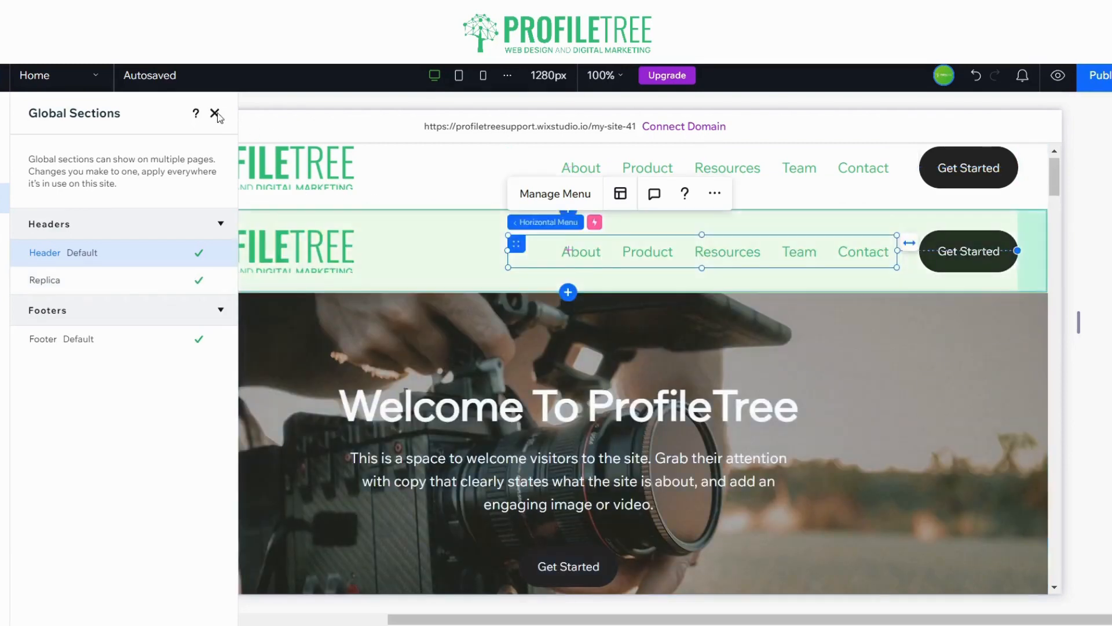
{"action": "left_click", "coordinate": [215, 114]}
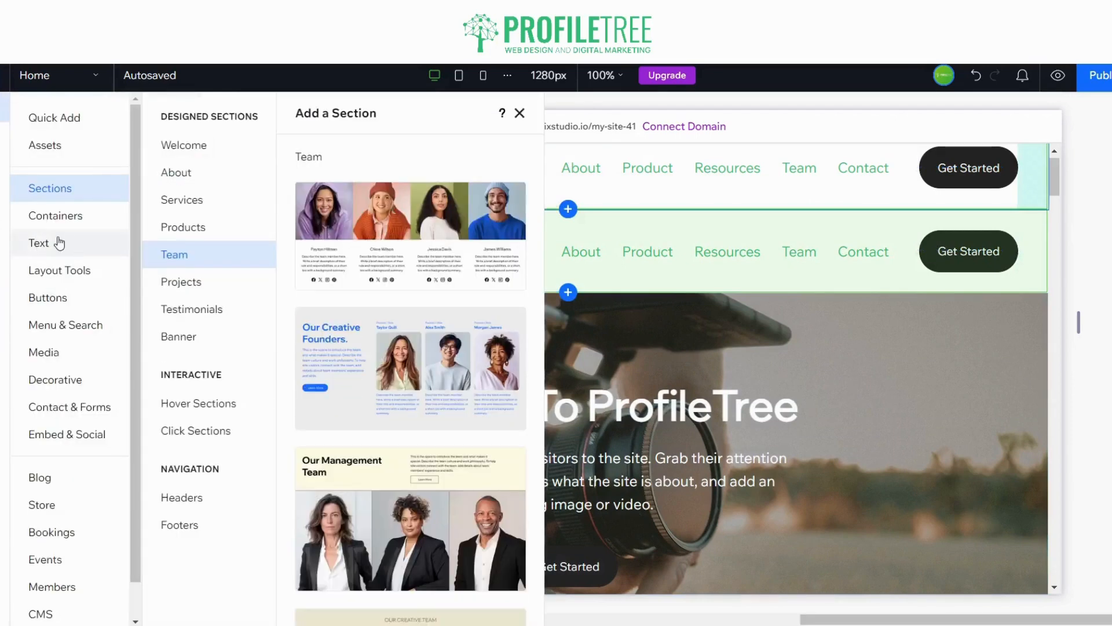
Add the basic four-petal shape from the quick-add elements to the lower header, between the logo and the menu
{"action": "left_click", "coordinate": [77, 278]}
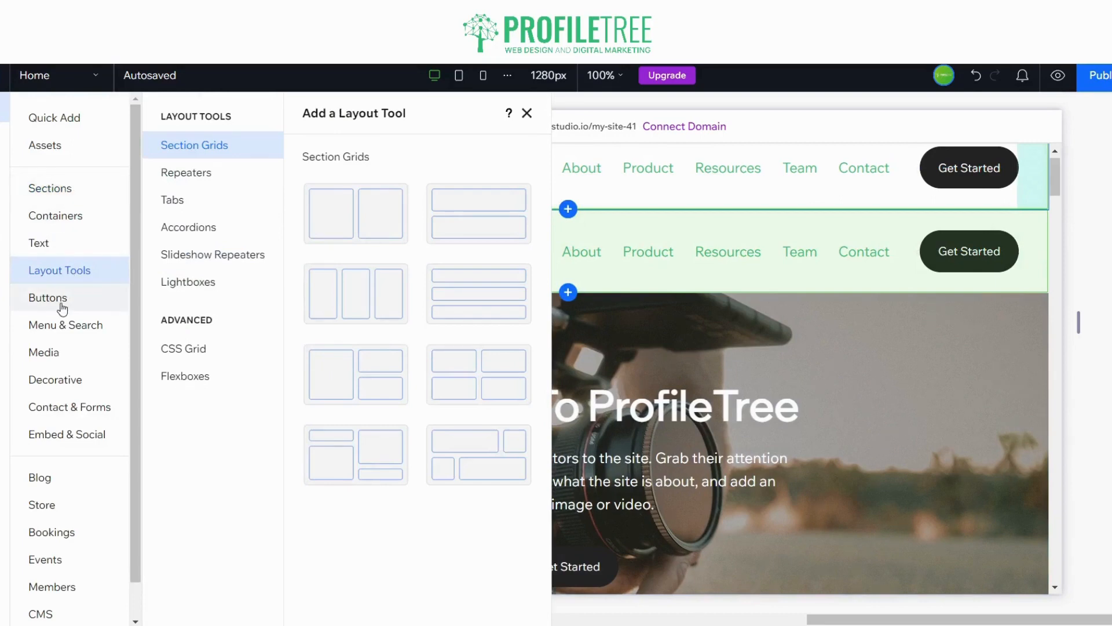
{"action": "left_click", "coordinate": [62, 129]}
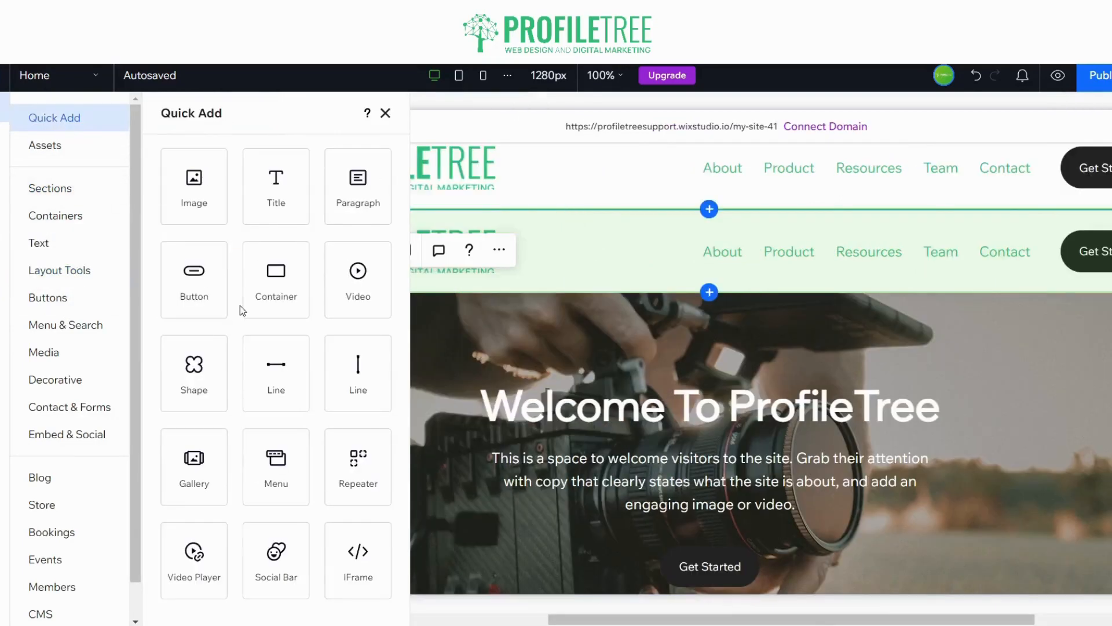
{"action": "left_click_drag", "start_coordinate": [196, 378], "coordinate": [464, 250]}
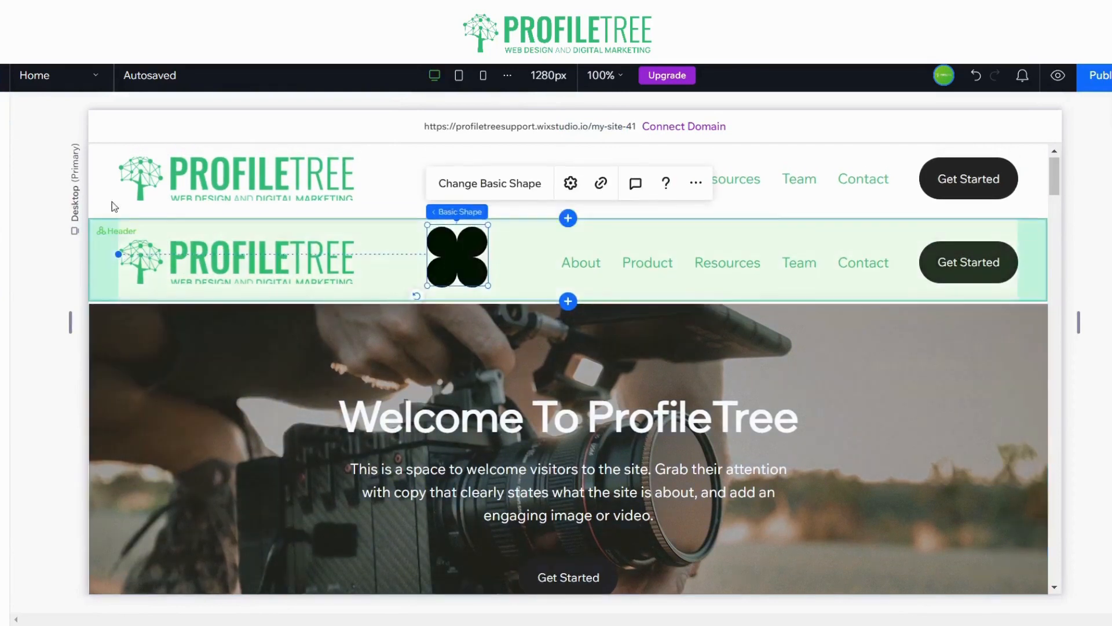
{"action": "left_click", "coordinate": [386, 209]}
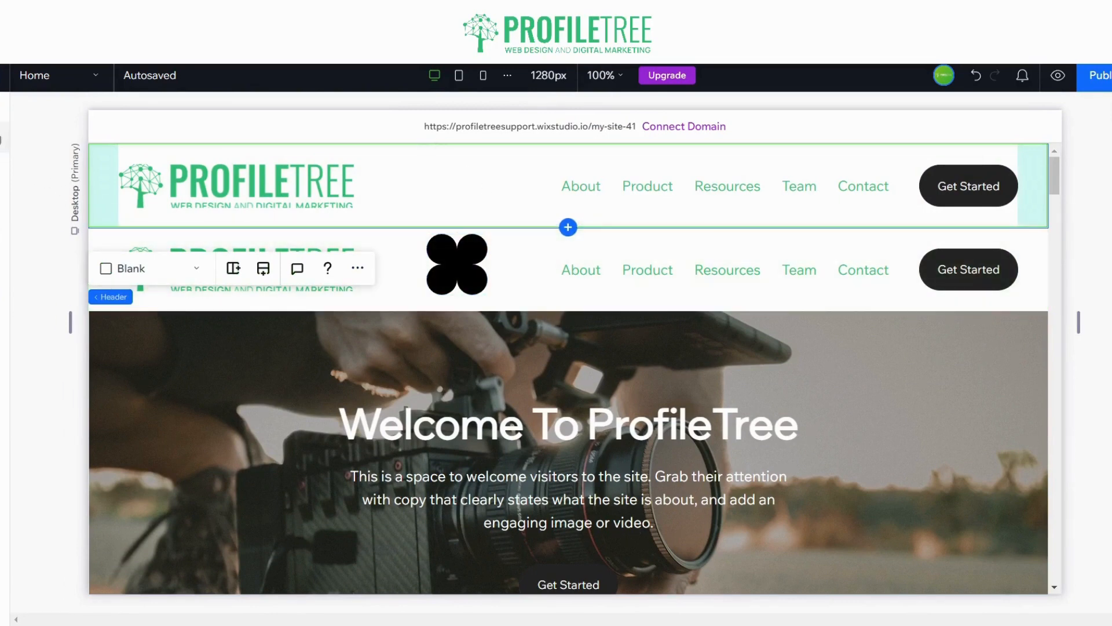
Set the Replica header as the site's default header and remove its instance from the page
{"action": "left_click", "coordinate": [1, 210]}
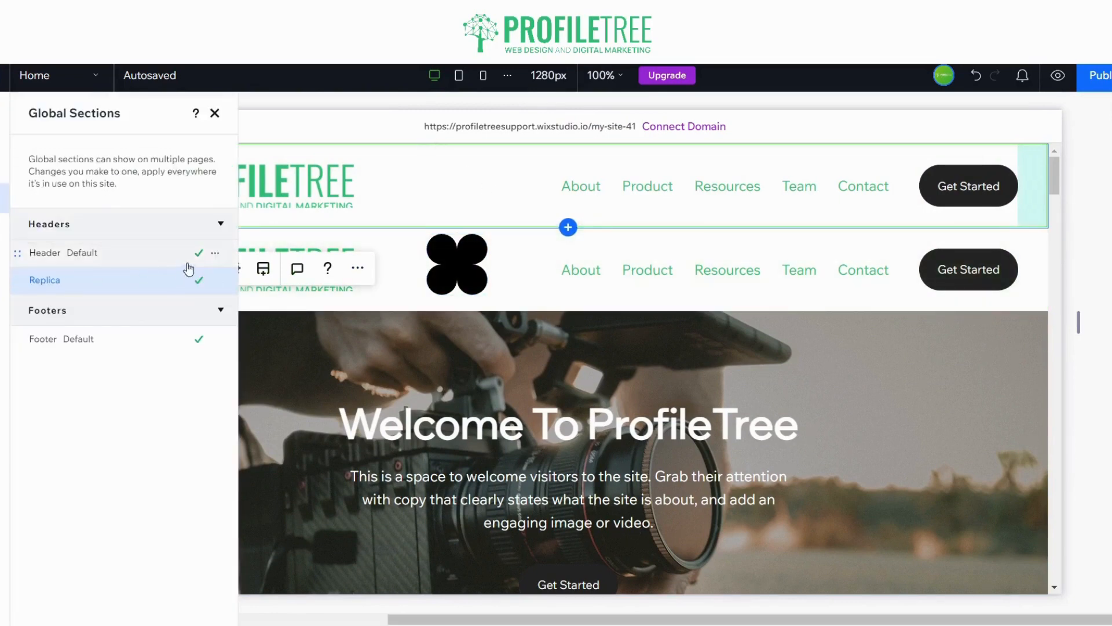
{"action": "left_click", "coordinate": [216, 255]}
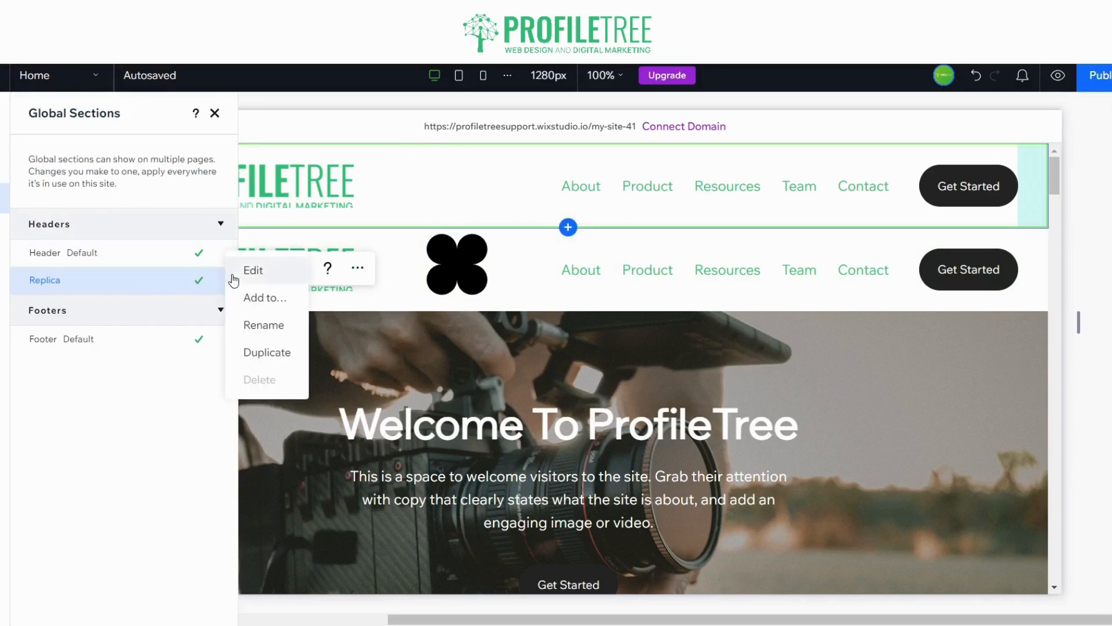
{"action": "left_click", "coordinate": [216, 281]}
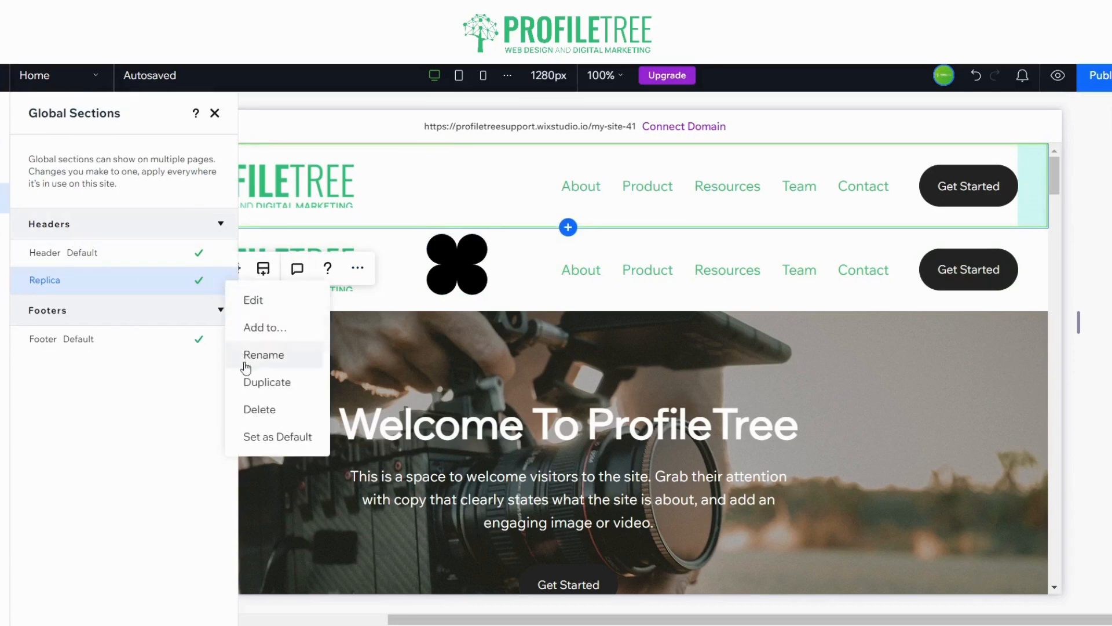
{"action": "left_click", "coordinate": [258, 440]}
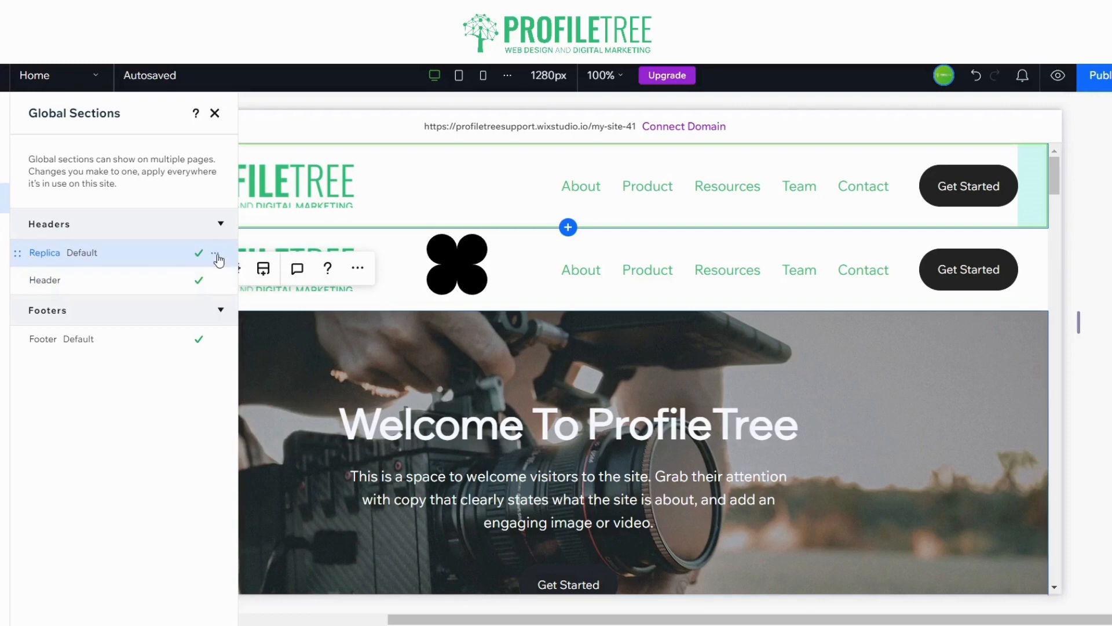
{"action": "left_click", "coordinate": [215, 256]}
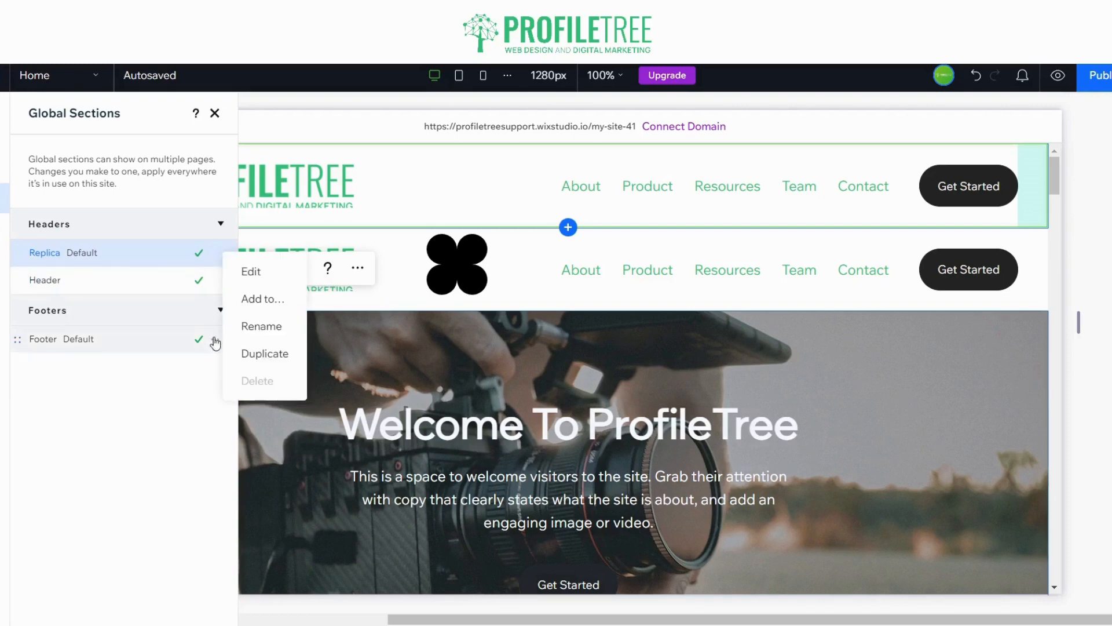
{"action": "left_click", "coordinate": [463, 195]}
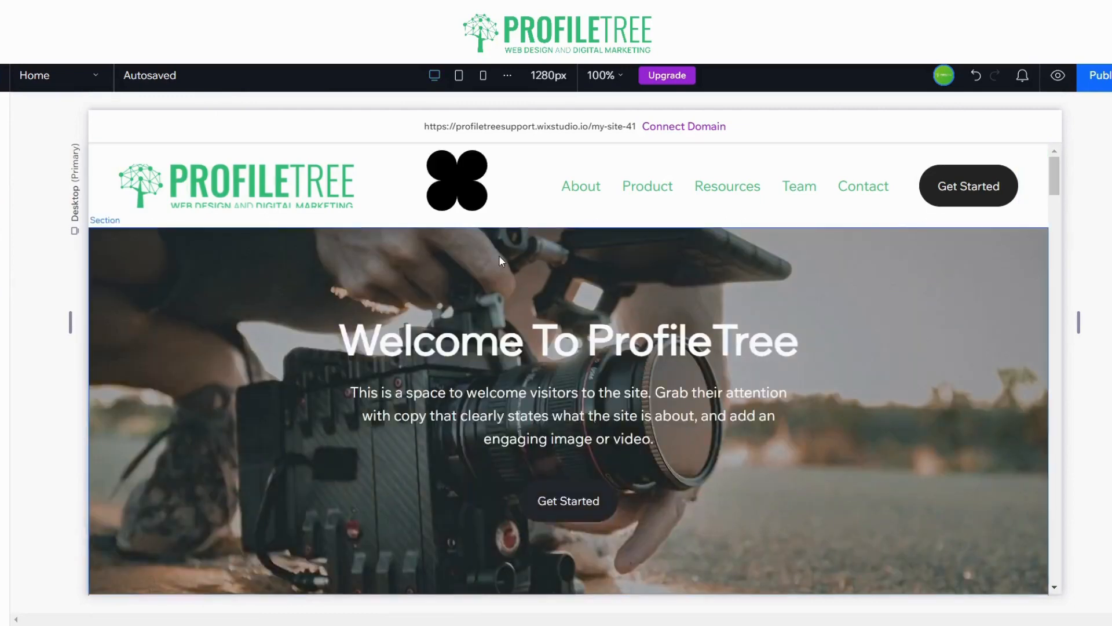
Compare the previews of the Replica and Header entries in the global sections and close them
{"action": "left_click", "coordinate": [5, 198]}
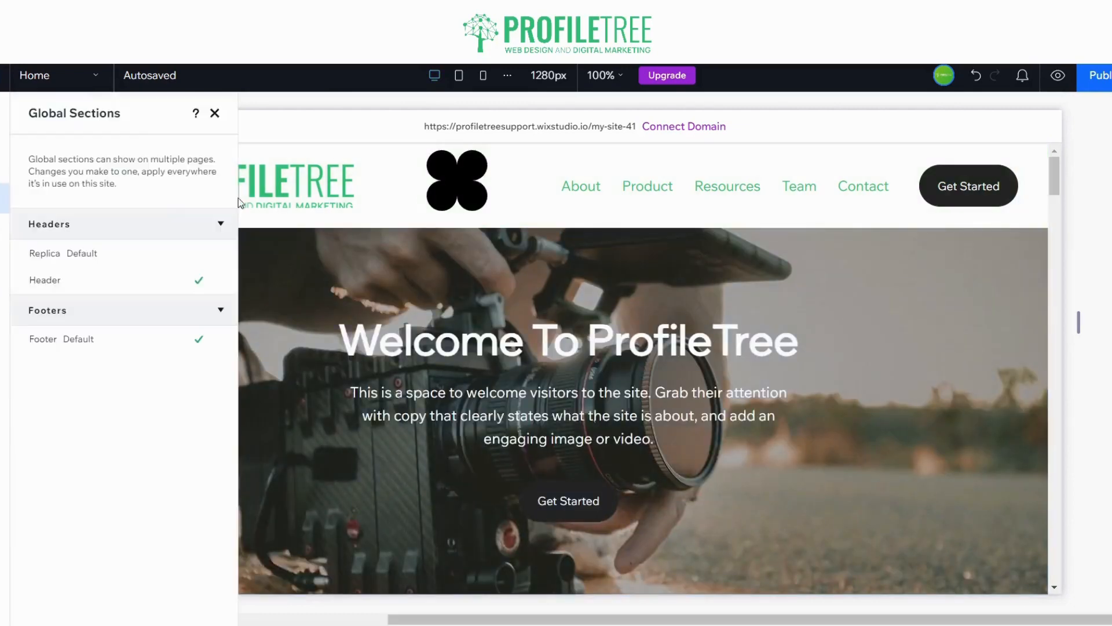
{"action": "mouse_move", "coordinate": [83, 260]}
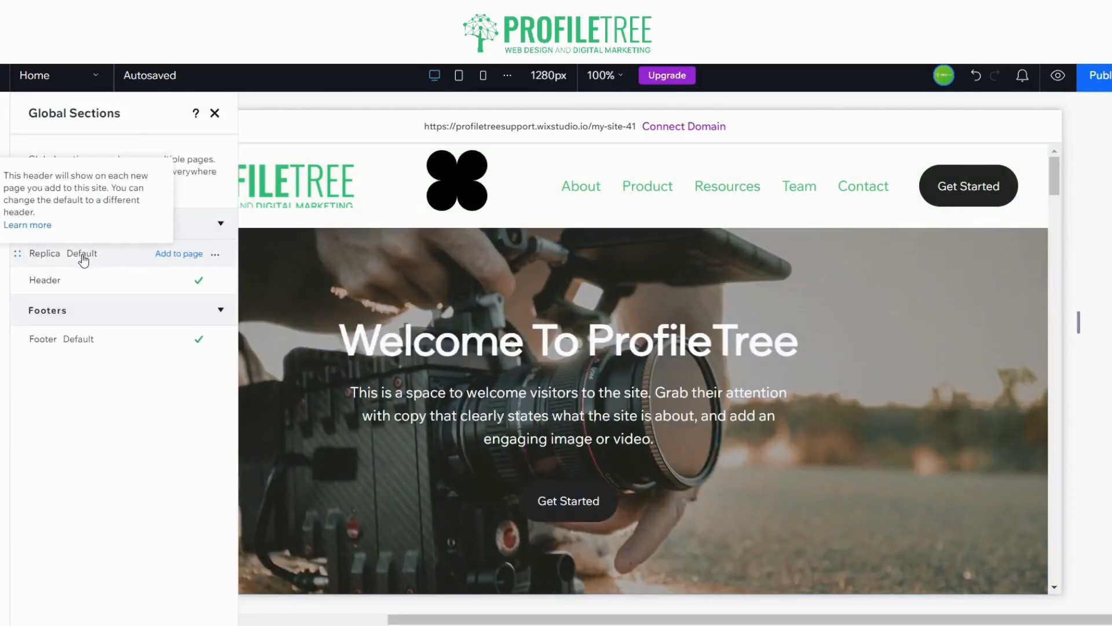
{"action": "left_click", "coordinate": [74, 292]}
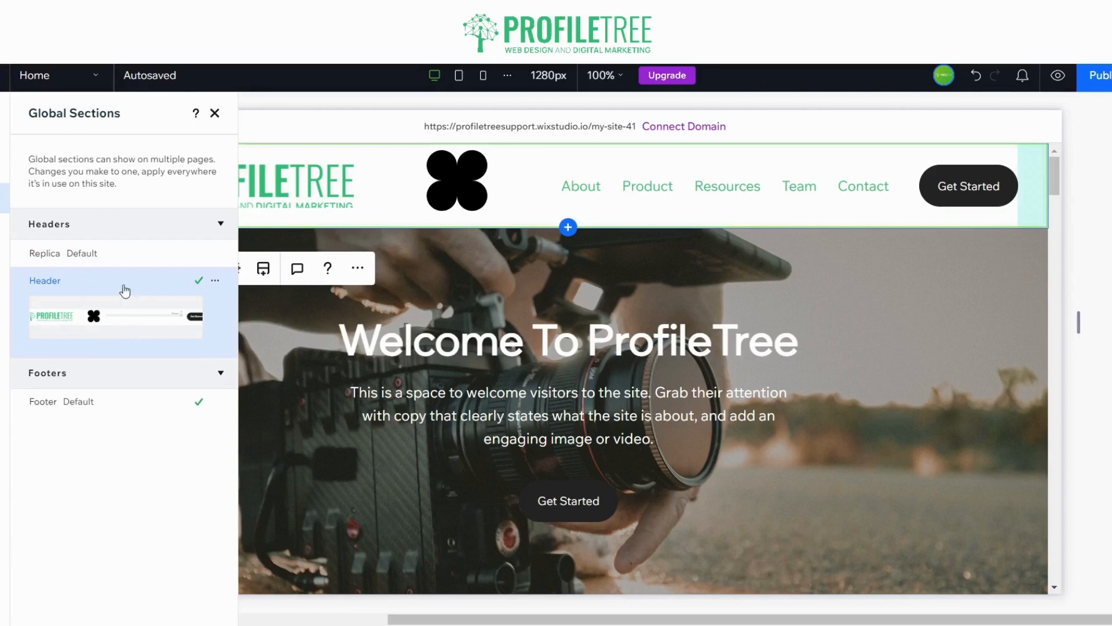
{"action": "left_click", "coordinate": [111, 255]}
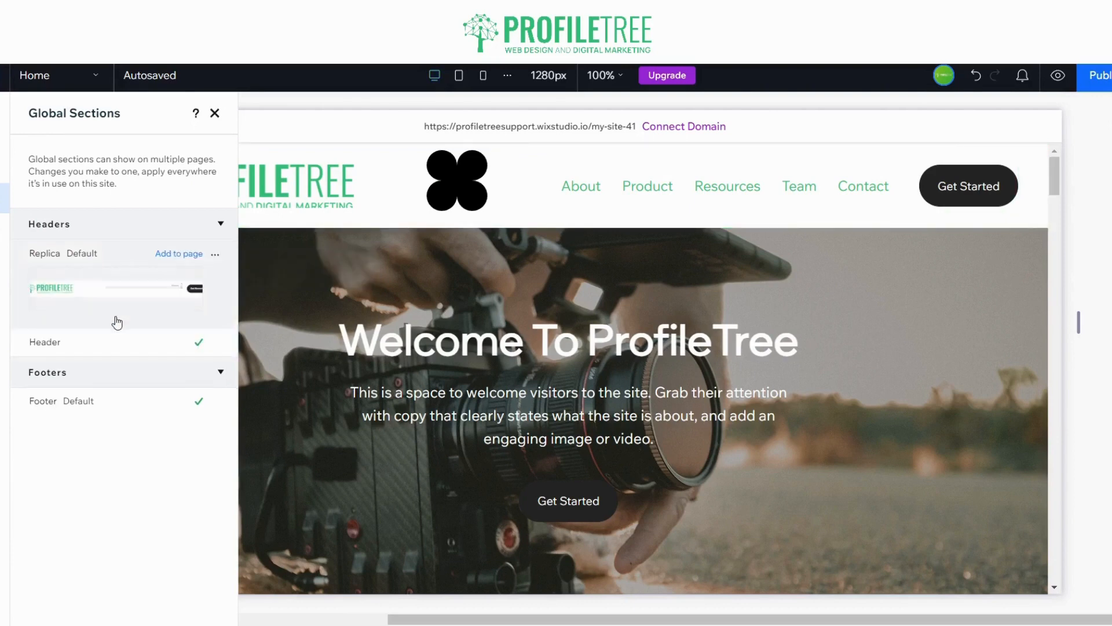
{"action": "left_click", "coordinate": [215, 113]}
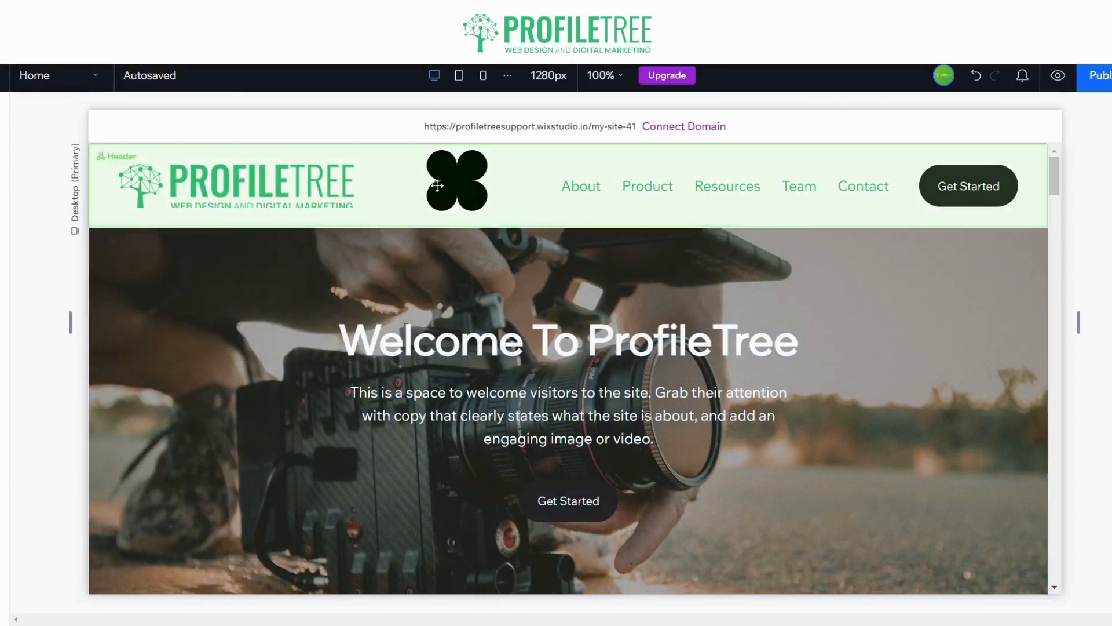
Recheck the global sections list and delete the black four-petal shape from the page's header
{"action": "left_click", "coordinate": [4, 198]}
{"action": "mouse_move", "coordinate": [62, 333]}
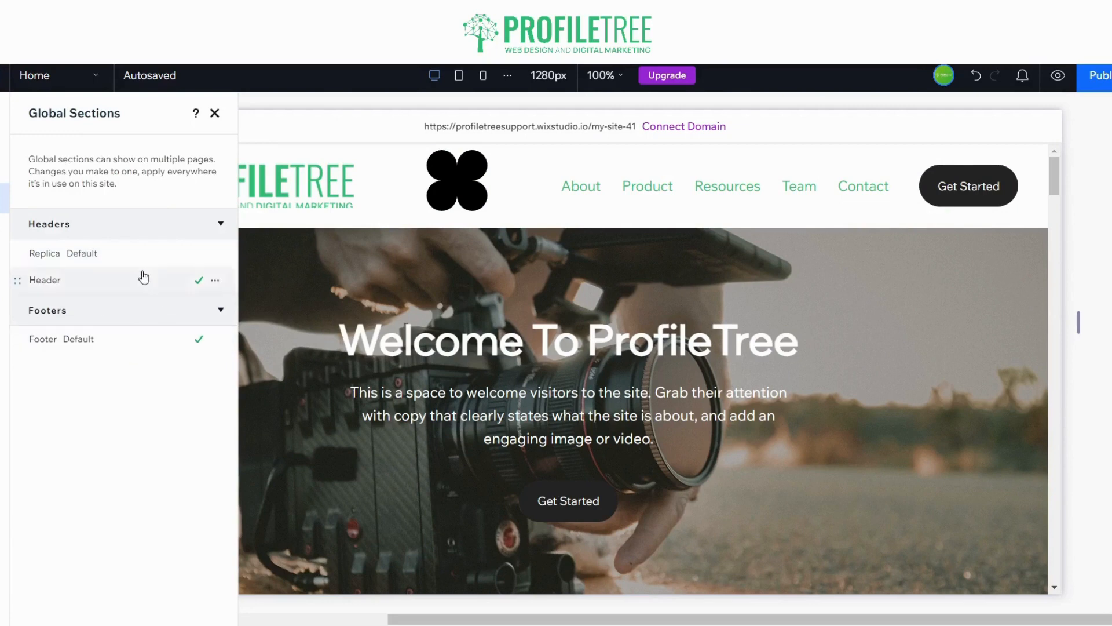
{"action": "left_click", "coordinate": [457, 180]}
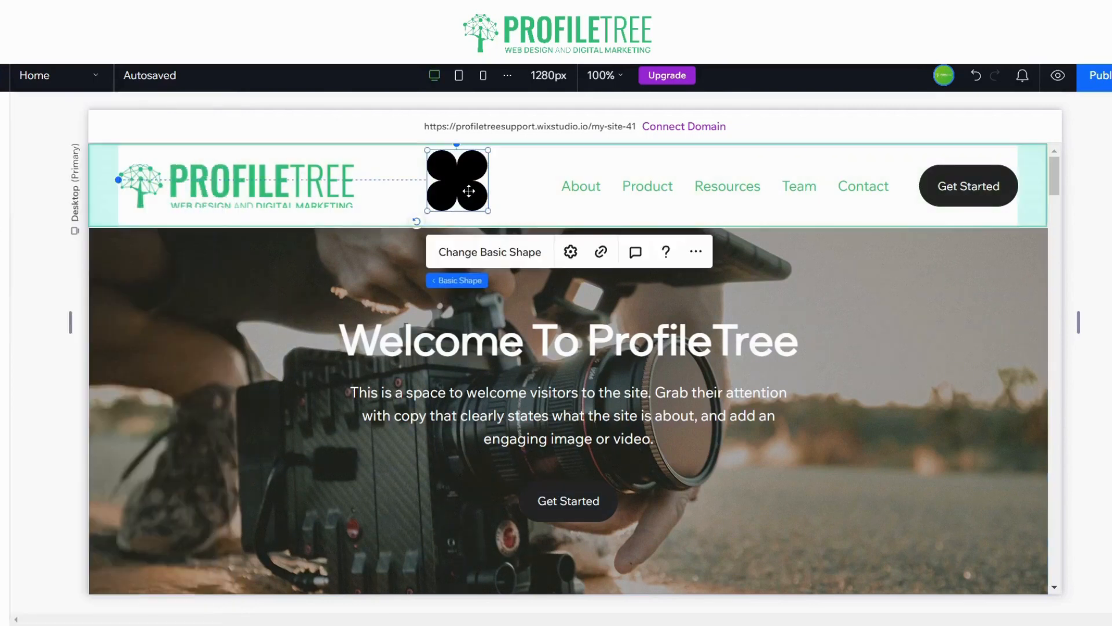
{"action": "key", "text": "Delete"}
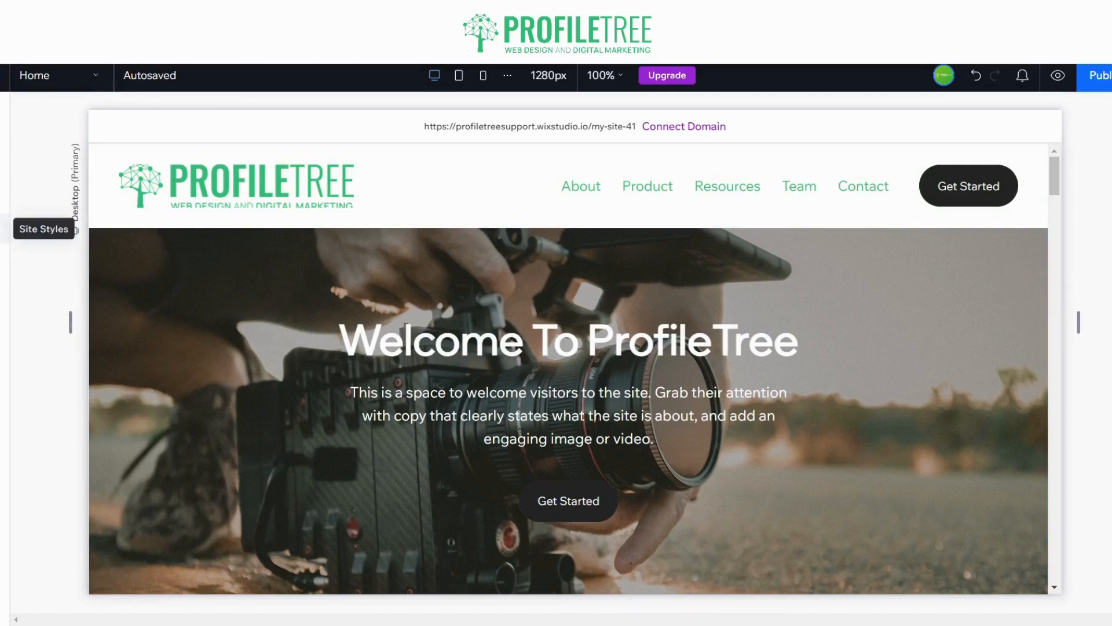
Look through the site styles for typography, colors and page transitions
{"action": "left_click", "coordinate": [5, 228]}
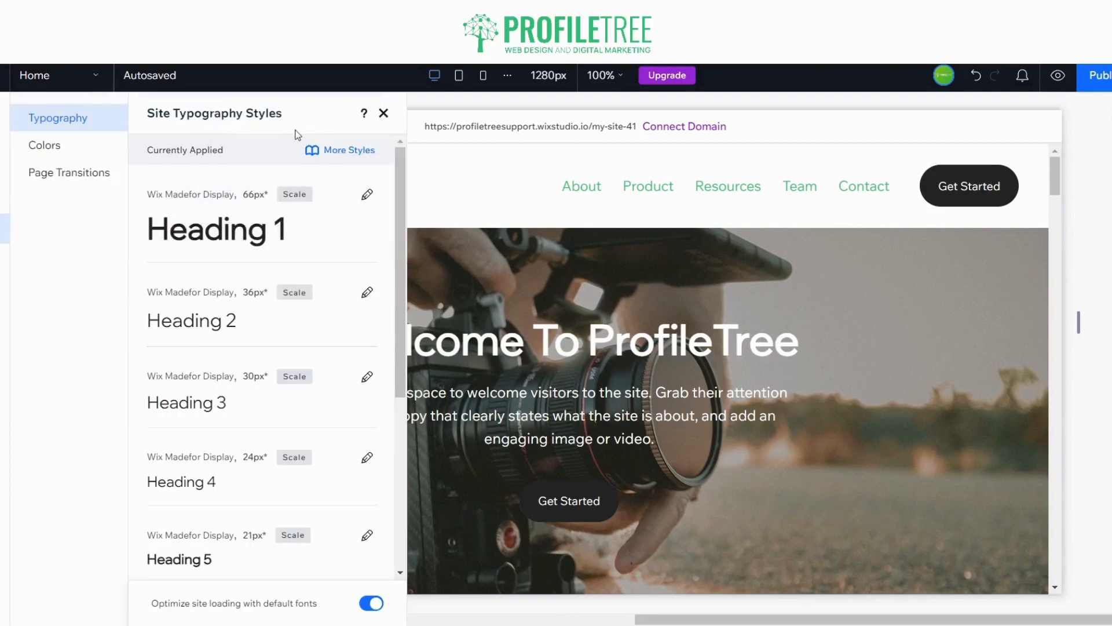
{"action": "left_click", "coordinate": [36, 146]}
{"action": "left_click", "coordinate": [69, 173]}
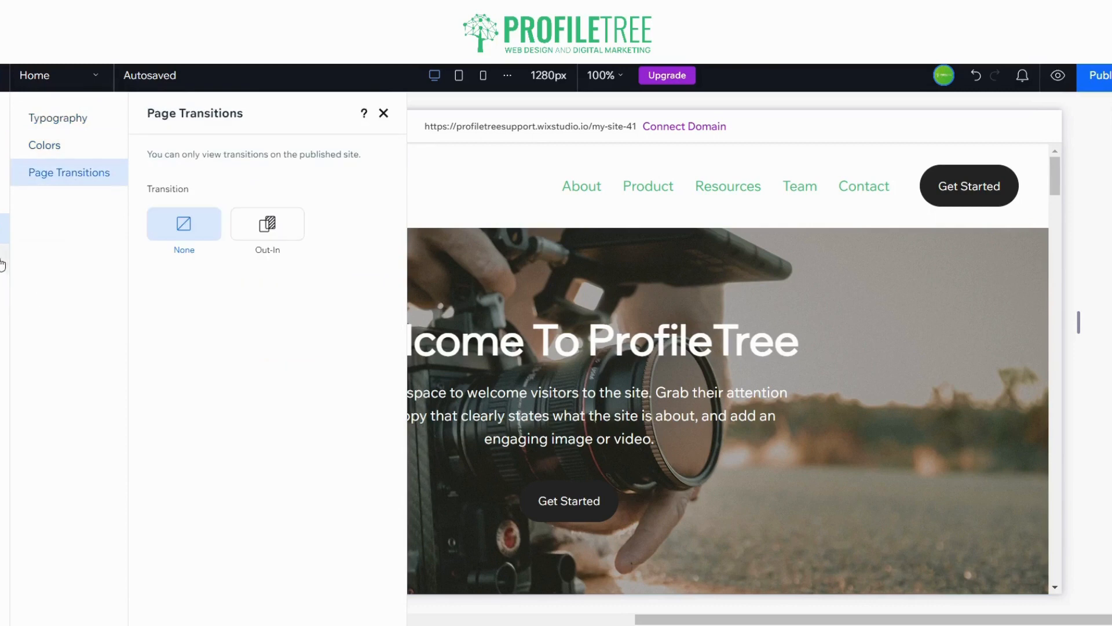
Browse the popular apps offered in the App Manager and close it
{"action": "left_click", "coordinate": [2, 265]}
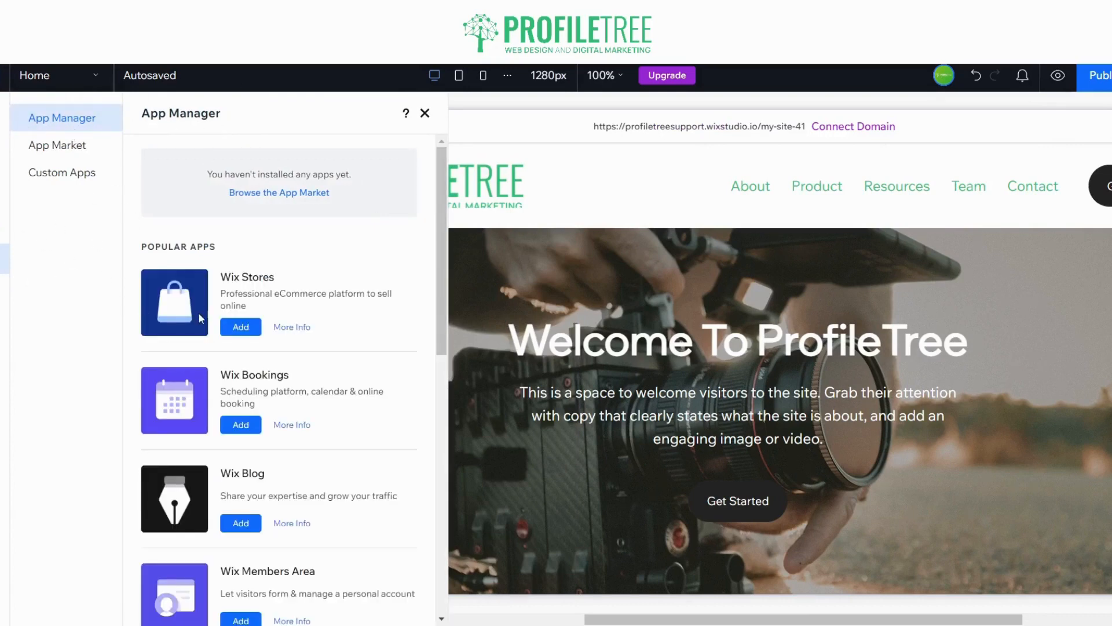
{"action": "scroll", "coordinate": [194, 273], "scroll_direction": "down", "scroll_amount": 2}
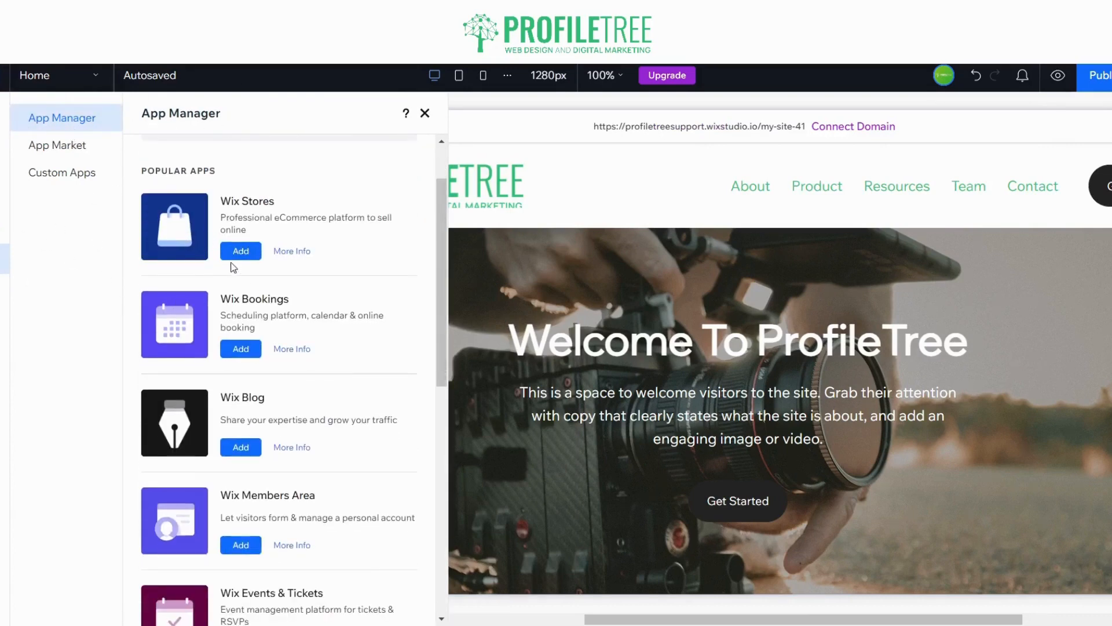
{"action": "scroll", "coordinate": [232, 266], "scroll_direction": "down", "scroll_amount": 5}
{"action": "scroll", "coordinate": [162, 388], "scroll_direction": "down", "scroll_amount": 7}
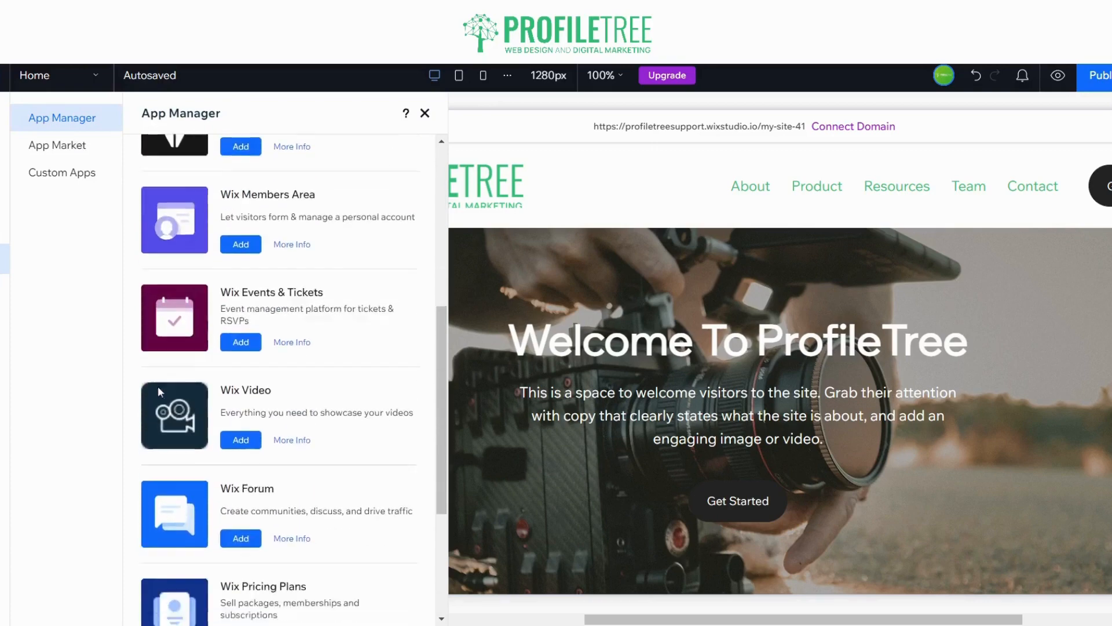
{"action": "left_click", "coordinate": [426, 114]}
Review the whole page from the hero section down to the footer, recheck the image section, and return to the header
{"action": "scroll", "coordinate": [303, 326], "scroll_direction": "down", "scroll_amount": 5}
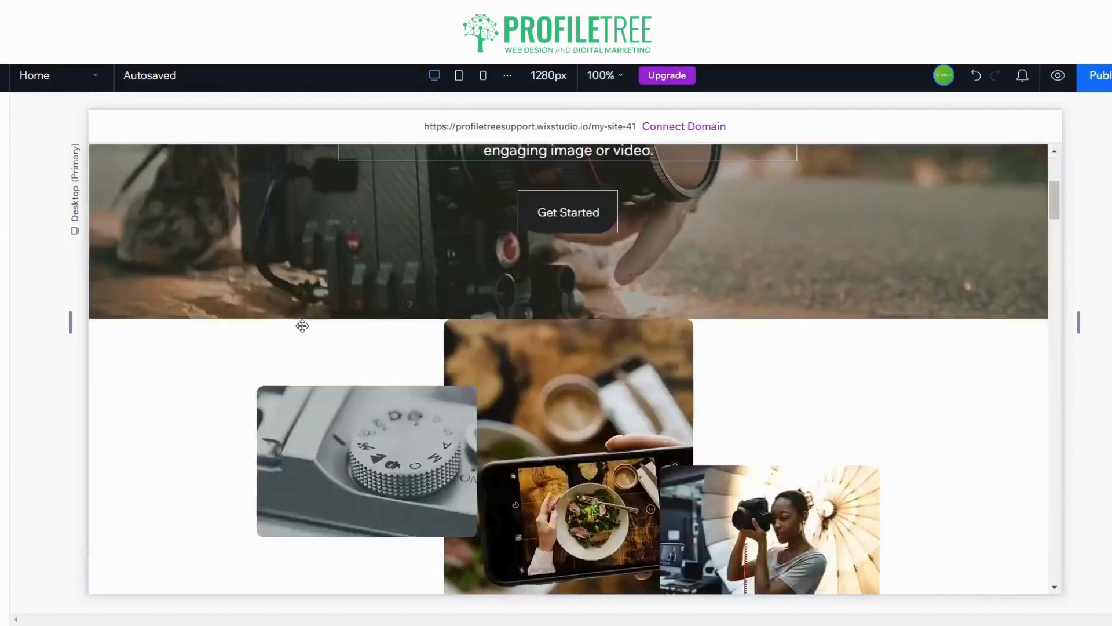
{"action": "scroll", "coordinate": [302, 326], "scroll_direction": "down", "scroll_amount": 20}
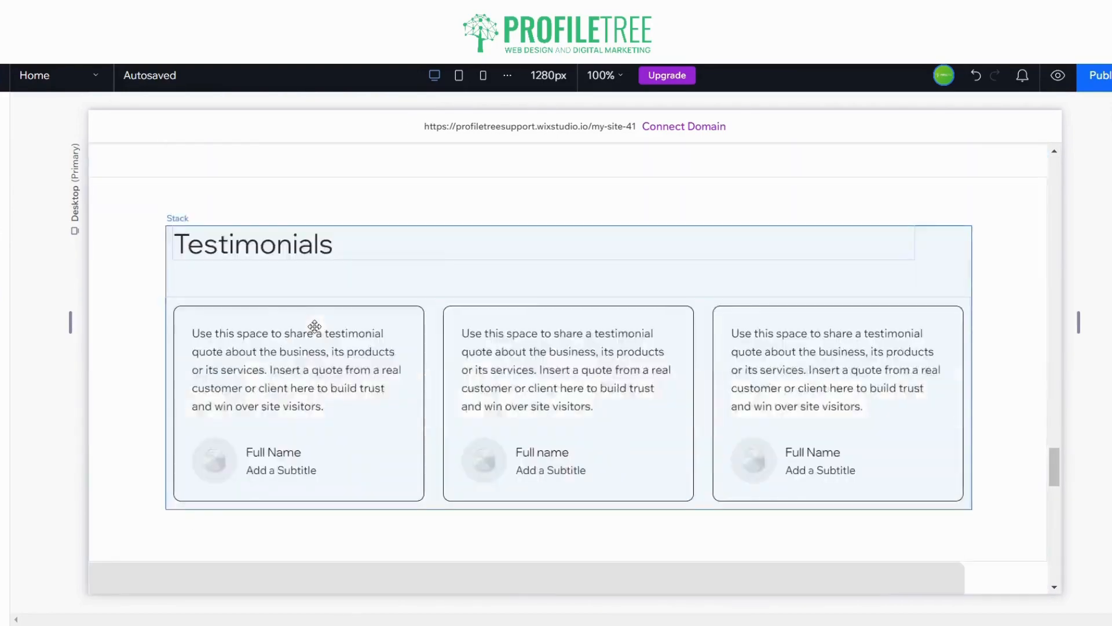
{"action": "scroll", "coordinate": [315, 326], "scroll_direction": "down", "scroll_amount": 10}
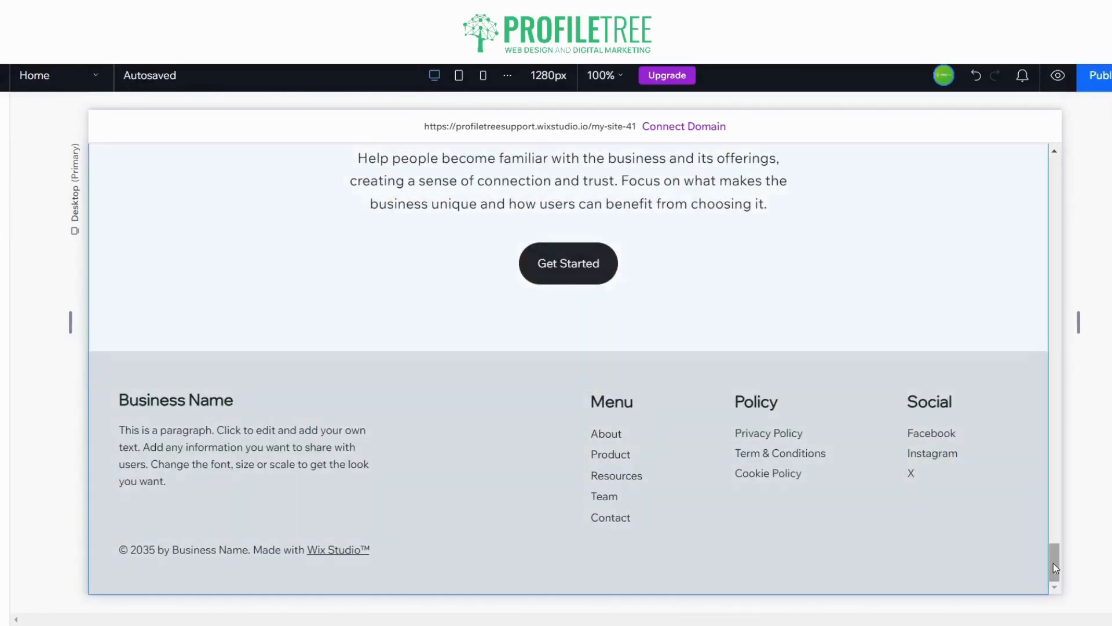
{"action": "left_click_drag", "start_coordinate": [1053, 565], "coordinate": [1041, 166]}
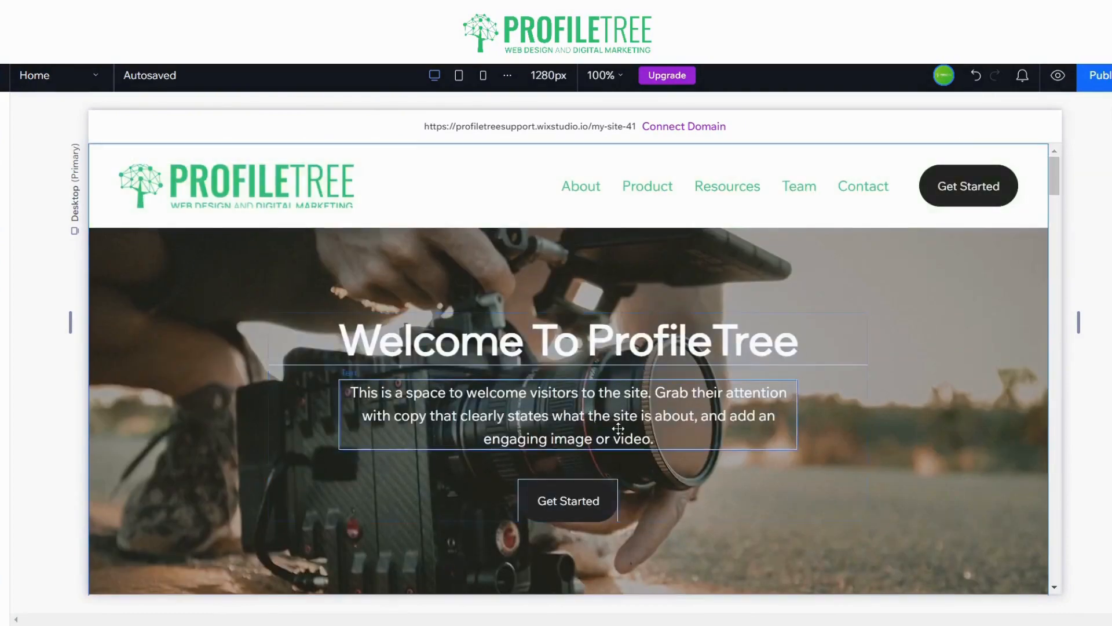
{"action": "scroll", "coordinate": [618, 429], "scroll_direction": "down", "scroll_amount": 8}
{"action": "scroll", "coordinate": [561, 382], "scroll_direction": "up", "scroll_amount": 3}
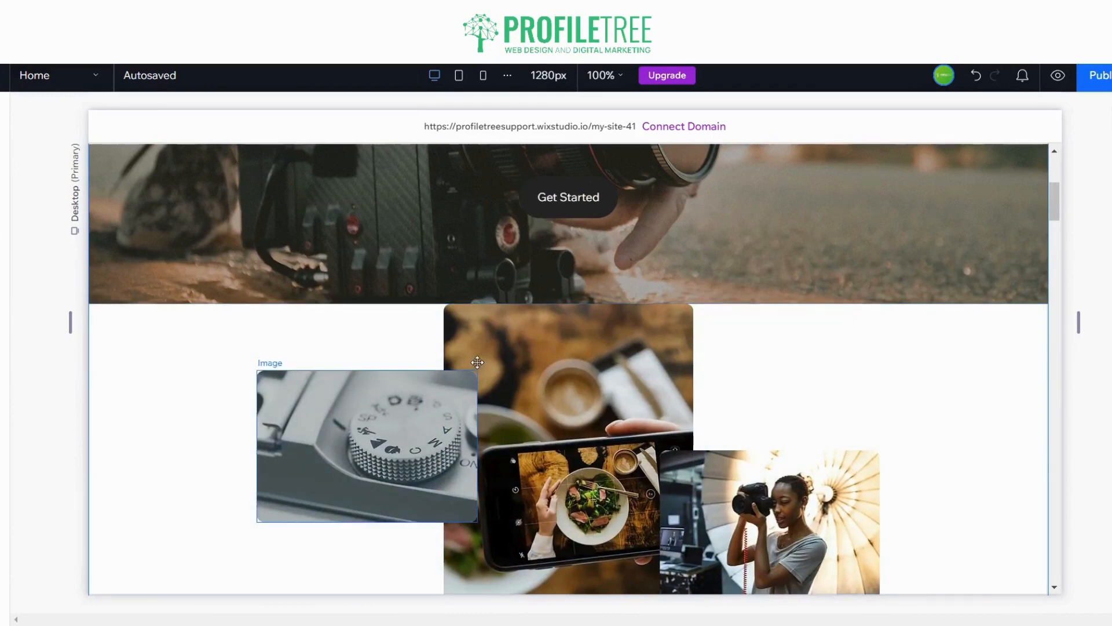
{"action": "scroll", "coordinate": [233, 399], "scroll_direction": "up", "scroll_amount": 4}
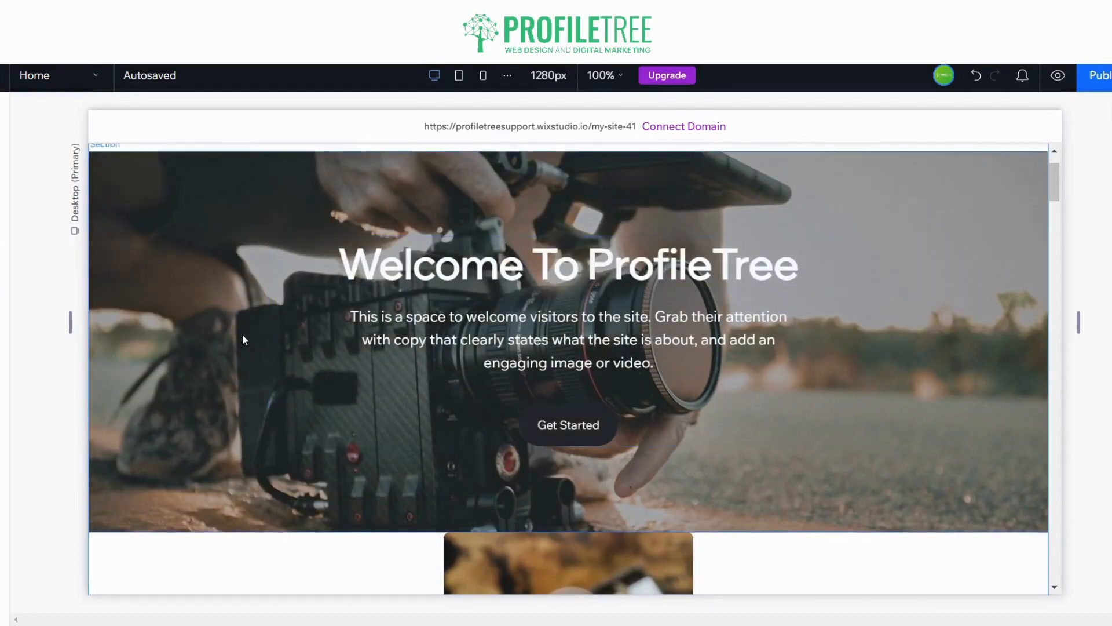
{"action": "scroll", "coordinate": [242, 336], "scroll_direction": "up", "scroll_amount": 1}
{"action": "scroll", "coordinate": [242, 333], "scroll_direction": "down", "scroll_amount": 6}
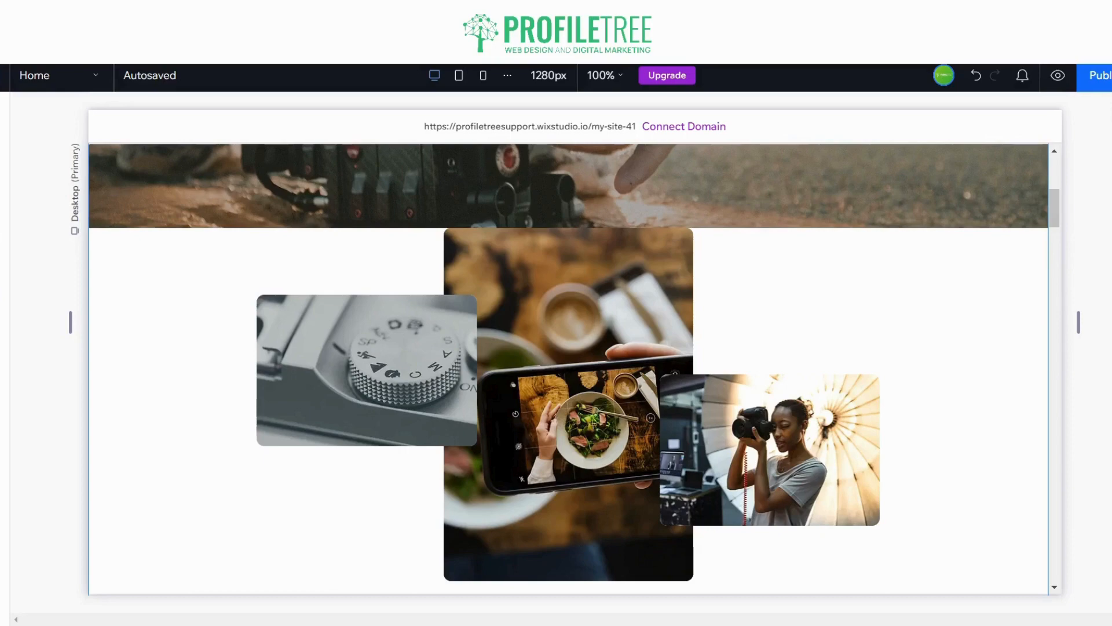
{"action": "scroll", "coordinate": [569, 369], "scroll_direction": "up", "scroll_amount": 8}
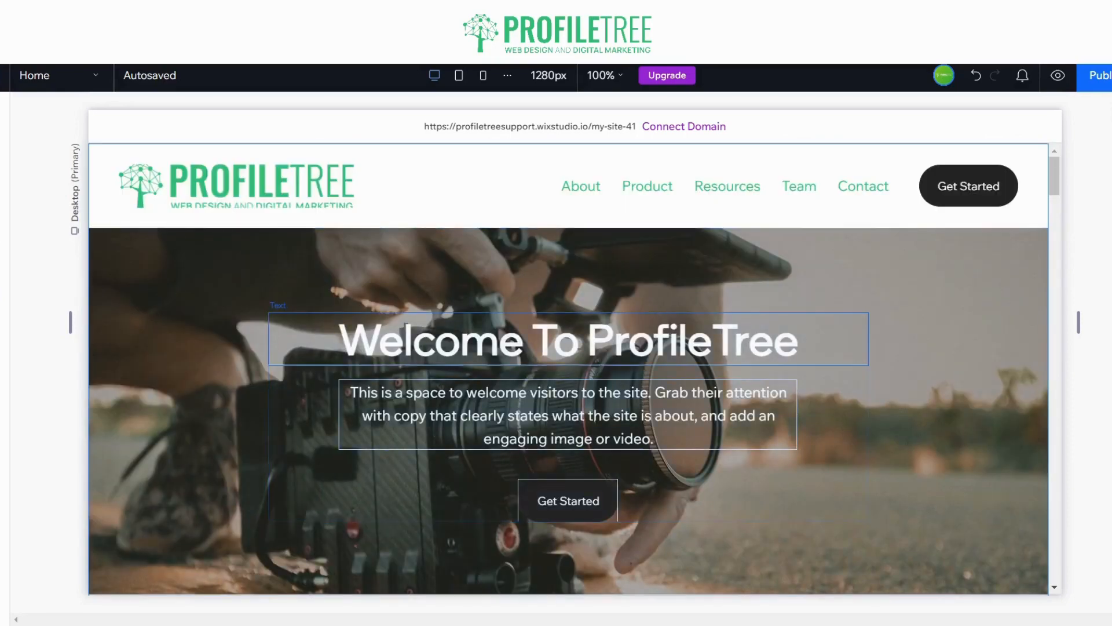